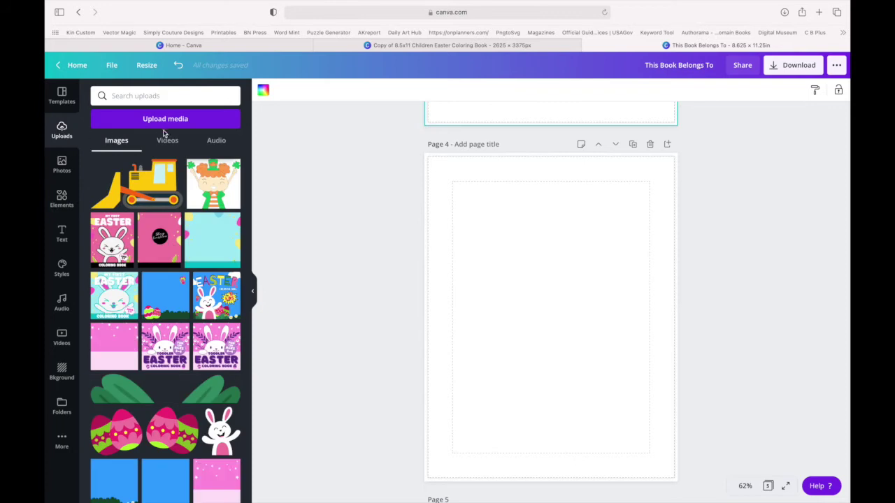
Step: Start a media upload from the device and browse the Desktop's easter folder to the Easter Coloring Pages folder
click(147, 116)
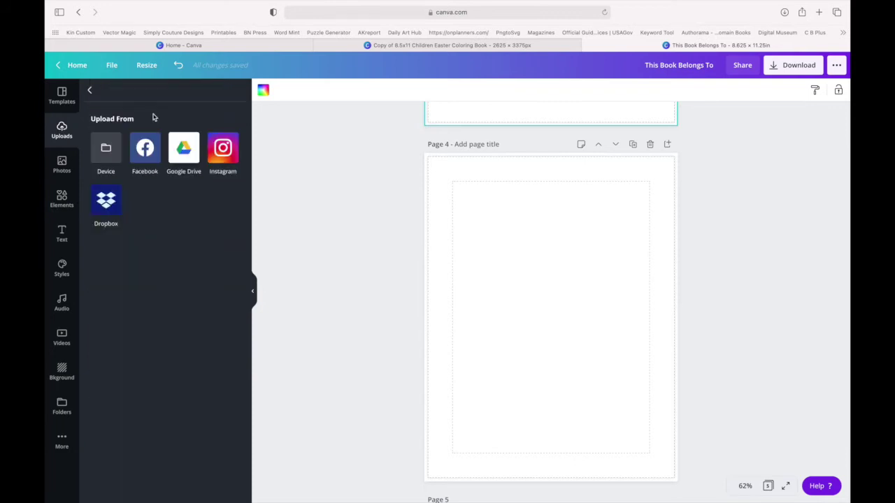
click(107, 153)
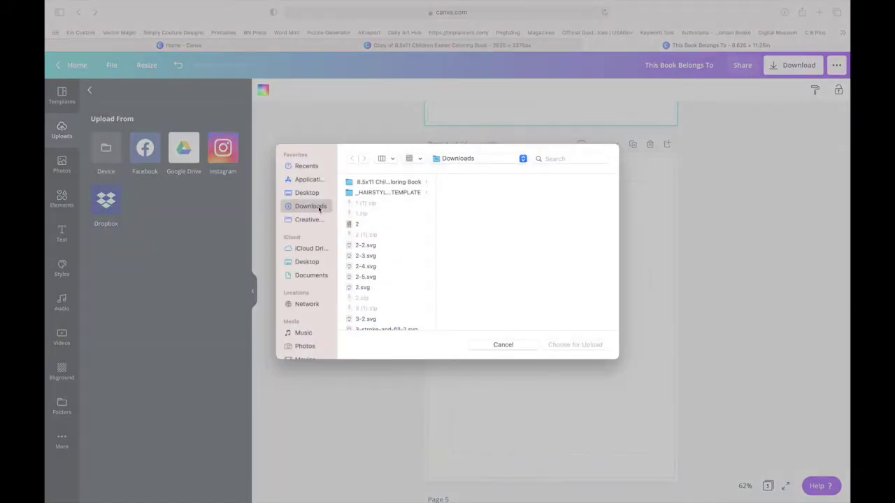
click(312, 194)
click(371, 182)
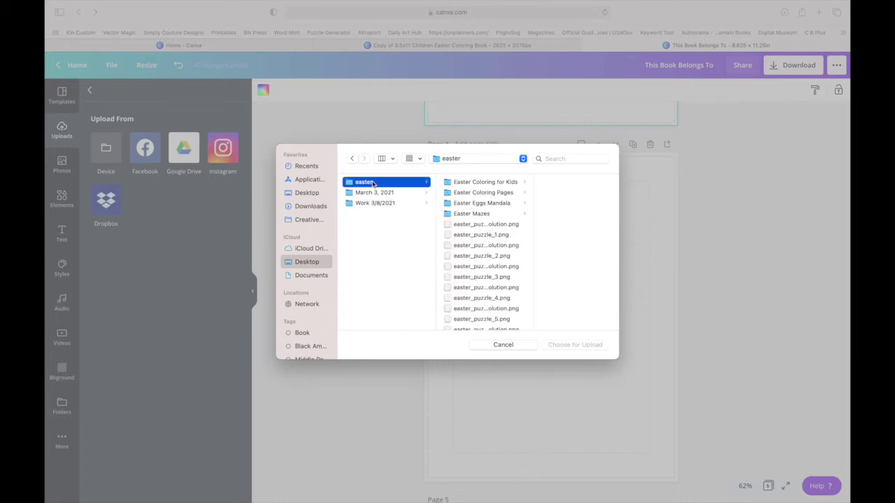
scroll(475, 198, down, 8)
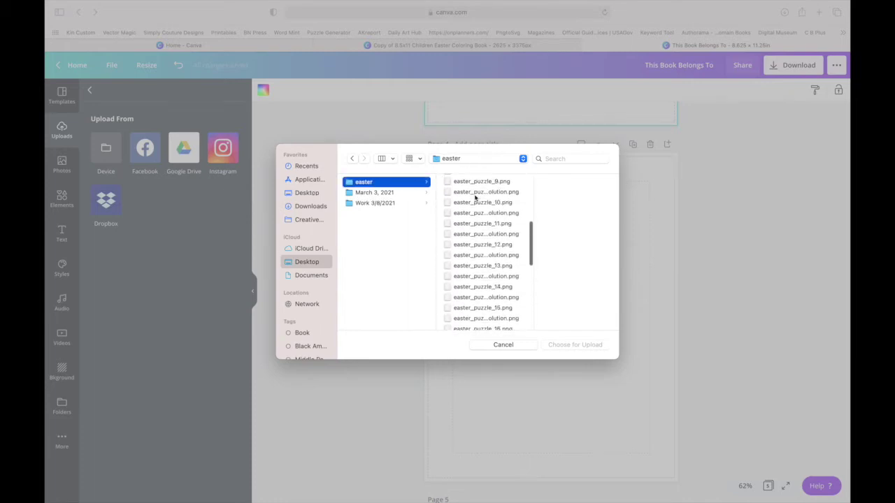
click(474, 233)
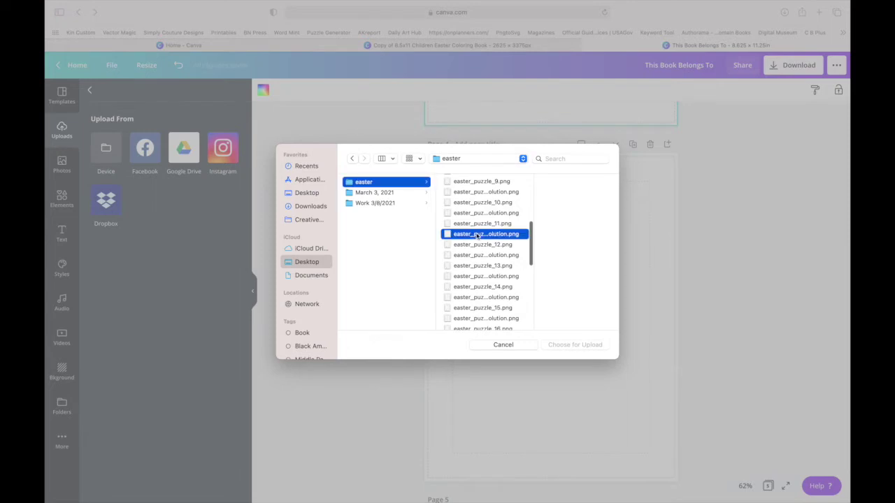
click(462, 192)
scroll(462, 192, up, 8)
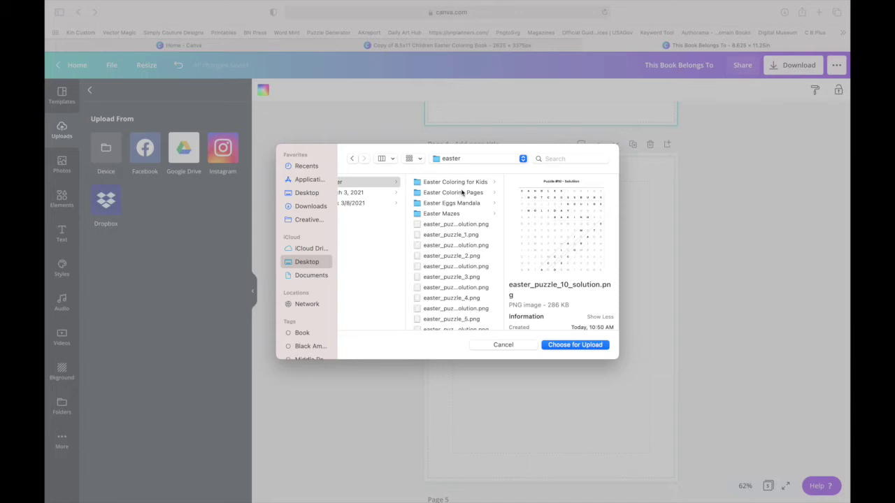
click(458, 183)
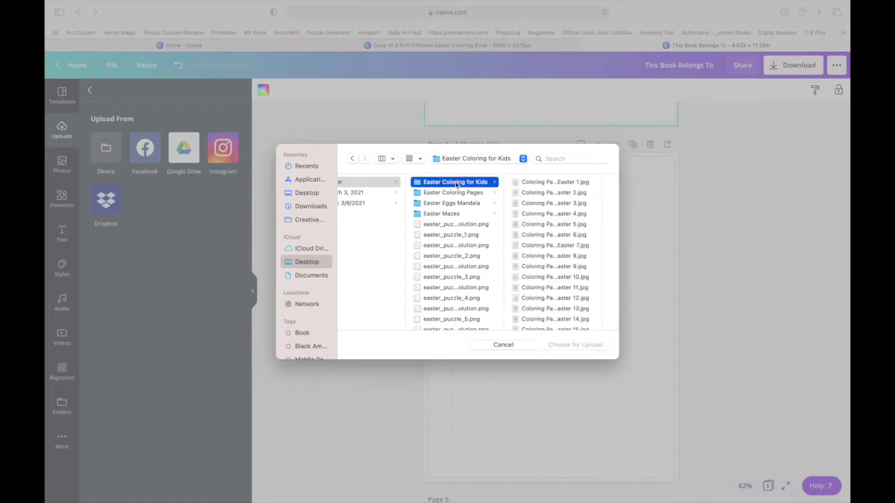
click(456, 195)
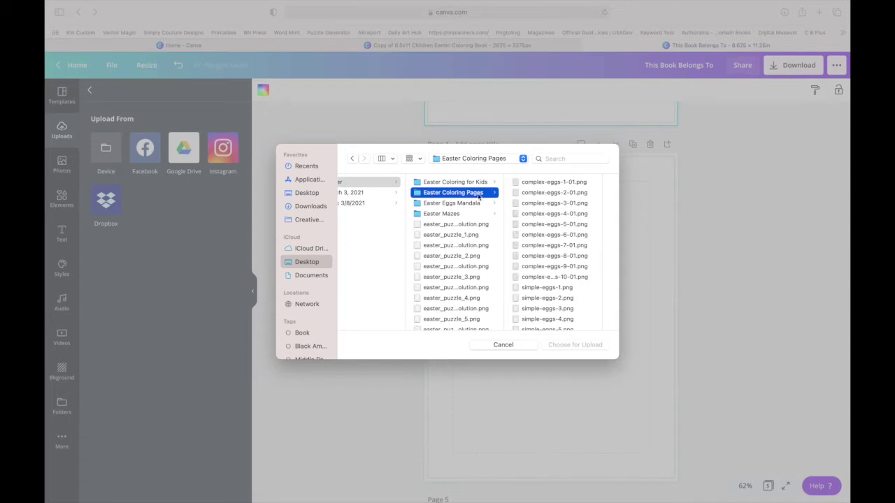
Step: Upload all the complex-eggs and simple-eggs PNG images from the Easter Coloring Pages folder
click(552, 183)
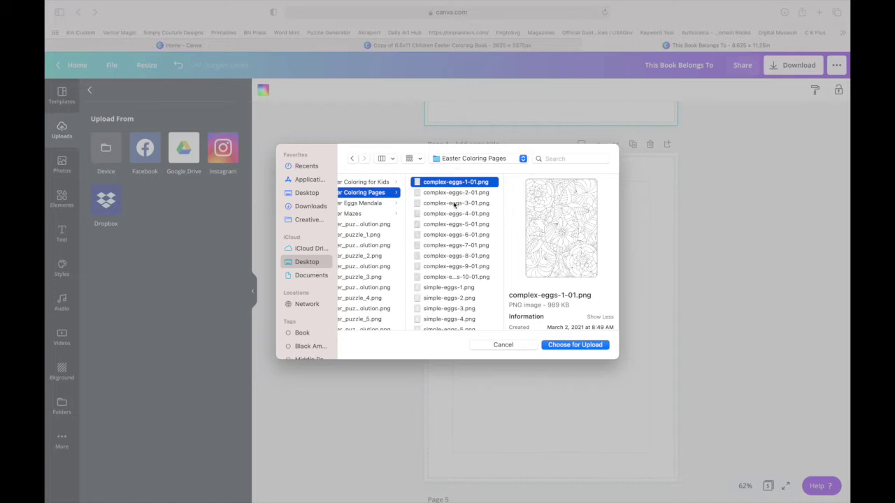
scroll(362, 205, left, 2)
scroll(477, 201, down, 1)
scroll(478, 200, down, 6)
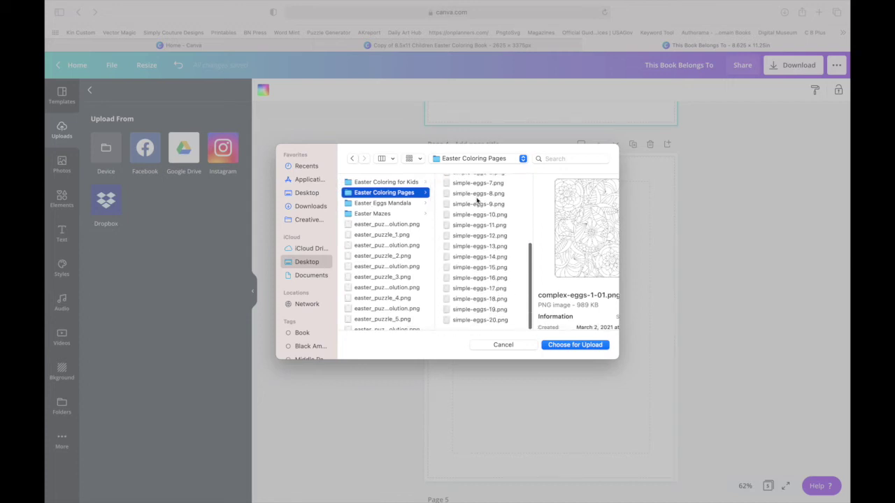
scroll(477, 201, up, 8)
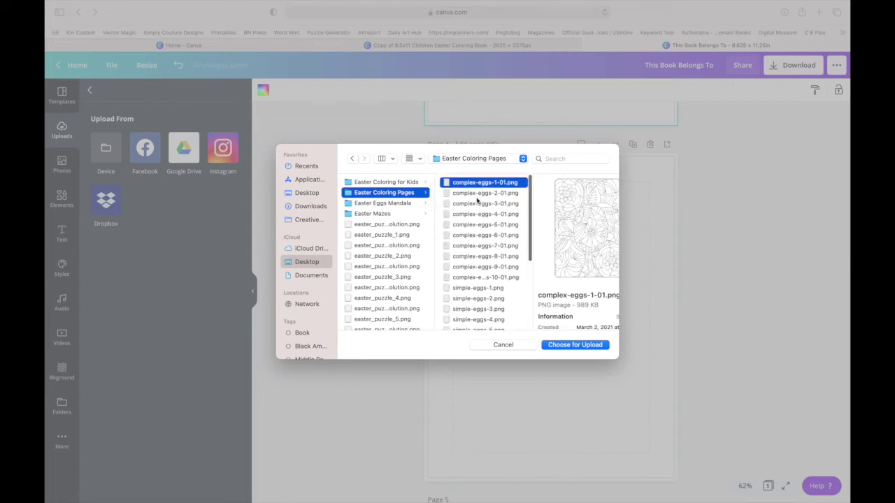
key(super+a)
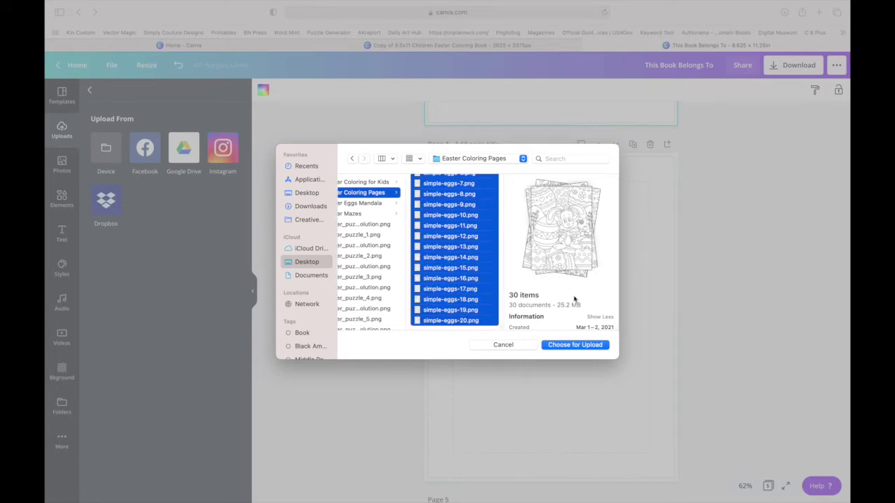
click(575, 344)
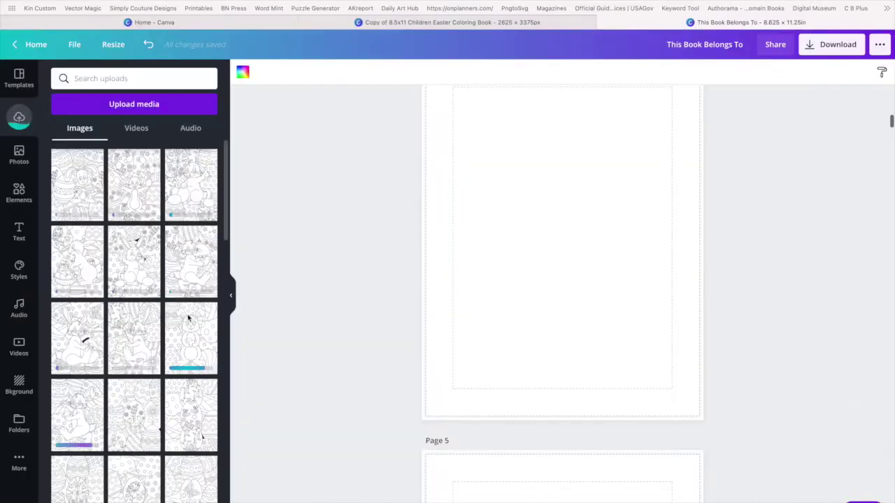
Step: Add the uploaded floral coloring image just before the bulldozer picture to page 4
scroll(187, 318, down, 5)
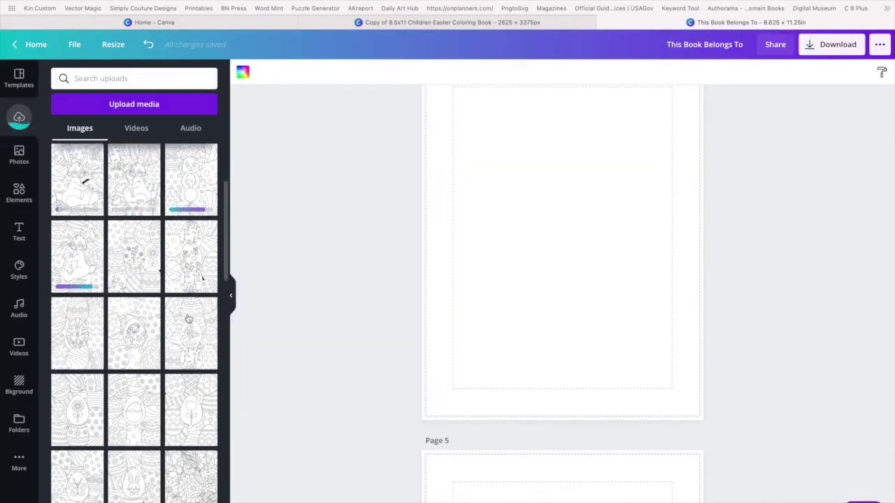
scroll(187, 318, down, 5)
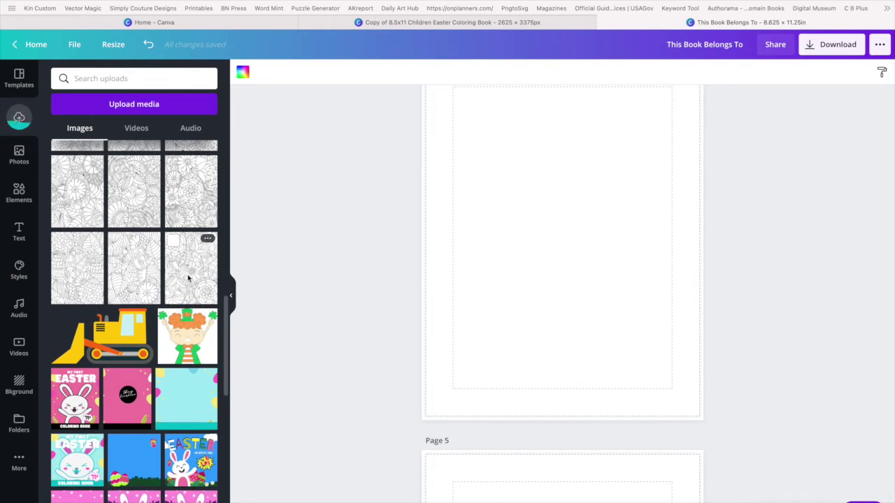
click(187, 278)
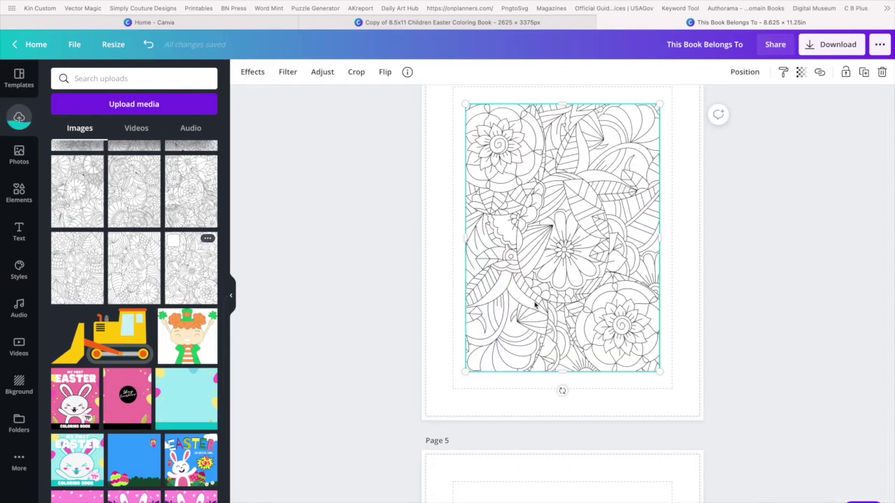
Step: Enlarge and reposition the floral coloring image so it covers all of page 4 out to the page edges
scroll(536, 305, up, 3)
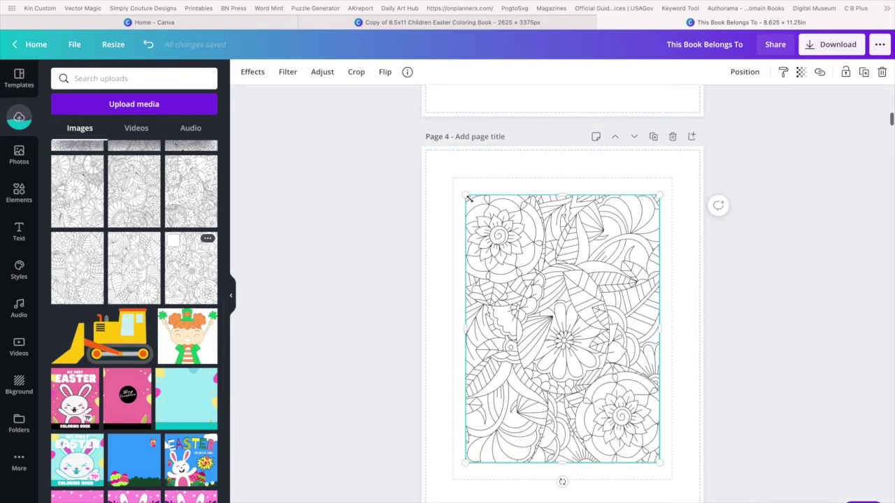
drag(468, 199, 421, 165)
drag(474, 181, 460, 176)
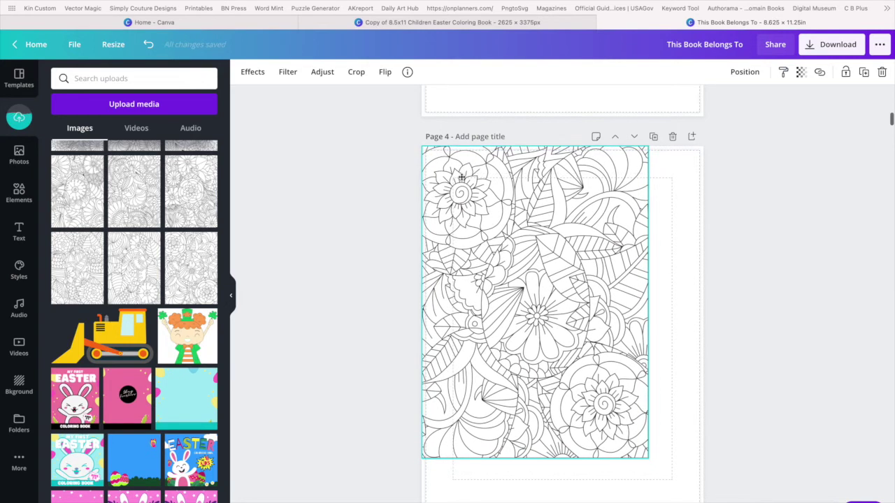
drag(649, 457, 684, 502)
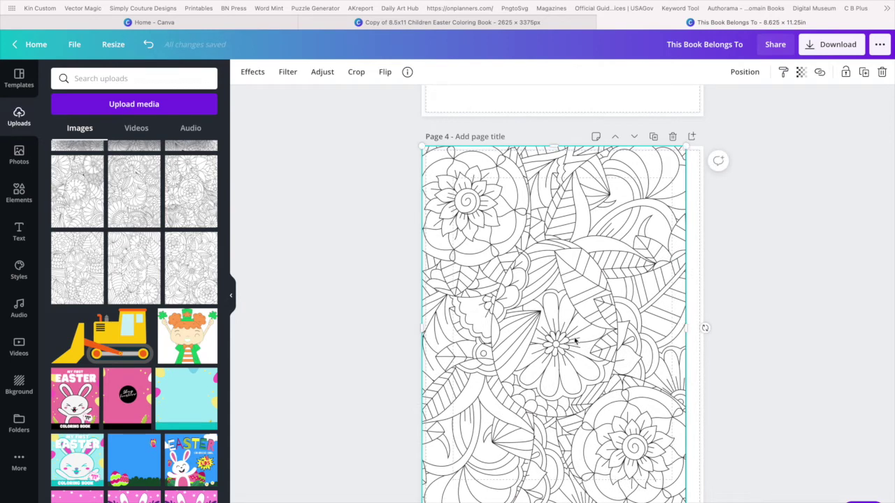
drag(580, 339, 581, 339)
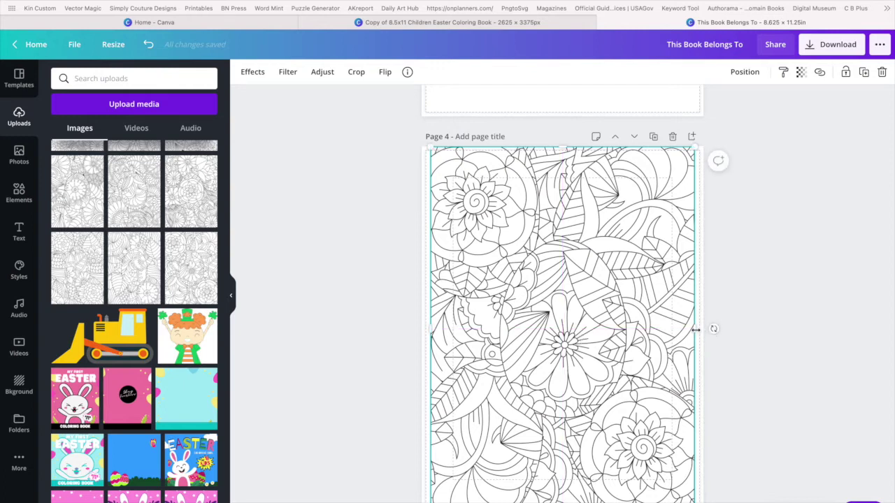
drag(699, 329, 704, 330)
drag(429, 330, 419, 331)
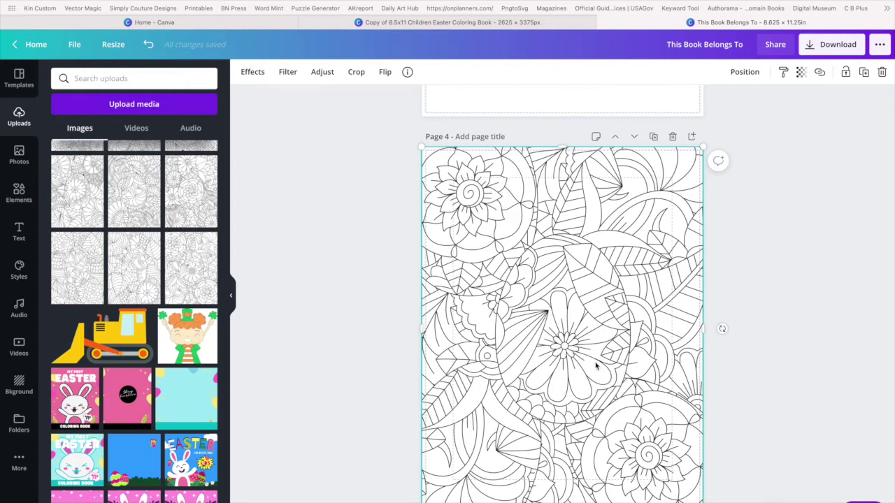
Step: Make page 5 active, start another upload from the device and browse the easter folder on the Desktop
scroll(596, 365, down, 6)
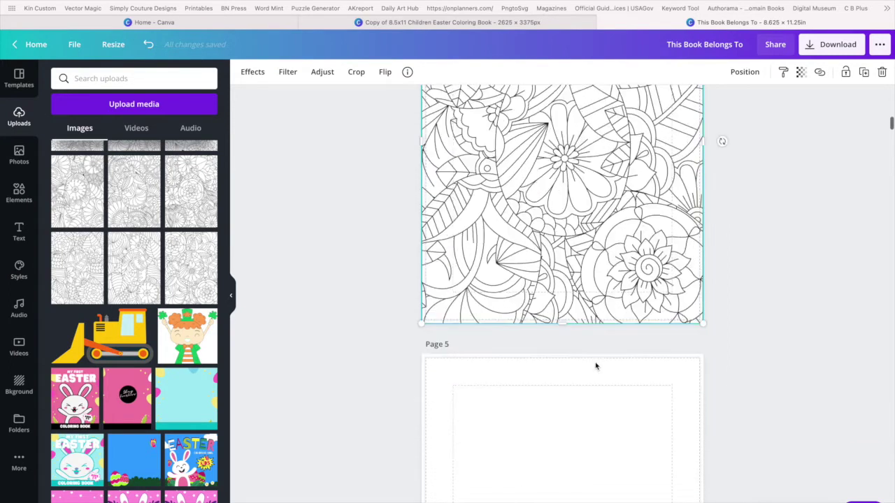
click(596, 365)
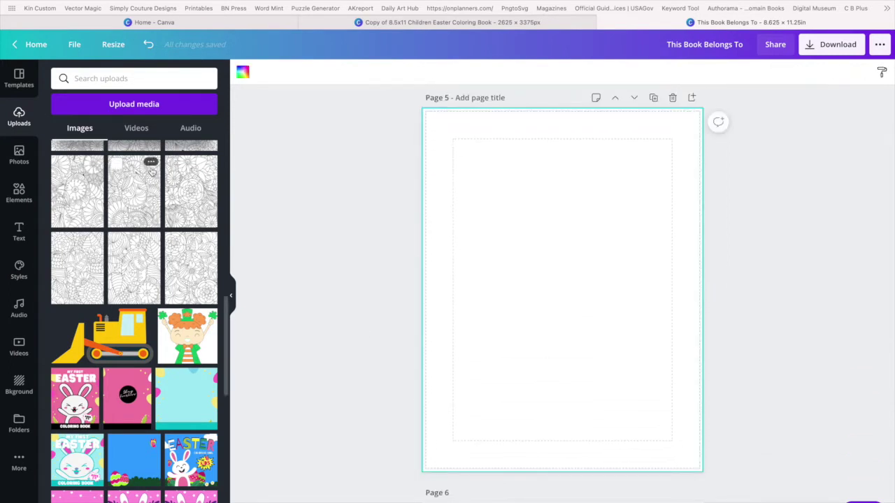
click(142, 109)
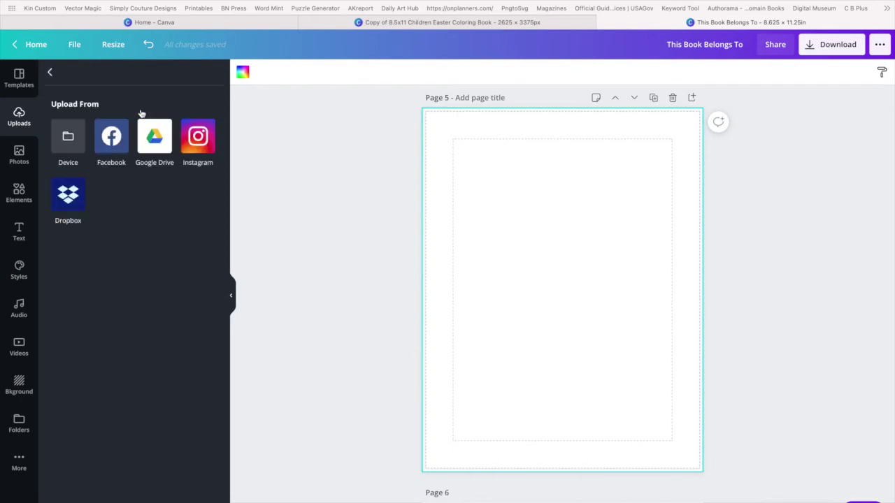
click(70, 140)
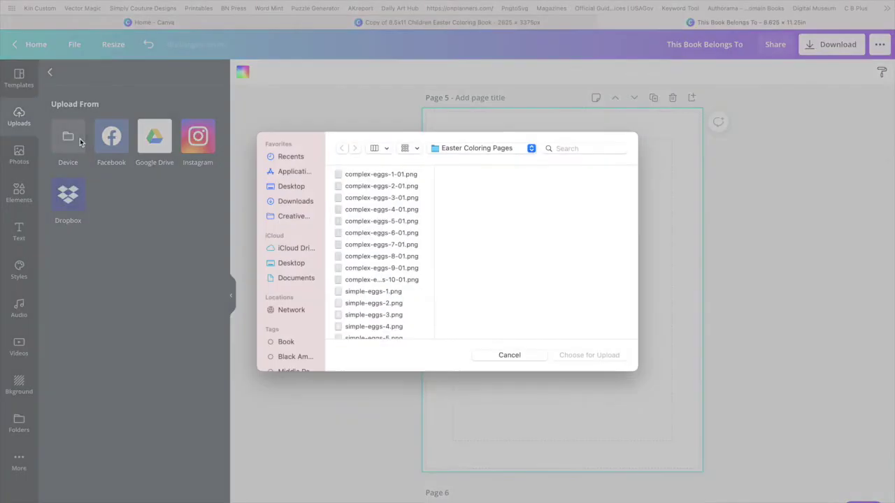
click(289, 187)
click(344, 178)
scroll(507, 217, down, 2)
scroll(508, 217, up, 1)
scroll(507, 217, down, 4)
scroll(508, 217, up, 5)
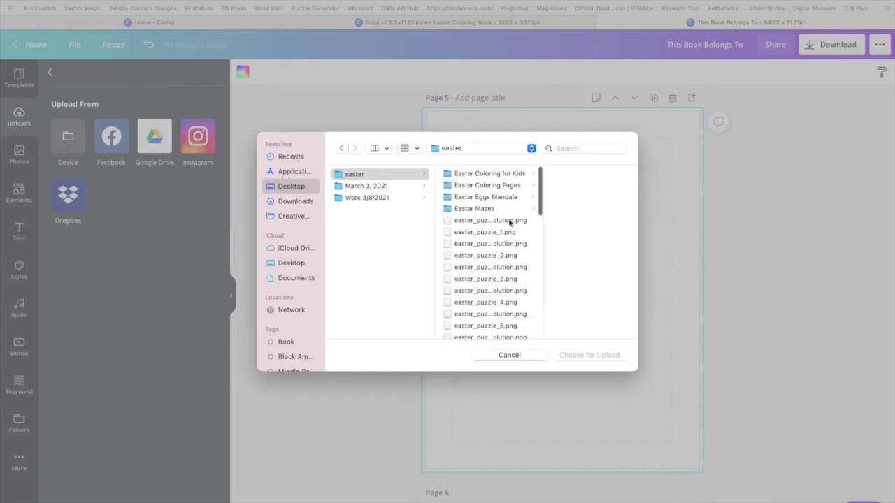
Step: Look through the puzzle files in the easter folder and upload easter_puzzle_1.png
click(510, 222)
scroll(441, 242, down, 8)
scroll(439, 245, down, 10)
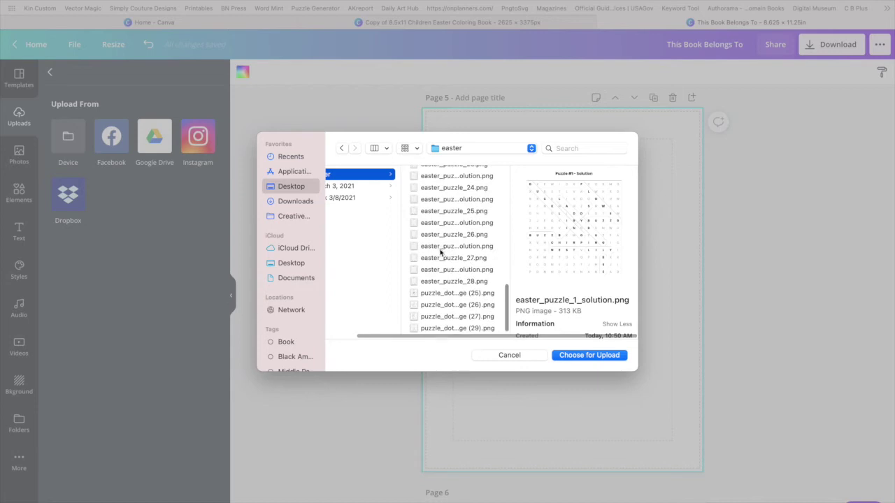
scroll(447, 290, up, 5)
scroll(448, 291, up, 8)
scroll(448, 290, up, 7)
scroll(448, 290, up, 4)
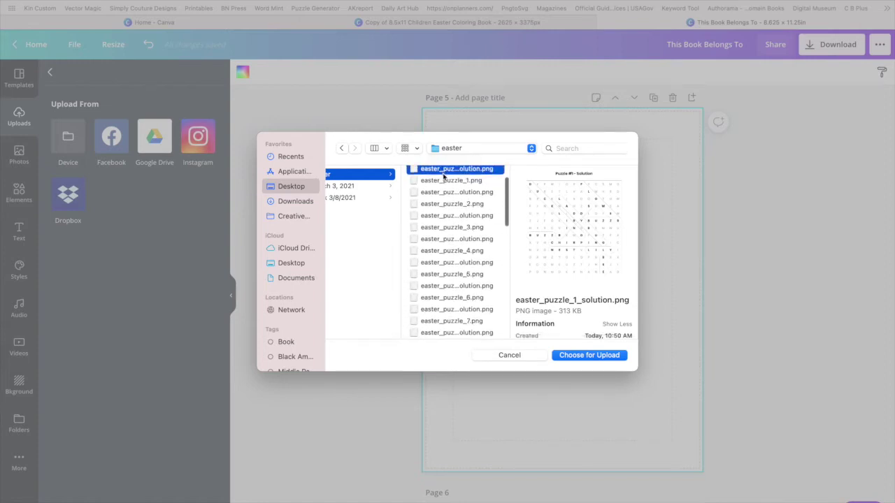
click(446, 181)
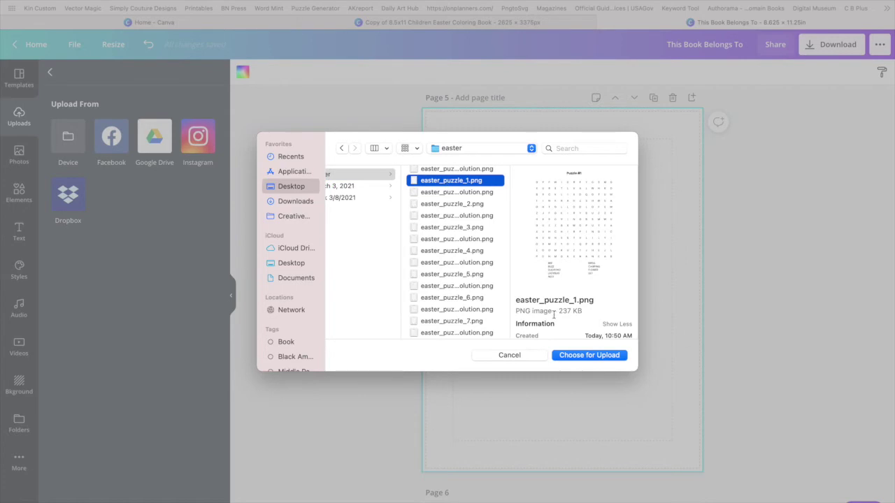
click(587, 355)
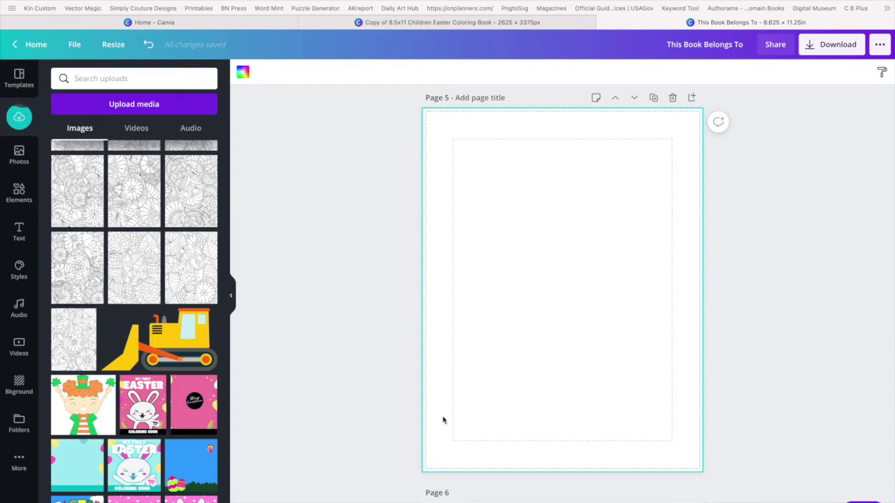
Step: Place the uploaded Puzzle #1 word search centred on page 5 inside the margins, leaving it selected
scroll(189, 323, up, 1)
scroll(189, 323, up, 5)
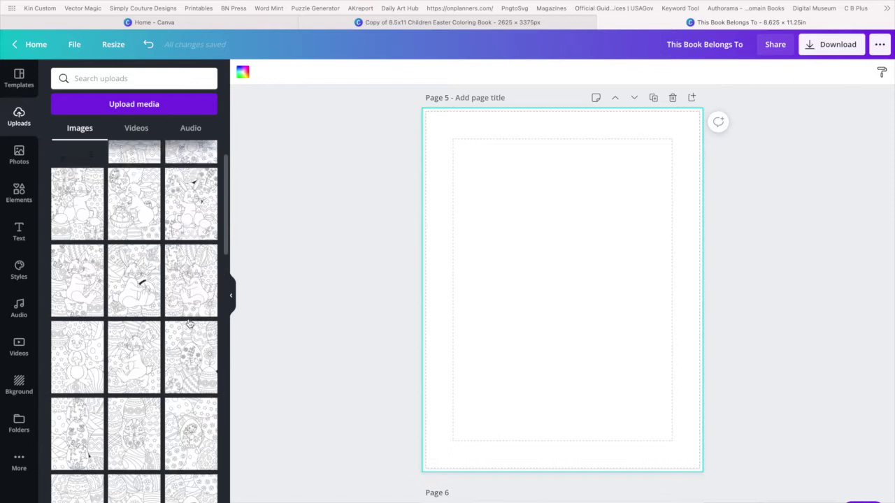
drag(74, 186, 505, 199)
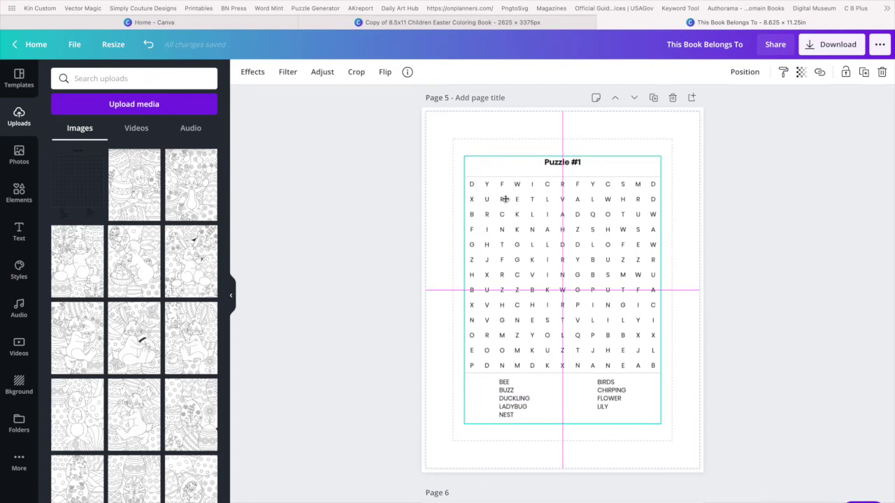
drag(505, 199, 504, 199)
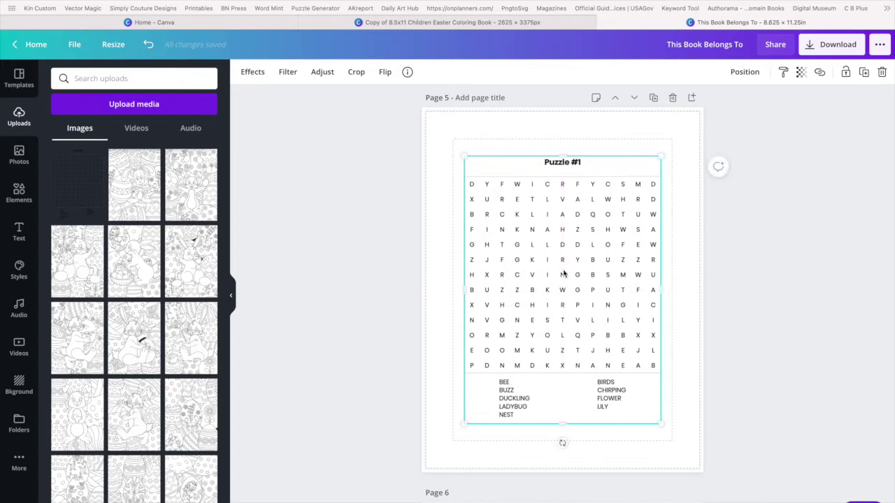
click(690, 280)
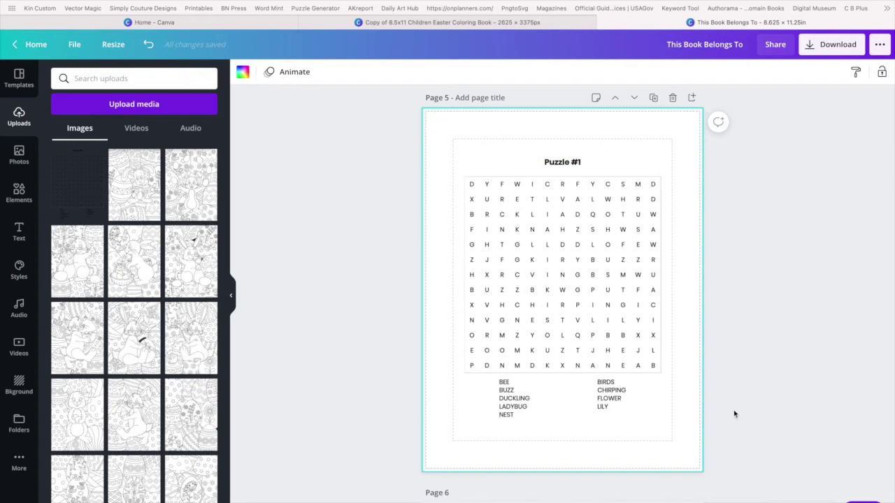
click(605, 362)
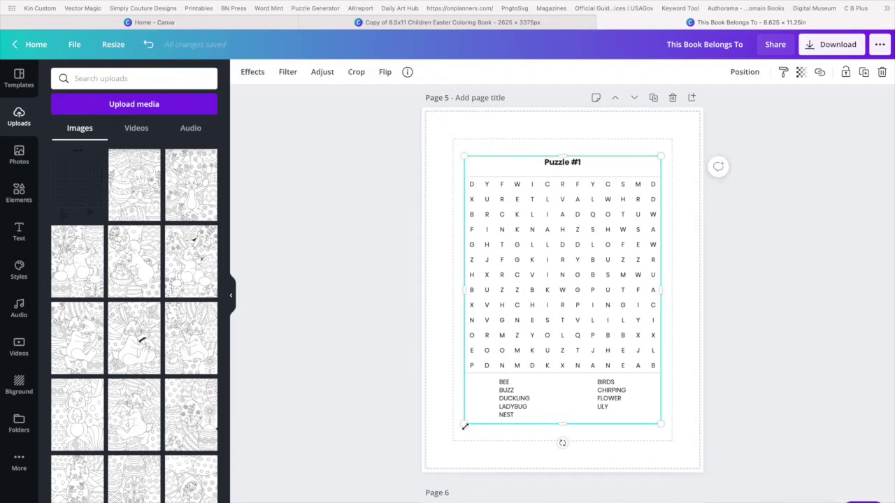
Step: Enlarge the Puzzle #1 word search and position it to fill the area inside page 5's margins
drag(462, 430, 455, 441)
drag(660, 155, 677, 147)
drag(623, 216, 622, 232)
drag(622, 290, 618, 270)
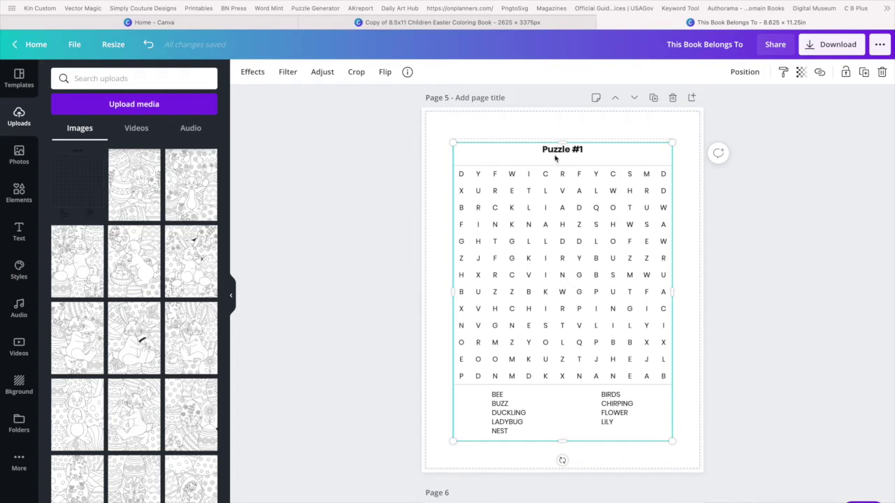
click(578, 126)
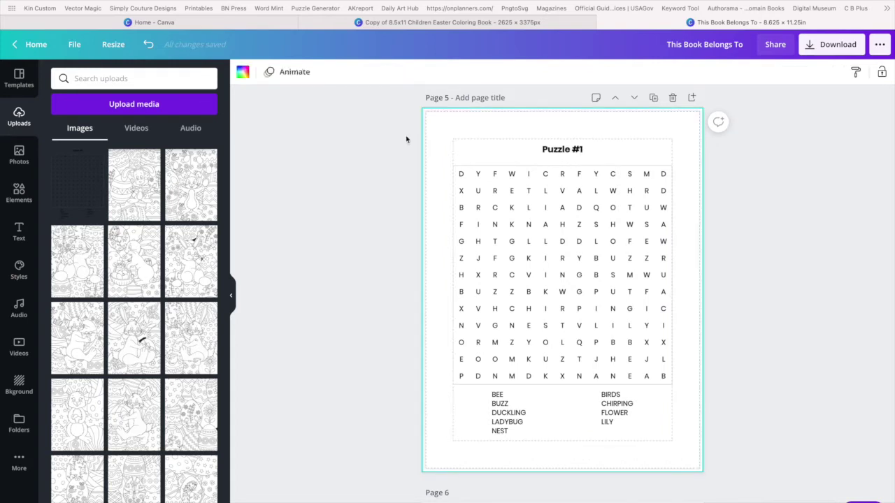
Step: Add a square shape to page 5, flatten it into a bar and place it over the Puzzle #1 title
click(23, 194)
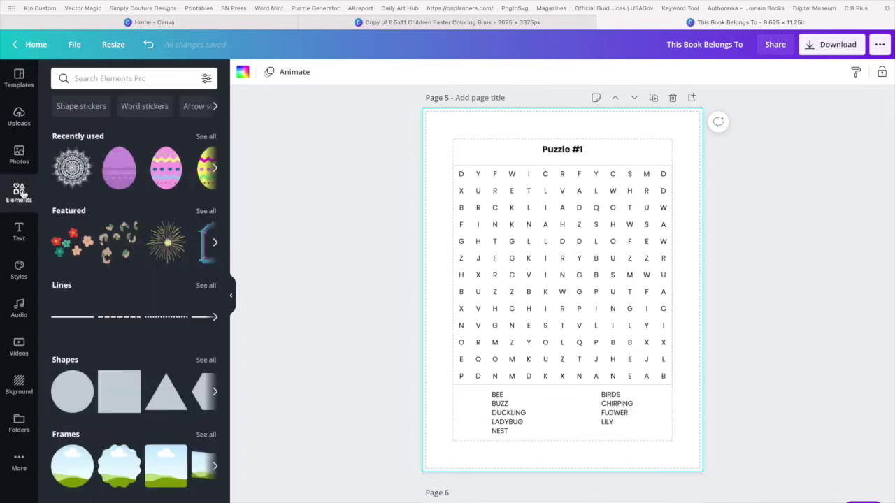
click(120, 397)
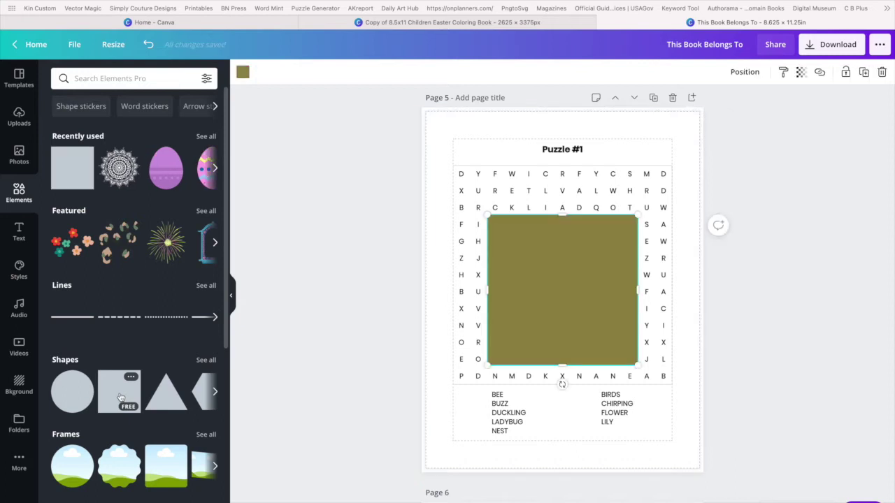
drag(561, 365, 565, 170)
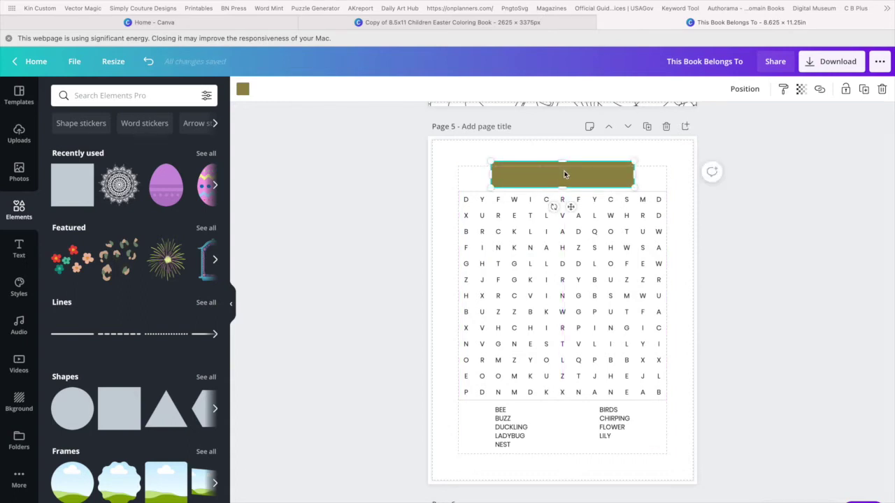
mouse_move(563, 178)
mouse_down()
mouse_move(563, 201)
mouse_move(558, 179)
mouse_up()
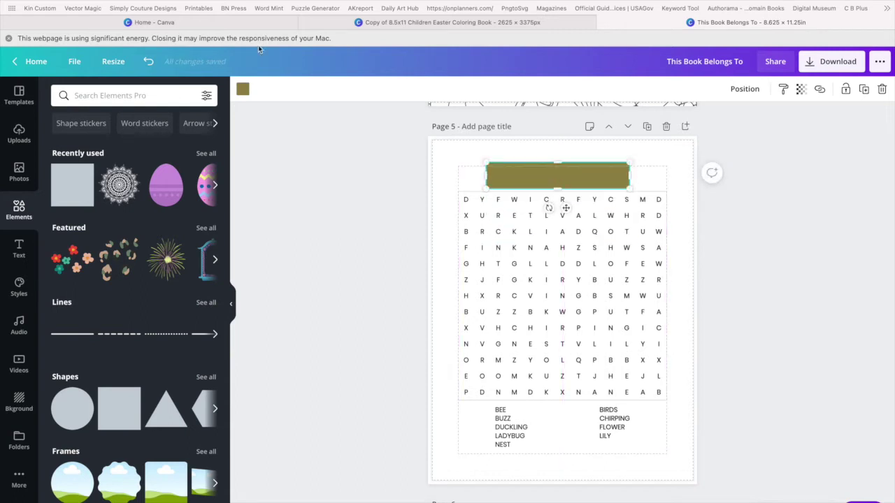
Step: Recolor the bar over the puzzle title white and deselect it
click(242, 88)
click(119, 195)
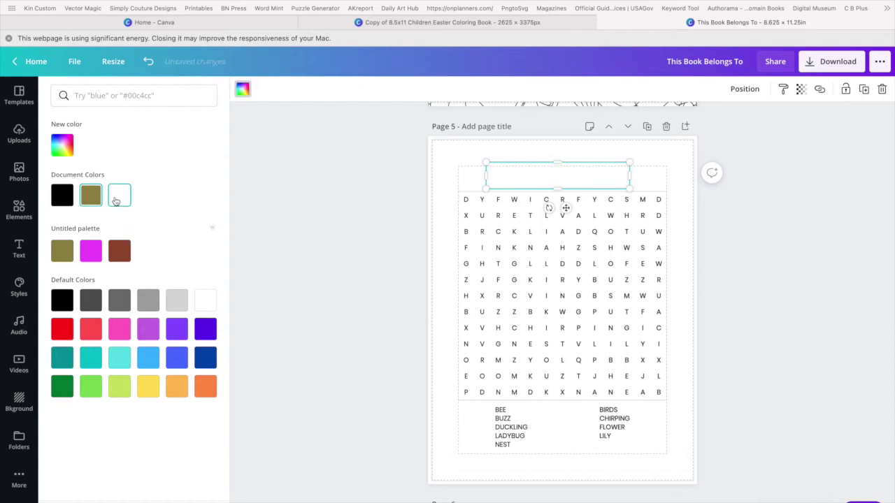
key(Escape)
click(649, 154)
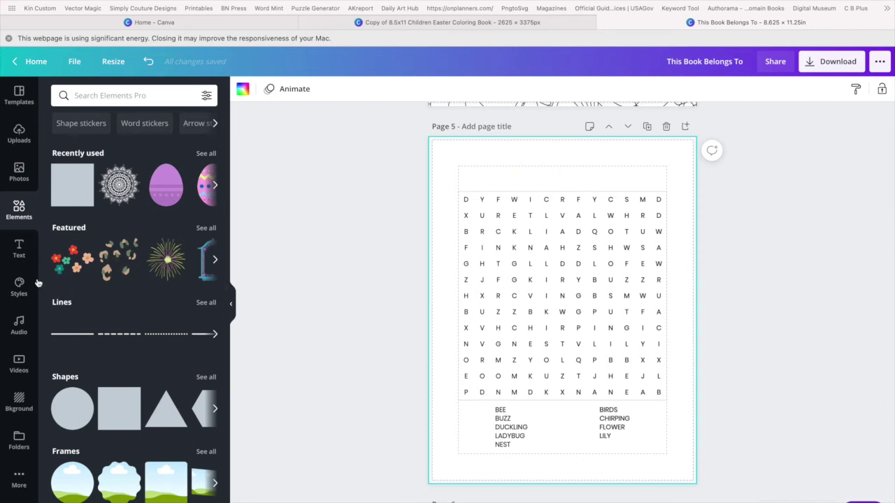
Step: Add a heading text box to page 5 and move it into the blank title area above the letter grid
click(20, 249)
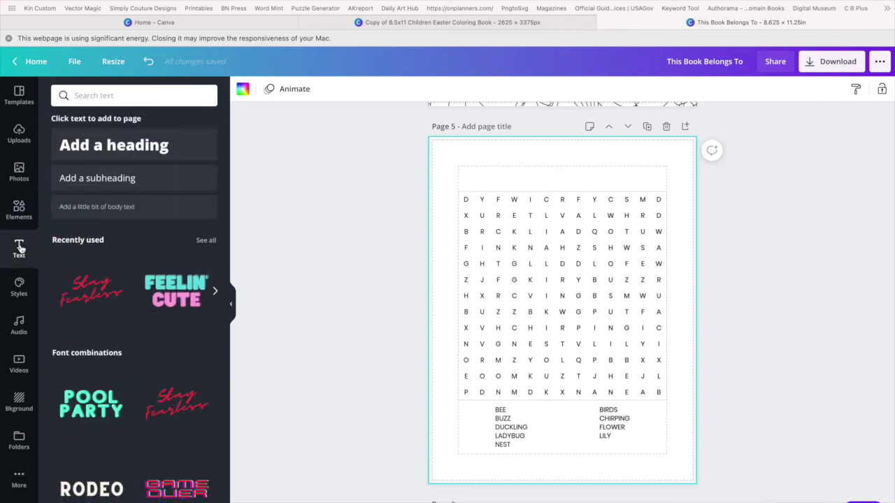
click(100, 144)
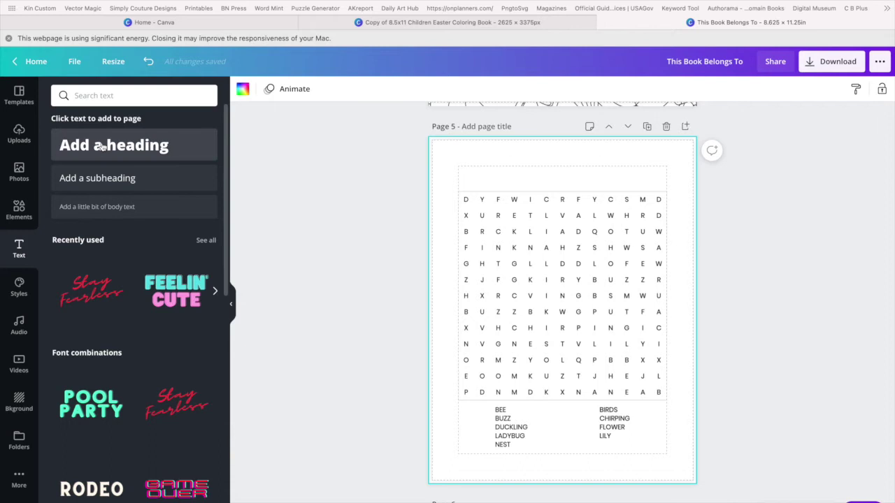
click(519, 311)
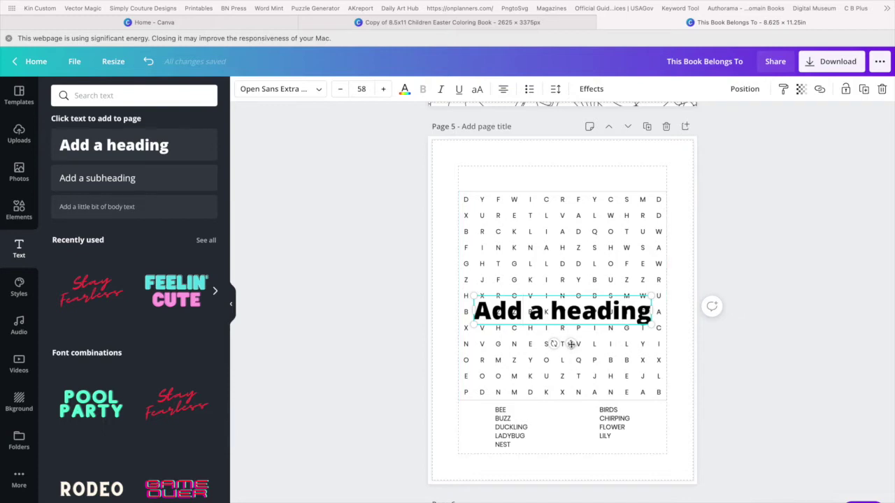
drag(571, 344, 572, 211)
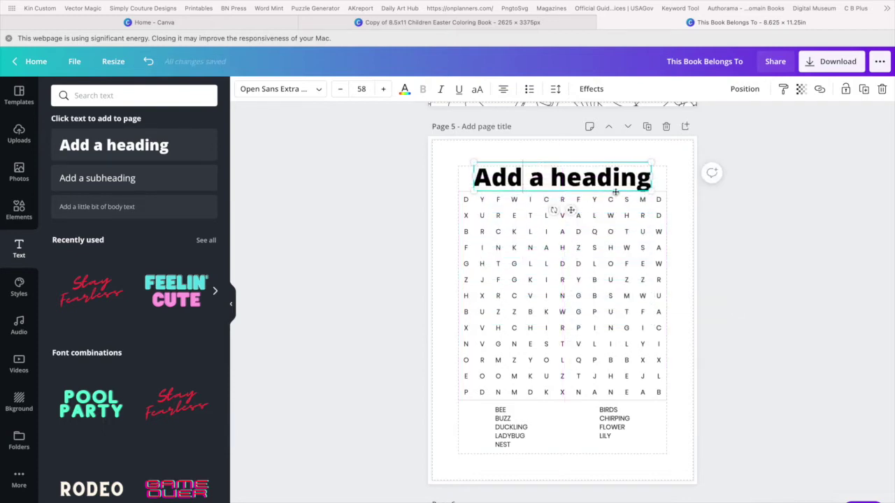
Step: Replace the heading's placeholder text with WORDSEARCH #1
double_click(638, 184)
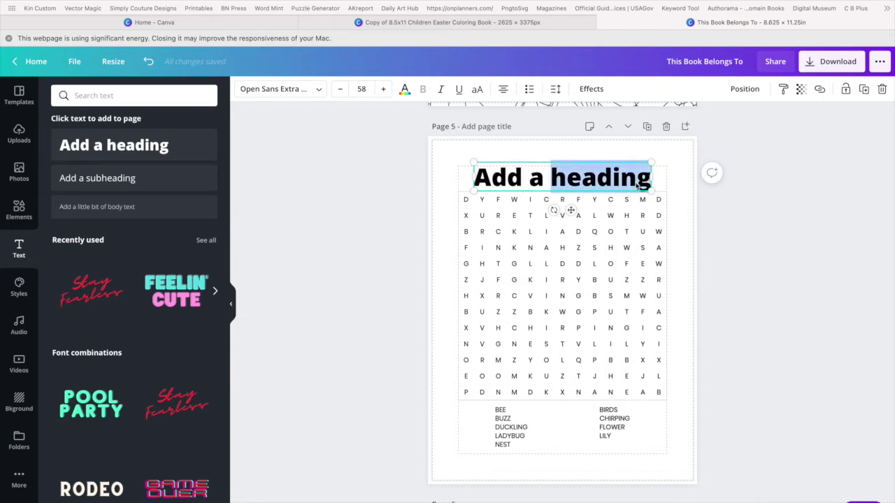
key(super+a)
key(BackSpace)
text(WO)
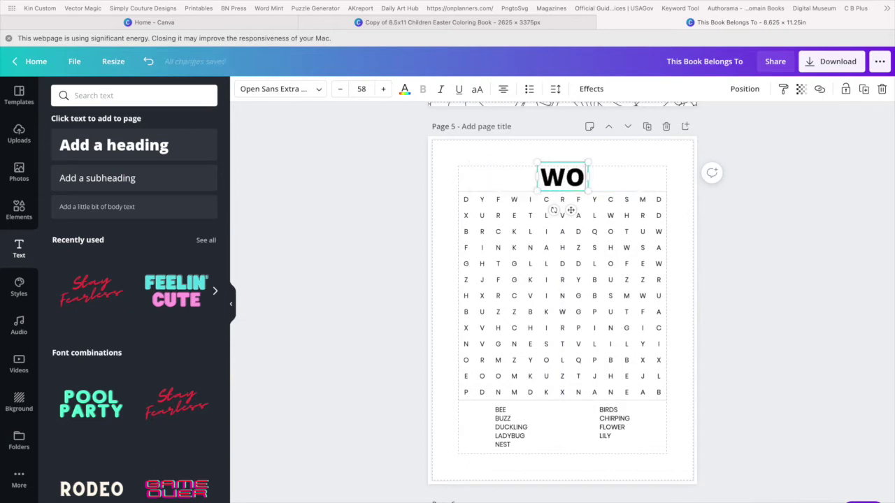
text(RDSEA)
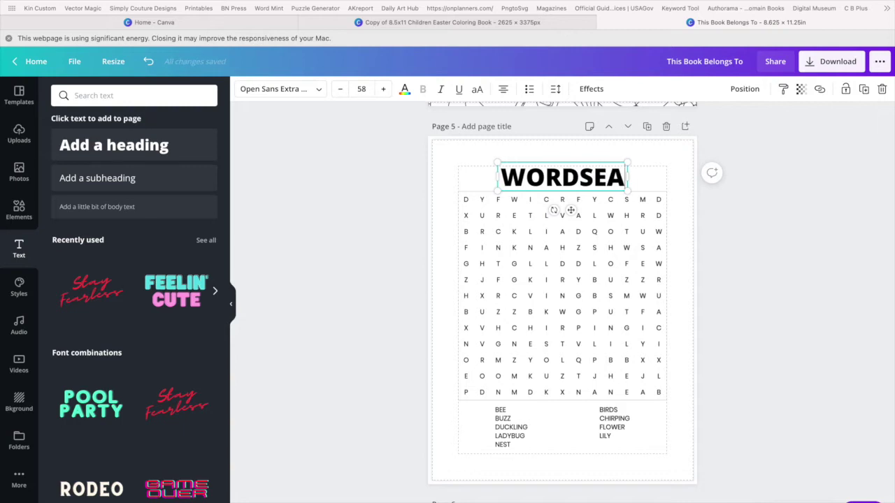
text(RCH #1)
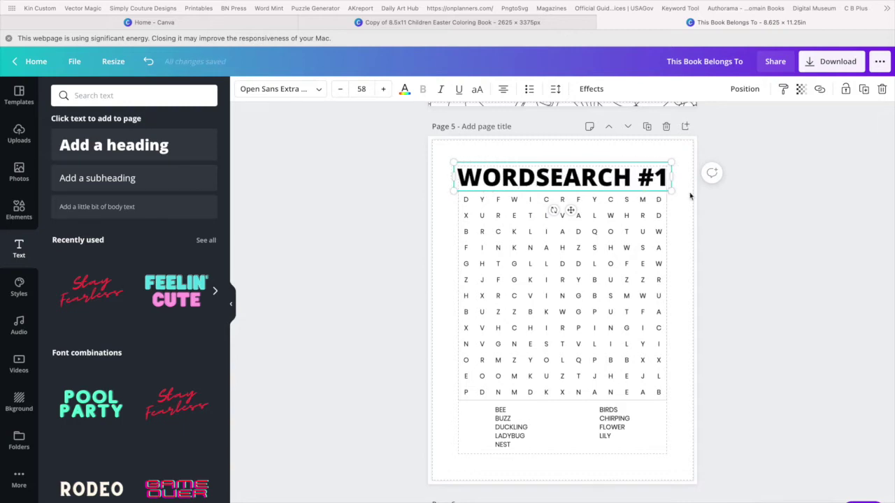
Step: Set the WORDSEARCH #1 heading to the Borsok font at size 40
drag(665, 173, 442, 153)
click(318, 89)
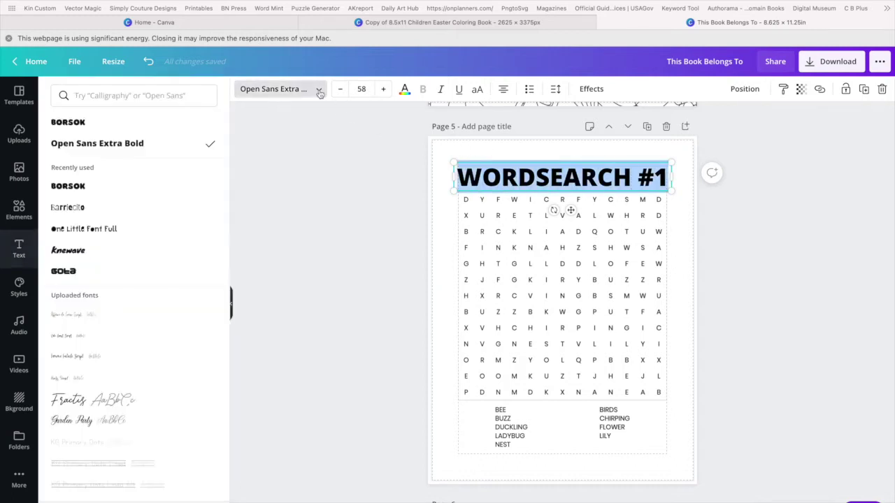
click(104, 122)
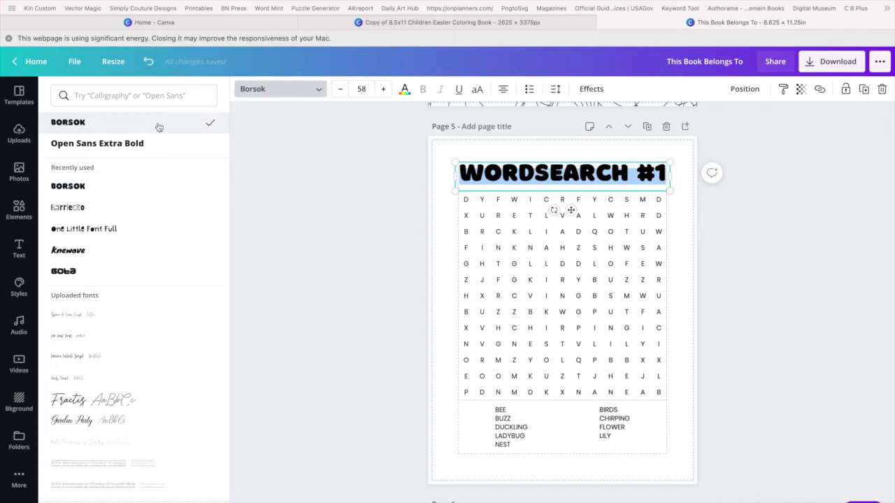
click(339, 93)
click(339, 93)
click(340, 94)
click(341, 94)
click(340, 90)
click(341, 90)
click(341, 90)
click(341, 89)
click(340, 89)
click(340, 90)
click(341, 91)
click(341, 91)
click(341, 91)
click(340, 90)
click(341, 92)
click(341, 91)
click(343, 93)
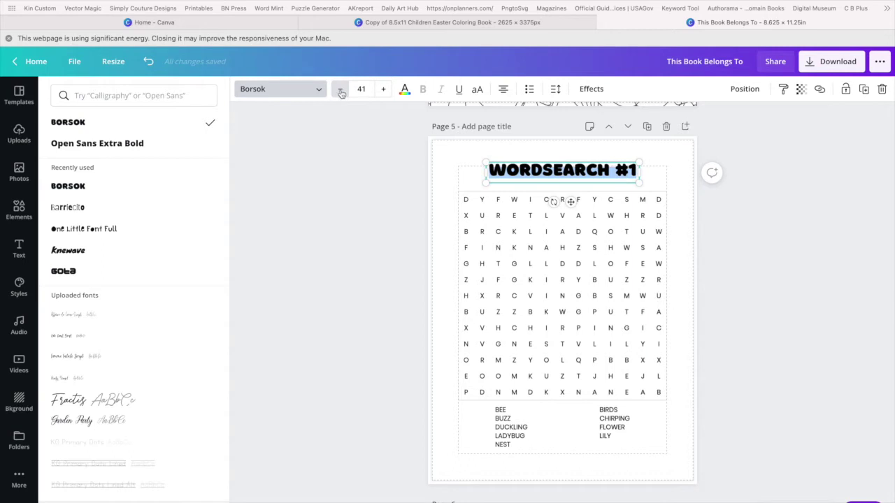
click(340, 89)
Step: Move the WORDSEARCH #1 heading slightly down inside the title area and deselect it
click(541, 168)
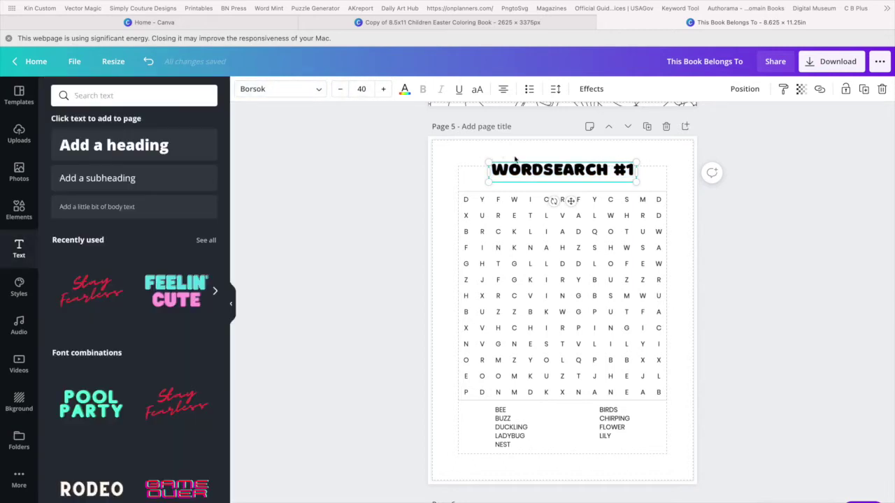
drag(600, 176, 600, 180)
click(648, 152)
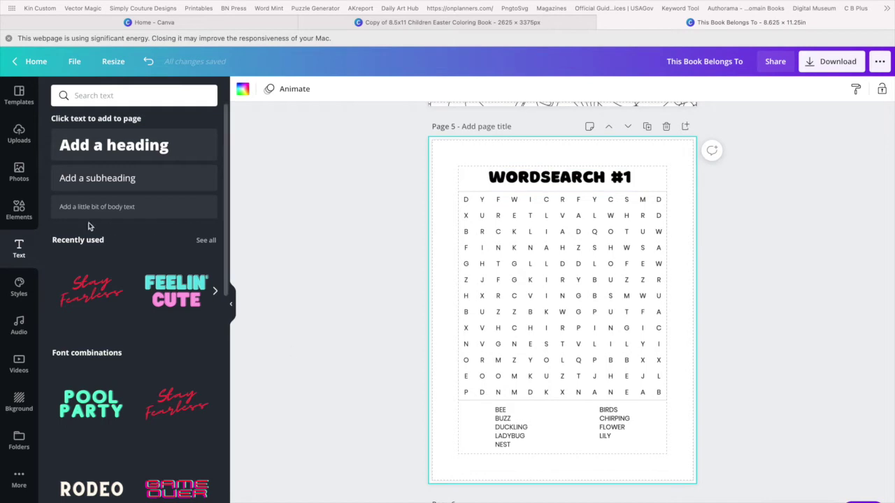
Step: Search the elements library for BEE and filter the results to free items
click(22, 208)
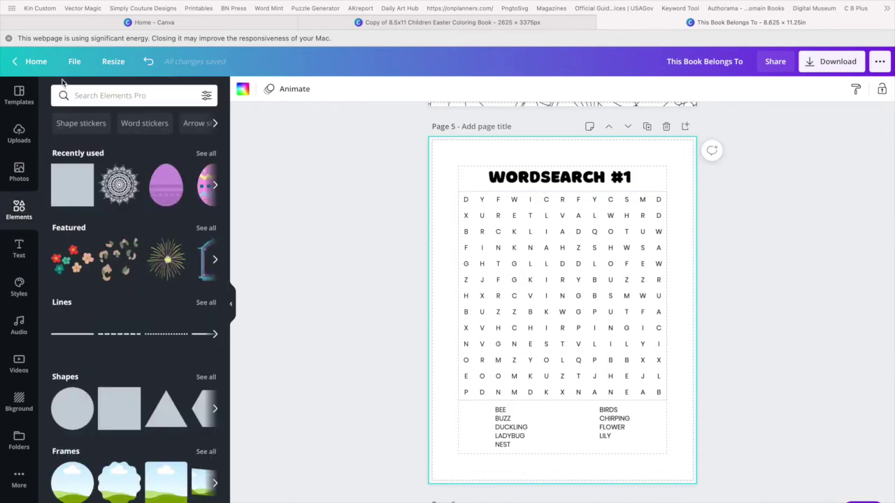
click(95, 100)
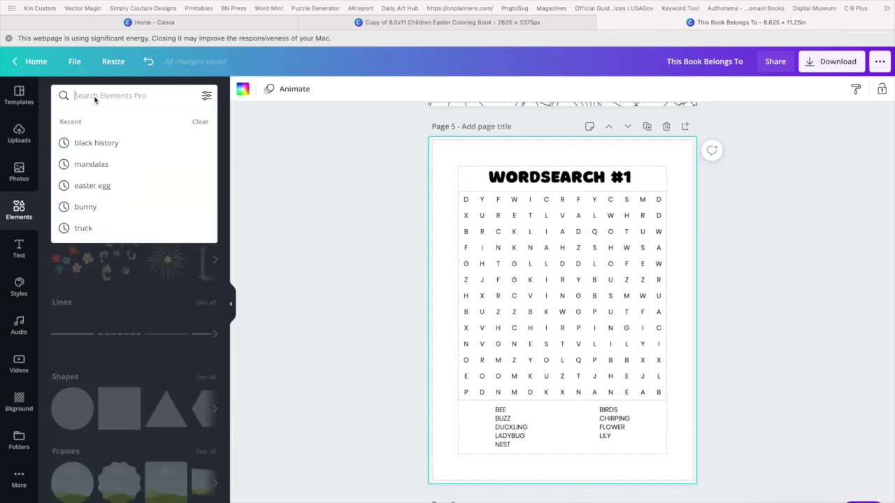
text(BEE)
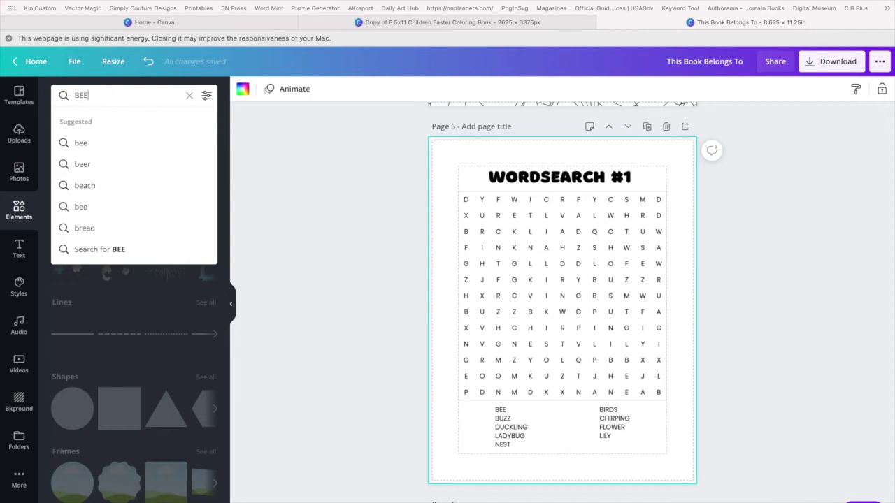
key(Return)
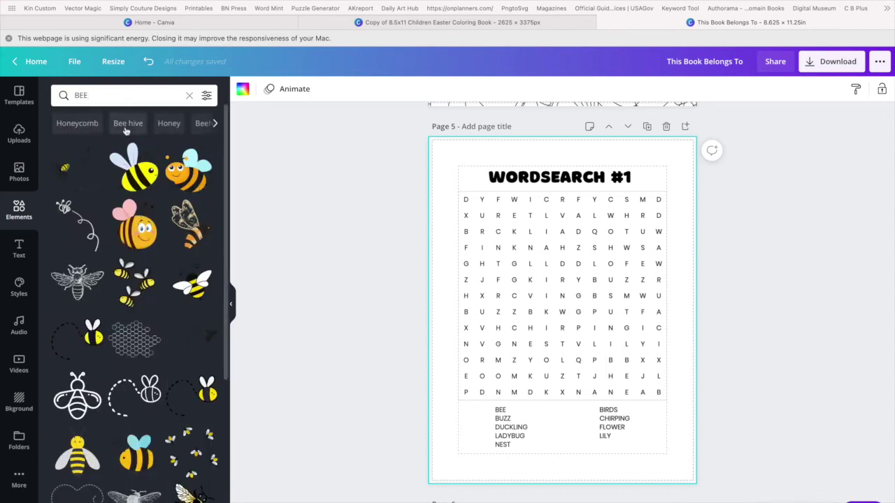
click(207, 100)
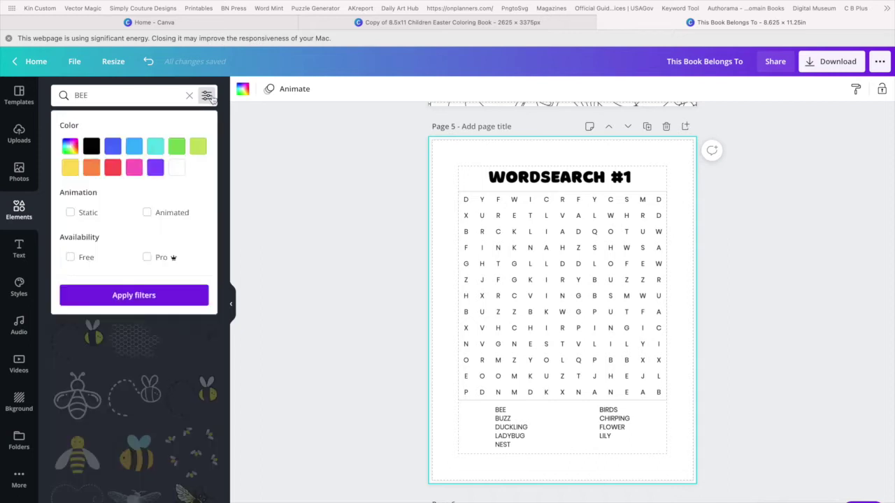
click(77, 256)
click(114, 297)
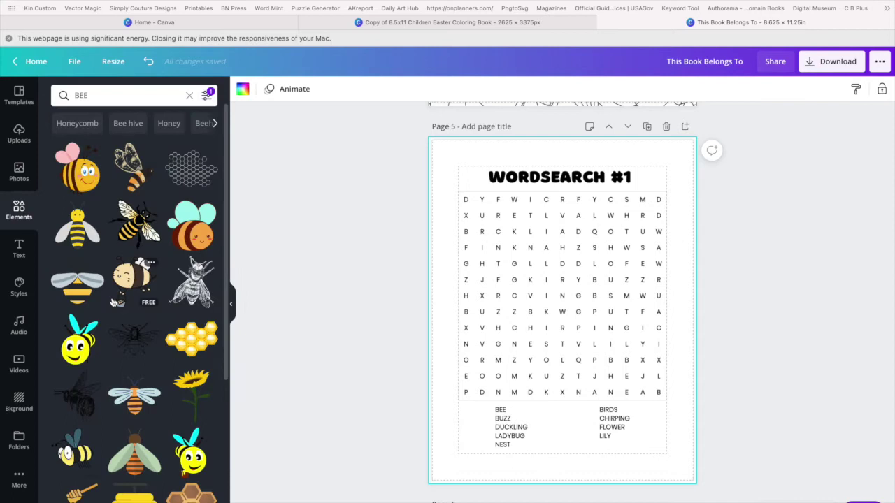
Step: Add the round orange bee with aqua wings, shrink and tilt it, and place it between the word list columns
click(83, 231)
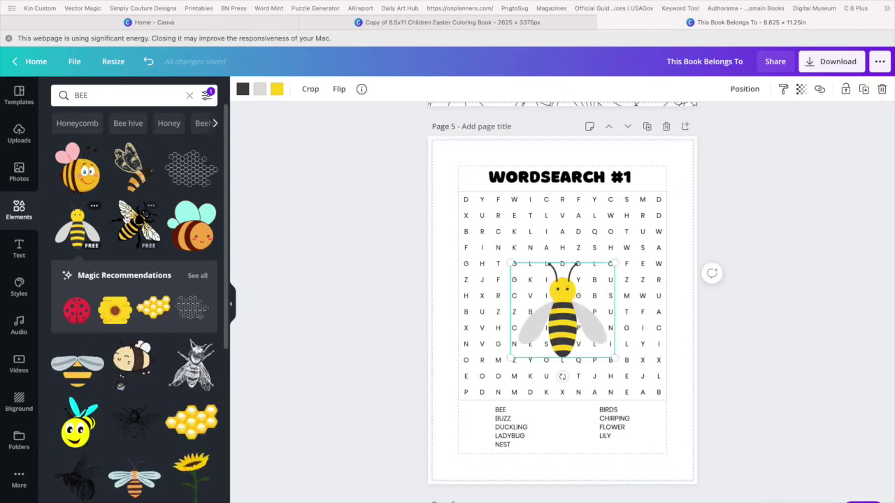
key(Delete)
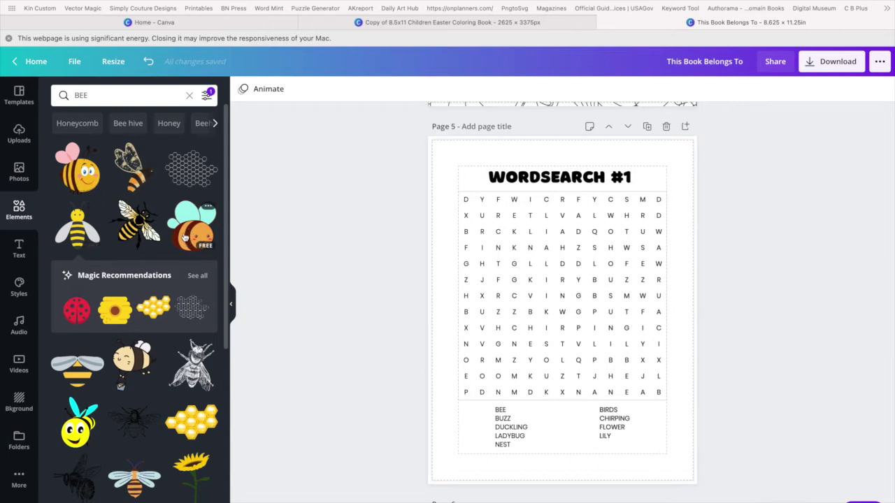
click(186, 236)
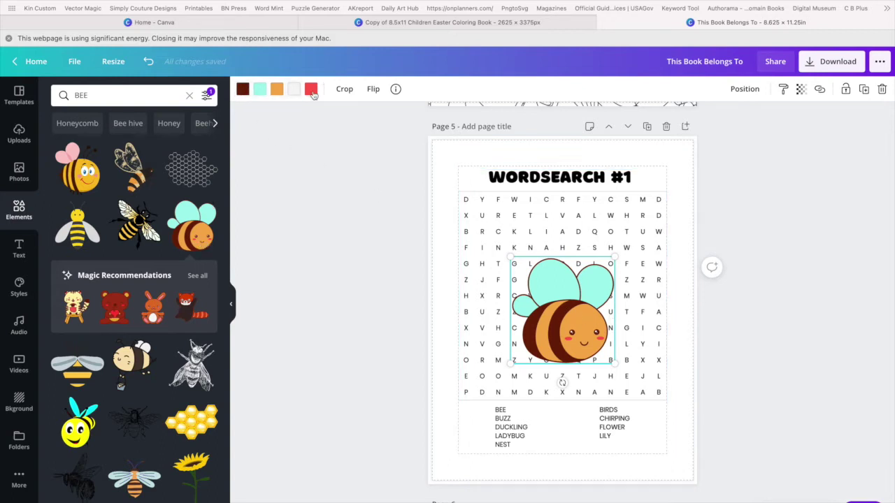
drag(566, 335, 583, 450)
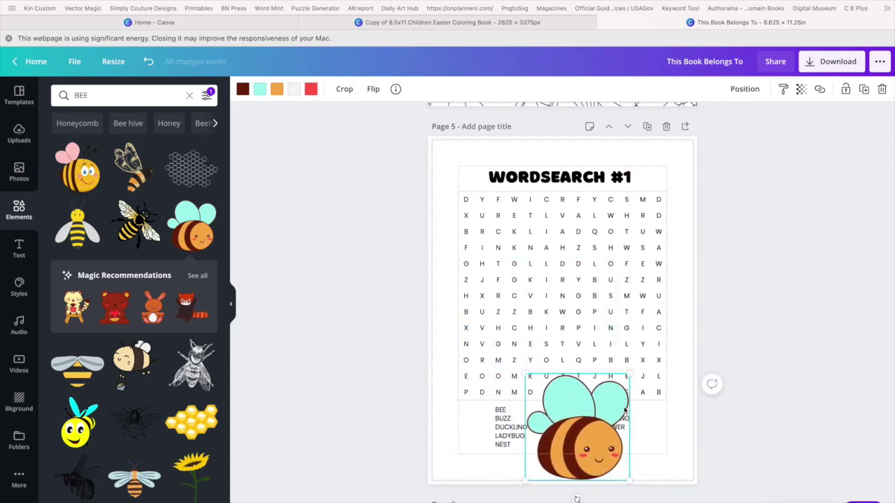
drag(625, 377, 575, 429)
drag(553, 499, 562, 499)
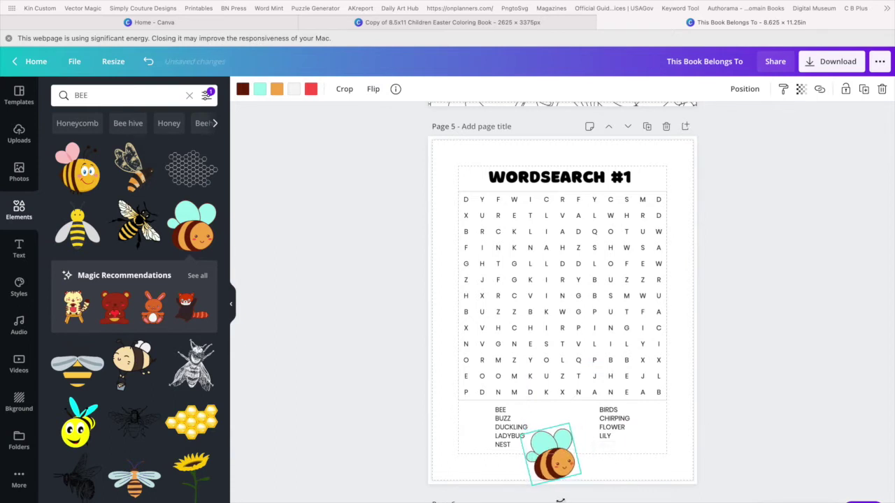
drag(546, 461, 560, 449)
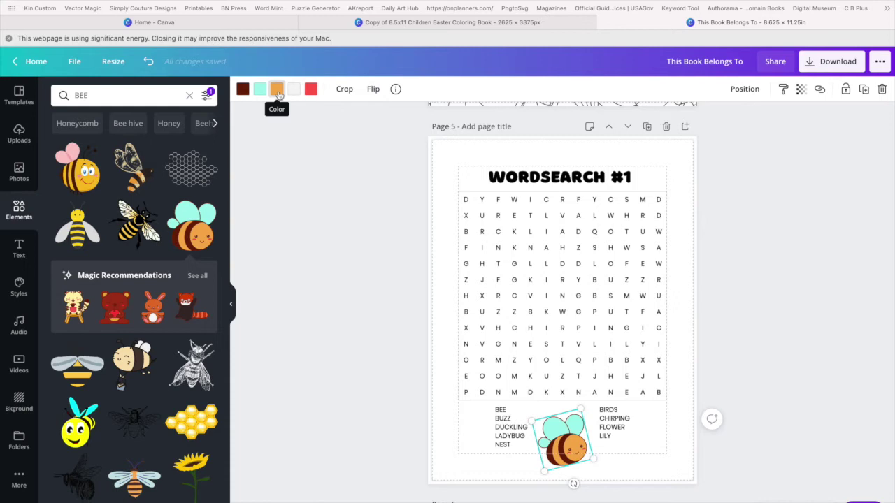
Step: Recolor the bee's orange body white and its dark brown stripes black
click(277, 88)
click(61, 224)
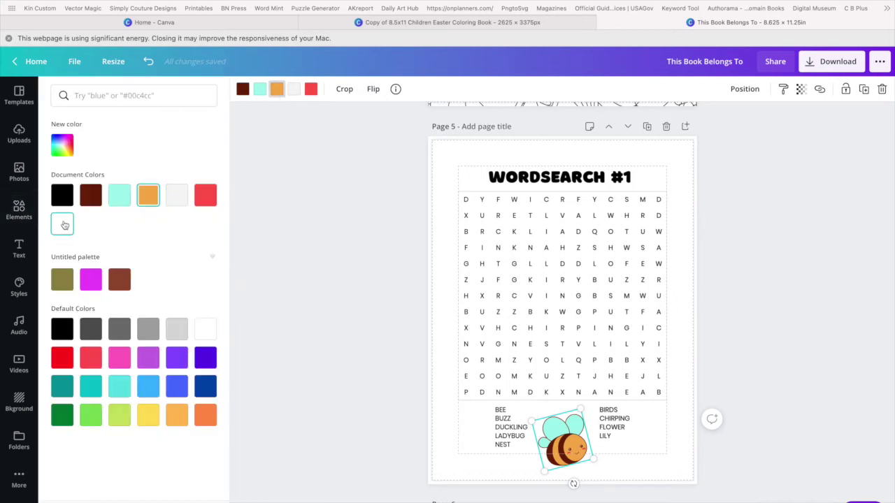
click(243, 88)
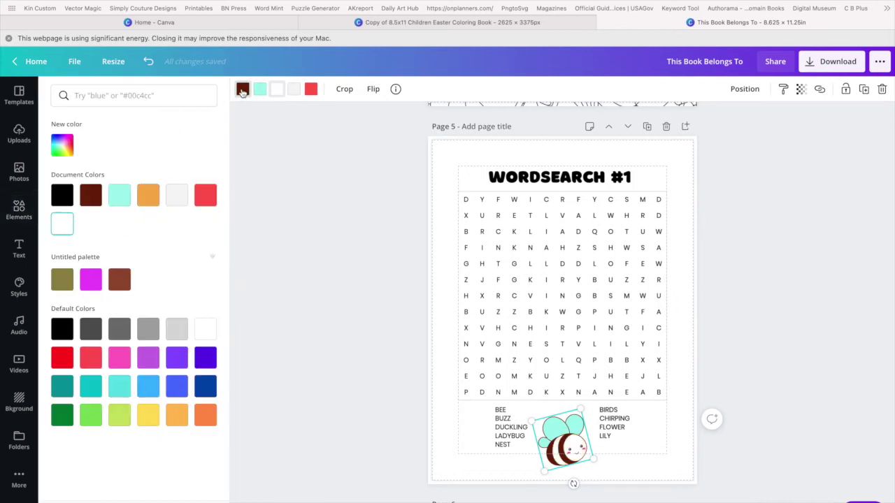
click(62, 199)
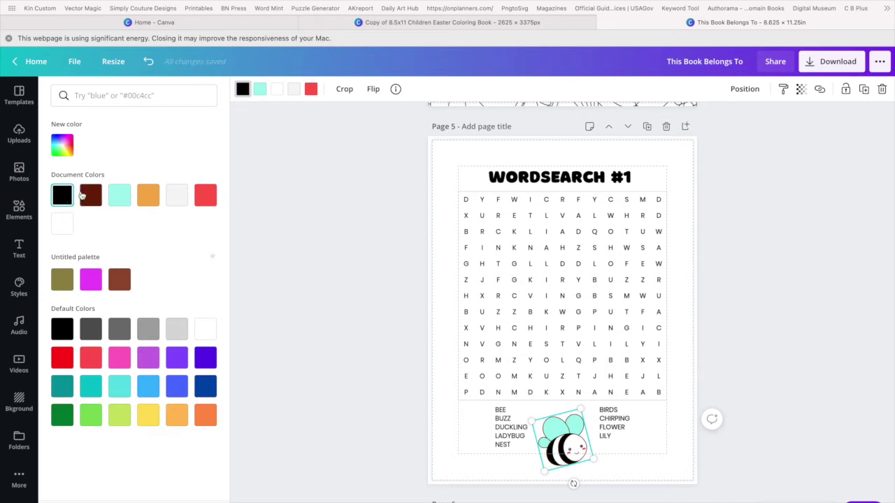
Step: Recolor the bee's aqua wings and red cheeks white
click(260, 89)
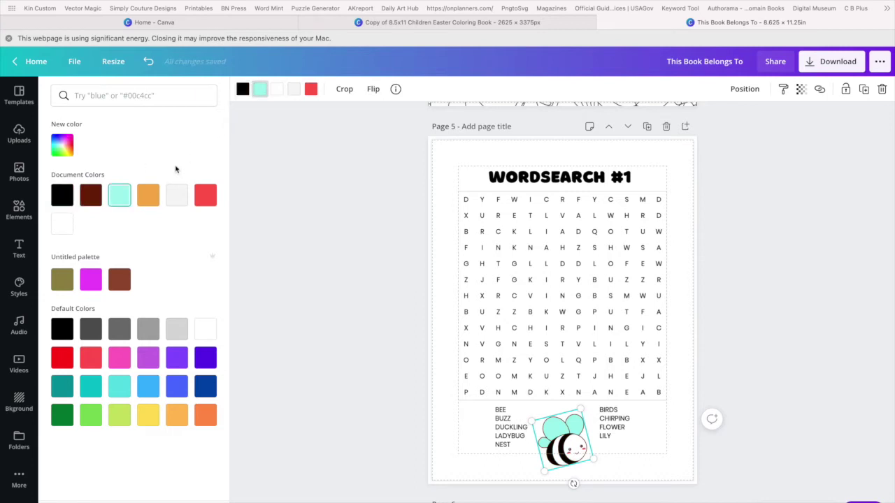
click(62, 224)
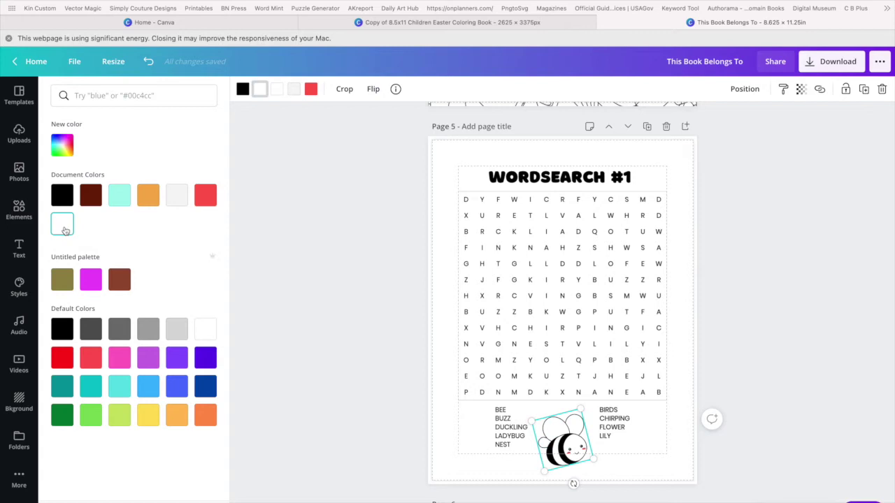
click(311, 90)
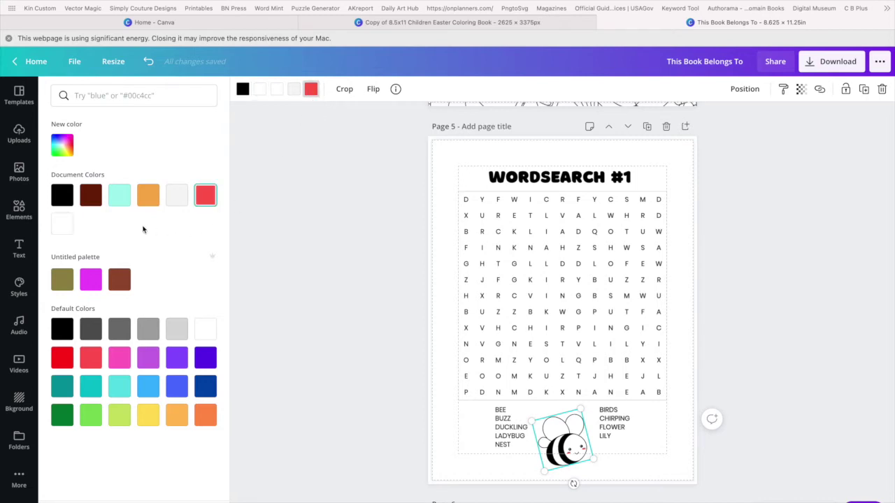
click(62, 224)
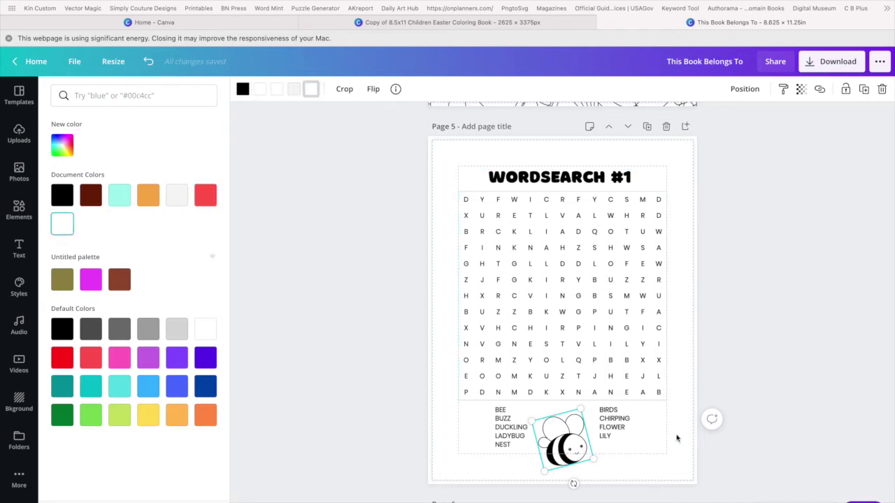
key(Escape)
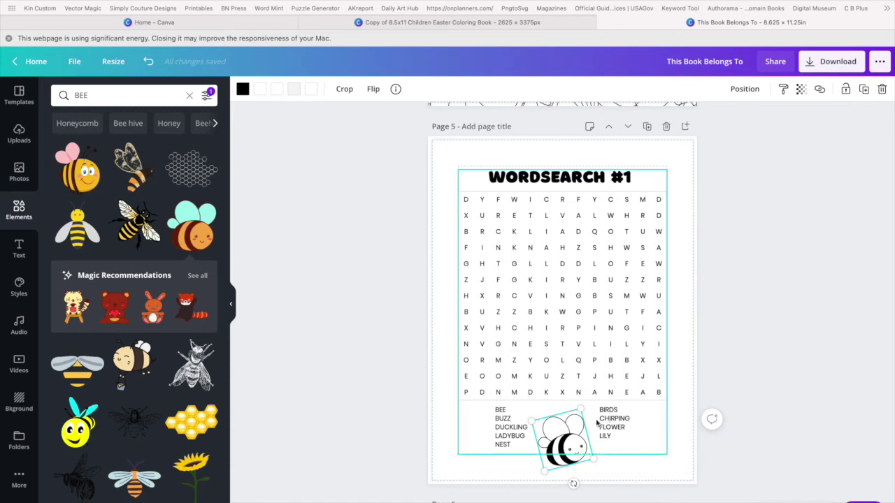
Step: Go to blank page 6 and open the file chooser for uploading media from the device
scroll(594, 419, up, 5)
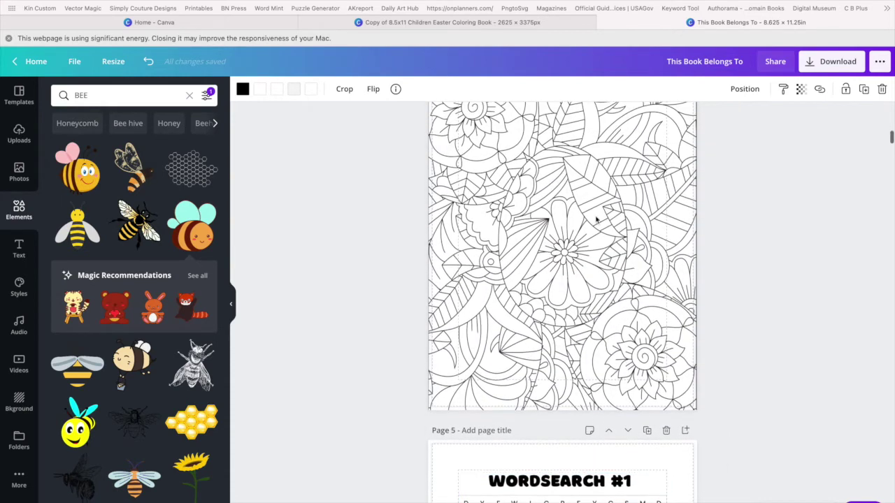
scroll(596, 220, up, 3)
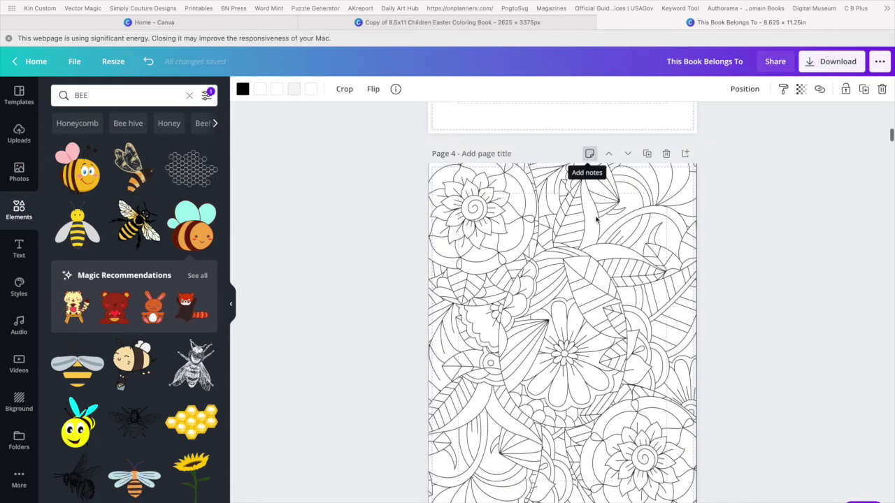
scroll(596, 220, down, 7)
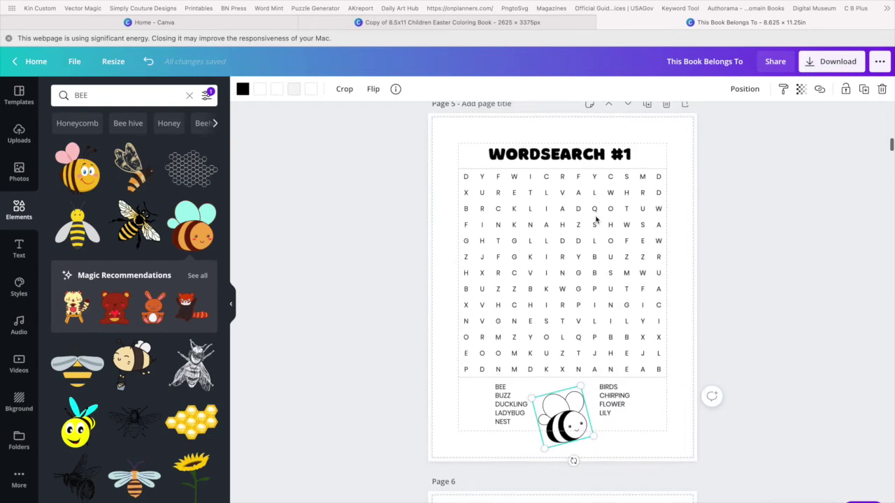
scroll(596, 220, down, 5)
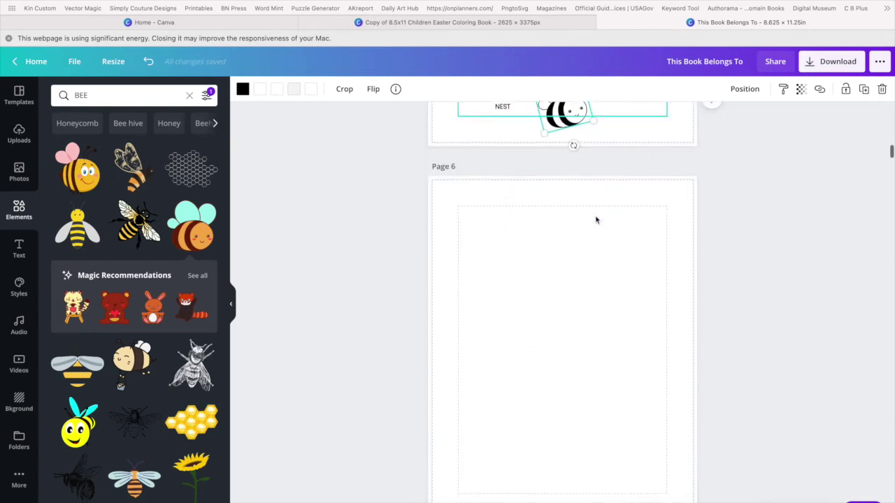
scroll(597, 220, down, 1)
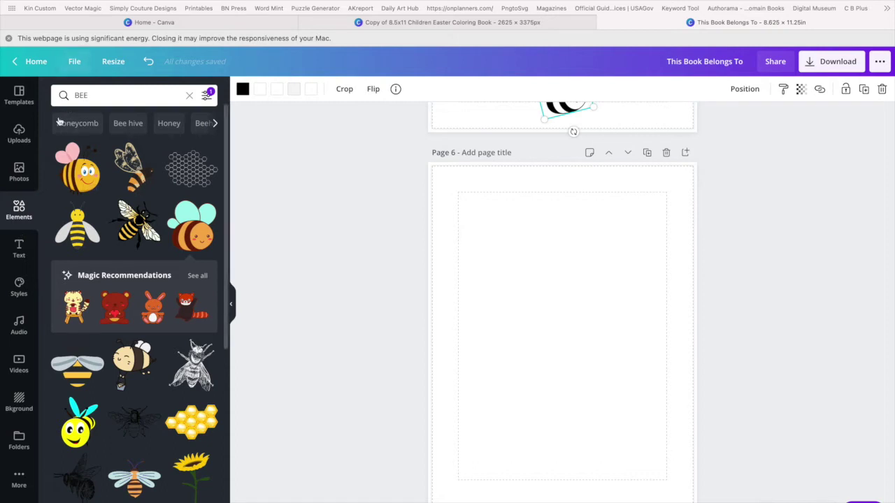
click(19, 133)
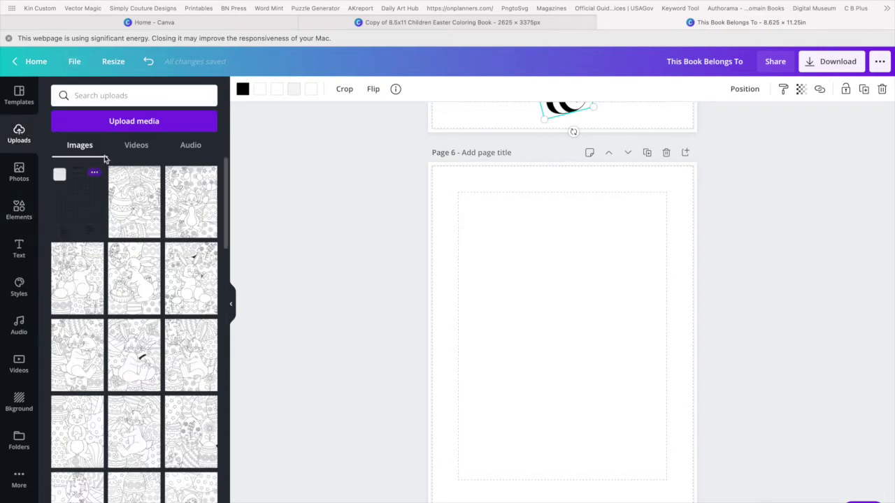
click(126, 119)
click(70, 156)
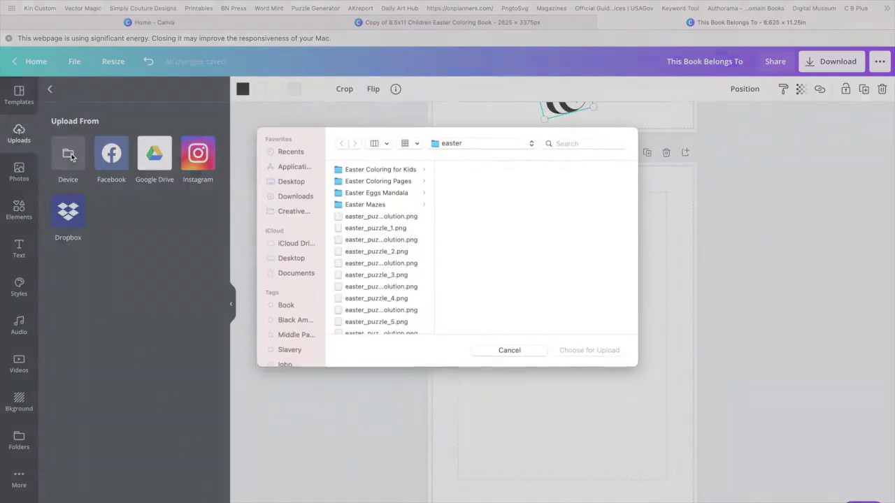
Step: Look through the files in the Easter Mazes, Easter Eggs Mandala and Easter Coloring Pages folders
click(382, 210)
click(476, 175)
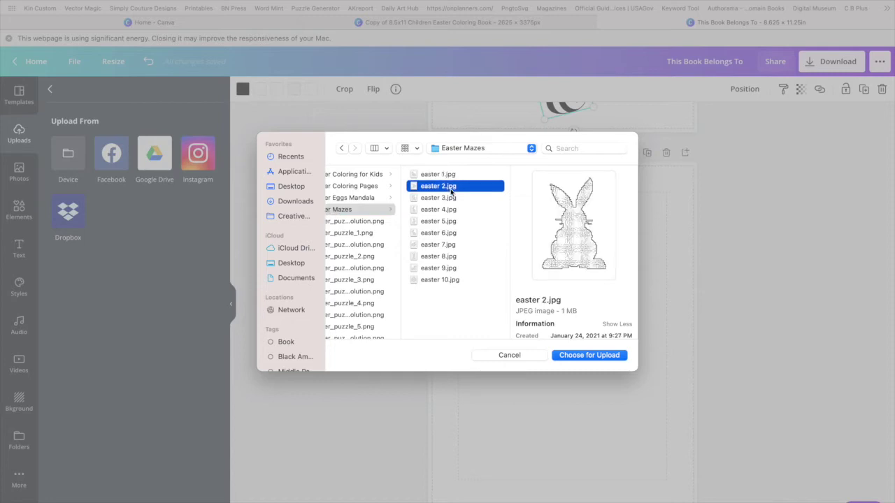
click(359, 198)
click(479, 176)
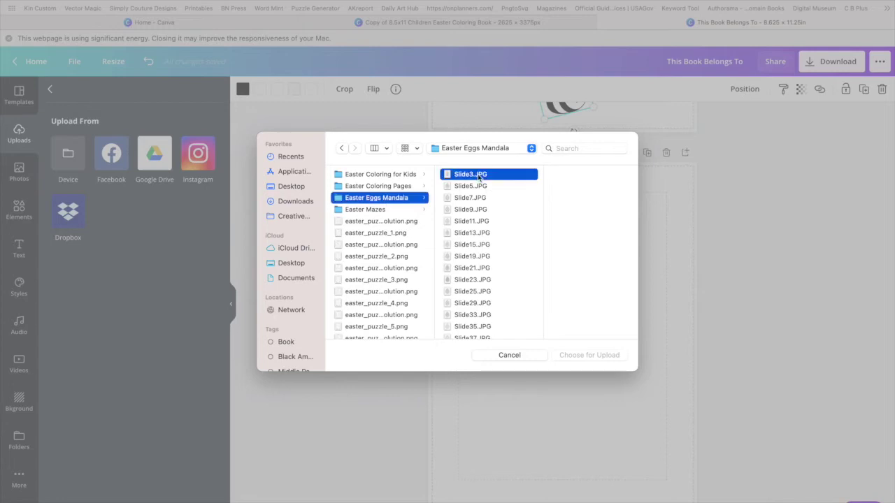
click(375, 187)
scroll(373, 189, down, 5)
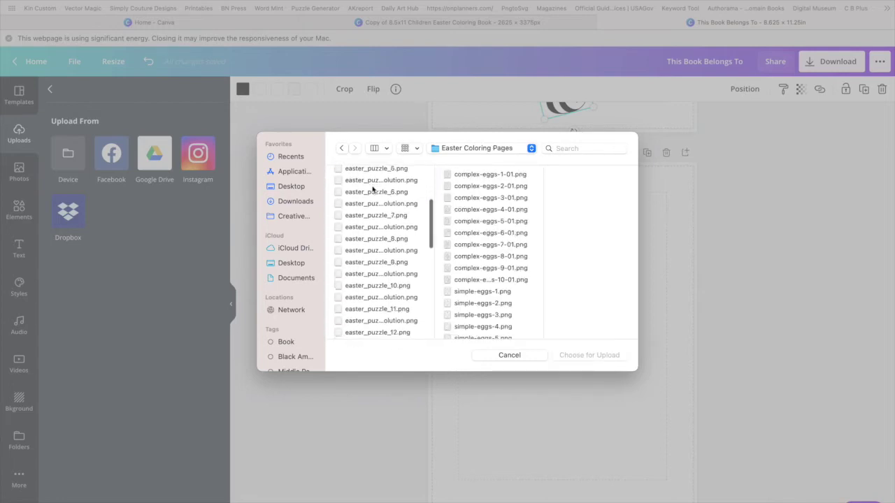
scroll(372, 189, up, 6)
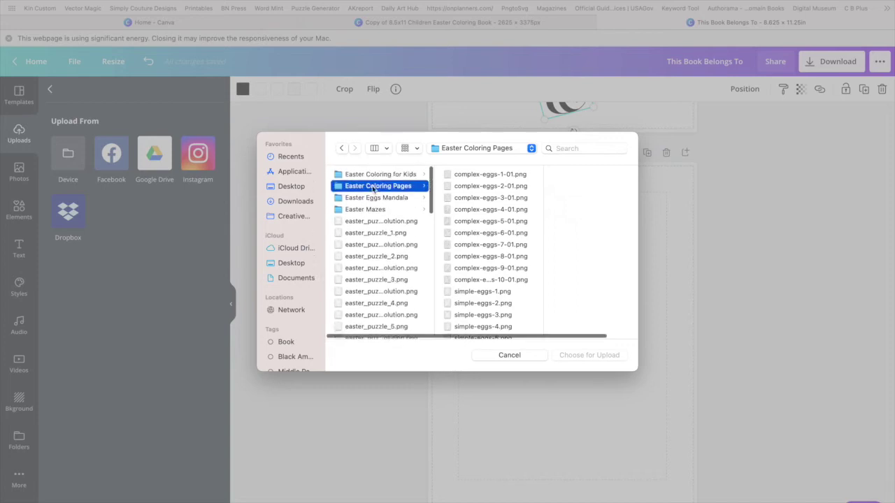
Step: Upload easter 1.jpg from the Easter Mazes folder
click(371, 210)
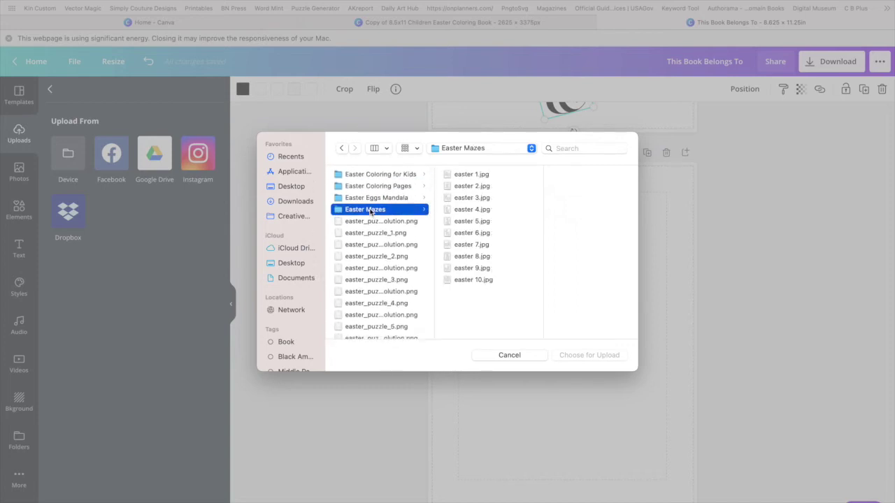
click(463, 176)
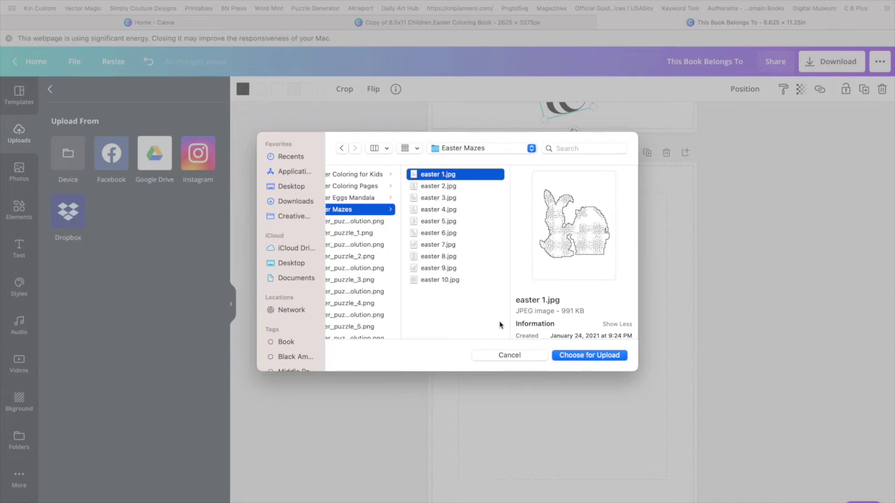
scroll(402, 255, down, 10)
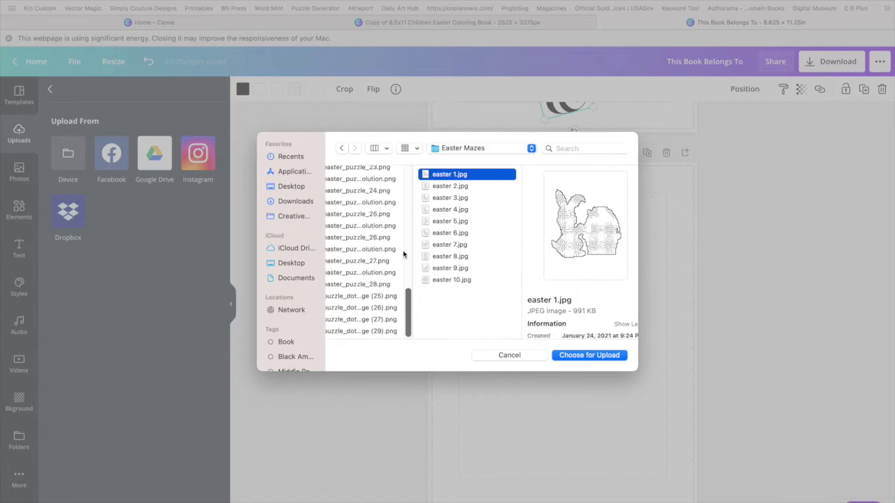
scroll(404, 252, up, 15)
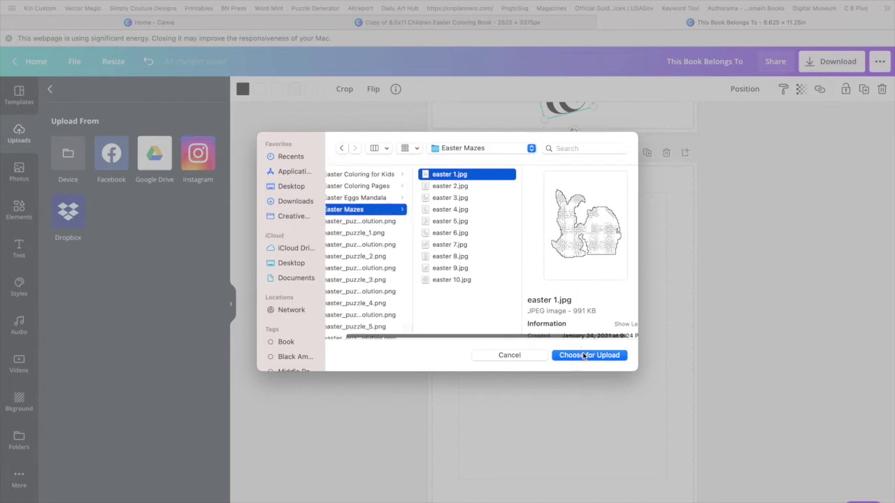
click(583, 356)
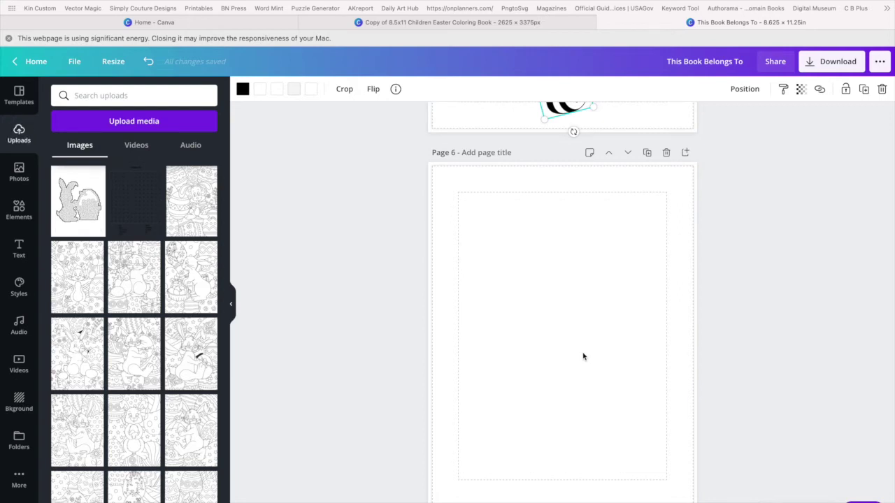
Step: Add the uploaded bunny and basket maze to page 6 and enlarge it to nearly the full page width
click(77, 201)
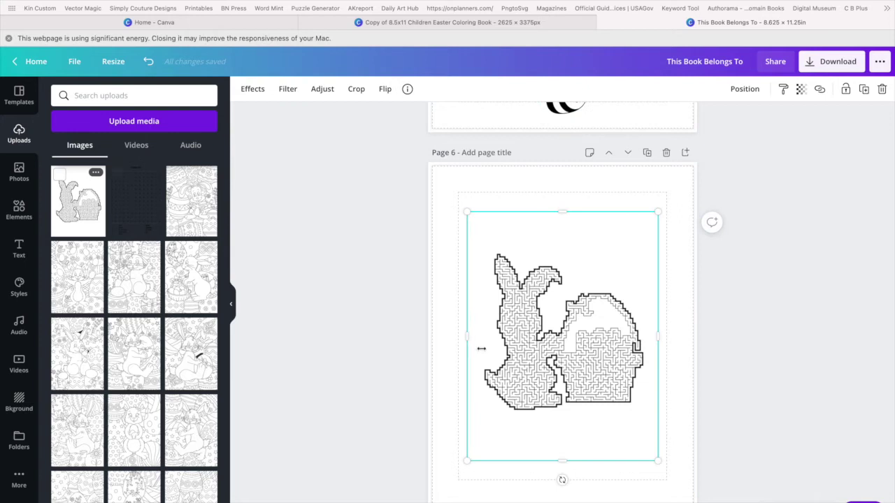
drag(468, 460, 452, 480)
drag(658, 213, 669, 205)
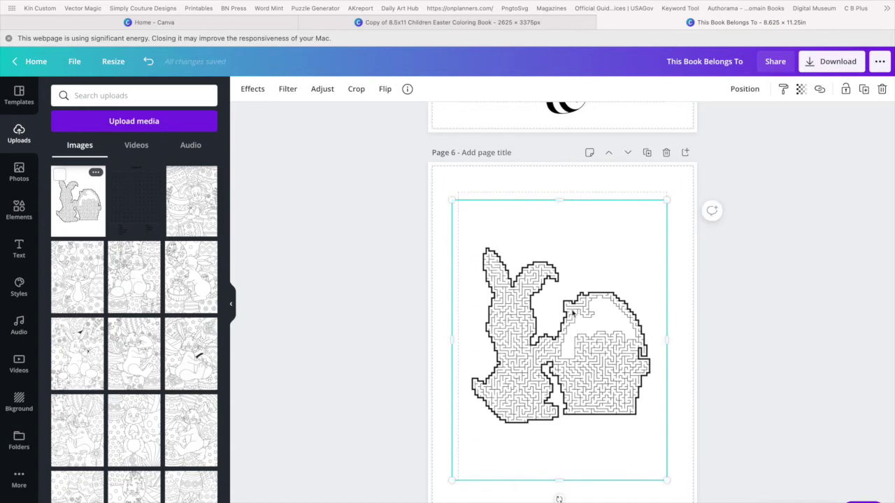
drag(451, 481, 438, 499)
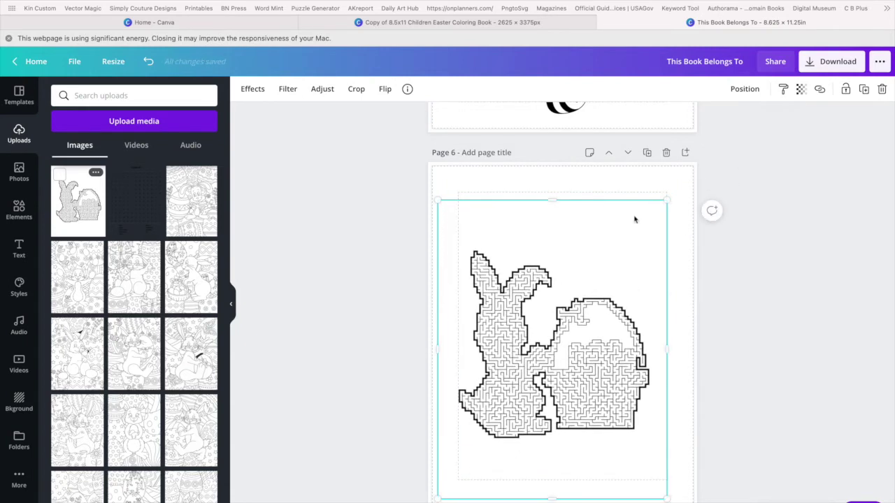
drag(673, 195, 695, 178)
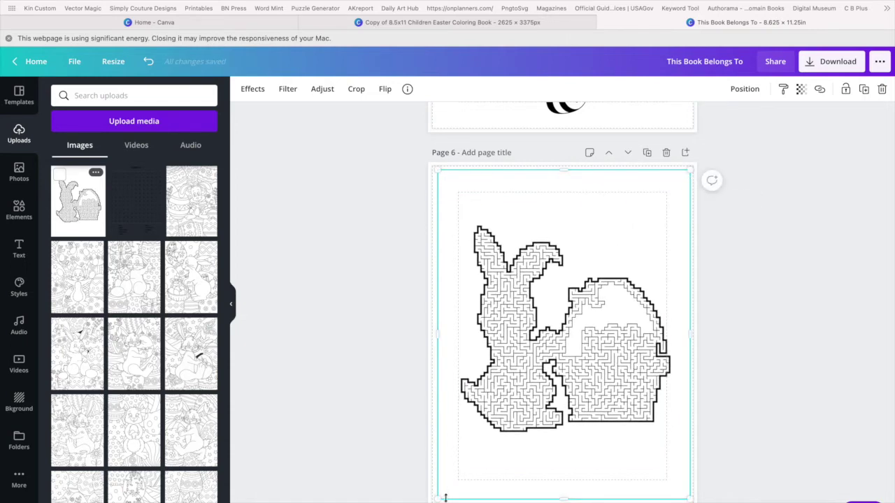
drag(438, 501, 432, 502)
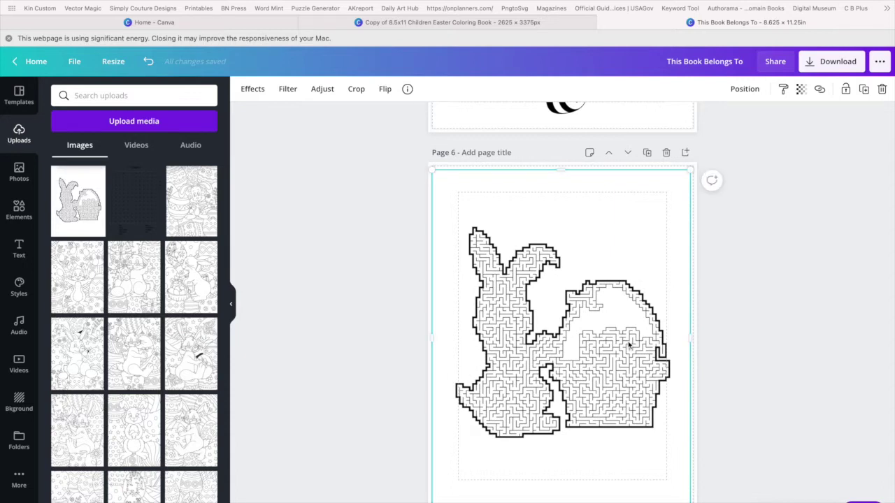
Step: Copy the WORDSEARCH #1 heading from page 5 to above the maze on page 6 and change its text to MAZE #1
scroll(721, 322, up, 15)
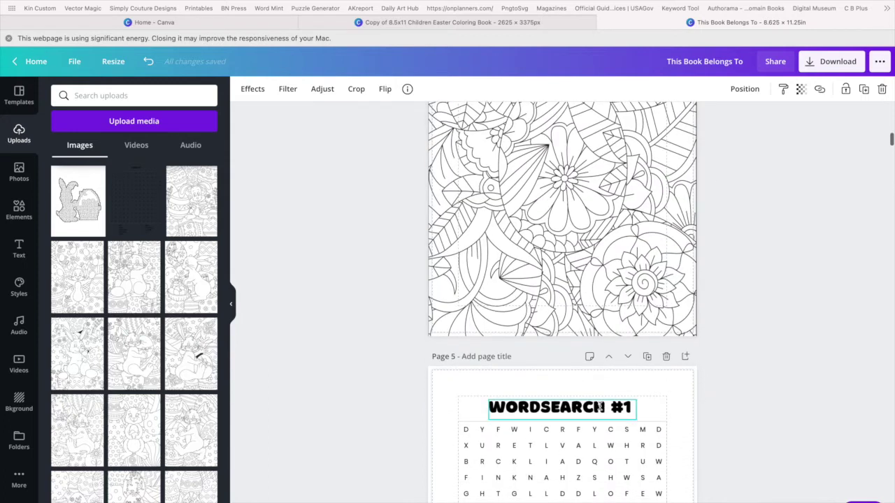
click(600, 407)
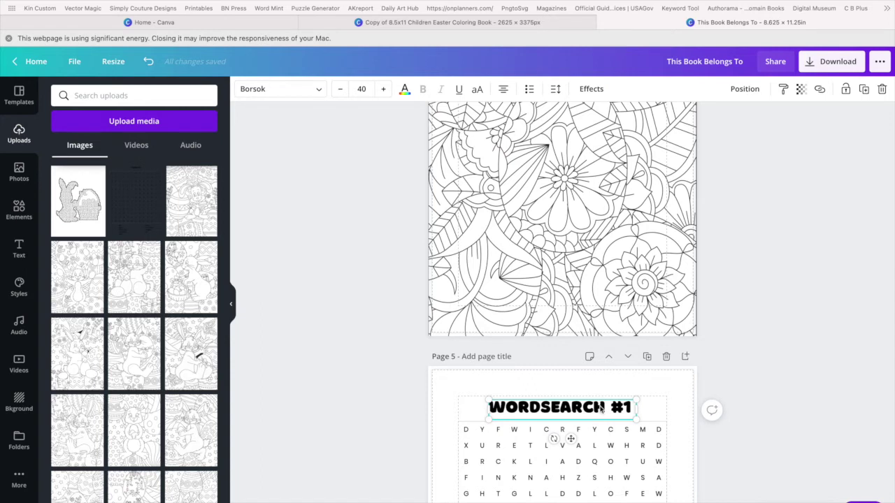
scroll(601, 409, down, 10)
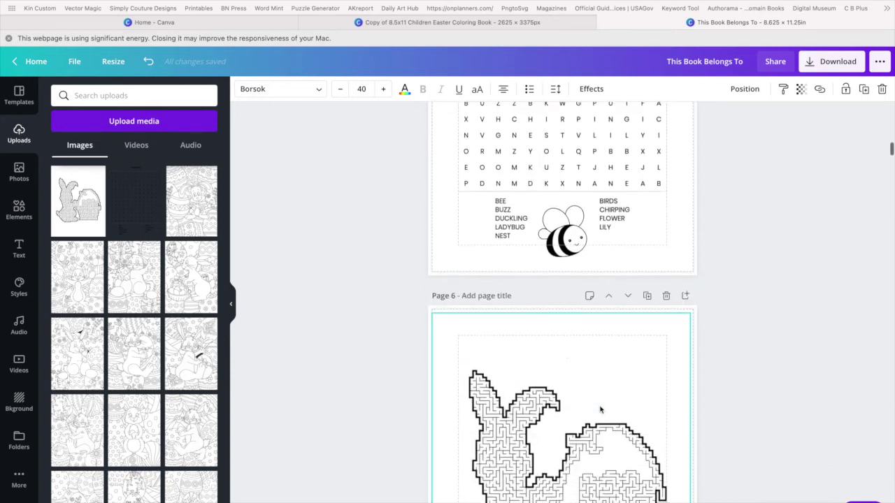
click(562, 348)
text(WORDSEARCH #1)
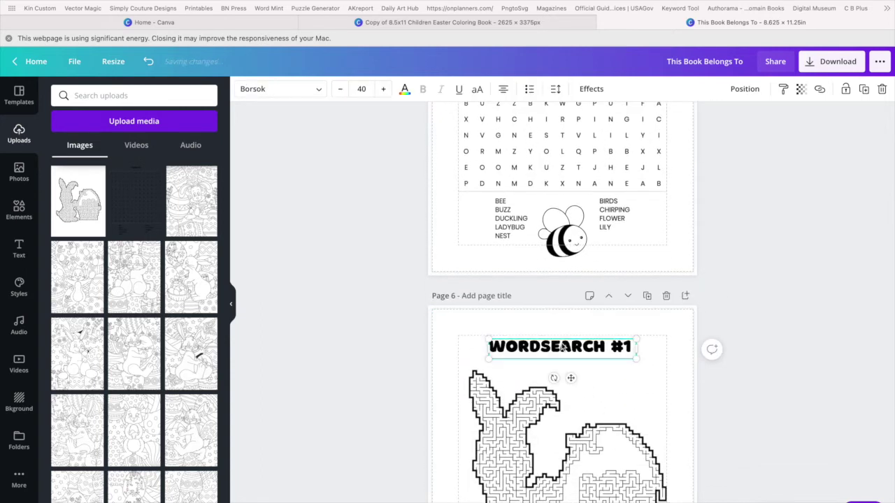
double_click(585, 345)
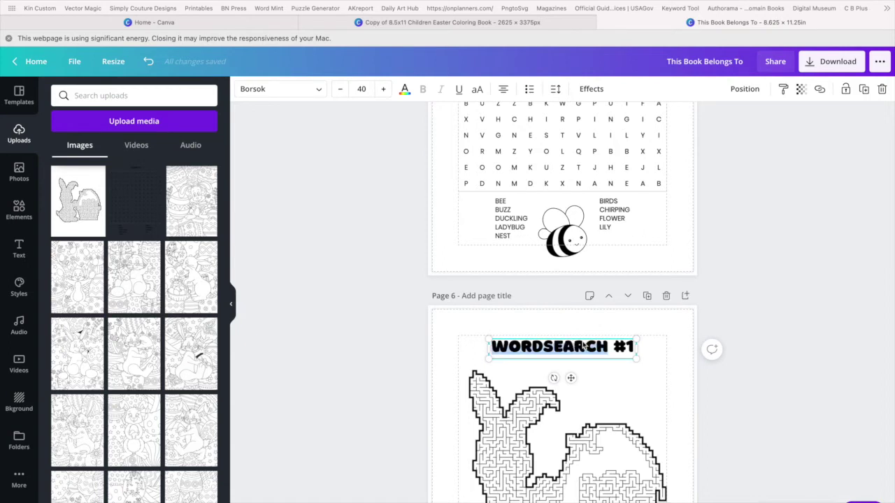
text(MAZE)
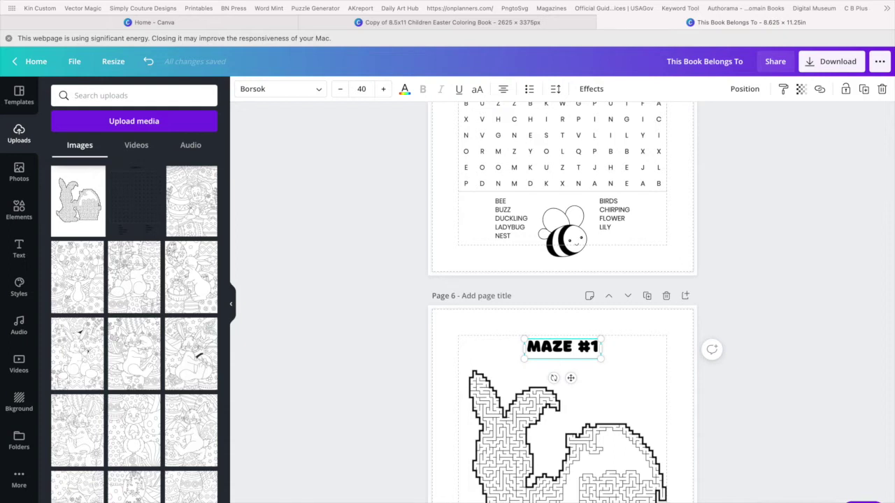
Step: Move the maze image slightly lower on page 6, beneath the MAZE #1 heading
click(665, 327)
scroll(664, 328, down, 3)
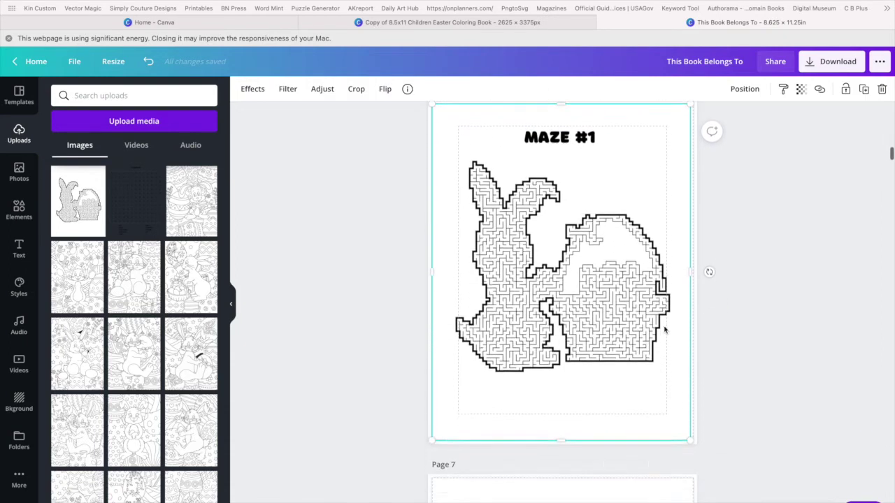
scroll(665, 330, down, 1)
drag(592, 295, 593, 309)
scroll(593, 310, up, 3)
scroll(593, 310, up, 3)
scroll(593, 310, down, 4)
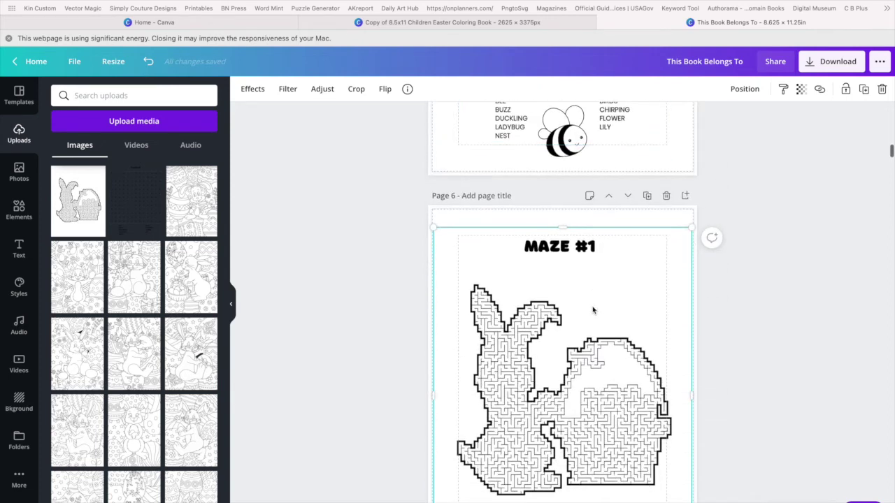
scroll(593, 310, up, 10)
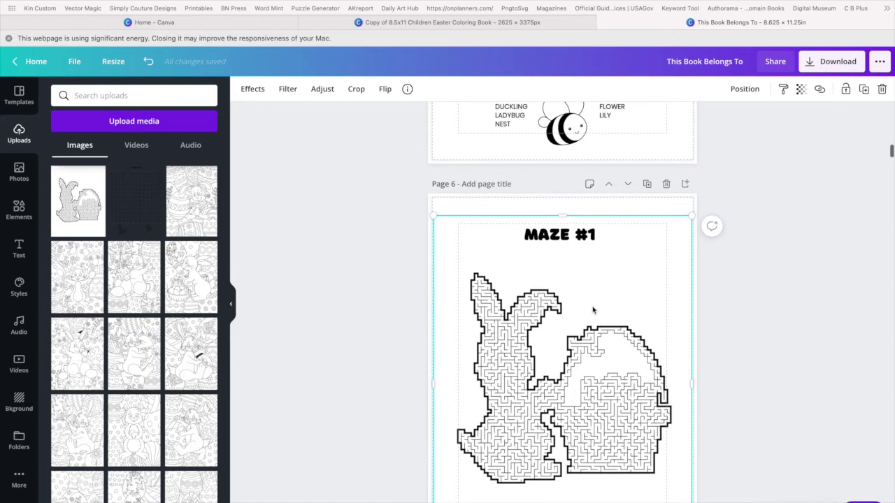
scroll(593, 310, down, 9)
scroll(593, 310, down, 2)
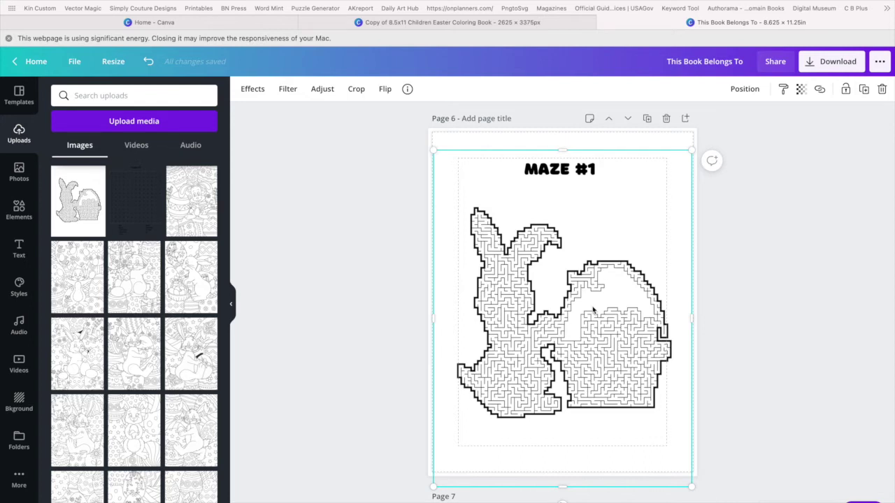
scroll(593, 310, up, 3)
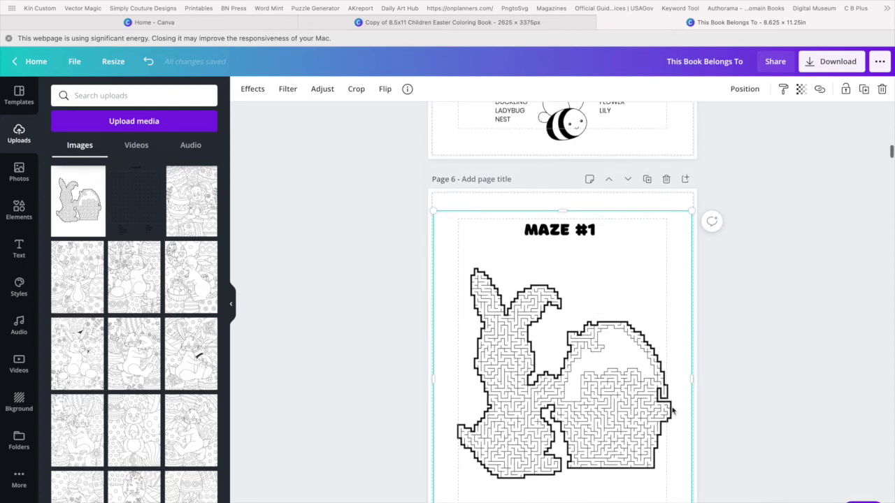
Step: Delete the maze image and the MAZE #1 heading from page 6
click(624, 205)
drag(518, 208, 584, 450)
key(Delete)
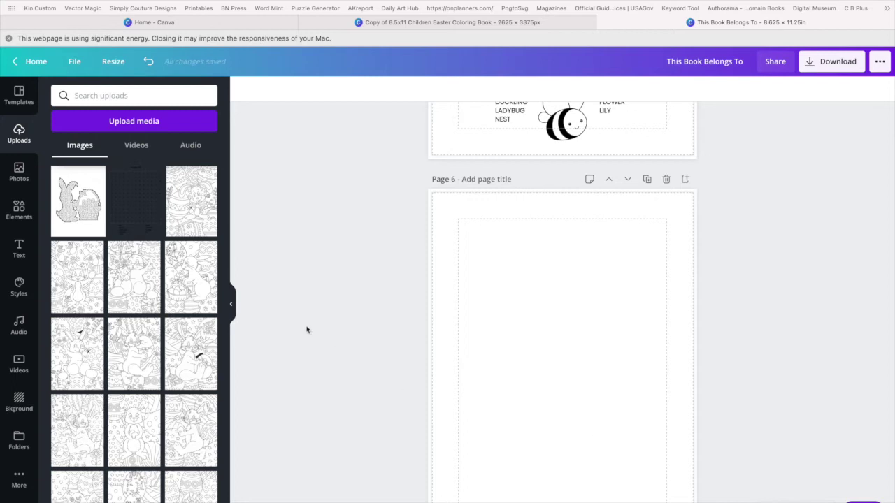
Step: Add the uploaded coloring image of a bunny among patterned Easter eggs to page 6
scroll(153, 414, down, 10)
scroll(153, 414, up, 1)
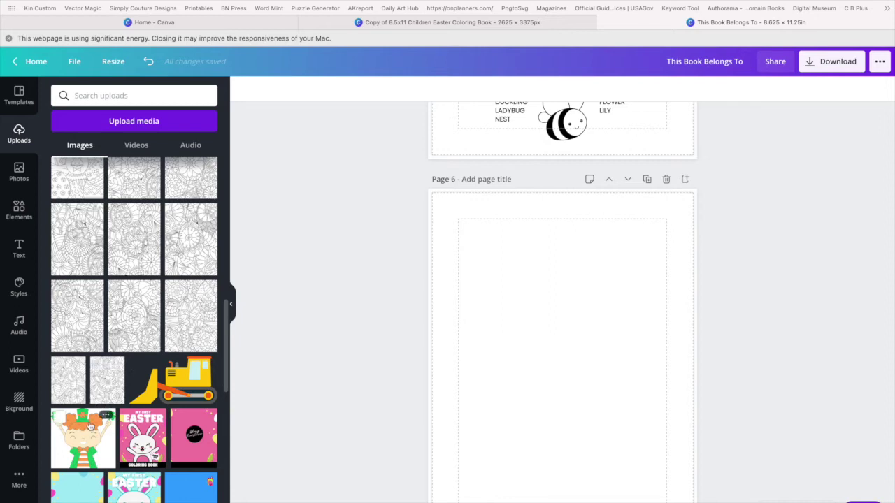
scroll(90, 424, up, 15)
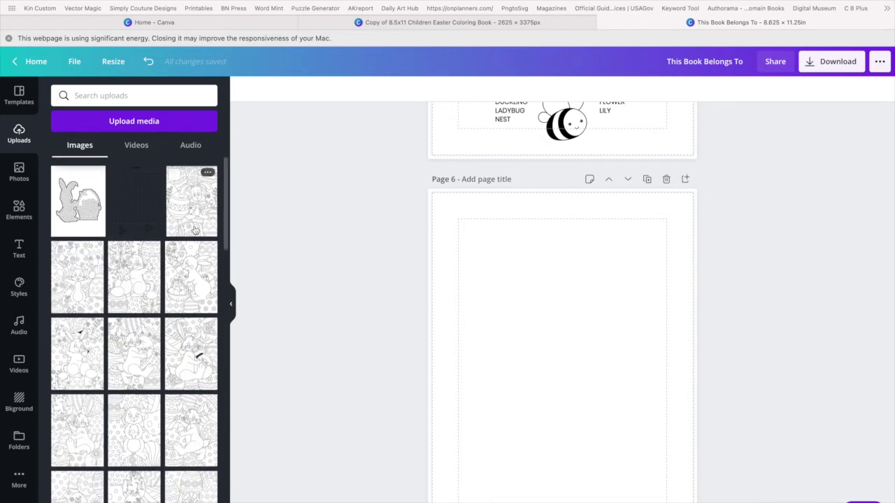
scroll(162, 306, down, 10)
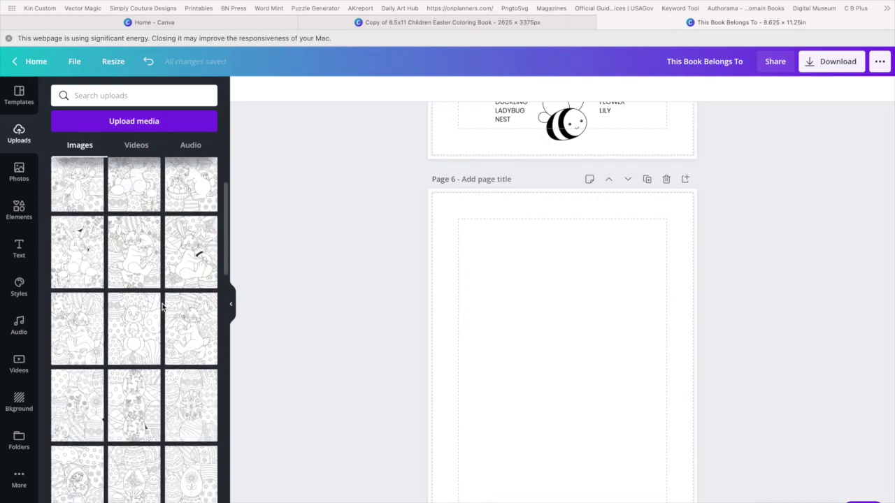
scroll(162, 307, down, 2)
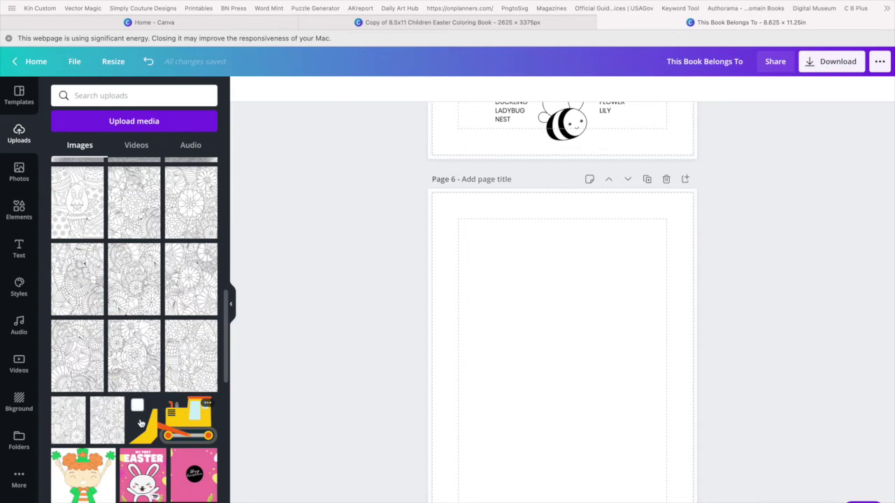
scroll(140, 423, up, 10)
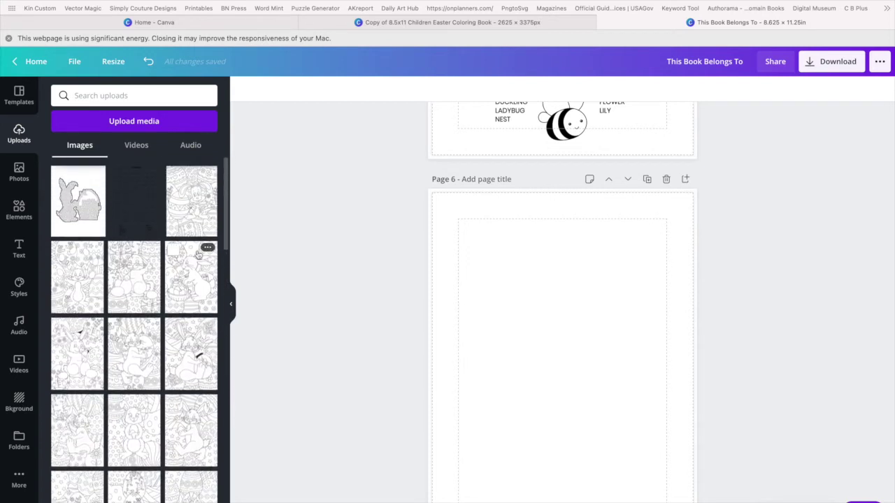
click(191, 204)
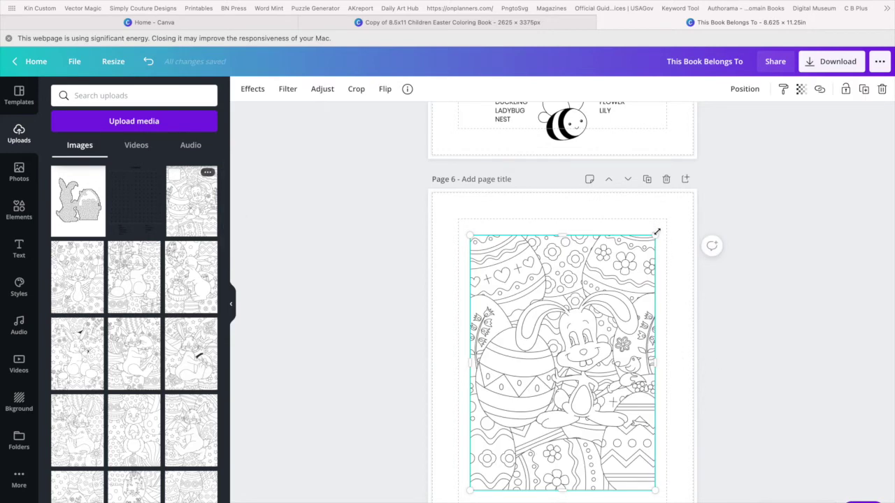
Step: Enlarge and reposition the bunny coloring image so that it covers all of page 6 to its edges
drag(658, 231, 690, 193)
drag(632, 252, 643, 244)
scroll(477, 488, down, 2)
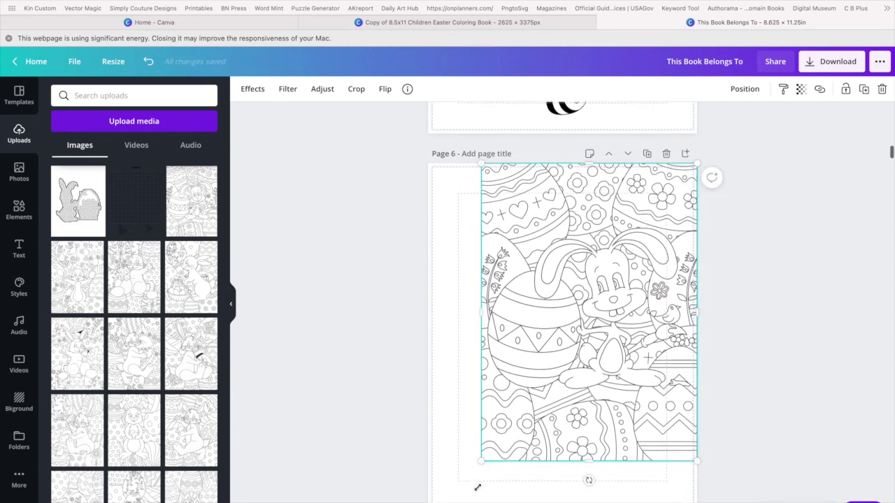
drag(483, 427, 447, 480)
mouse_move(577, 286)
mouse_down()
mouse_move(558, 285)
mouse_move(569, 287)
mouse_up()
drag(690, 305, 697, 306)
drag(431, 309, 429, 312)
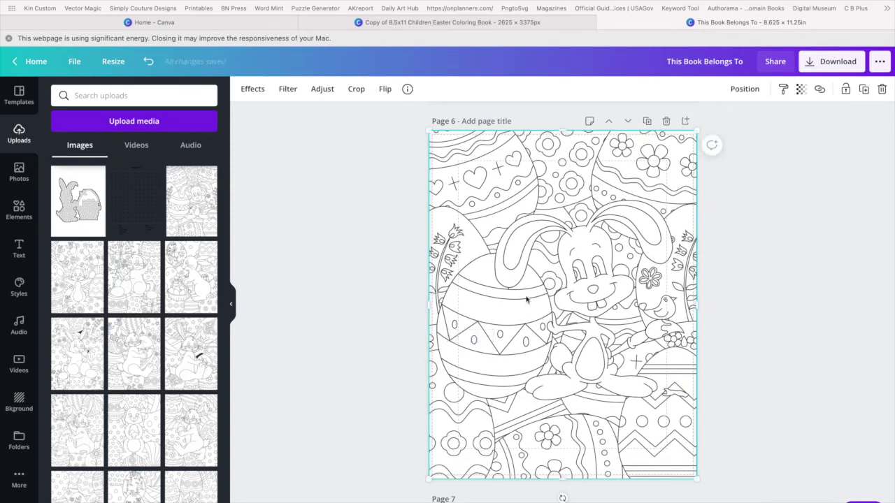
scroll(581, 292, up, 4)
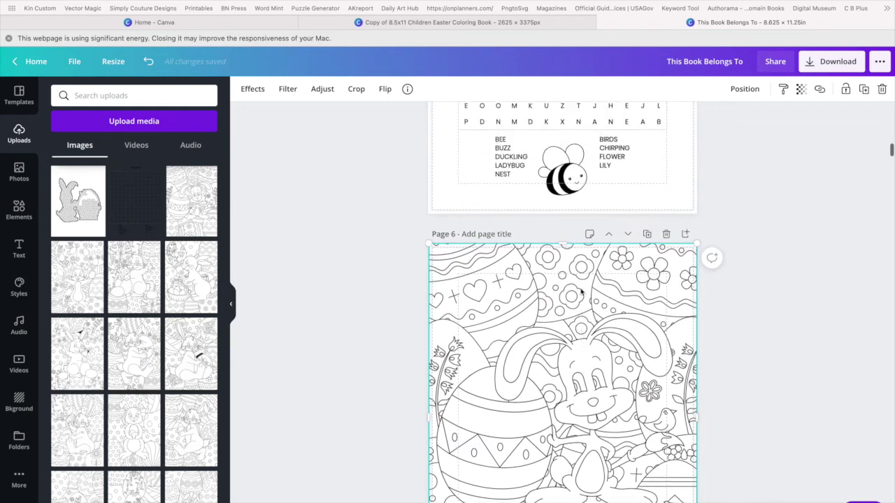
scroll(581, 293, down, 5)
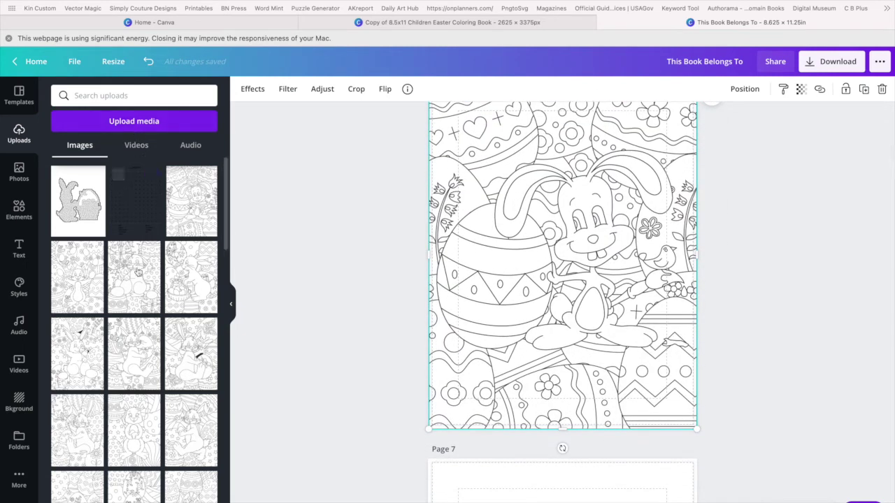
Step: Upload easter_puzzle_2.png from the easter folder on the Desktop
scroll(147, 348, down, 10)
scroll(147, 347, up, 10)
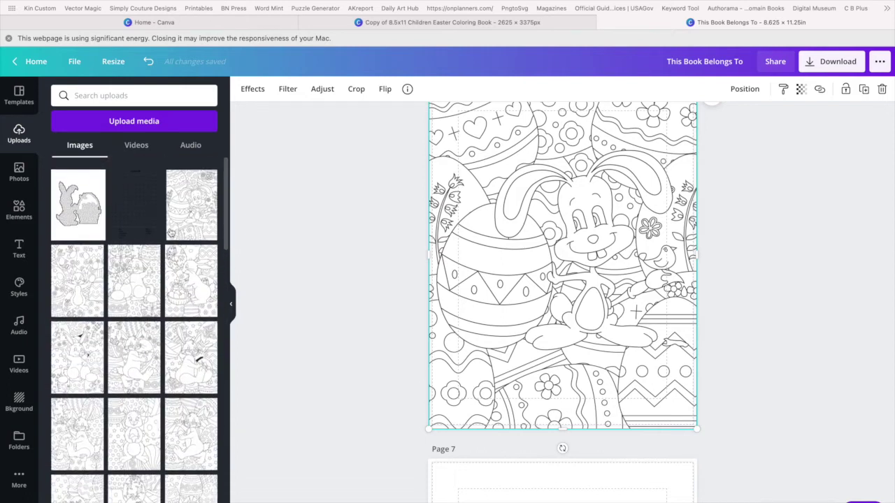
click(143, 126)
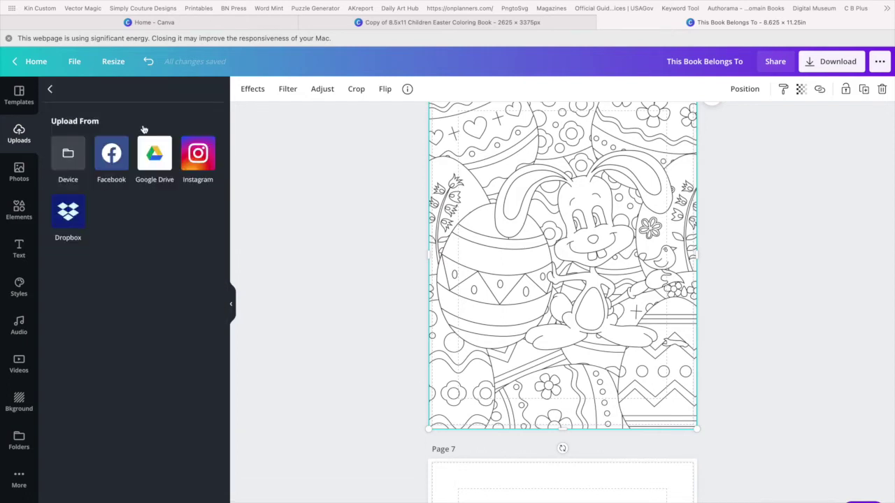
click(70, 158)
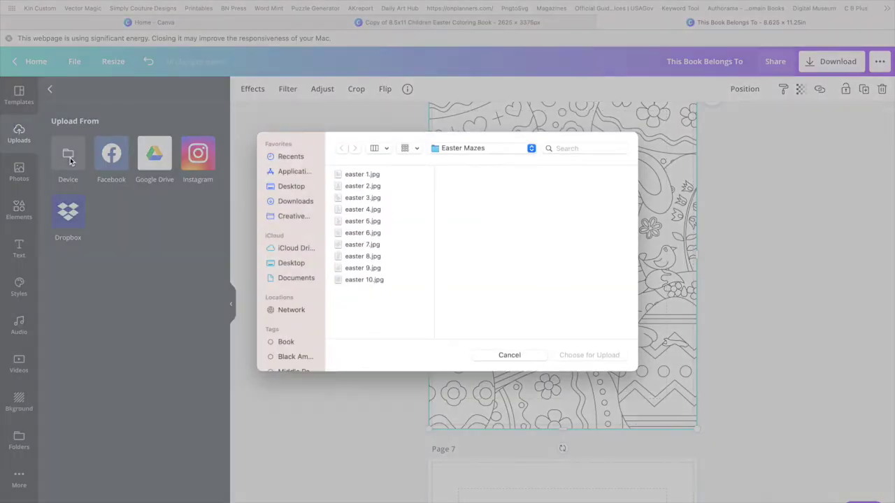
click(291, 187)
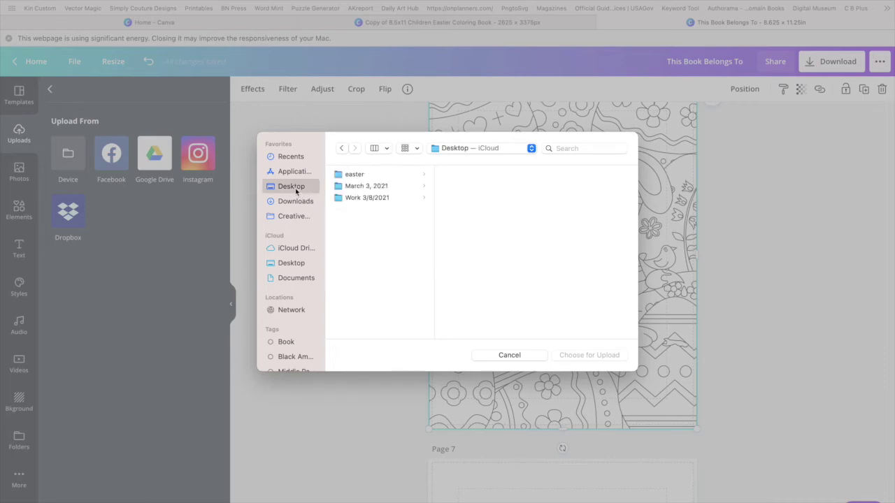
click(377, 188)
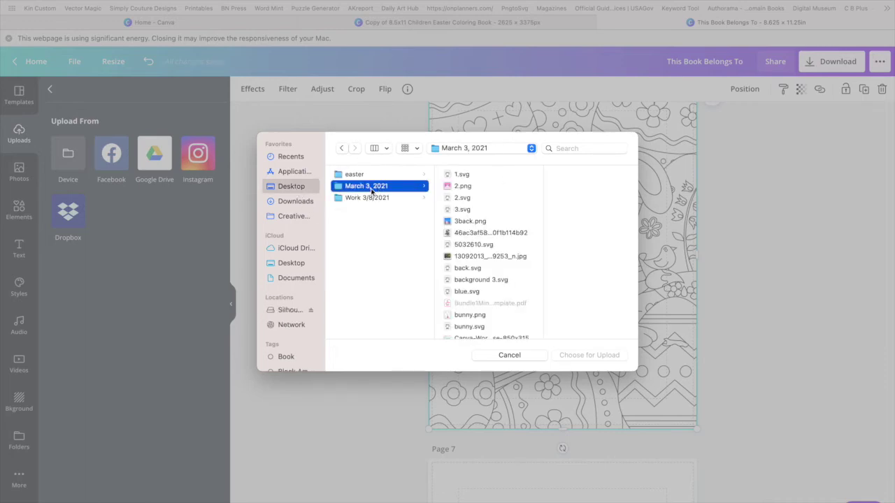
click(370, 176)
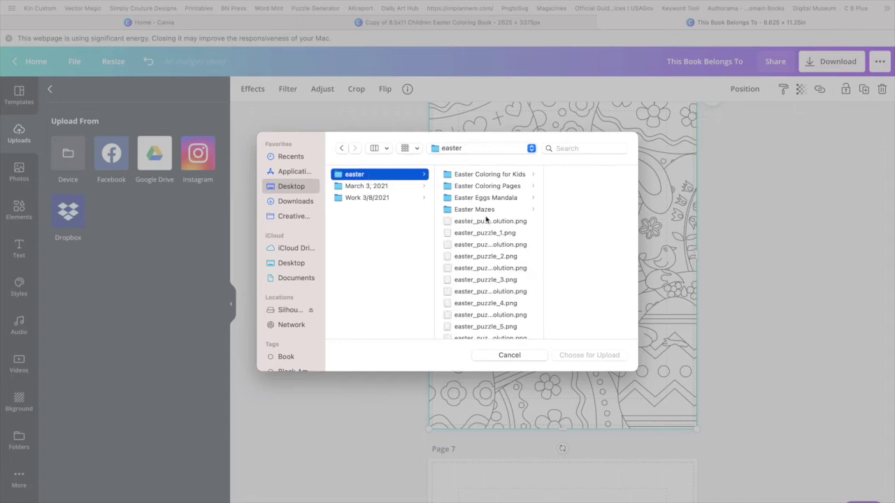
click(501, 257)
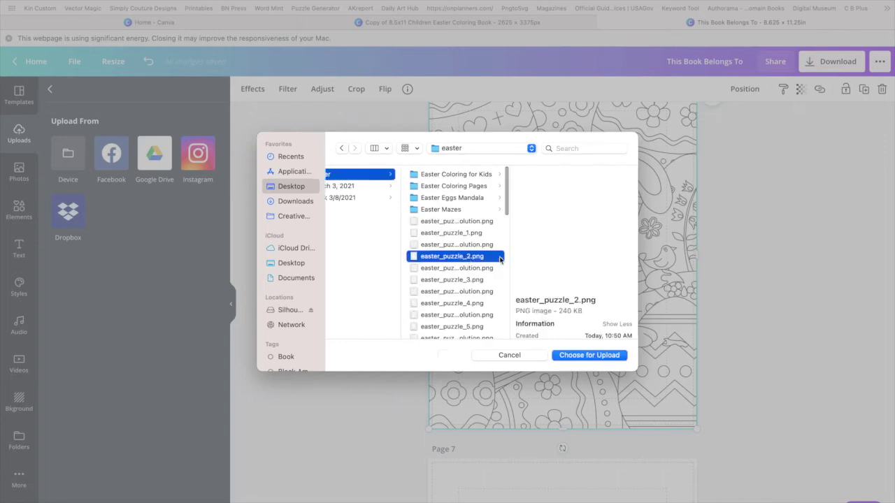
click(589, 355)
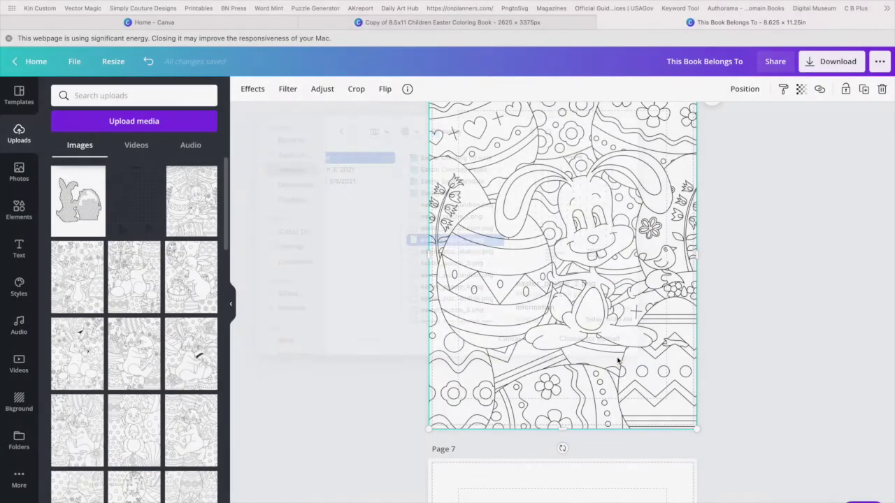
Step: Upload easter_puzzle_3.png from the easter folder
scroll(618, 361, down, 5)
scroll(618, 361, down, 1)
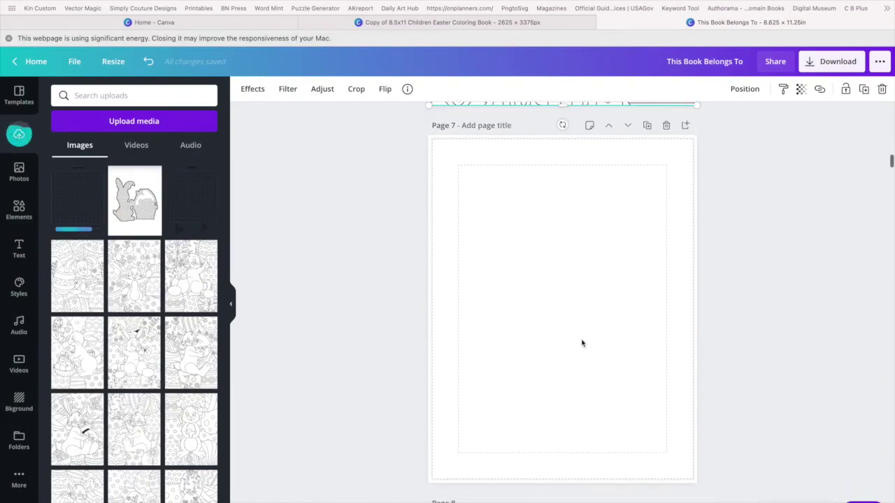
click(580, 341)
scroll(580, 341, down, 10)
scroll(580, 341, down, 2)
click(583, 342)
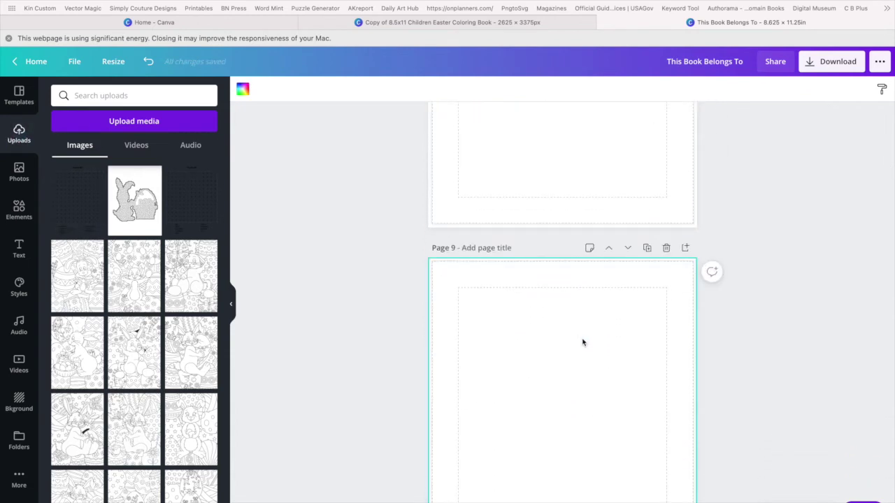
click(130, 126)
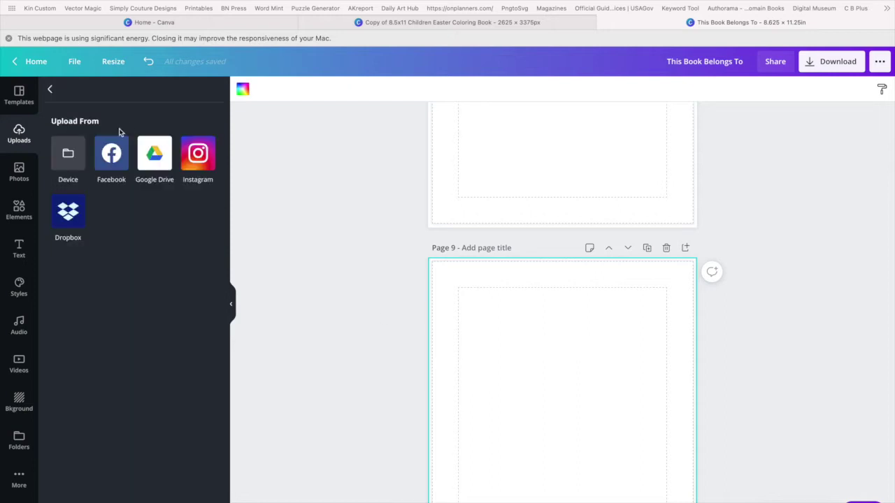
click(68, 154)
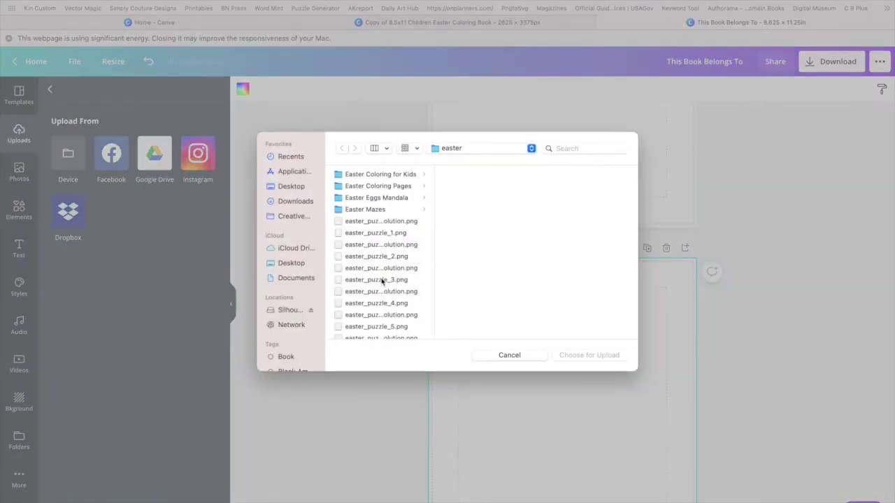
click(382, 281)
click(610, 358)
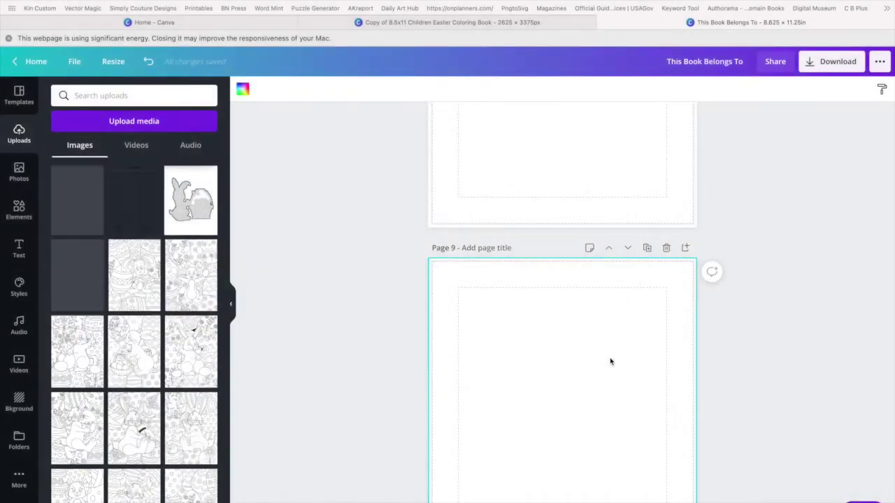
Step: Group the WORDSEARCH #1 title text on page 5 with the blank box behind it
scroll(609, 361, up, 15)
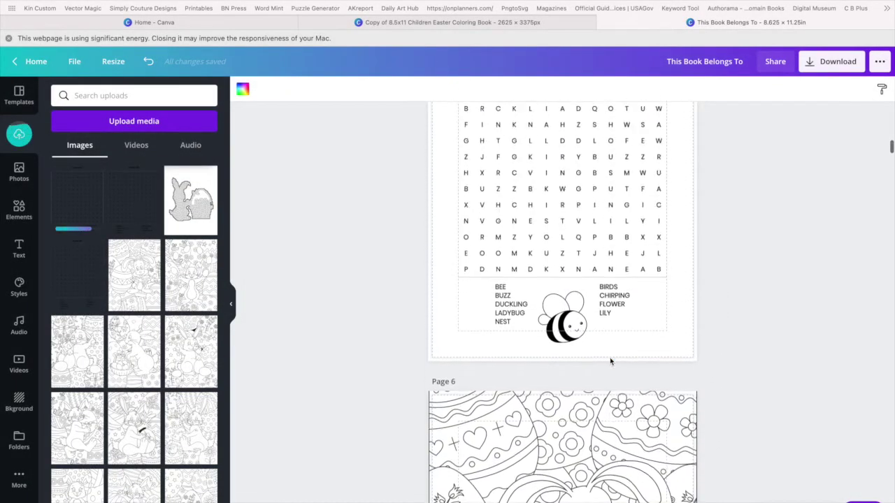
scroll(610, 361, up, 3)
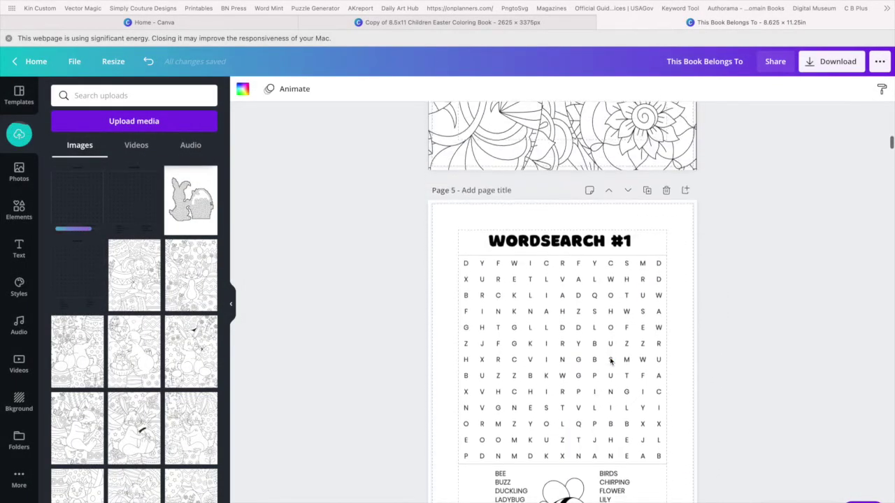
click(547, 242)
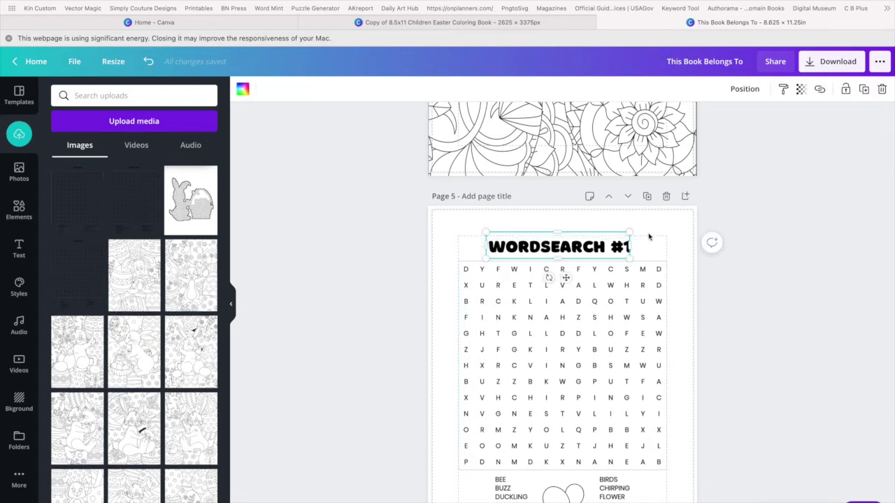
click(608, 232)
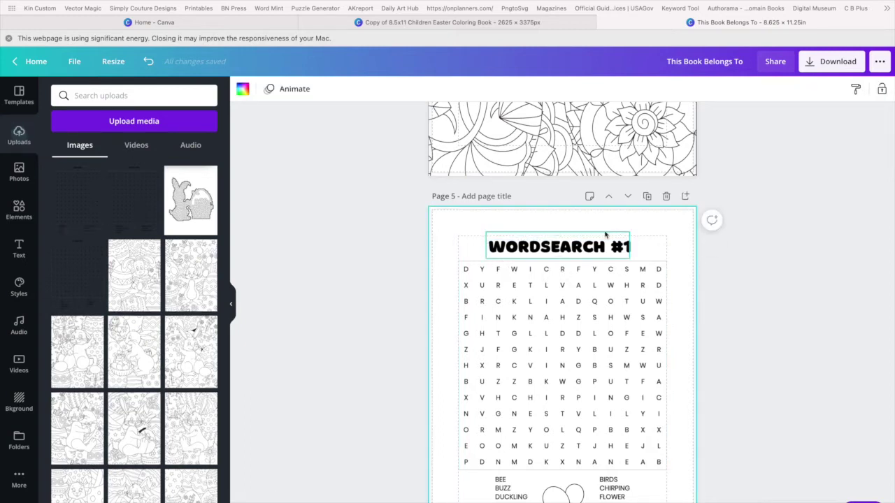
click(560, 245)
key(Escape)
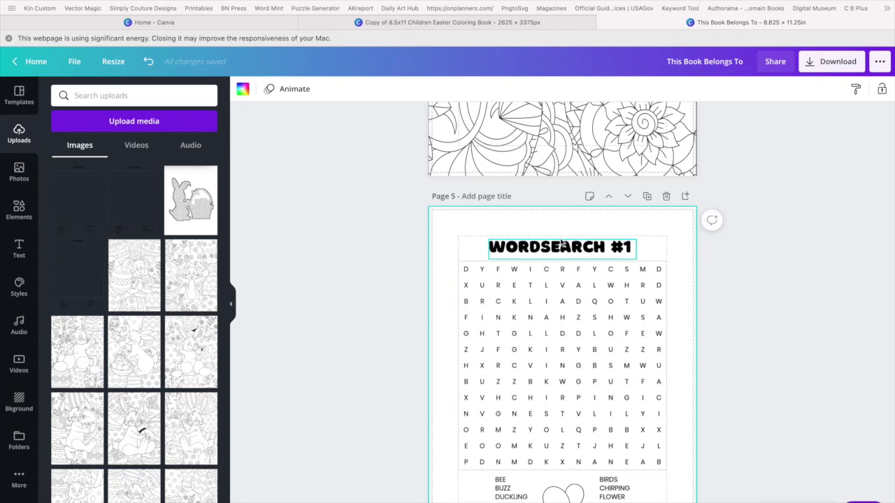
click(561, 242)
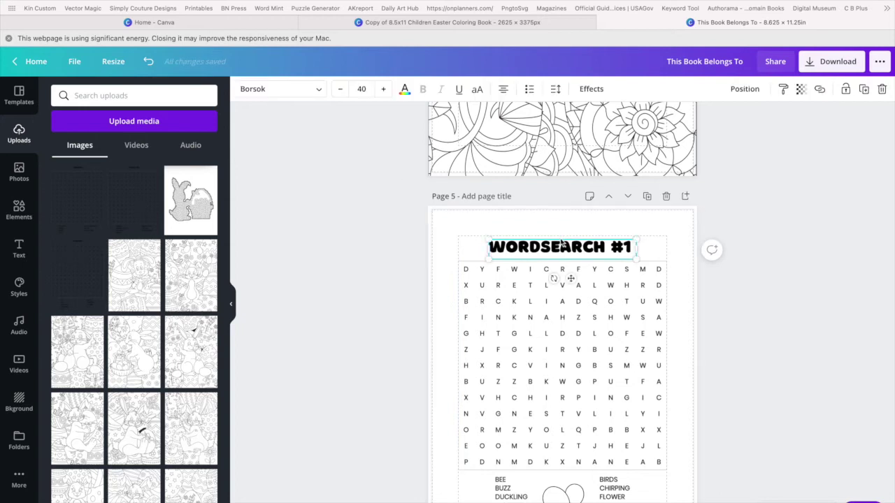
click(610, 231)
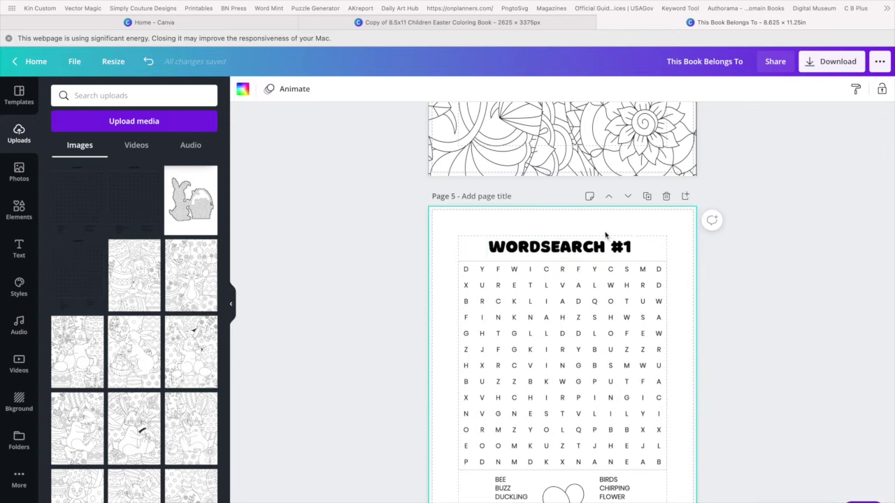
click(606, 237)
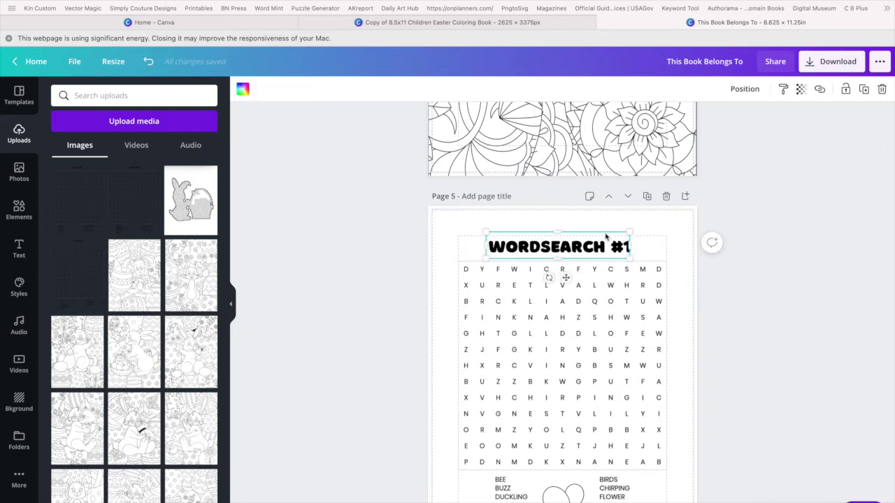
click(602, 246)
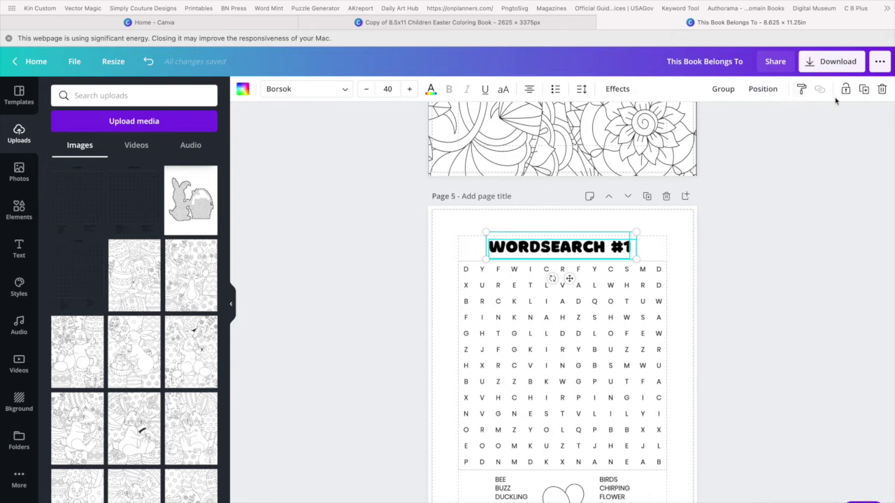
key(super+g)
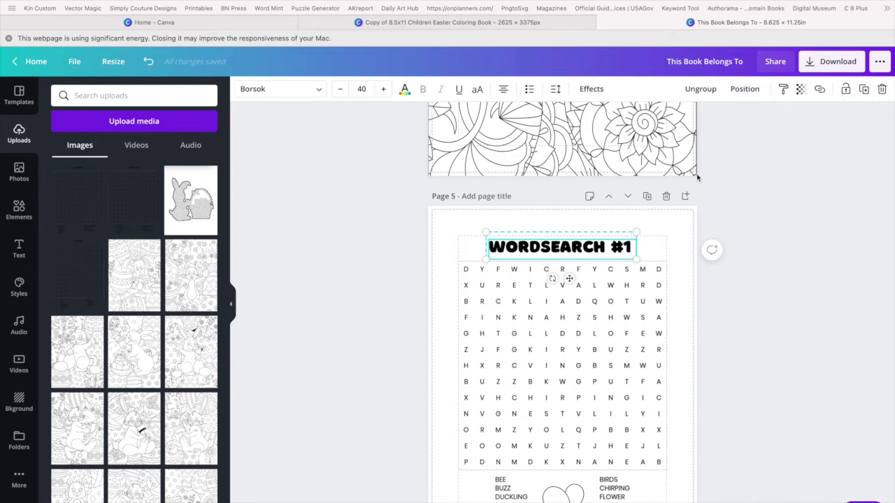
click(881, 62)
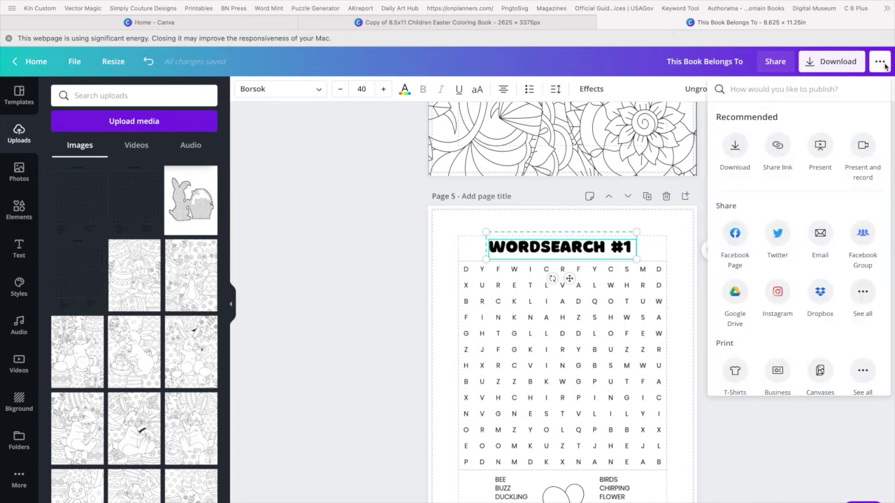
click(883, 64)
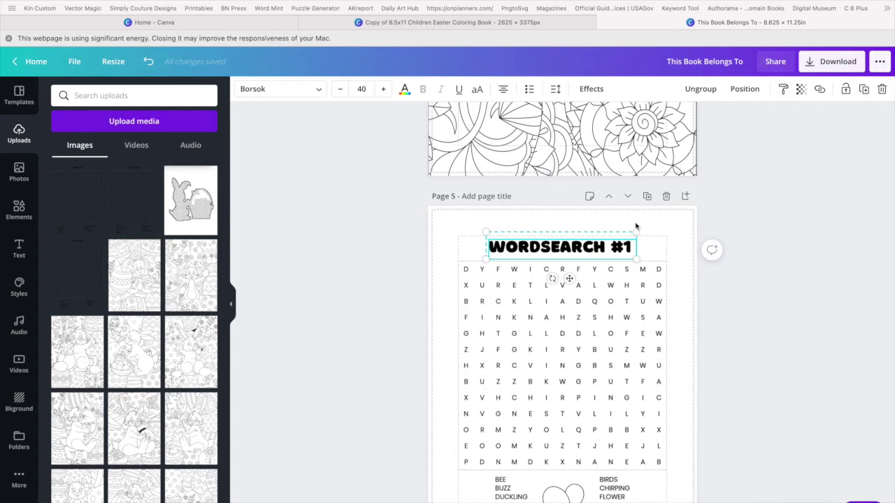
Step: Copy the grouped WORDSEARCH #1 title from page 5 onto page 7
click(600, 246)
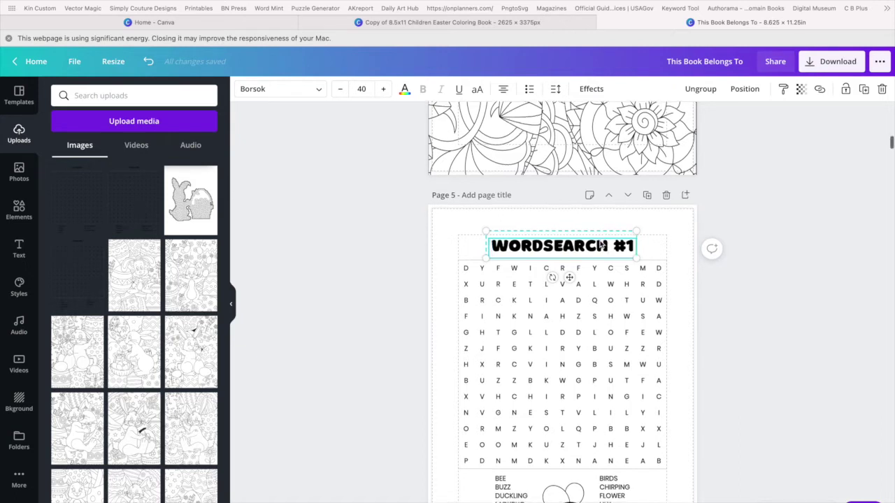
scroll(599, 244, down, 10)
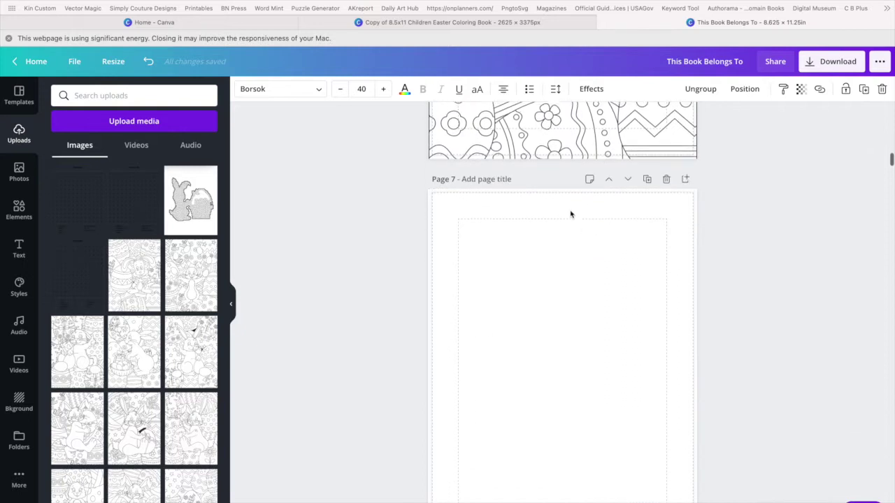
click(570, 214)
key(super+v)
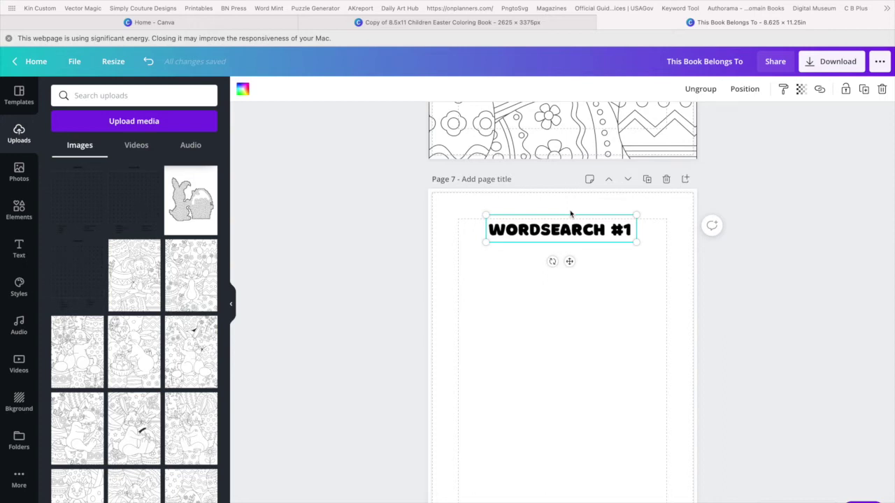
Step: Paste the grouped WORDSEARCH #1 title onto page 9 and centre it horizontally within the margins
scroll(571, 213, down, 10)
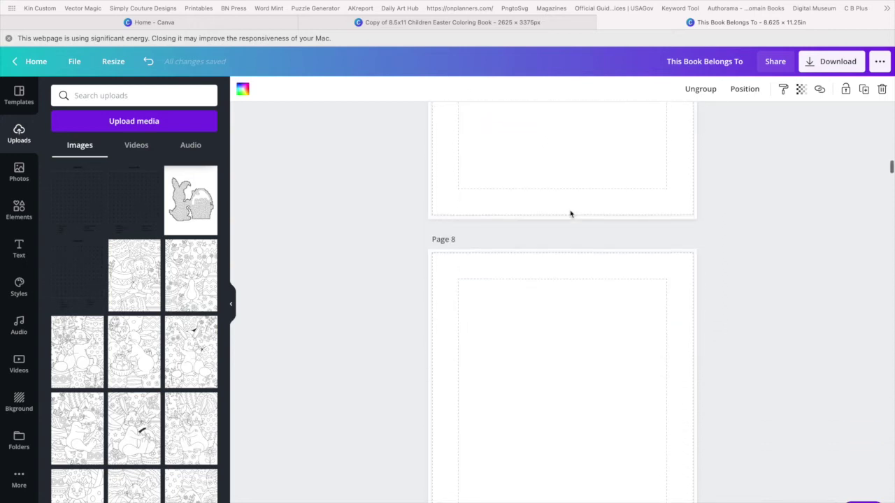
scroll(570, 214, down, 3)
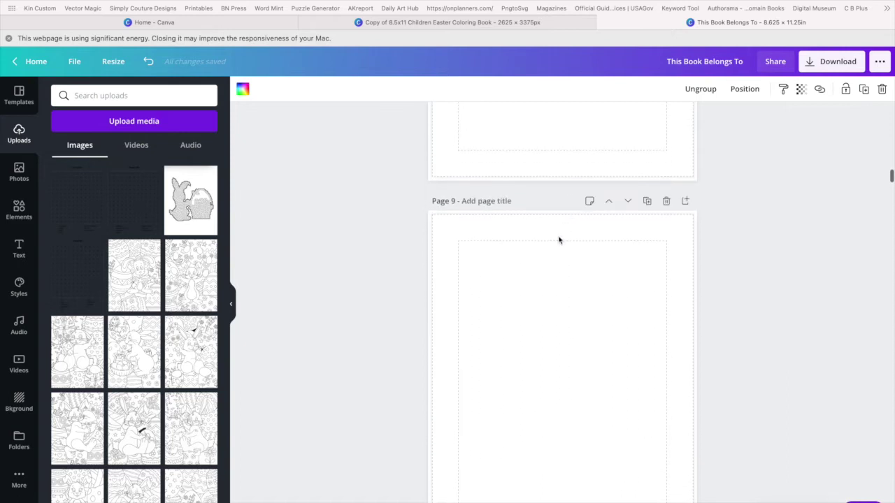
click(558, 239)
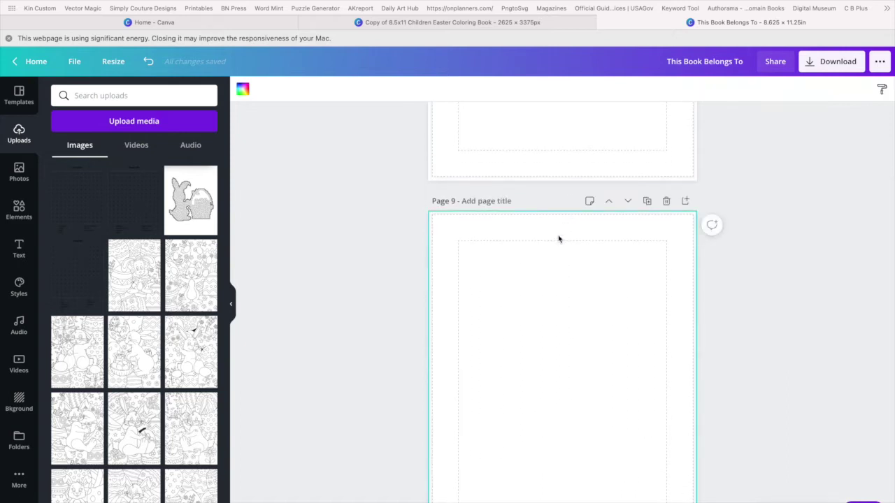
key(super+v)
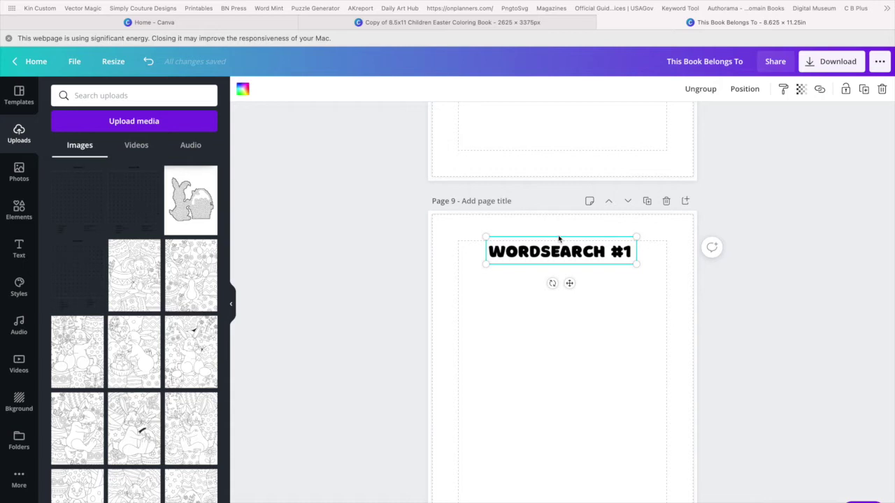
click(559, 239)
drag(558, 242, 563, 248)
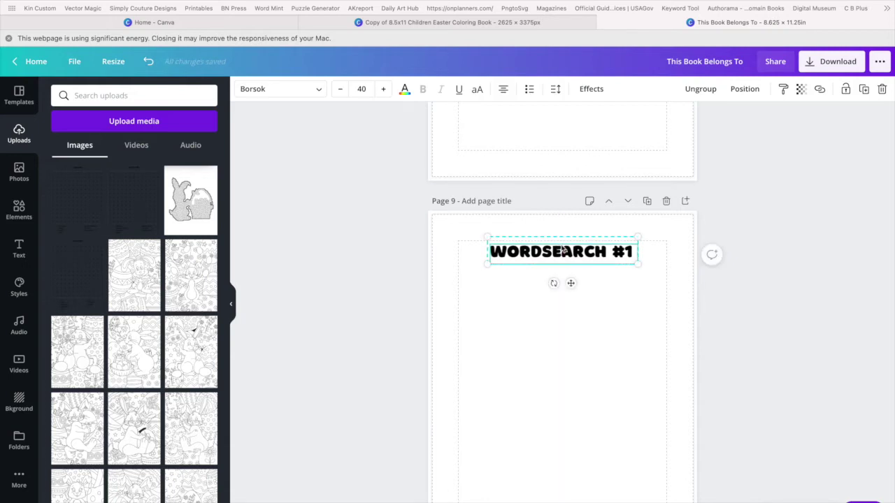
Step: Review the pages around the pasted titles and compare them with the titled word search on page 5
scroll(562, 250, up, 10)
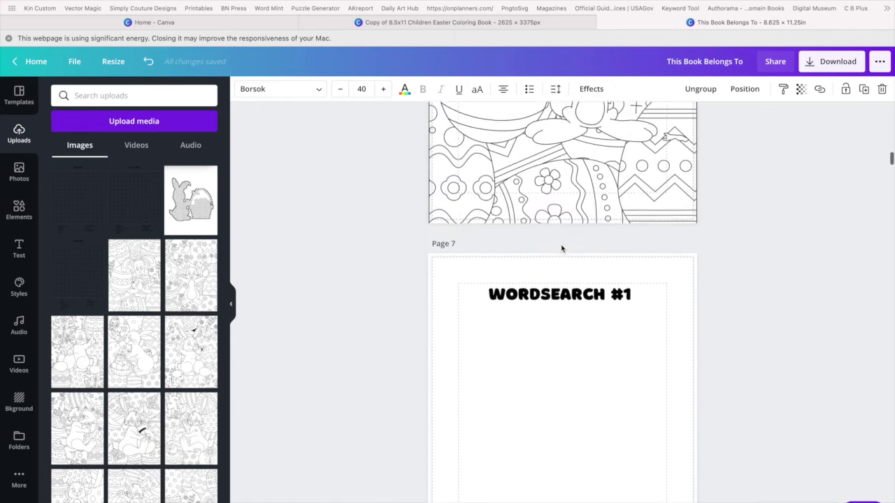
scroll(562, 249, down, 10)
scroll(561, 248, down, 15)
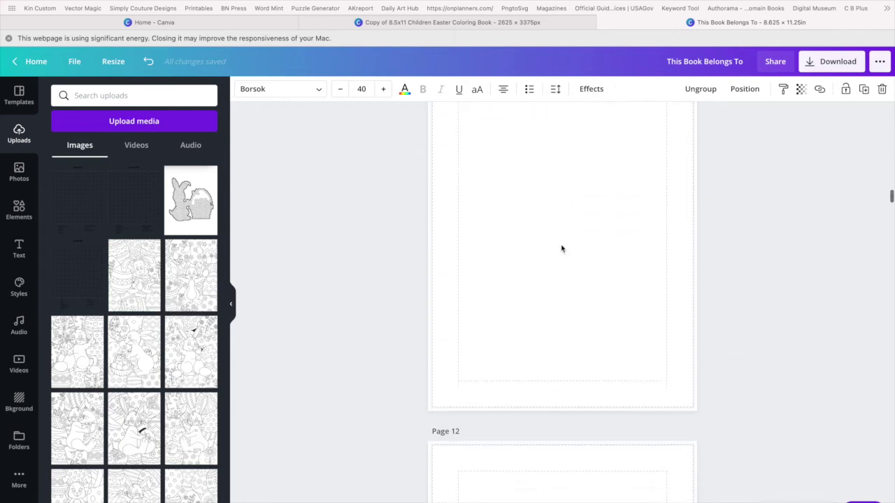
scroll(562, 248, up, 15)
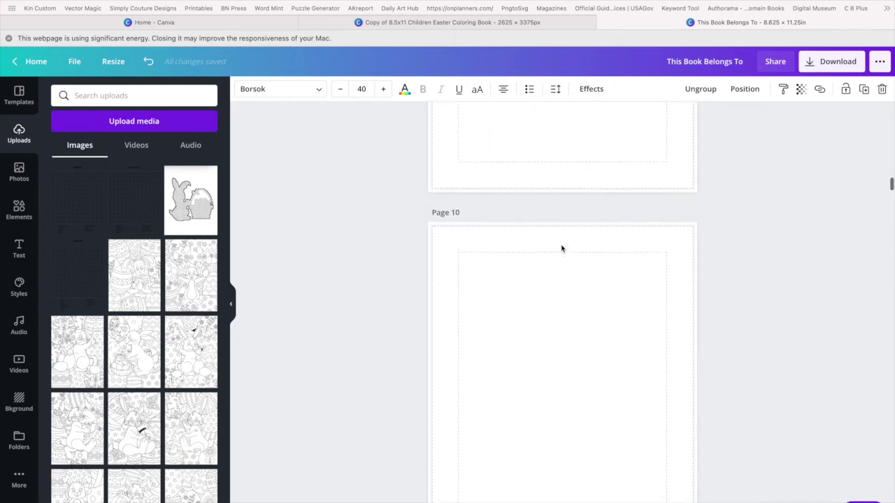
scroll(562, 249, up, 8)
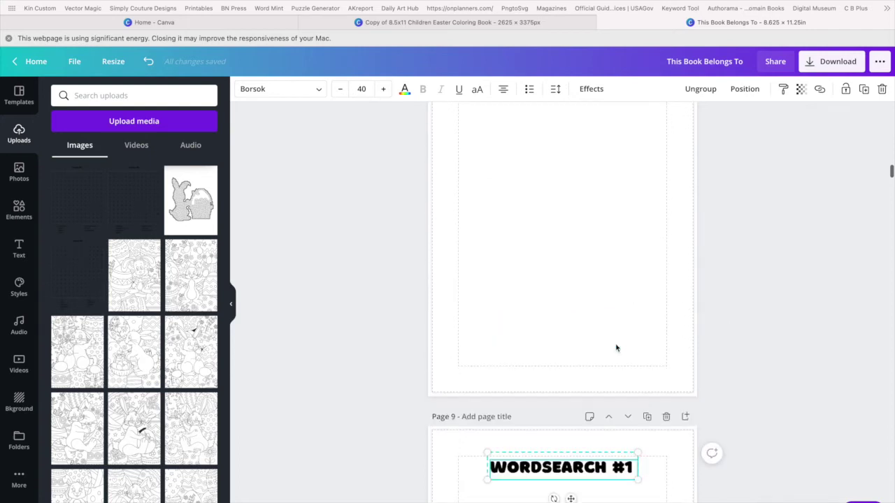
scroll(616, 348, up, 20)
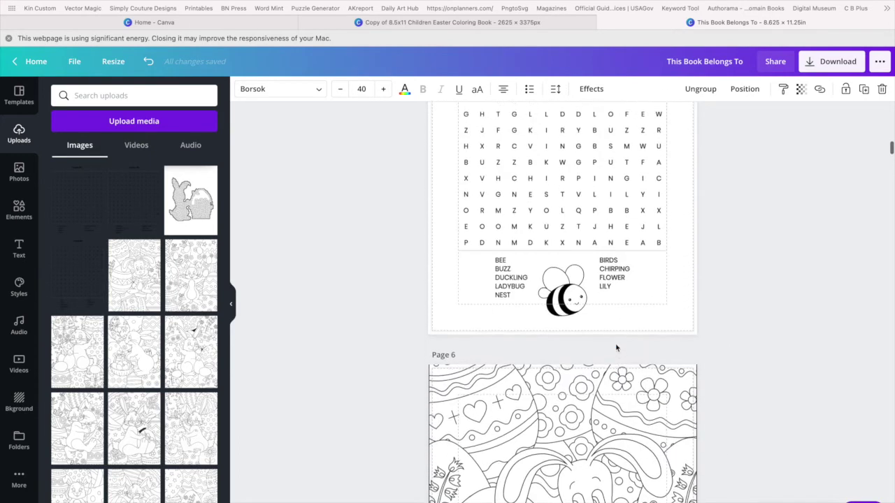
scroll(616, 348, up, 1)
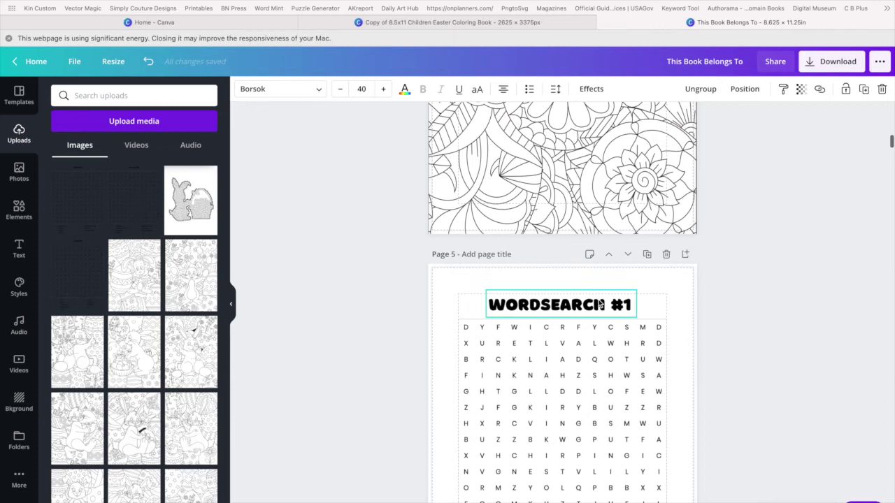
Step: Change the number in the page 7 title so that it reads WORDSEARCH #2
scroll(599, 304, down, 15)
scroll(599, 304, up, 4)
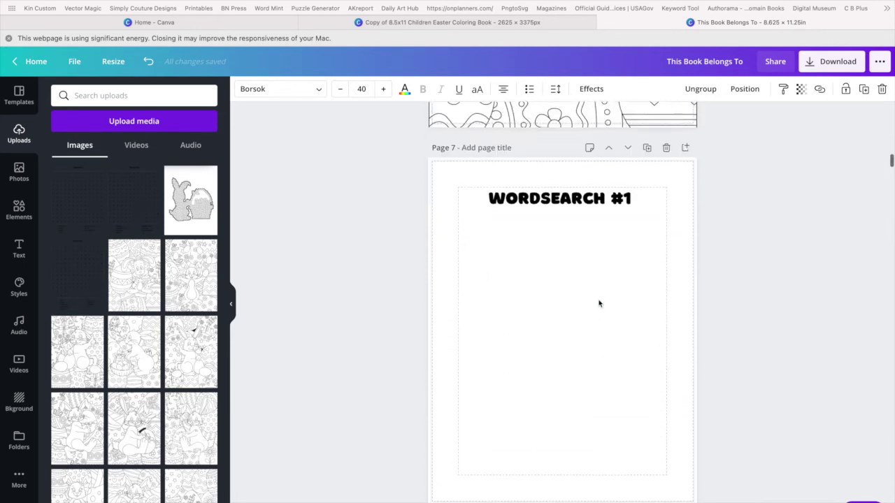
click(624, 210)
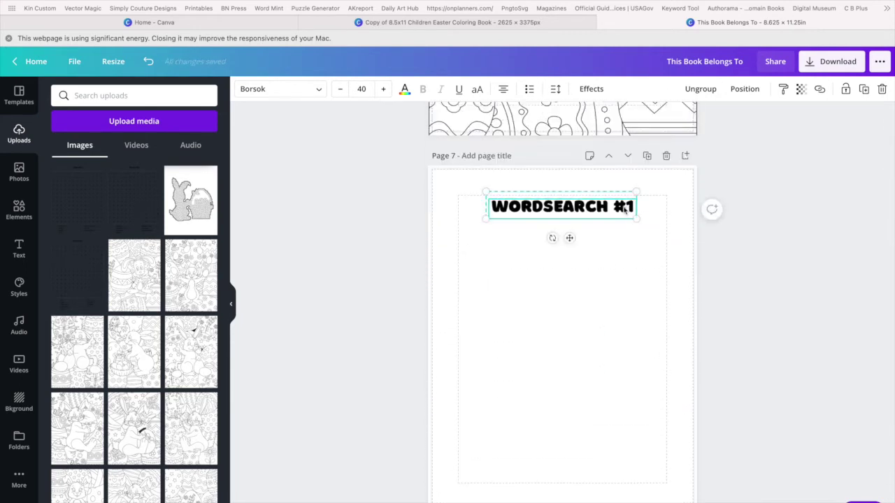
click(19, 249)
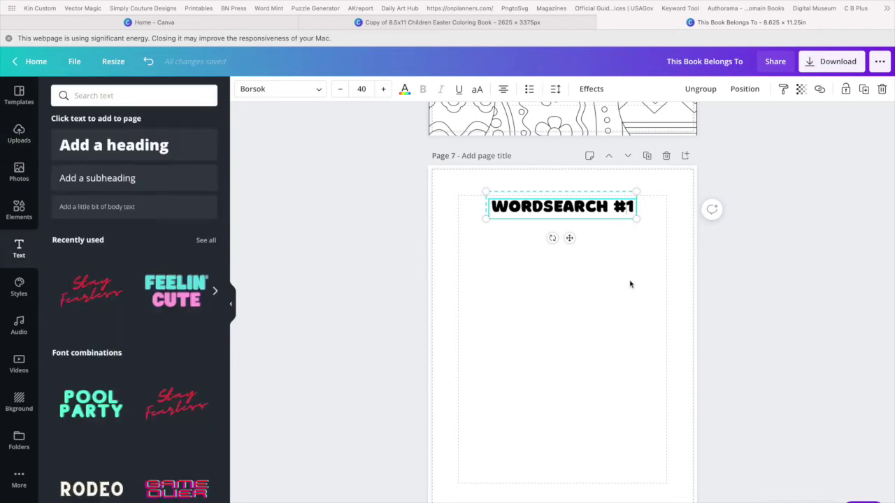
double_click(629, 206)
text(2)
Step: Change the number in the page 9 title so that it reads WORDSEARCH #3
scroll(625, 203, down, 10)
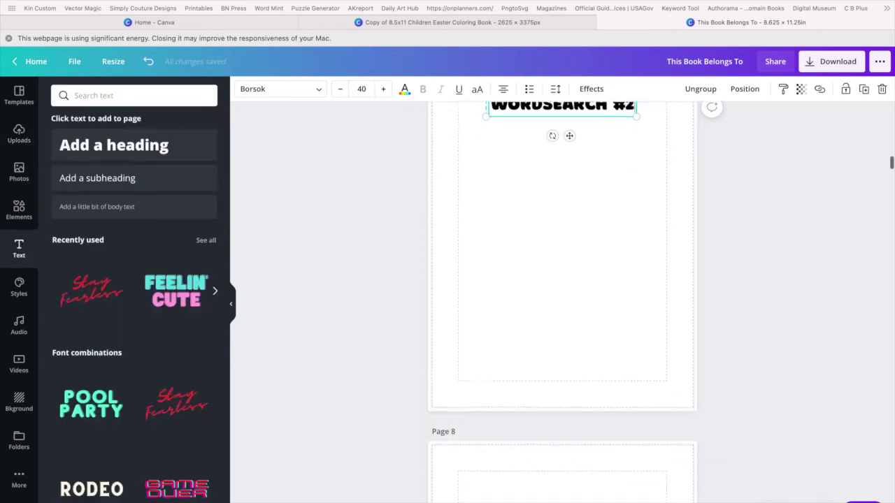
click(627, 180)
click(627, 180)
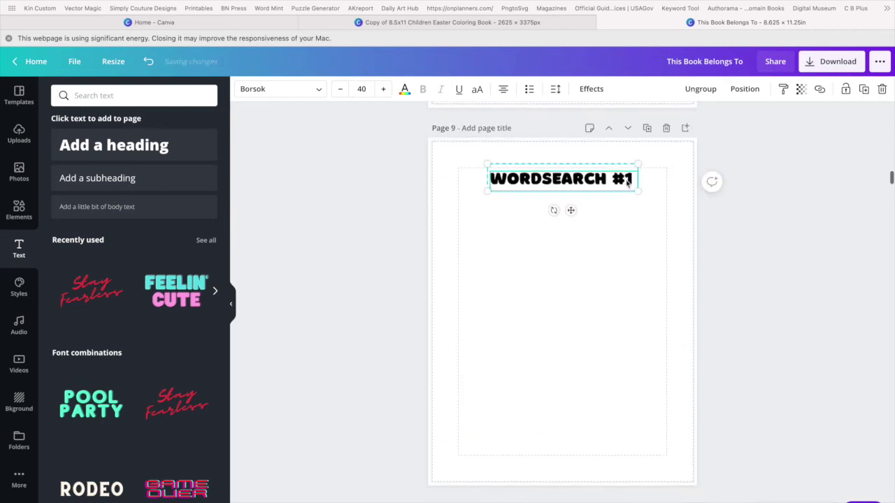
drag(628, 182, 622, 177)
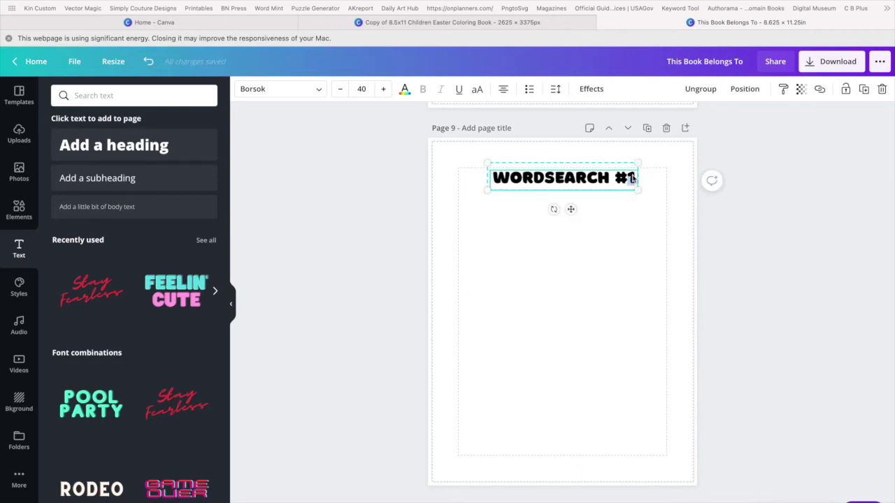
text(3)
click(659, 184)
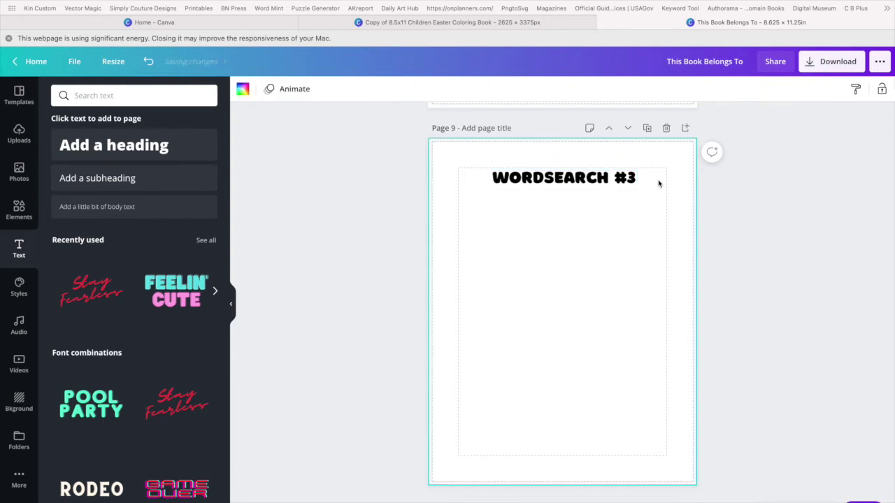
Step: Check the centring of the WORDSEARCH #3 title on page 9 and centre the WORDSEARCH #2 title horizontally on page 7
click(578, 181)
drag(579, 182, 579, 182)
scroll(579, 183, up, 1)
scroll(579, 184, up, 10)
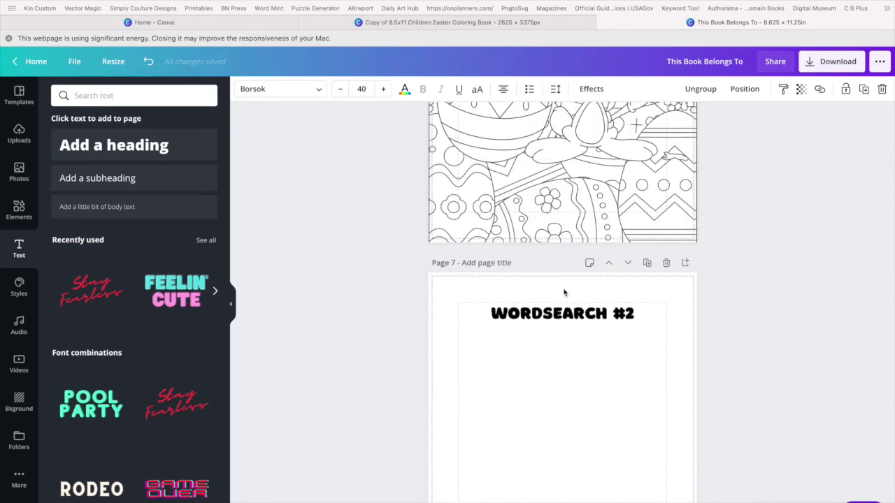
drag(566, 314, 566, 314)
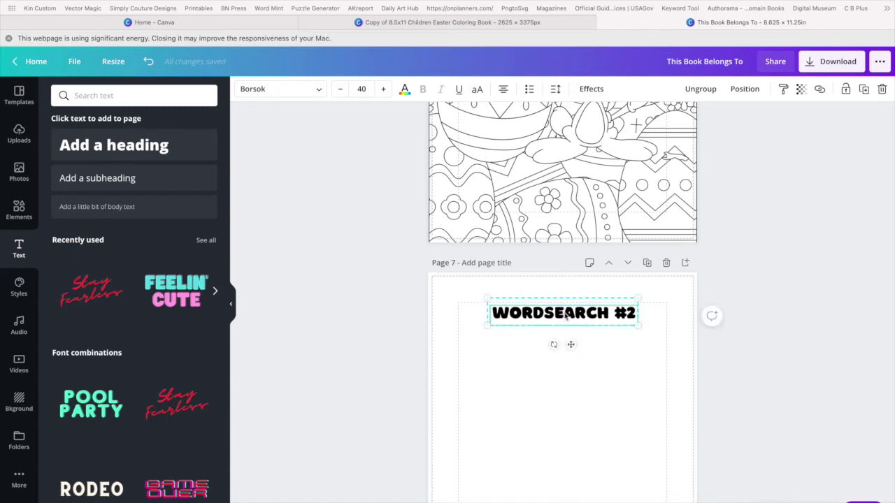
Step: Ungroup the WORDSEARCH #1 title on page 5 and select both its text and its background shape for copying
scroll(566, 315, up, 10)
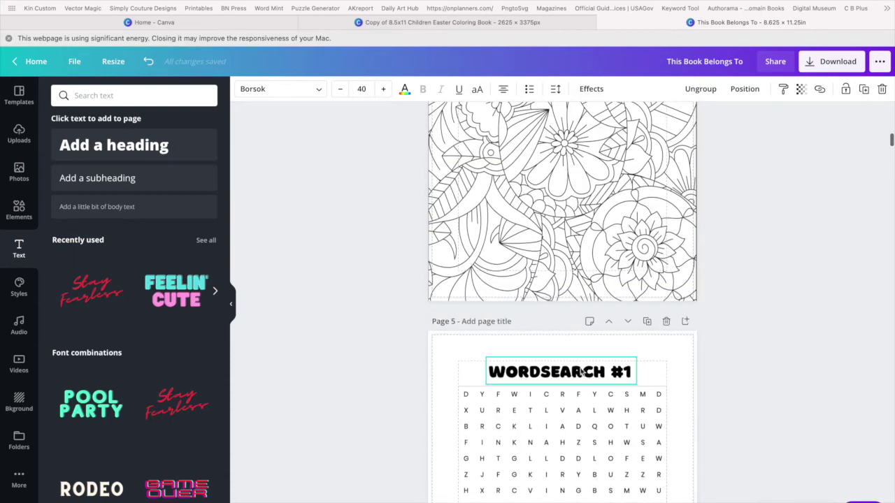
click(578, 375)
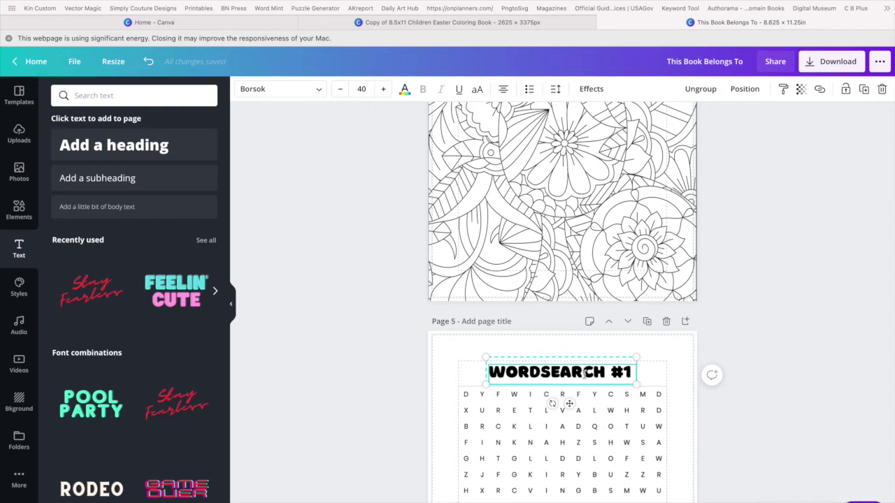
click(700, 91)
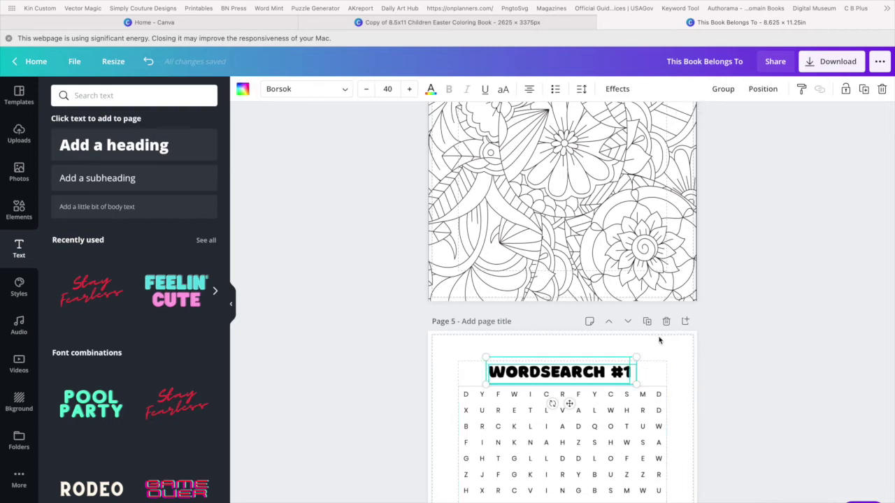
click(618, 351)
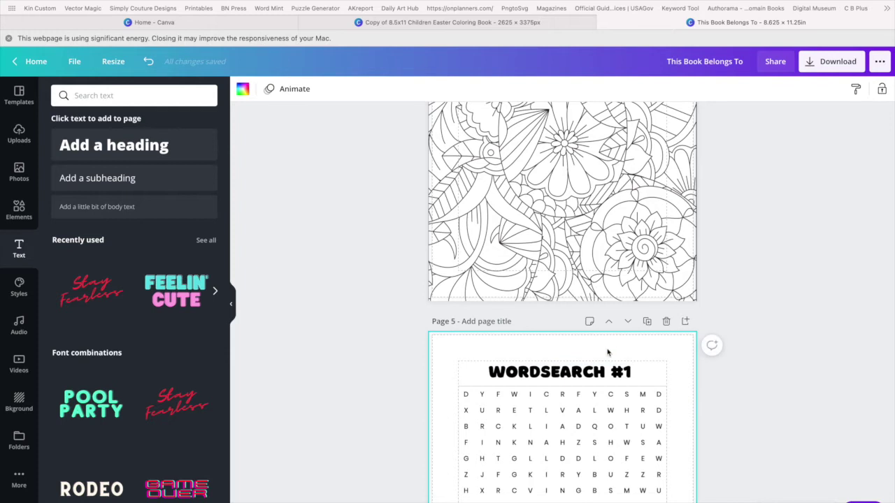
click(574, 360)
click(574, 371)
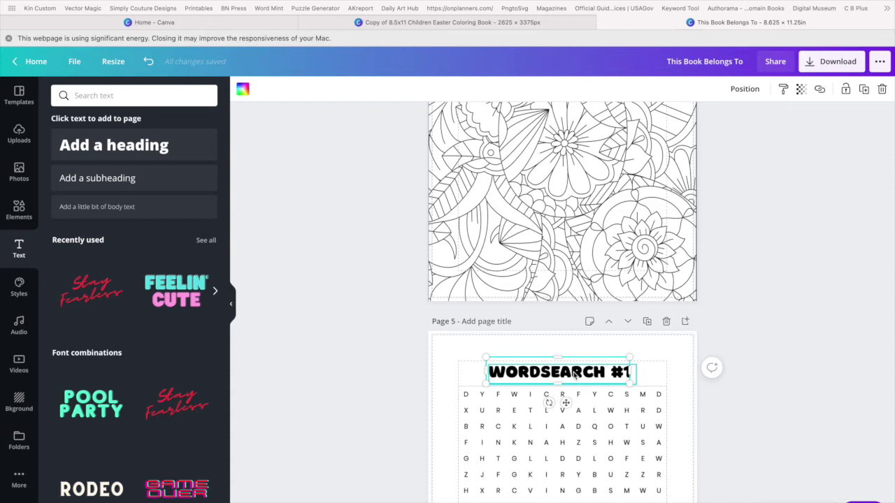
click(575, 374)
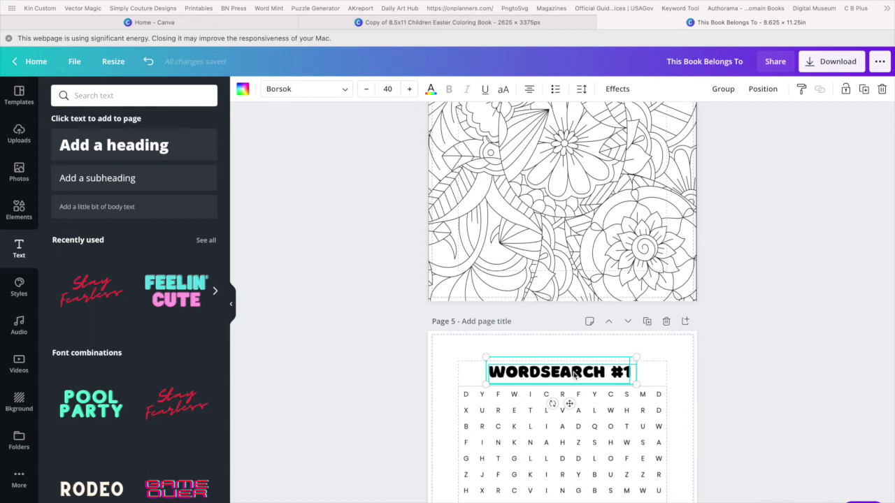
Step: Paste a copy of the WORDSEARCH #1 title with its background shape onto blank page 11
scroll(575, 374, down, 10)
scroll(575, 376, up, 1)
scroll(575, 376, down, 4)
scroll(575, 376, down, 15)
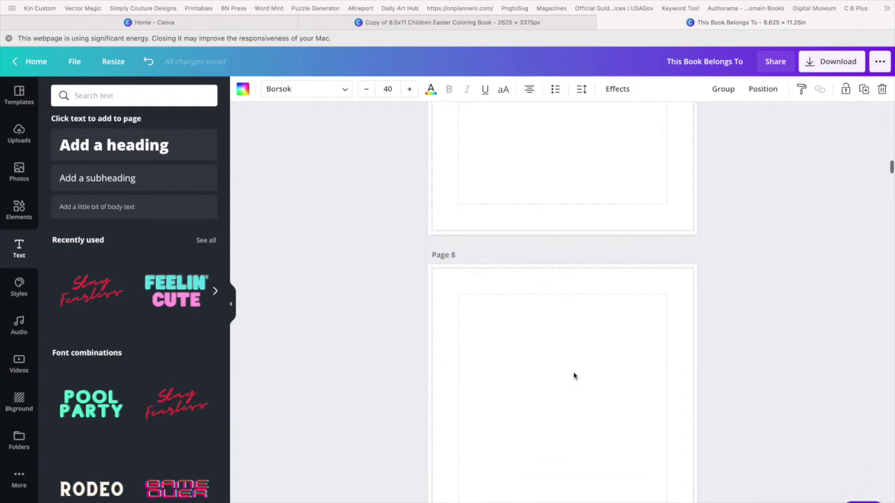
scroll(574, 376, down, 8)
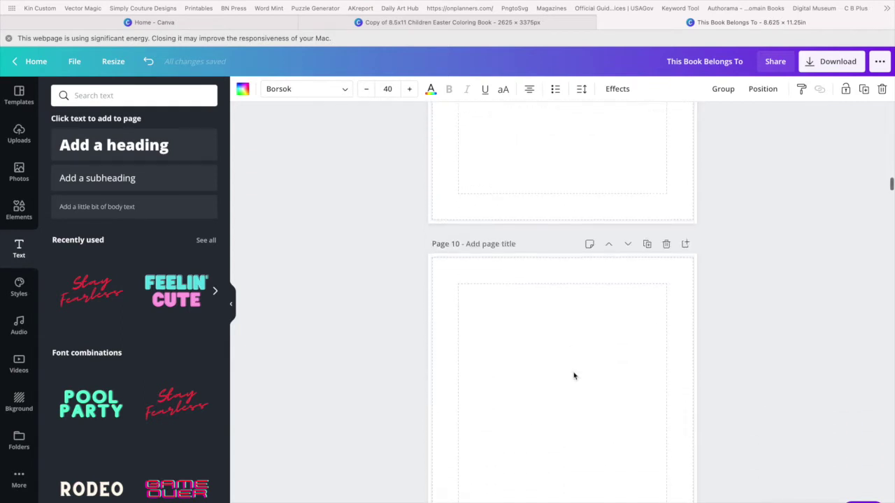
scroll(574, 376, down, 5)
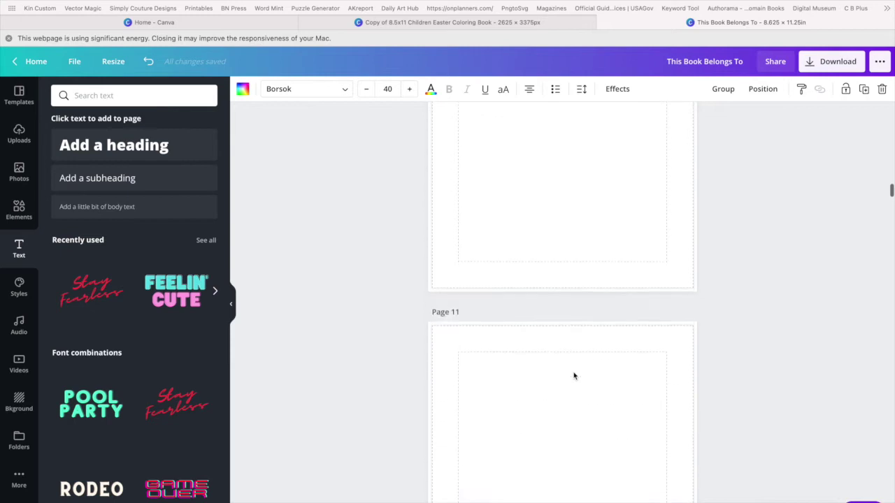
click(574, 376)
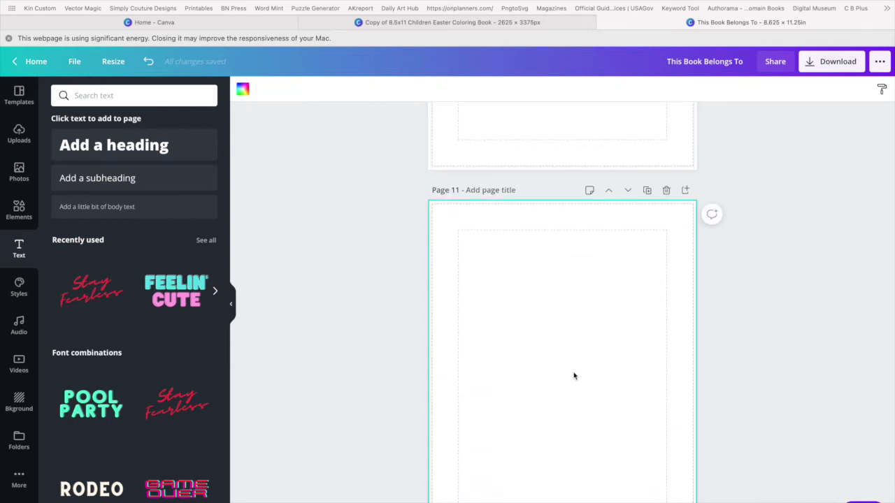
text(WORDSEARCH #1)
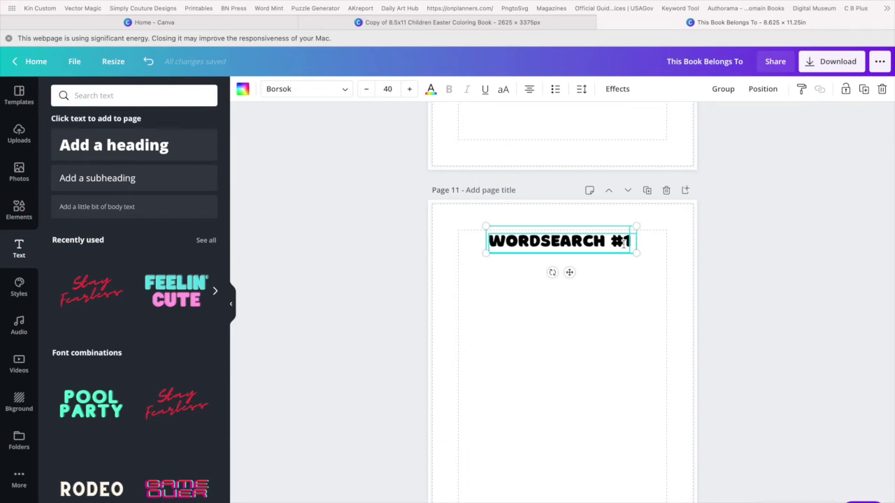
Step: Change the number in the page 11 title so that it reads WORDSEARCH #4
click(654, 265)
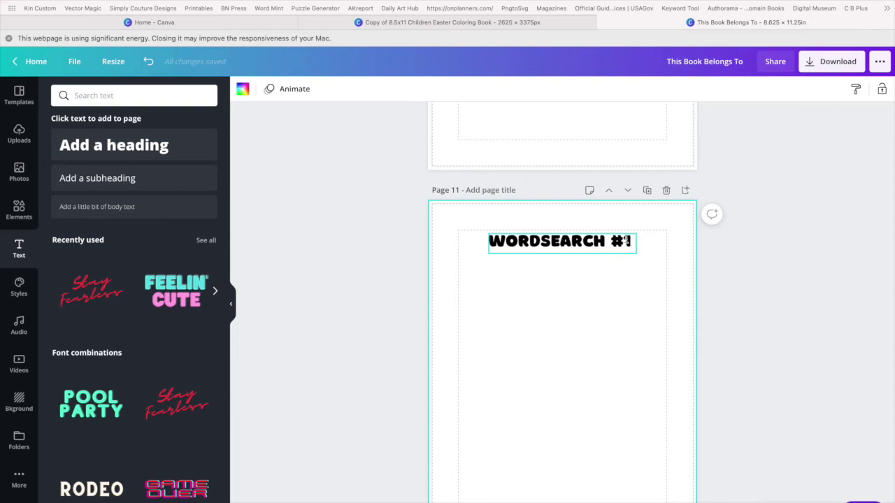
click(624, 240)
drag(627, 240, 630, 241)
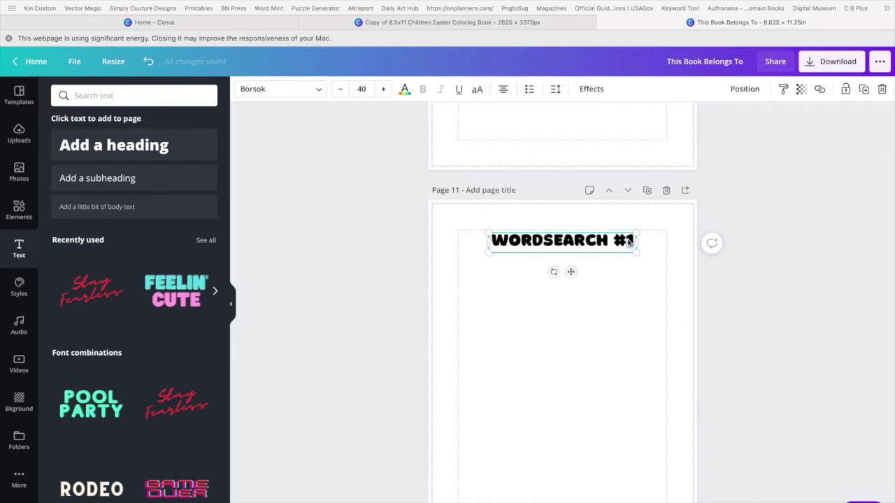
click(676, 232)
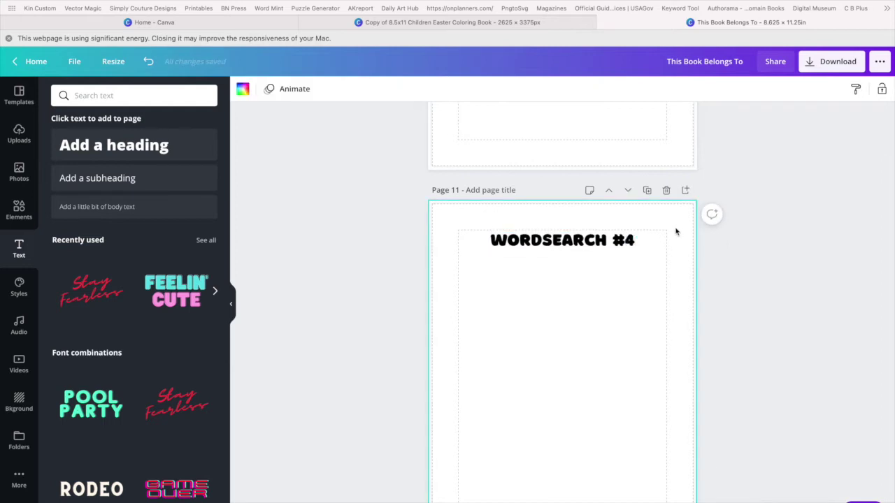
Step: Add the uploaded Puzzle #2 word search image to page 7 and enlarge it to the full width between the margin guides
scroll(602, 246, up, 15)
scroll(603, 246, up, 8)
scroll(603, 246, down, 9)
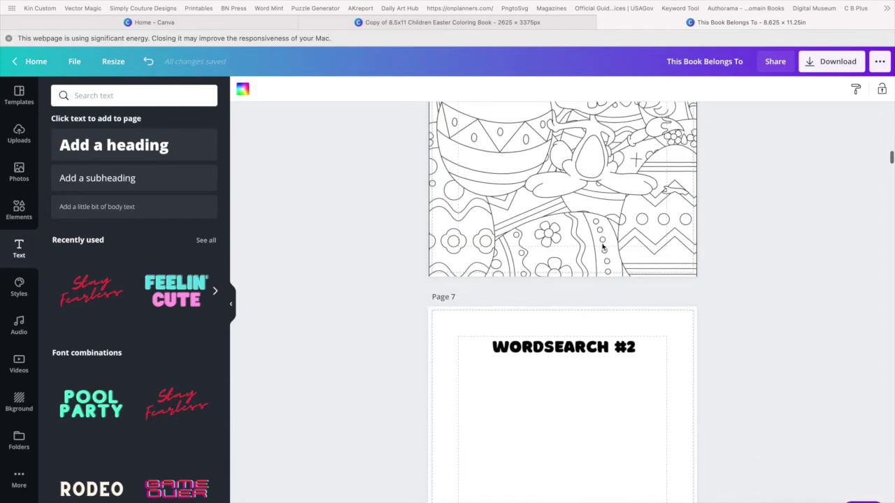
scroll(603, 246, down, 3)
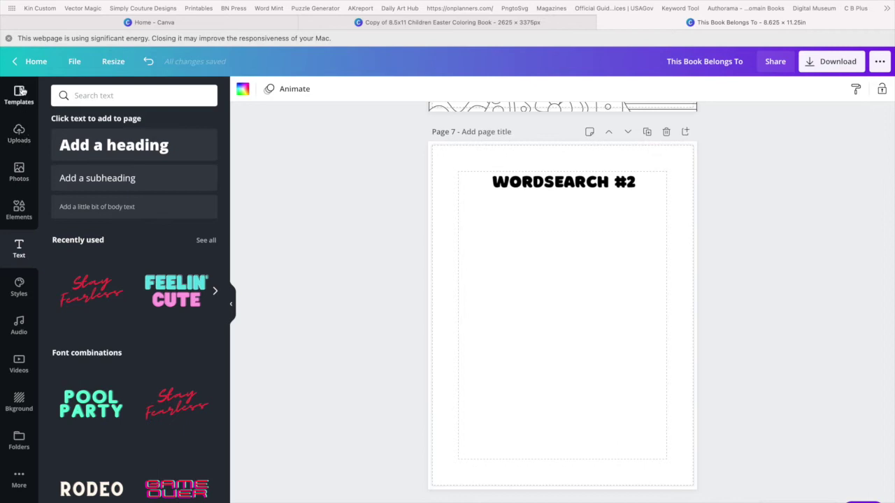
click(20, 133)
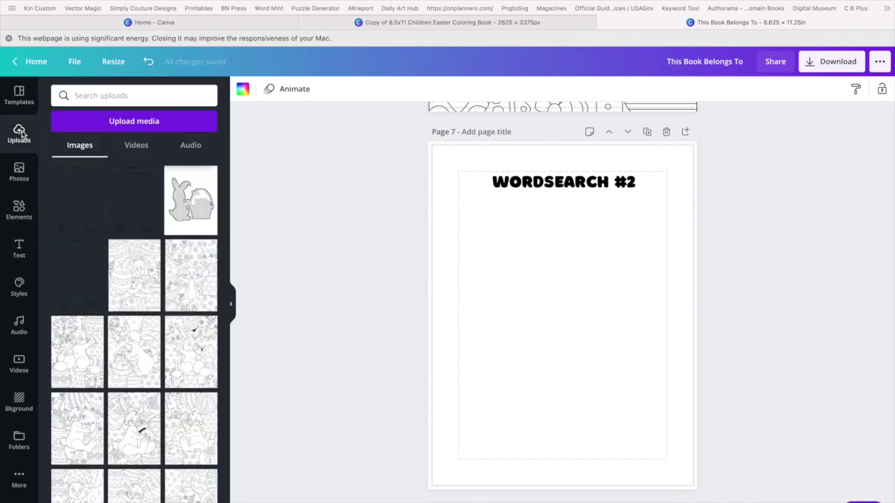
click(136, 210)
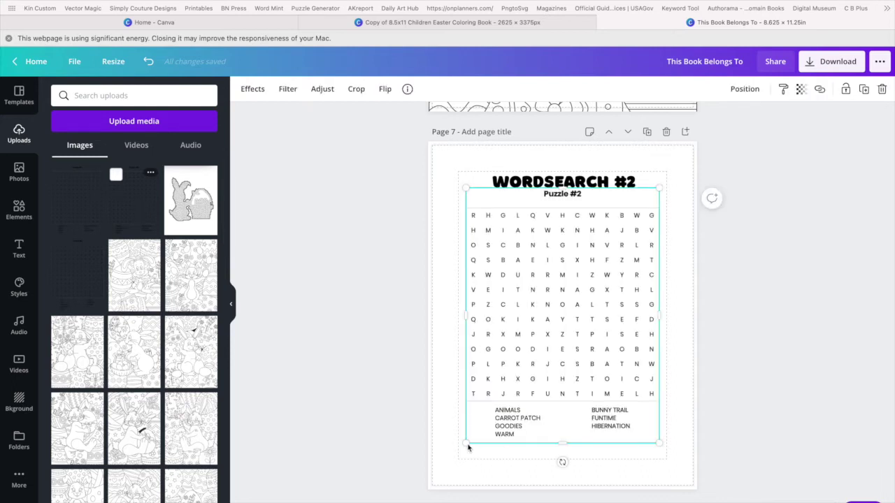
drag(464, 443, 458, 455)
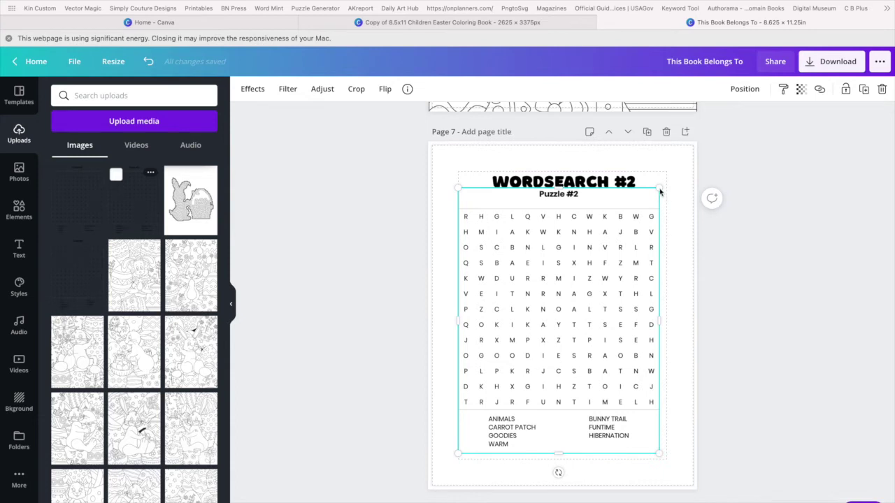
drag(661, 191, 672, 184)
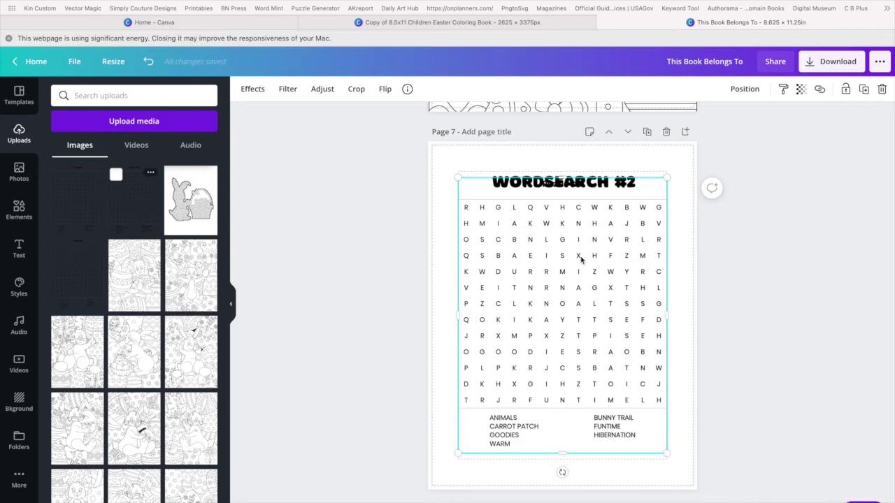
mouse_move(581, 260)
mouse_down()
mouse_move(581, 268)
mouse_move(580, 257)
mouse_up()
Step: Send the puzzle image on page 7 backward behind the WORDSEARCH #2 title
click(734, 88)
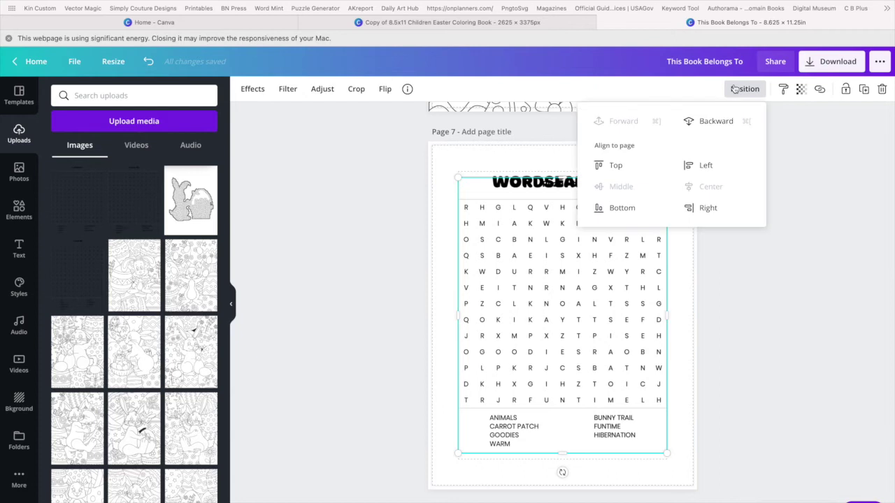
click(715, 121)
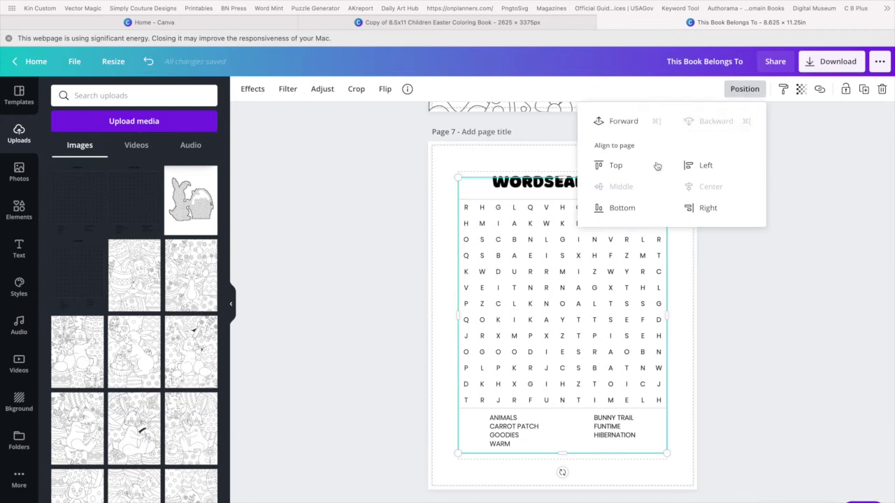
click(518, 159)
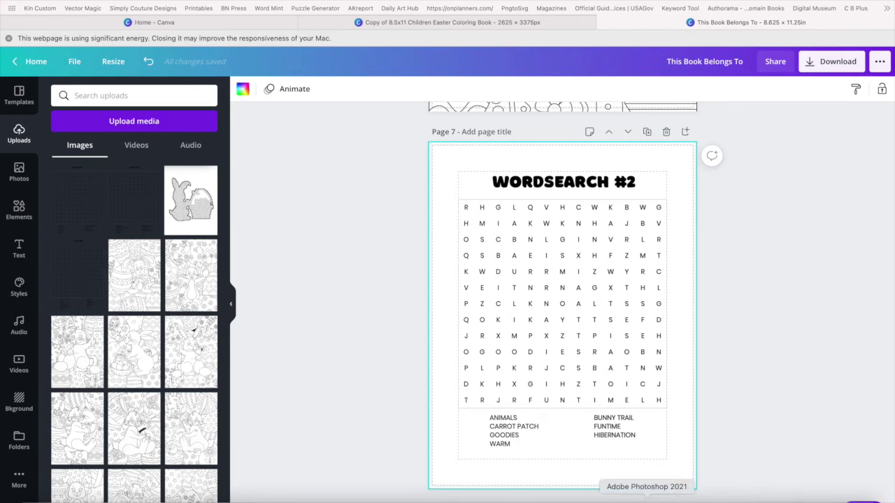
Step: Search the graphic elements for CARROT, add an orange carrot to page 7 and place it tilted between the two word-list columns
click(20, 209)
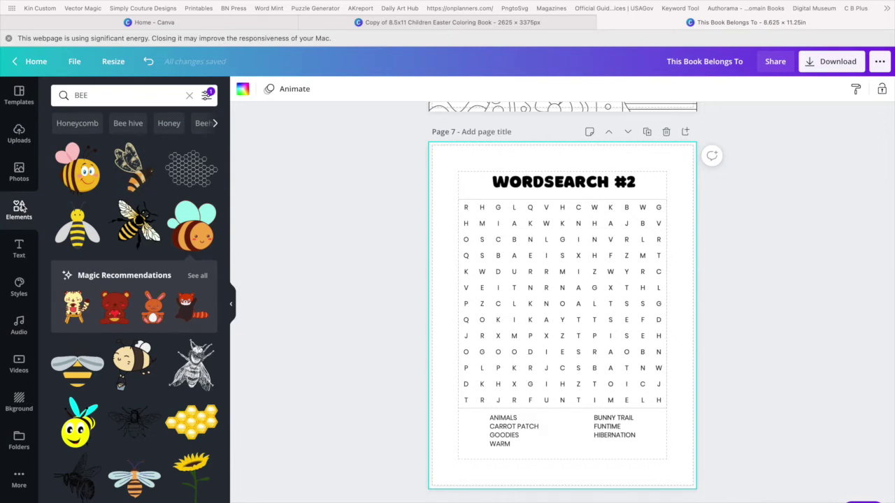
double_click(72, 94)
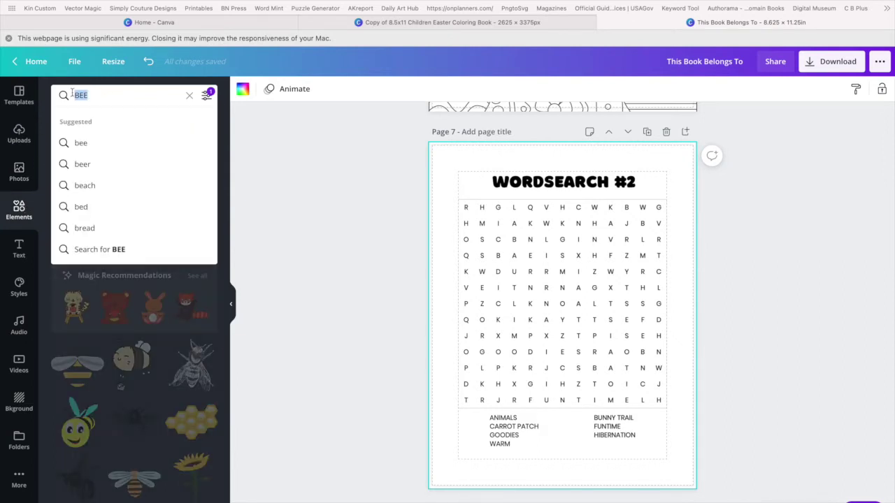
text(CARR)
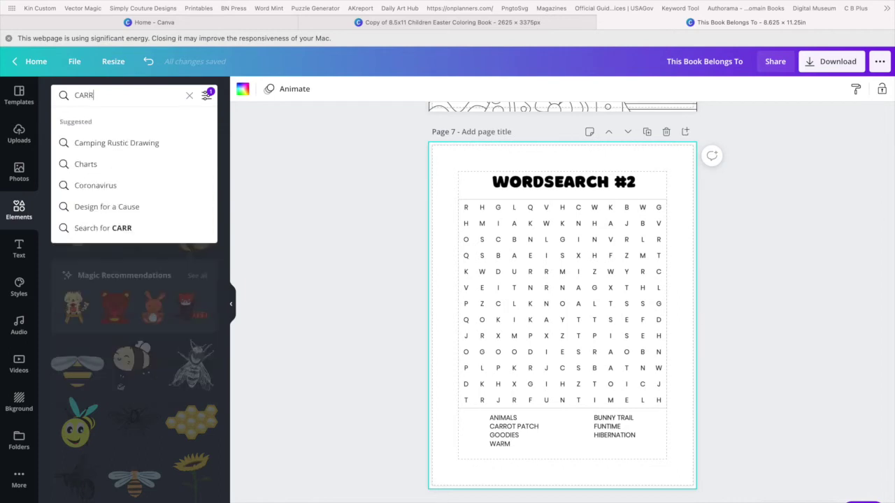
text(OT)
key(Return)
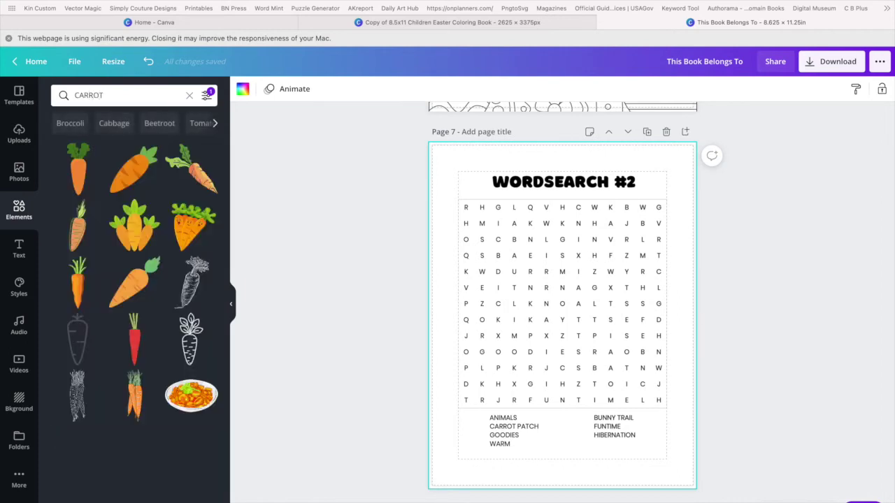
click(80, 180)
drag(602, 386, 496, 494)
drag(581, 386, 558, 453)
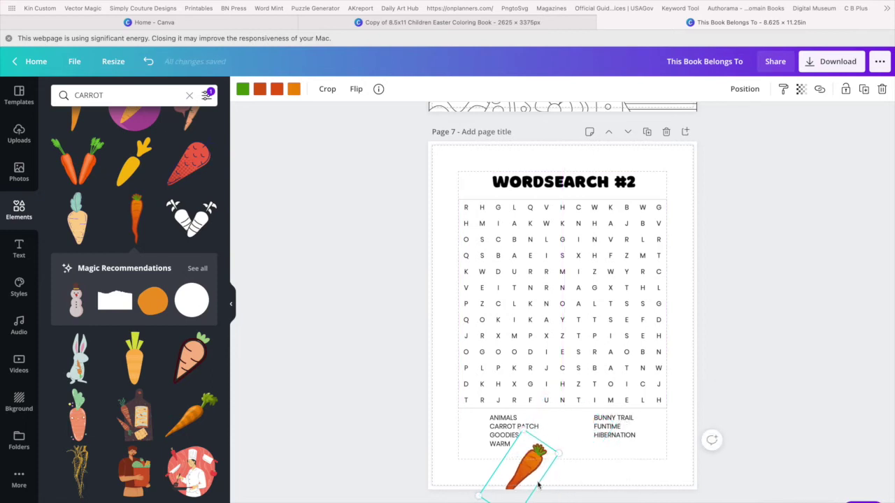
drag(519, 482, 559, 451)
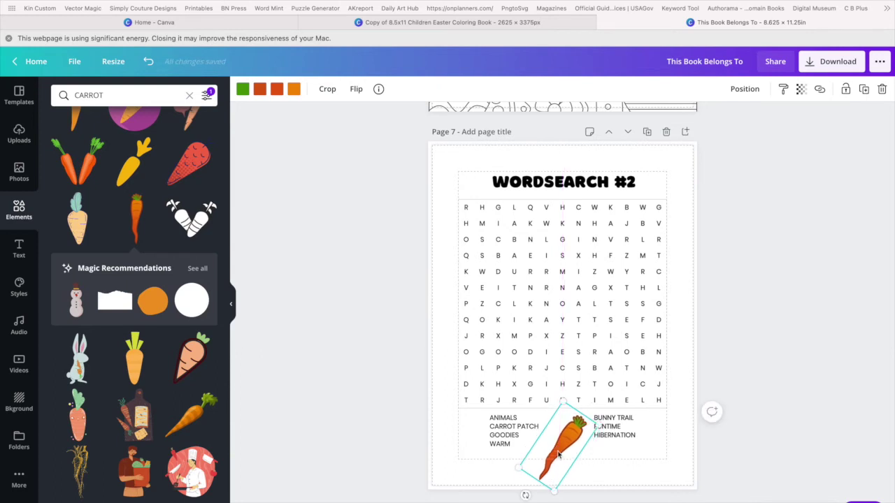
Step: Try the graphic of a sitting bunny holding a carrot on page 7, and delete it
scroll(179, 344, up, 6)
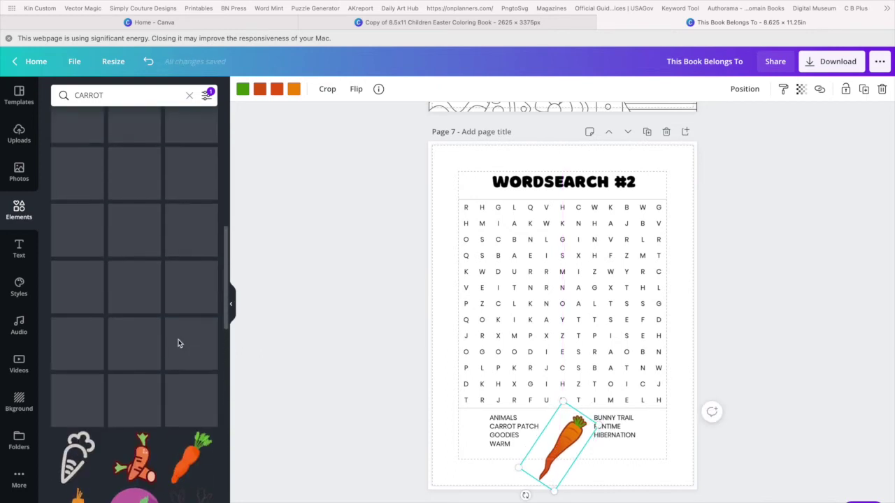
scroll(179, 344, up, 5)
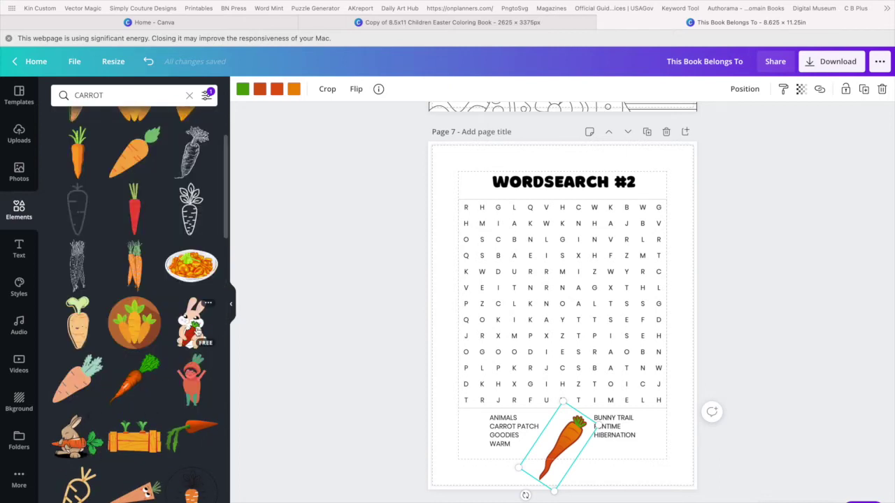
click(195, 325)
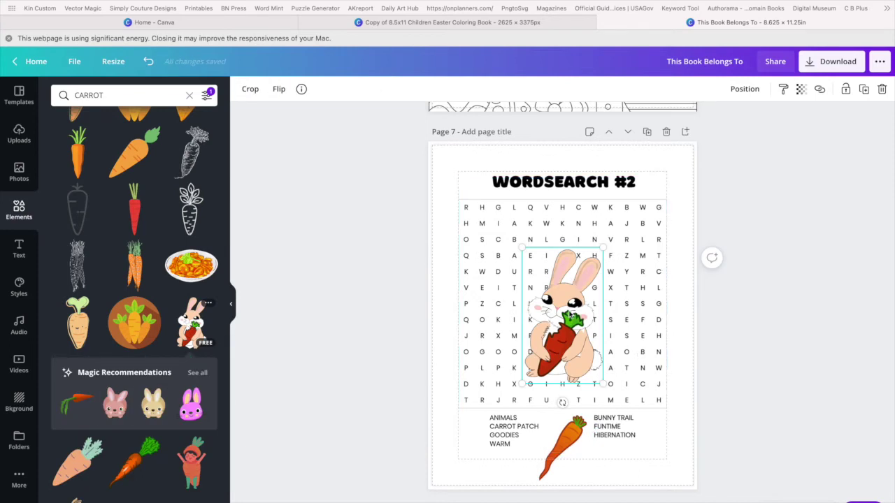
key(Delete)
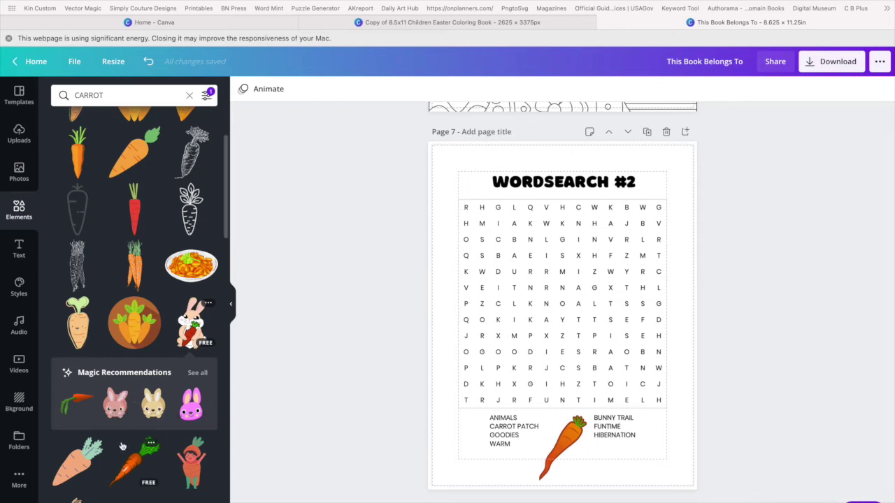
Step: Add the graphic of a sleeping bunny hugging a carrot to page 7 and apply the Greyscale filter to it
scroll(84, 447, down, 5)
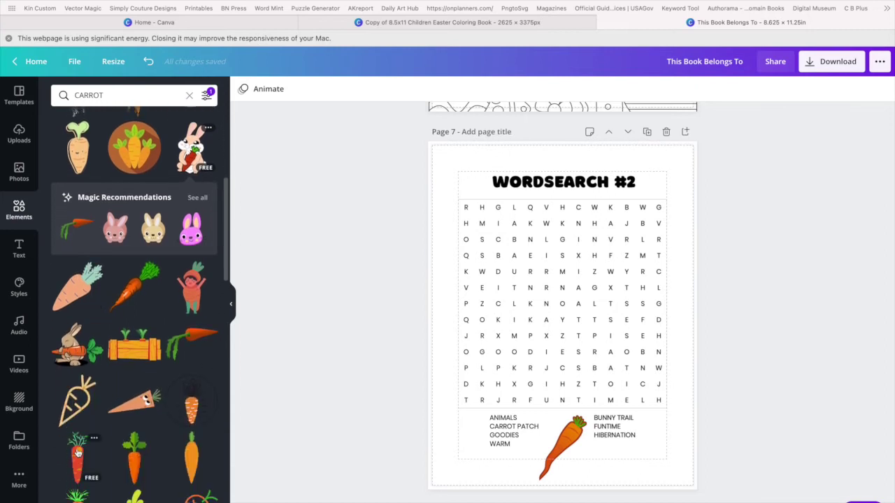
click(75, 352)
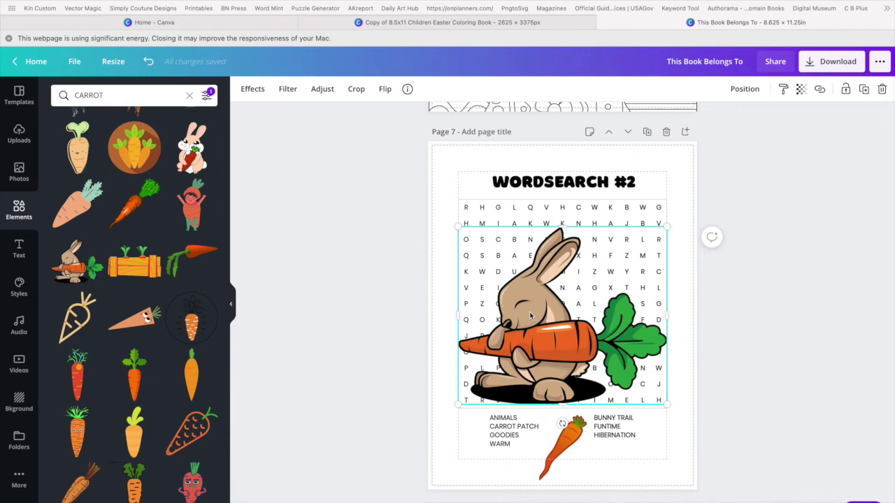
click(289, 89)
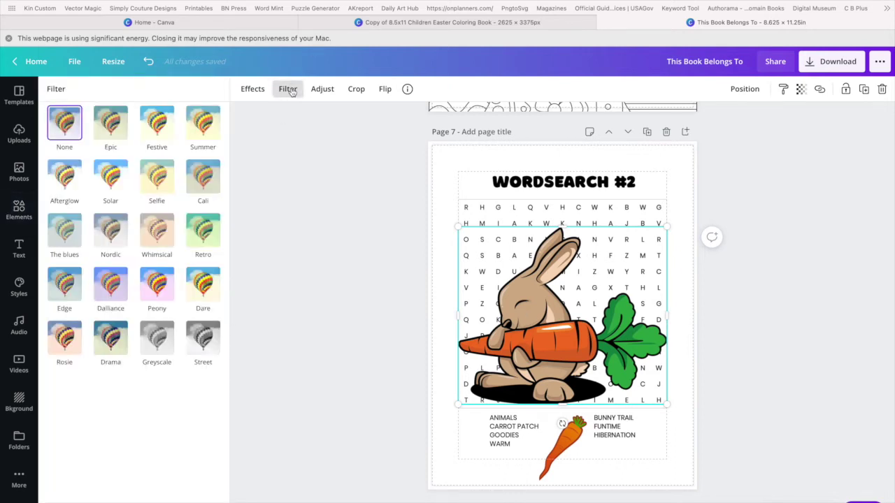
click(161, 341)
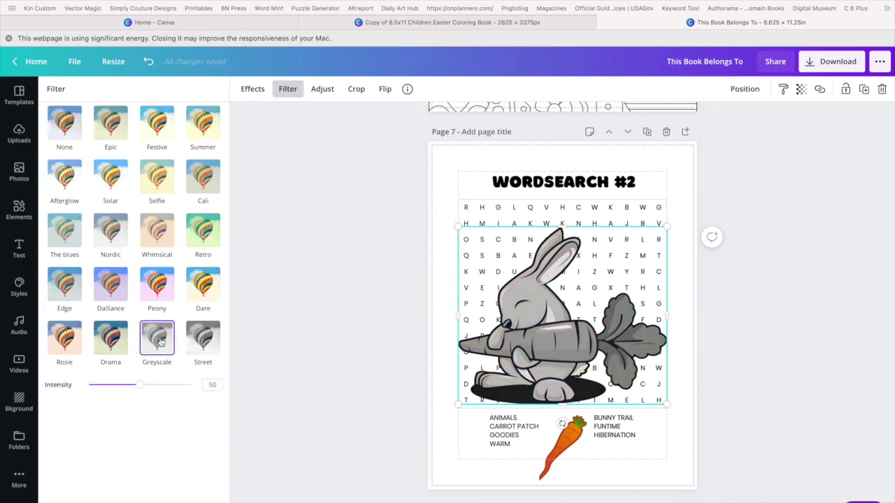
Step: Delete the orange carrot from page 7, then shrink the greyscale bunny and place it between the two word-list columns
click(552, 469)
key(Delete)
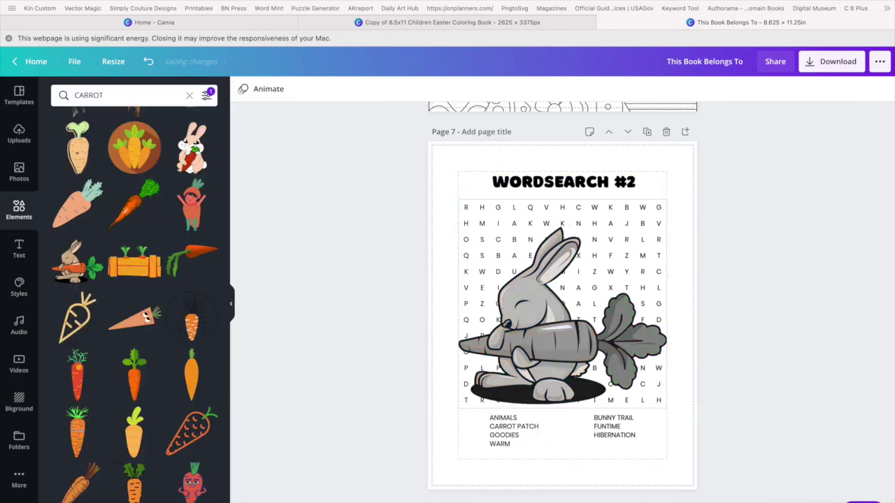
drag(552, 353, 581, 419)
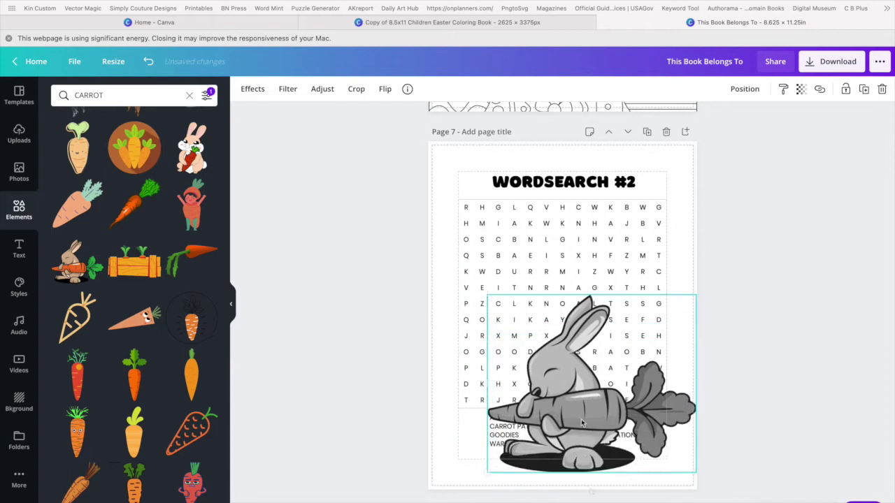
drag(695, 296, 546, 404)
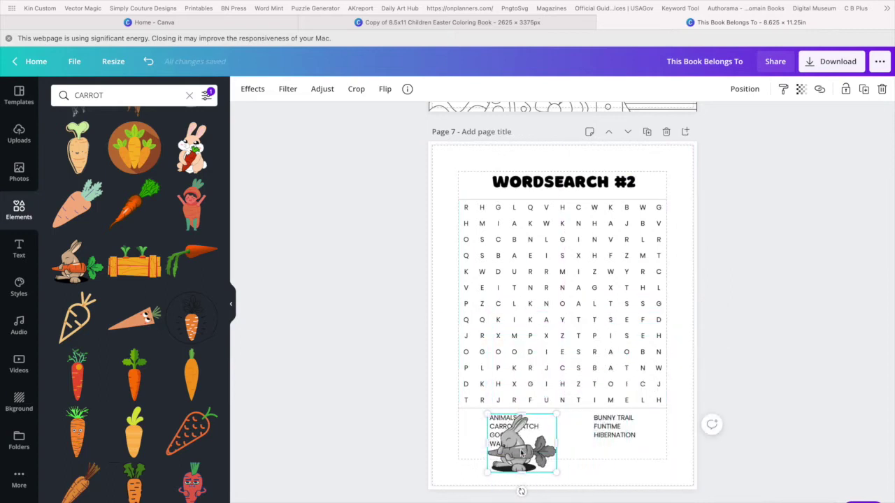
drag(514, 463, 527, 483)
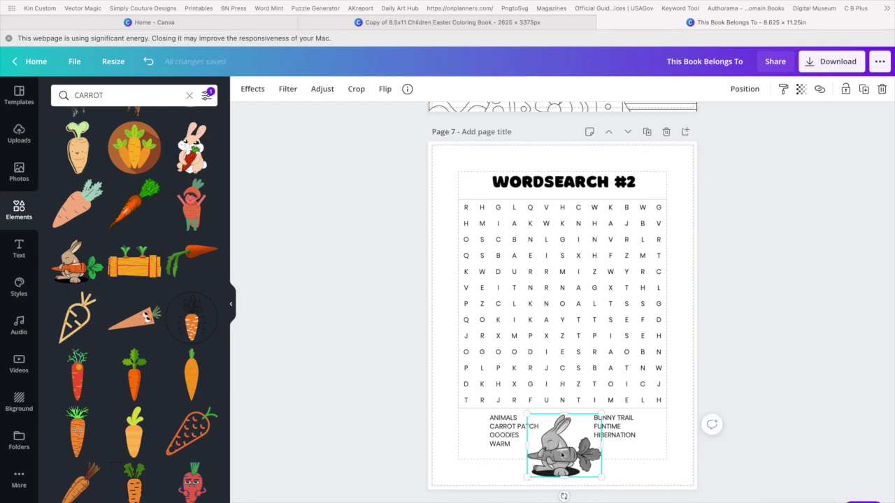
drag(564, 453, 563, 449)
Step: Compare the bunny decoration on page 7 with the bee decoration under the word search on page 5
scroll(563, 449, up, 15)
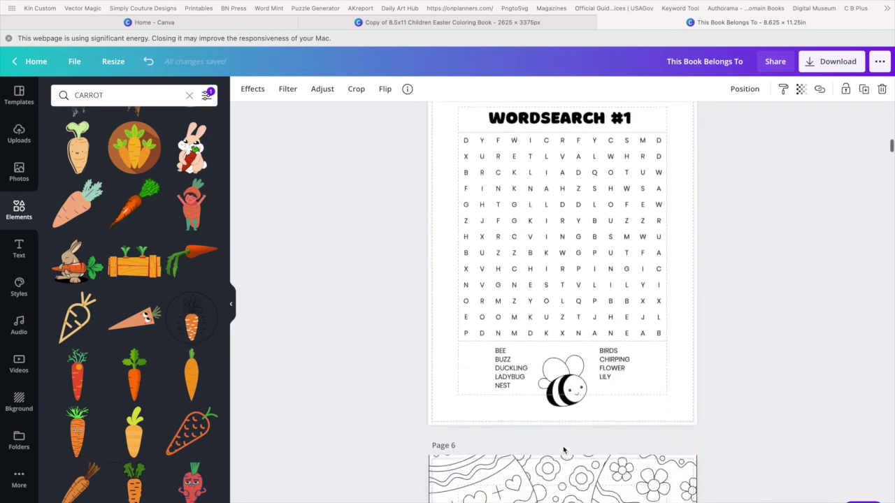
click(563, 381)
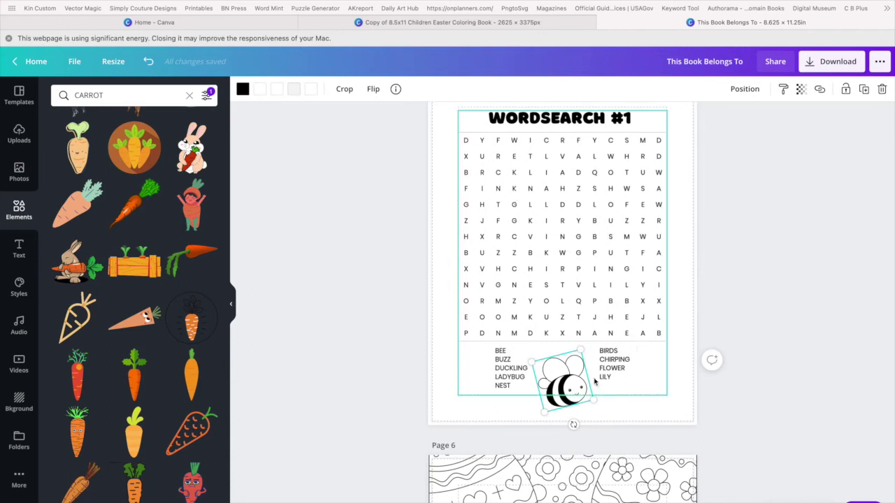
scroll(594, 381, down, 15)
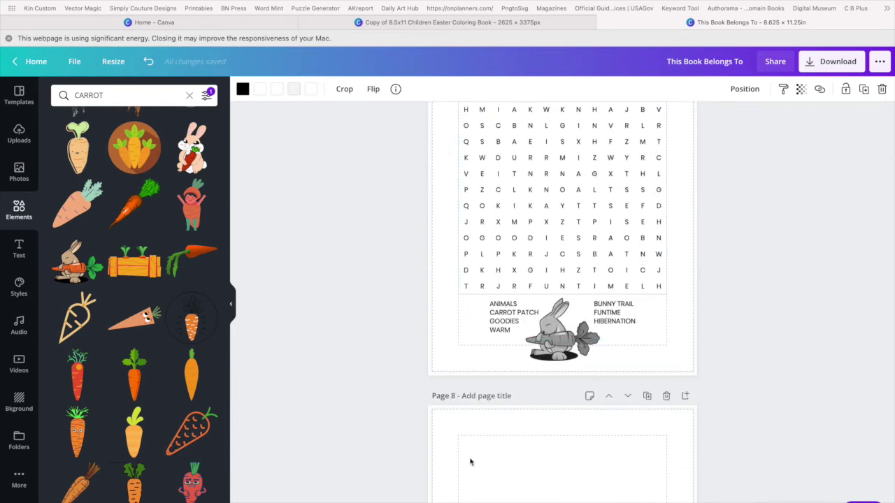
click(561, 349)
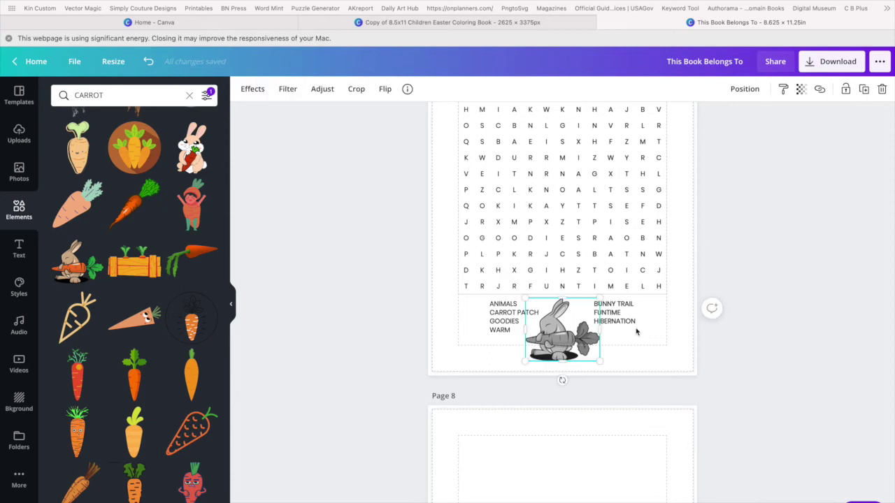
click(685, 350)
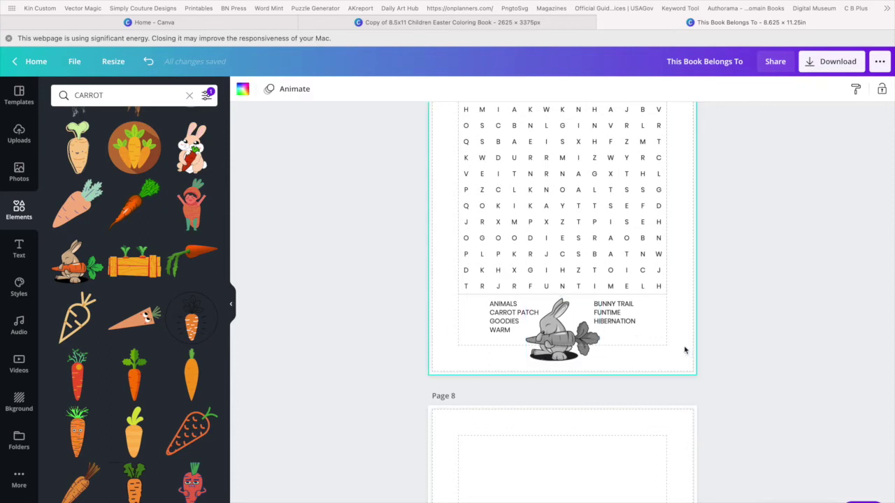
scroll(685, 351, up, 3)
Step: Add the uploaded leaf-and-flower coloring image with the hidden egg to the blank page 8
scroll(685, 351, down, 5)
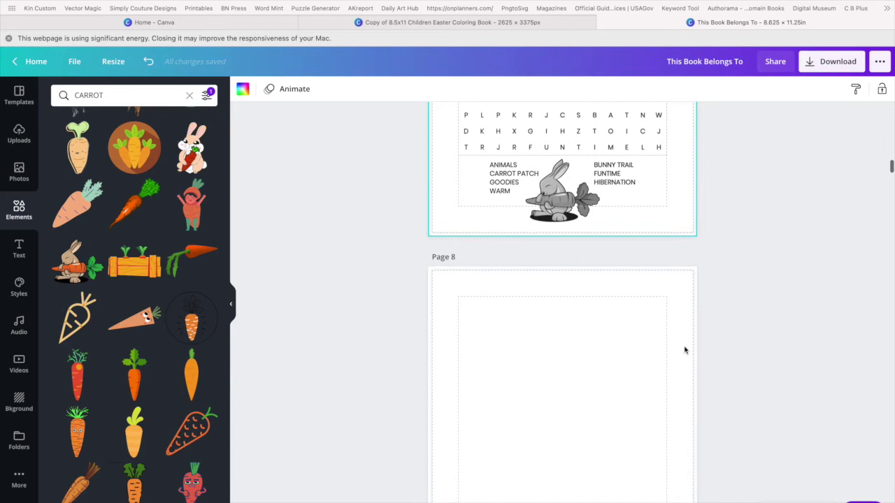
click(21, 134)
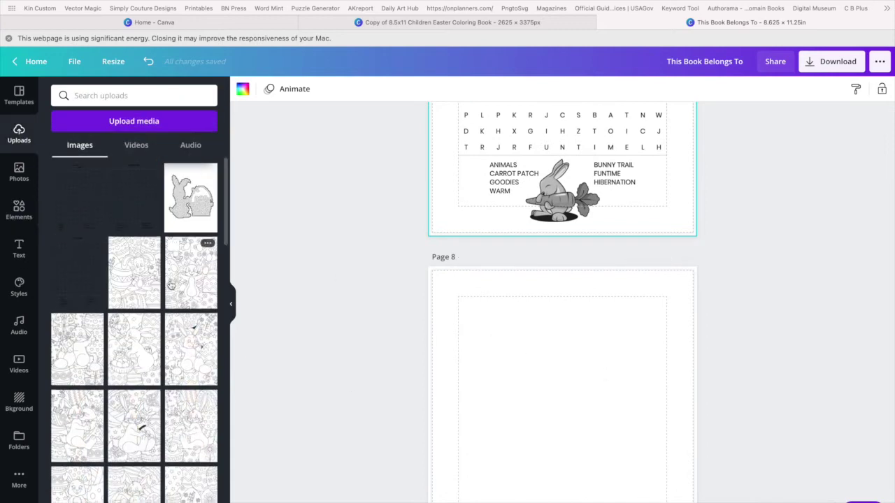
scroll(170, 285, down, 10)
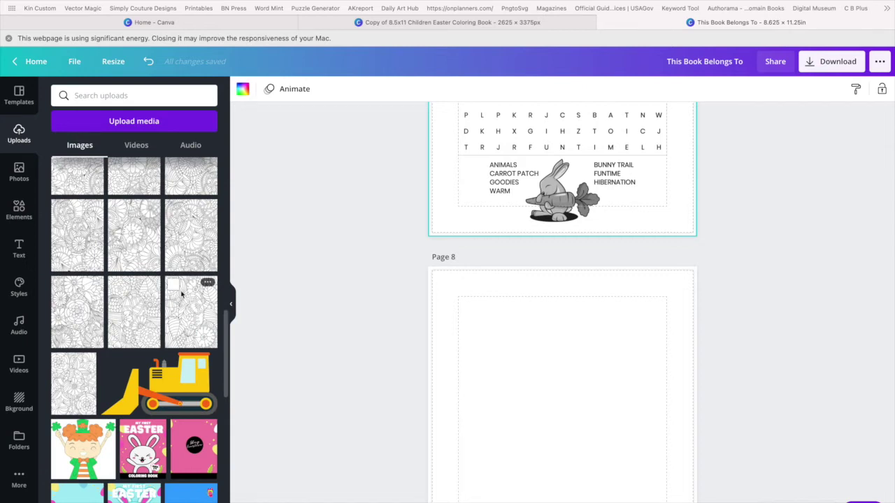
click(191, 313)
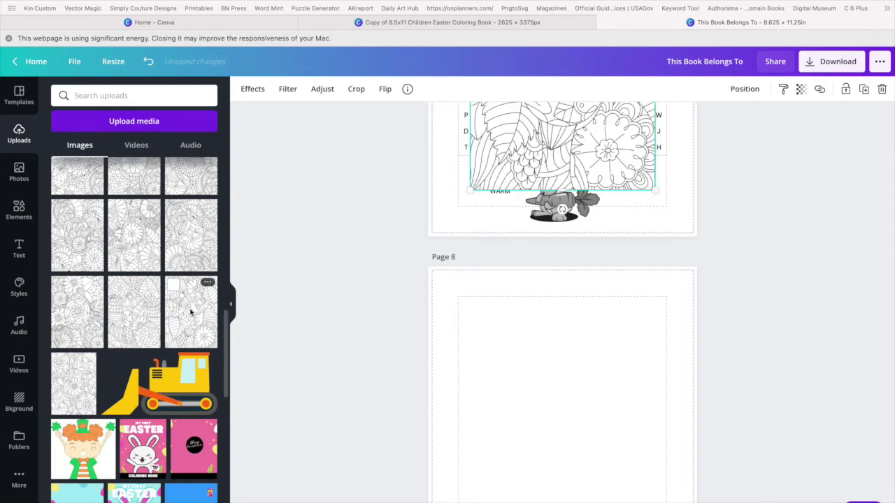
key(Delete)
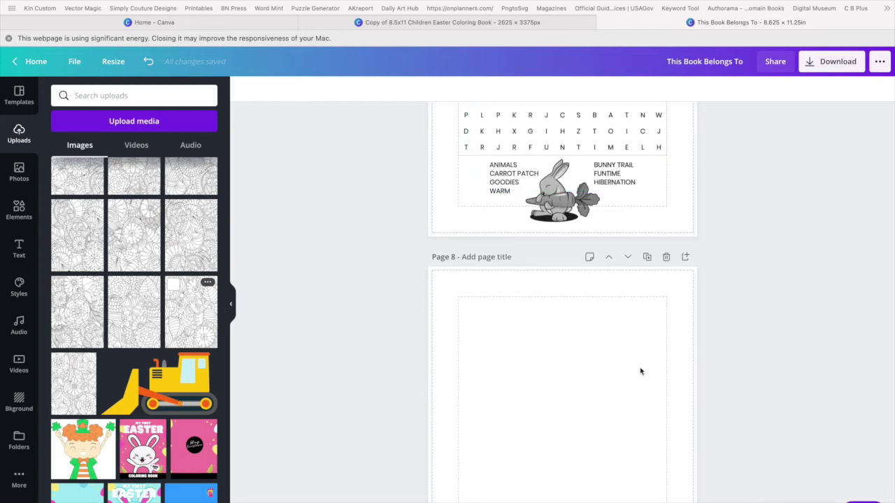
scroll(419, 340, down, 4)
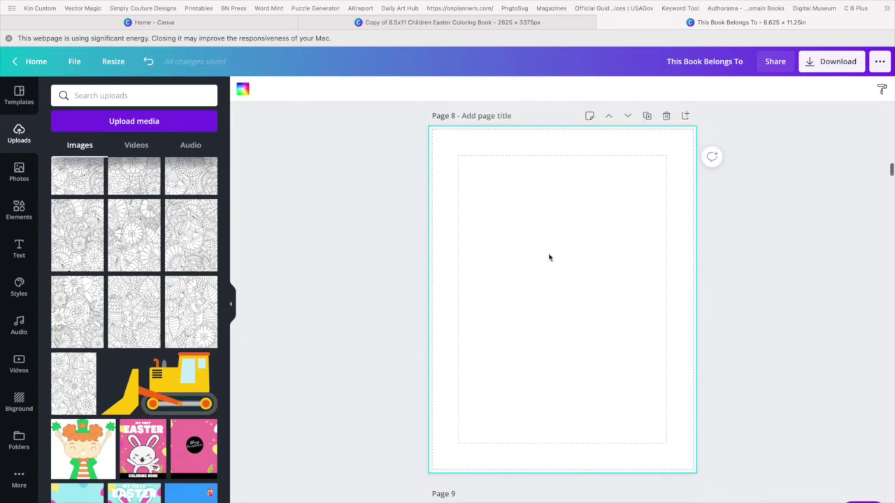
click(191, 323)
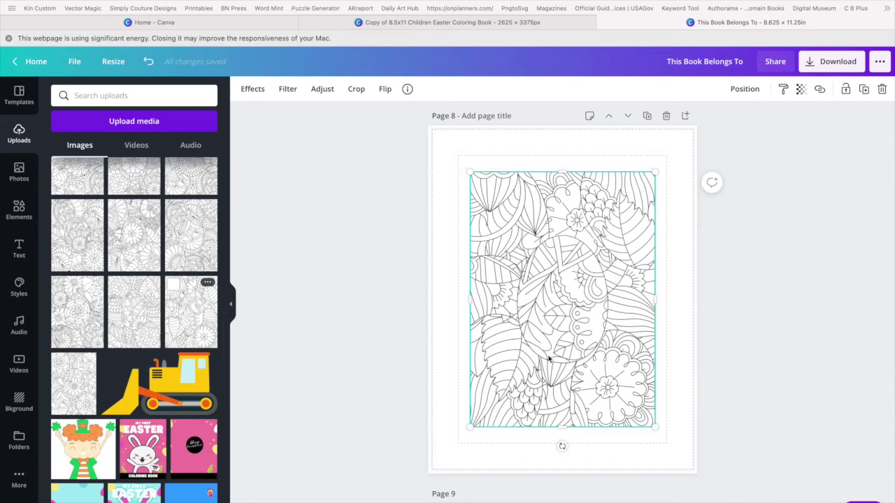
Step: Enlarge the coloring image on page 8 and stretch its sides until it covers the whole page
drag(549, 358, 503, 302)
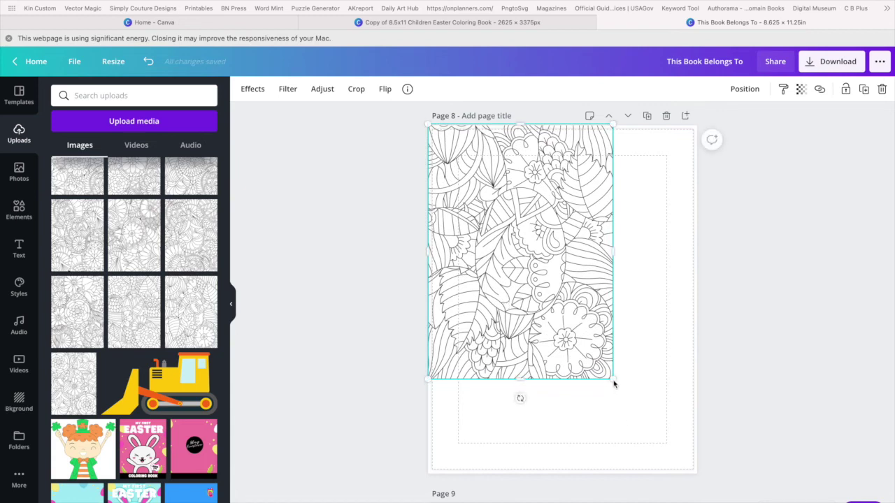
drag(612, 379, 686, 457)
drag(609, 294, 614, 292)
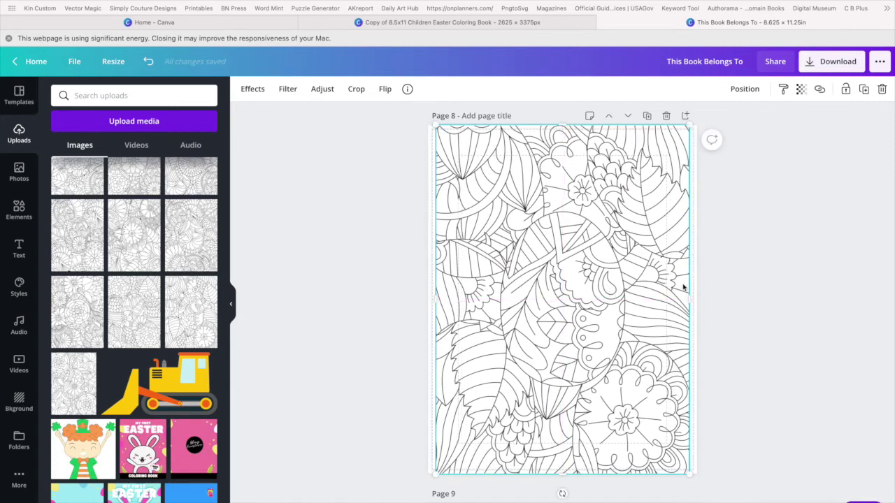
drag(691, 302, 697, 301)
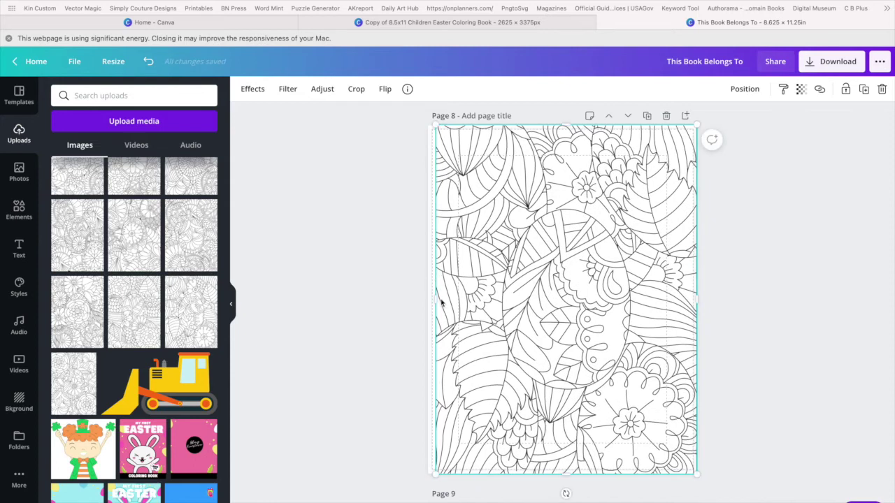
drag(437, 301, 426, 303)
Step: Add the uploaded Puzzle #3 word search image to page 9, enlarge it to the margin guides' width and center it with its heading over the title
scroll(558, 302, up, 10)
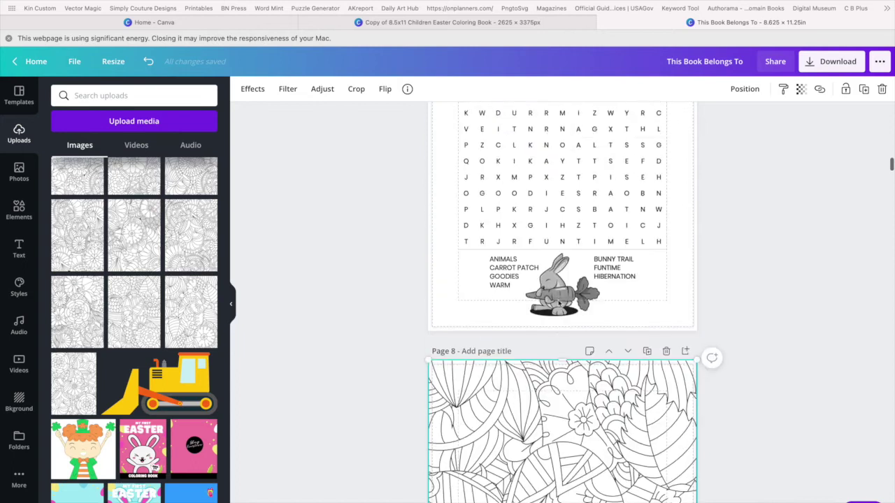
scroll(558, 303, up, 5)
scroll(558, 303, down, 10)
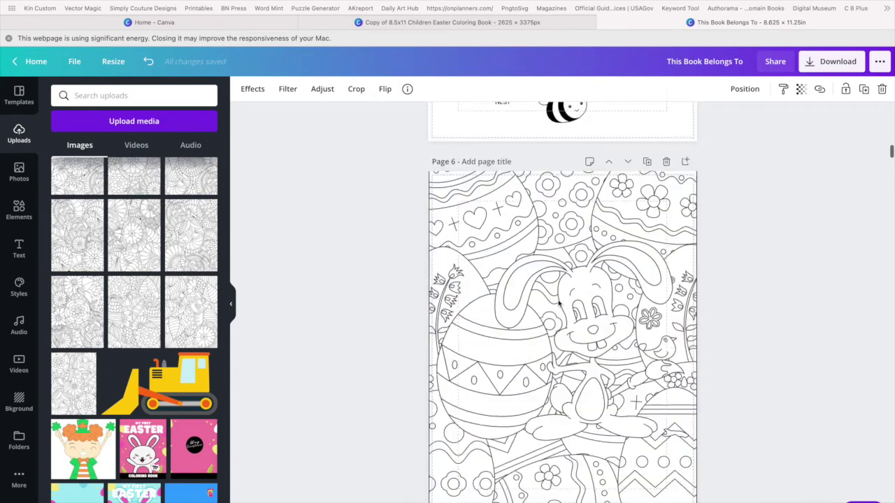
scroll(558, 303, down, 15)
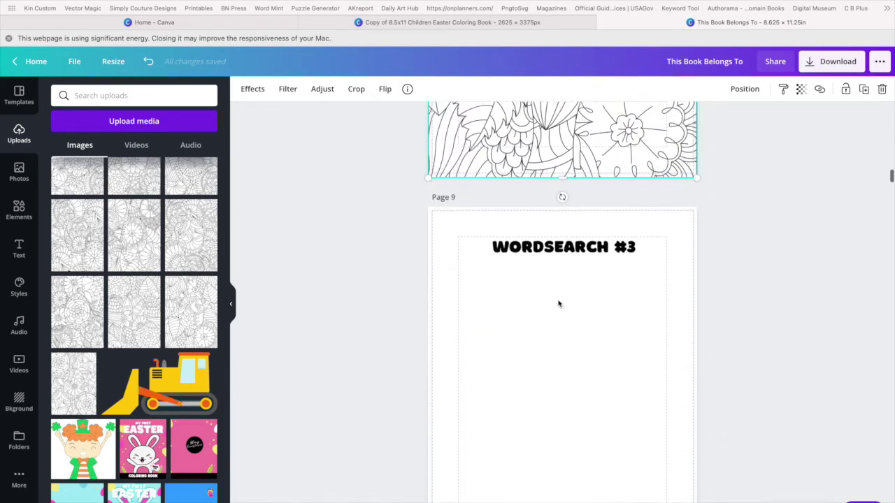
scroll(558, 303, down, 3)
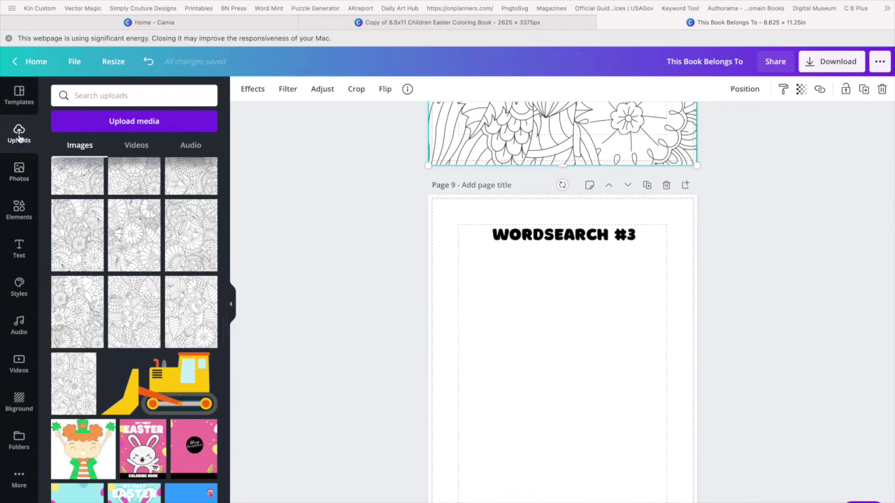
scroll(149, 289, up, 10)
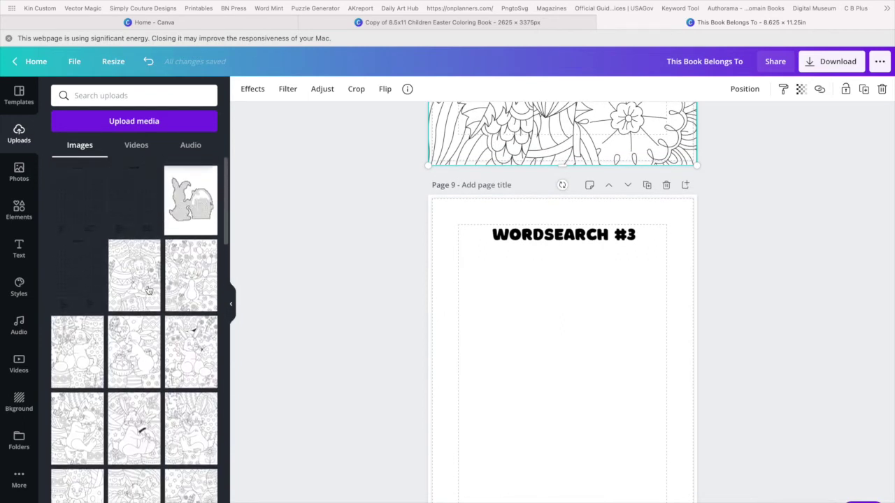
click(83, 193)
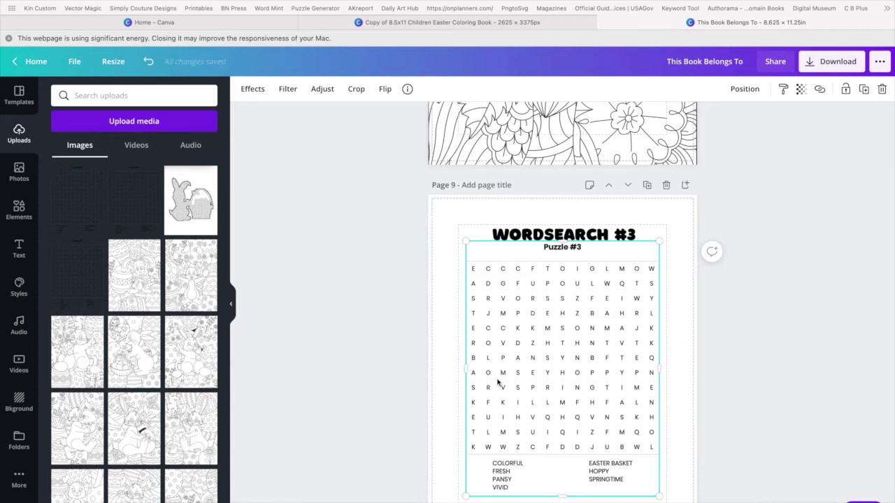
drag(466, 498, 459, 502)
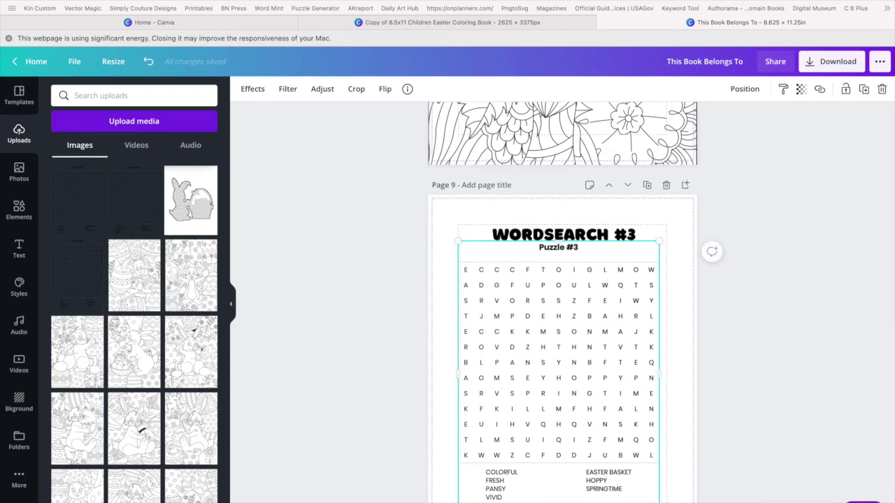
drag(659, 378, 663, 377)
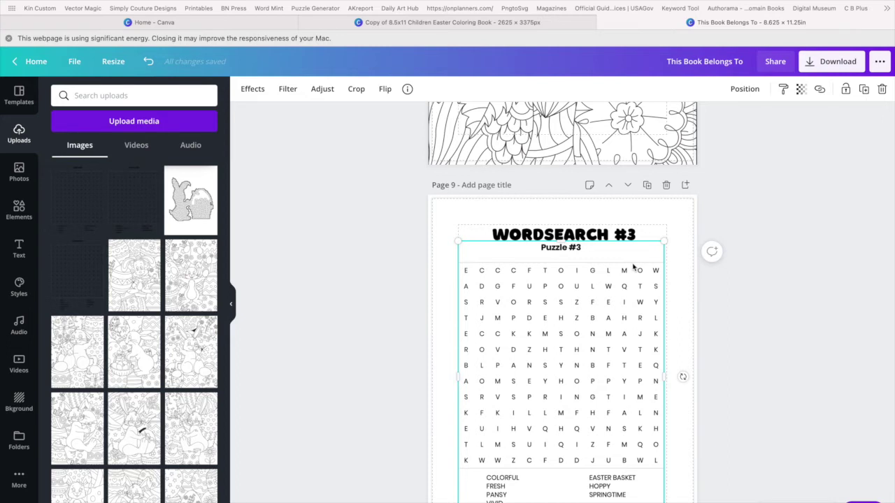
drag(604, 306, 575, 373)
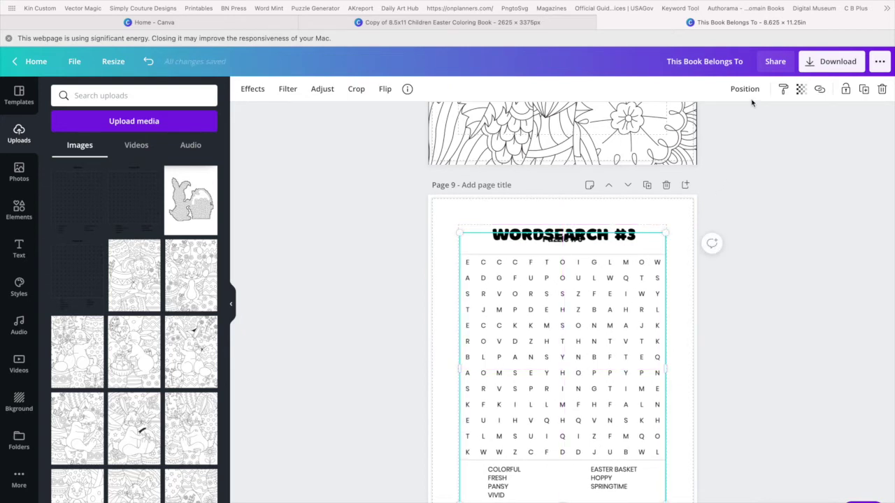
Step: Send the puzzle image on page 9 backward behind the WORDSEARCH #3 title
click(745, 89)
click(714, 122)
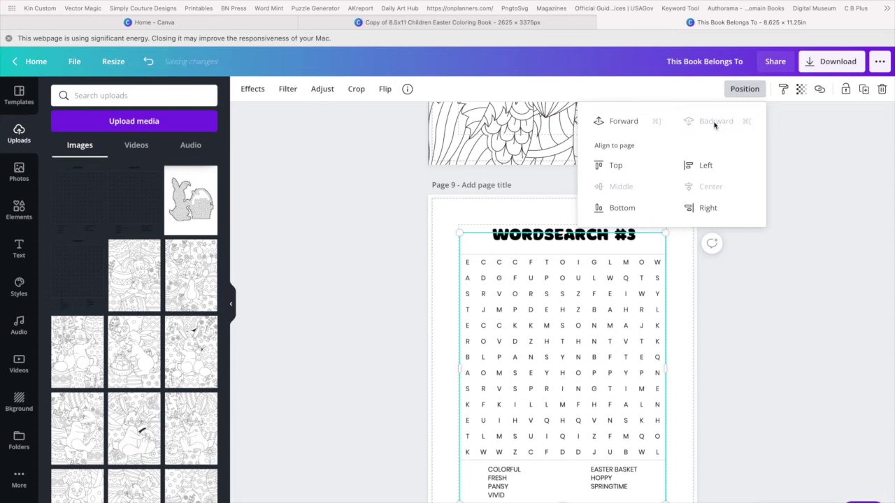
click(690, 296)
scroll(690, 297, down, 5)
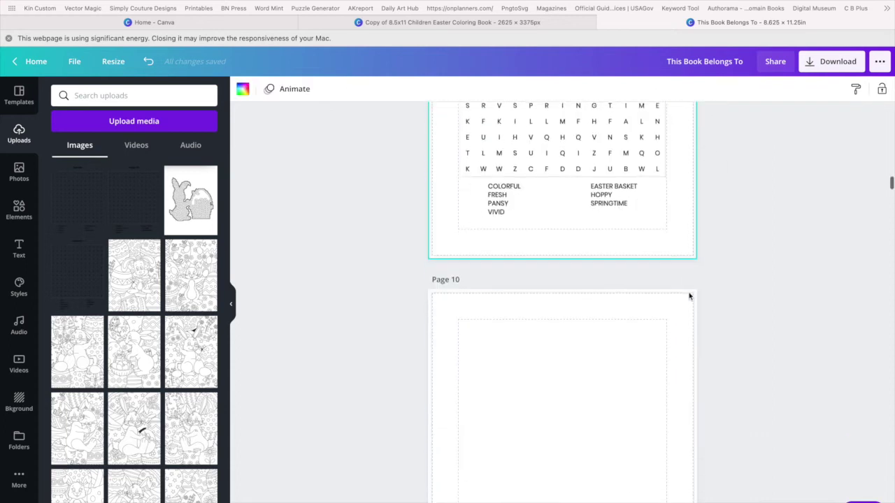
scroll(690, 296, up, 1)
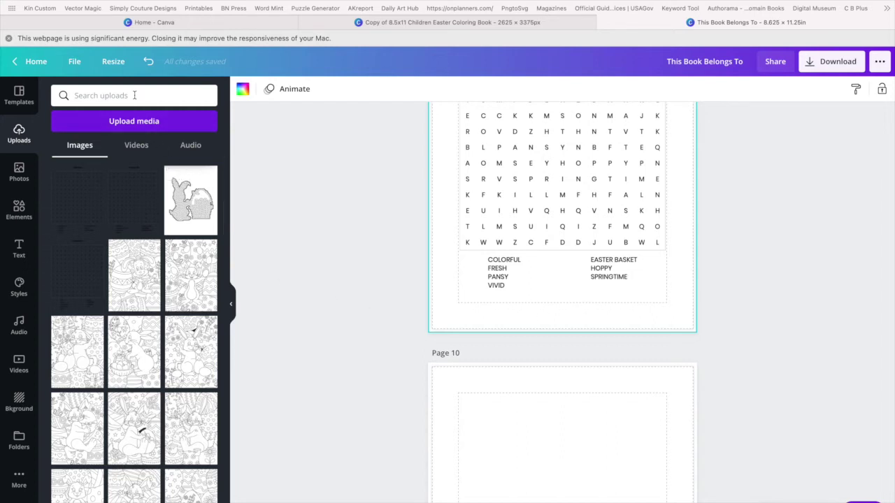
Step: Search the graphic elements for "EASTER BASKETS" in place of the previous carrot search
click(24, 175)
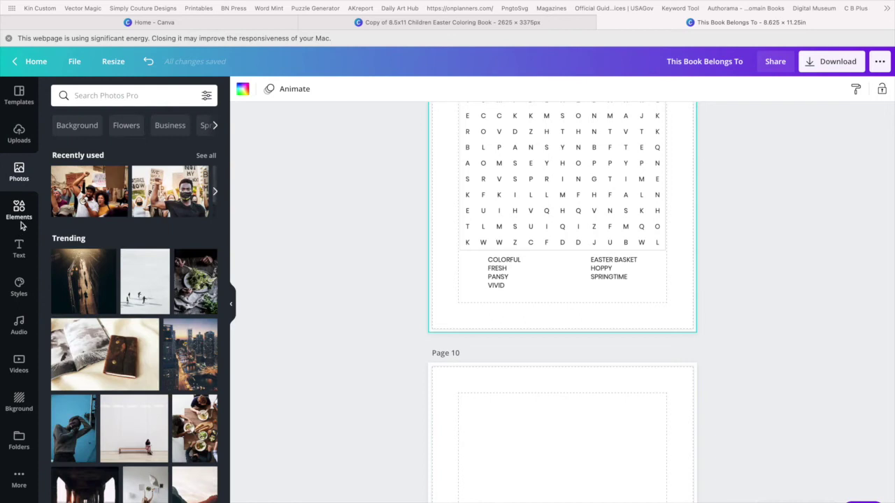
click(24, 212)
drag(123, 94, 69, 94)
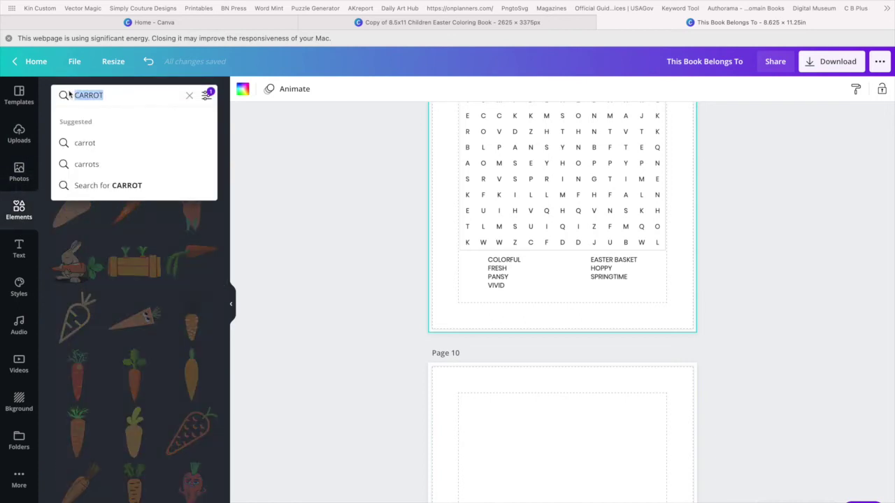
text(EASTER)
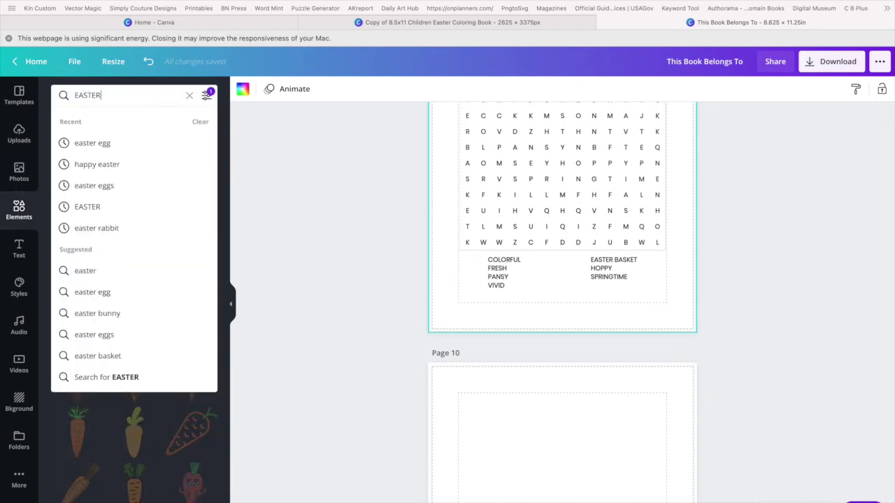
text( BASKETS)
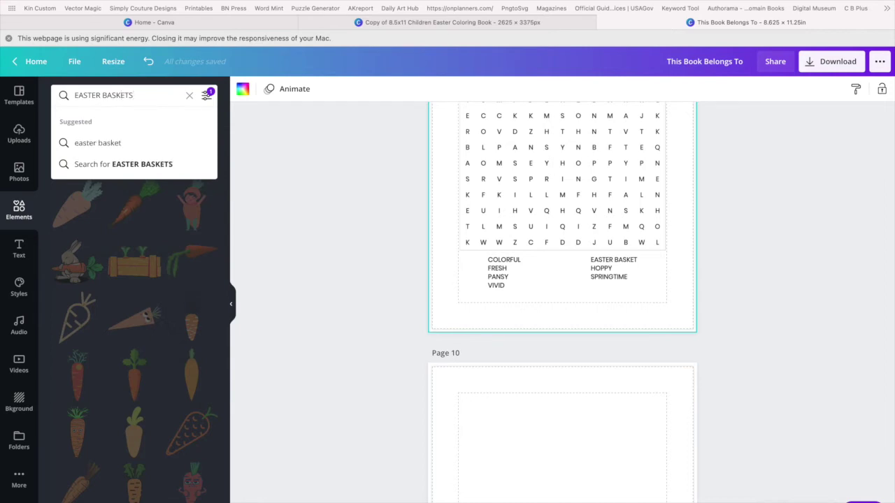
key(Return)
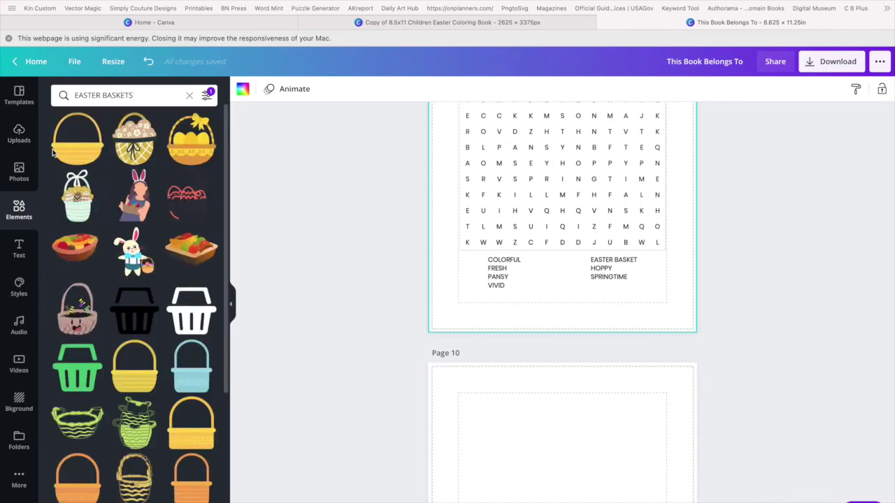
Step: Add the brown lop-eared bunny with the blue bow to page 9, shrink it and place it between the two word-list columns
scroll(142, 231, down, 15)
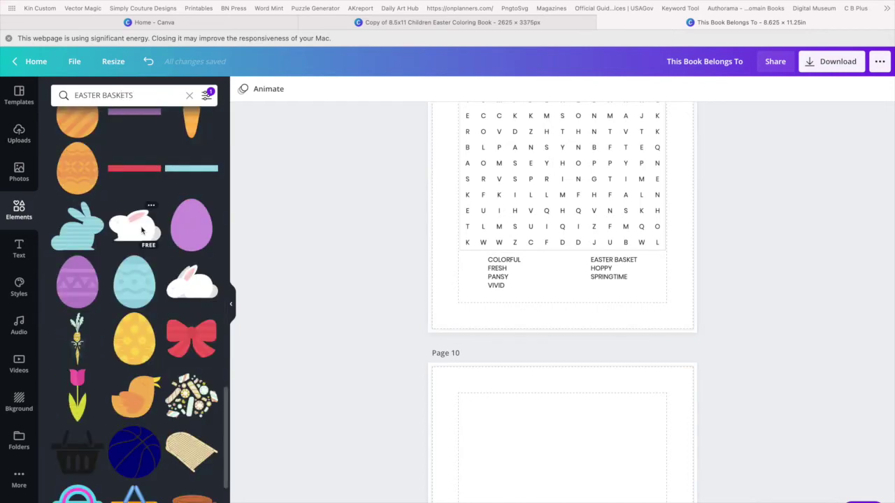
scroll(142, 231, down, 5)
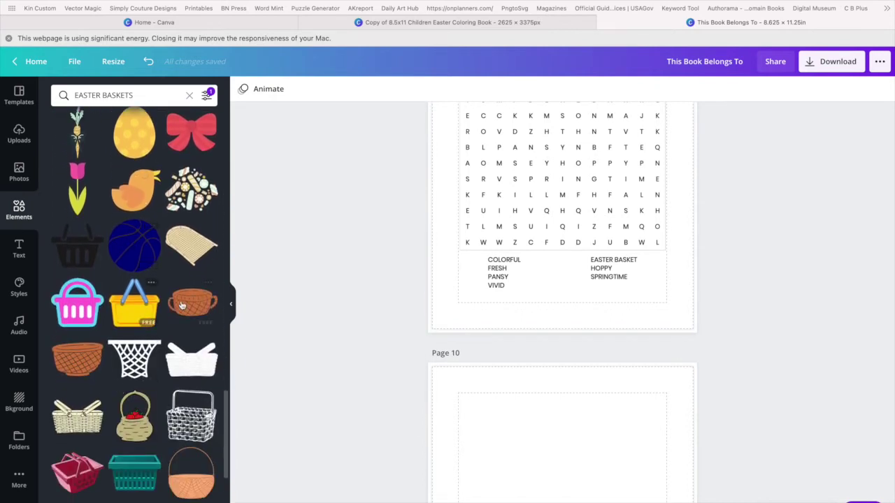
scroll(163, 343, down, 3)
scroll(163, 345, down, 4)
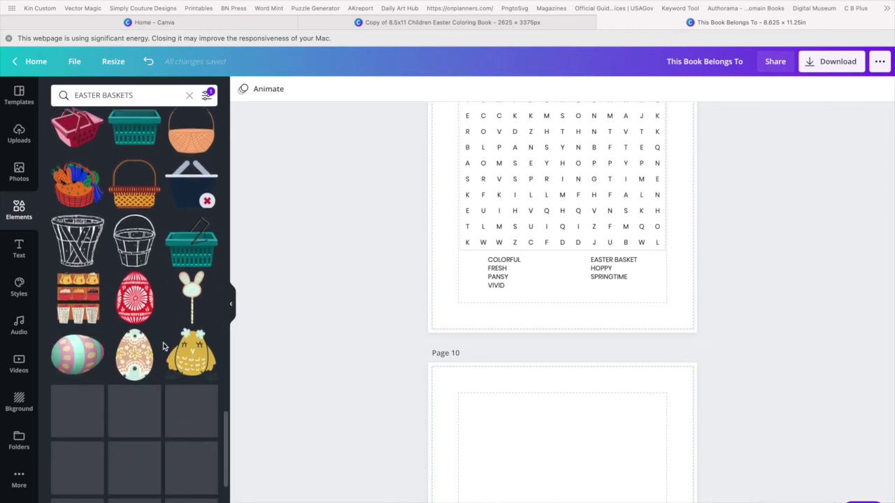
scroll(163, 345, down, 2)
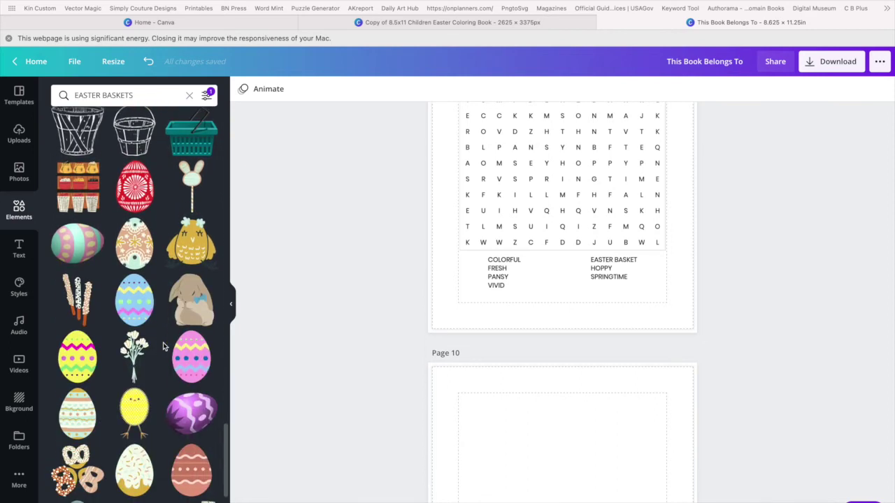
click(189, 307)
drag(538, 206, 531, 312)
drag(504, 209, 553, 263)
drag(594, 305, 573, 302)
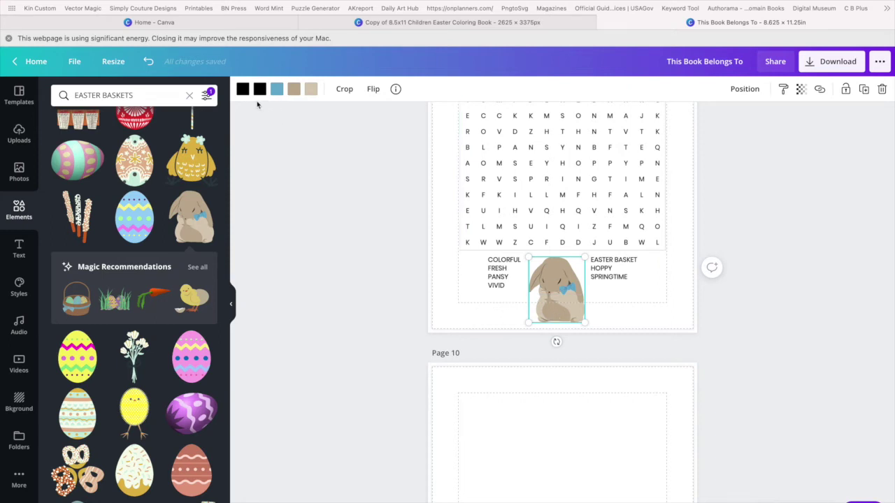
Step: Recolor the bunny on page 9, changing its brown to dark gray, its beige to light gray and the blue bow to off-white
click(294, 89)
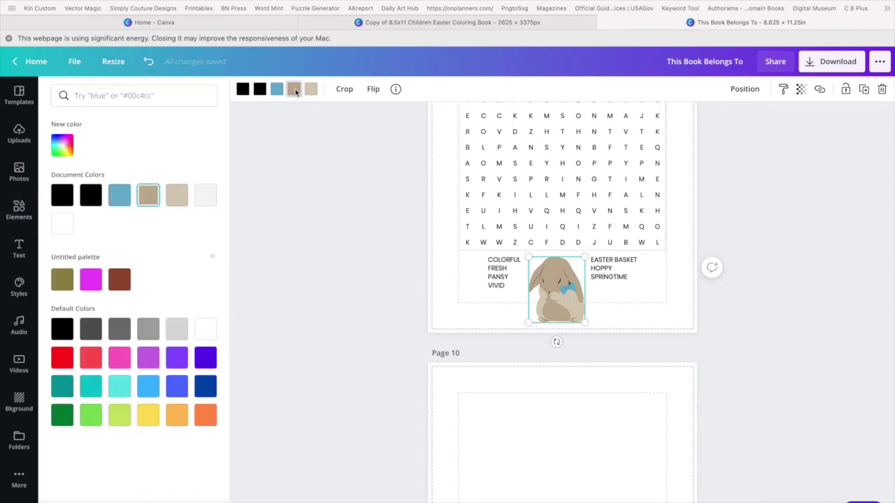
click(120, 336)
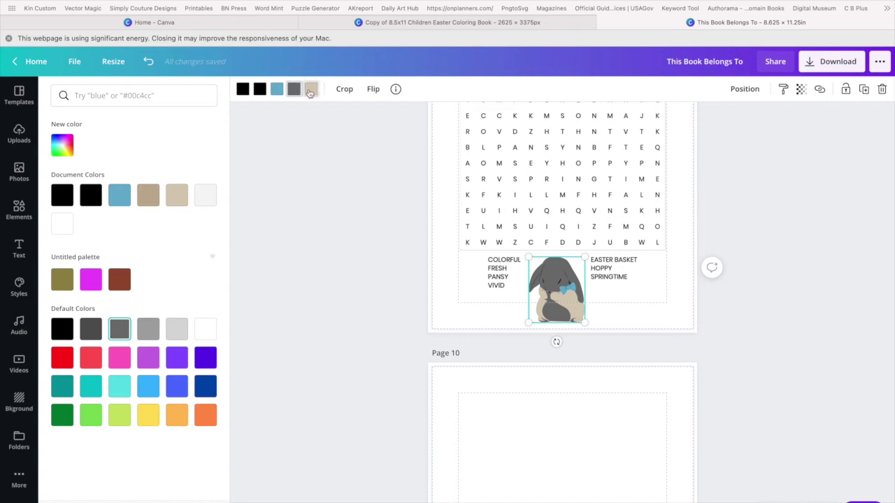
click(179, 330)
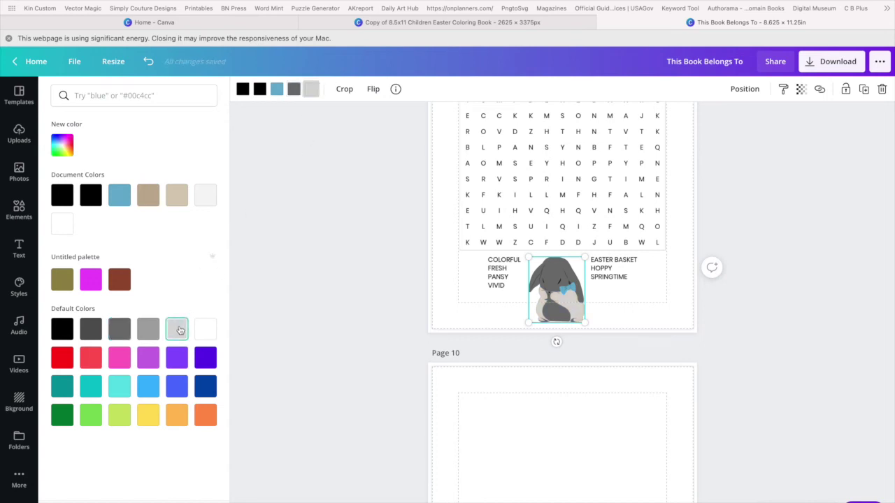
click(278, 91)
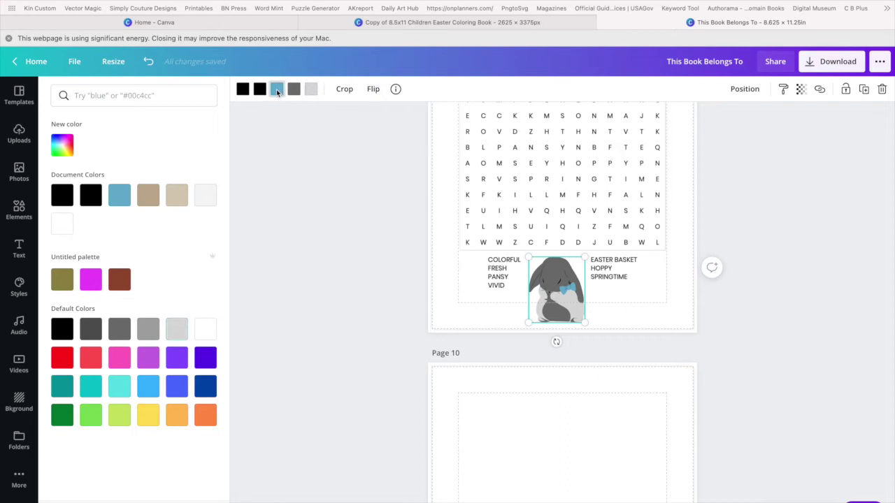
click(203, 203)
key(Escape)
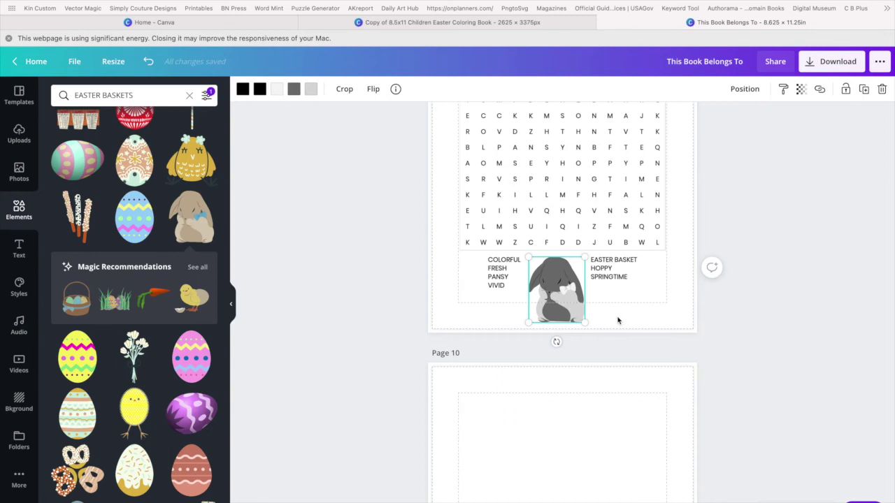
Step: Look through more of the Easter basket graphics for other decorations
scroll(618, 320, up, 5)
scroll(617, 320, down, 3)
scroll(617, 320, down, 3)
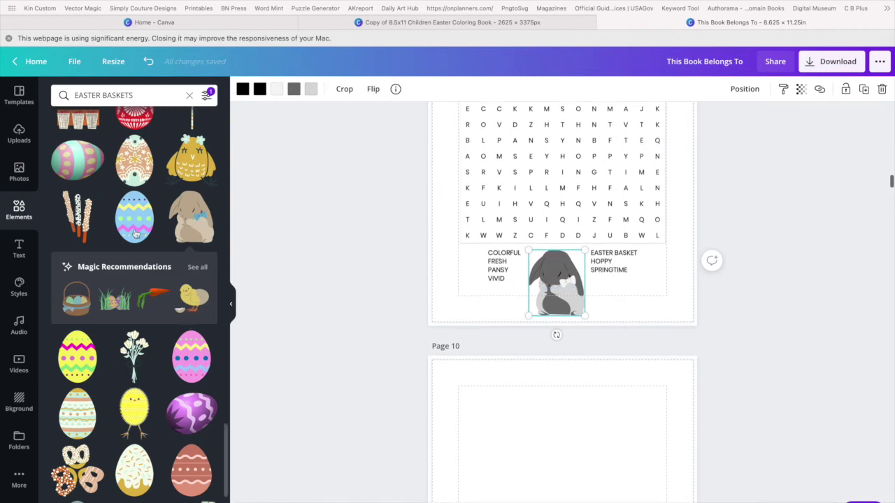
scroll(139, 226, down, 3)
scroll(139, 226, down, 3)
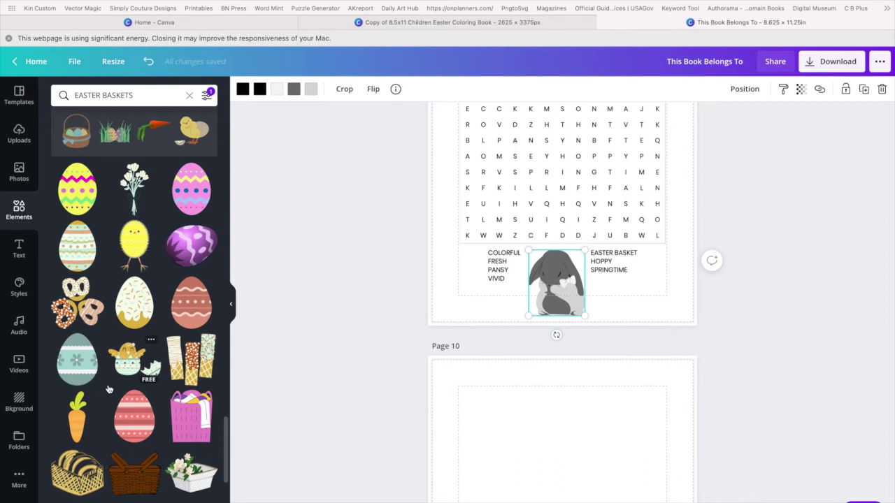
scroll(108, 389, down, 8)
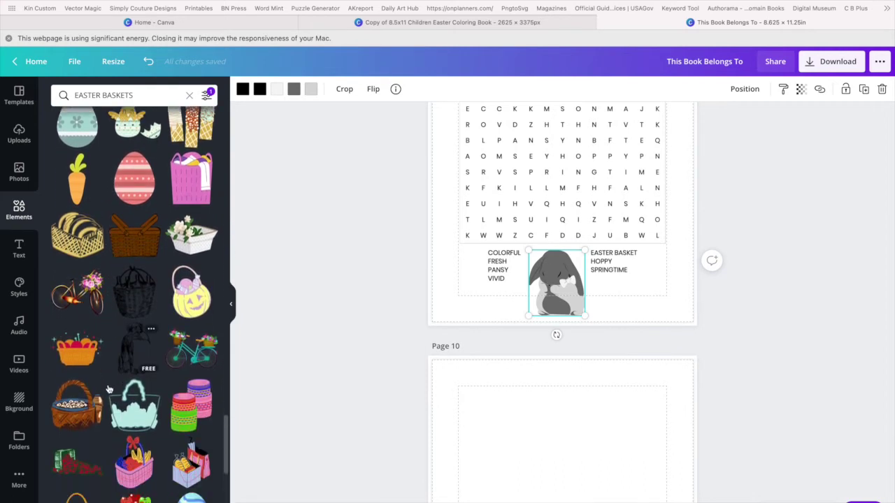
scroll(108, 389, down, 1)
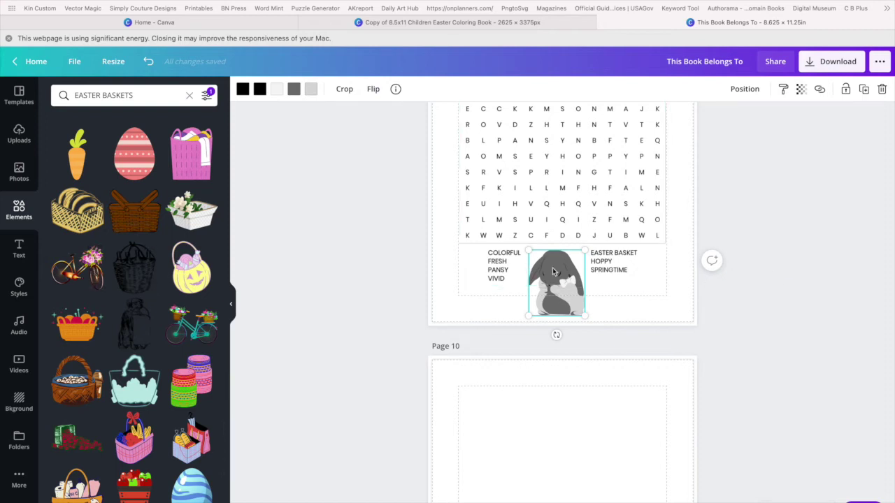
Step: Try the bicycle graphic with the flower basket on blank page 10, using the Greyscale filter and a smaller size, and delete it
scroll(528, 418, down, 3)
scroll(528, 416, down, 2)
click(528, 416)
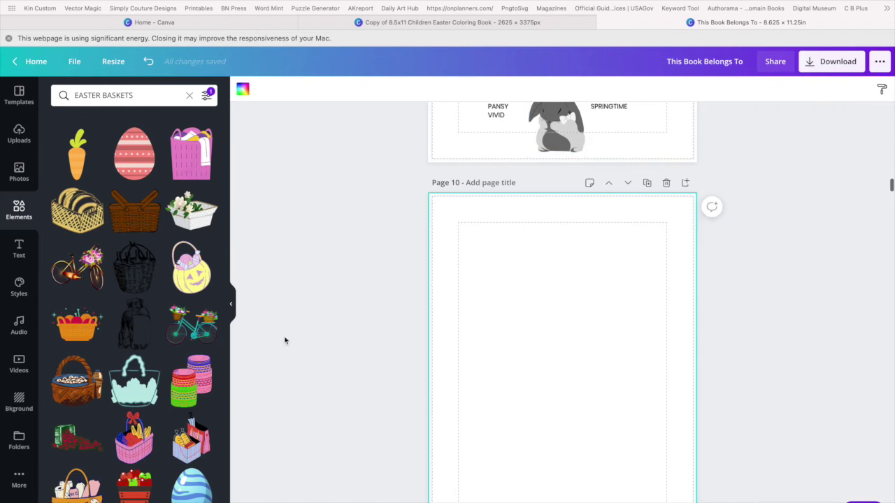
click(77, 270)
scroll(77, 270, down, 2)
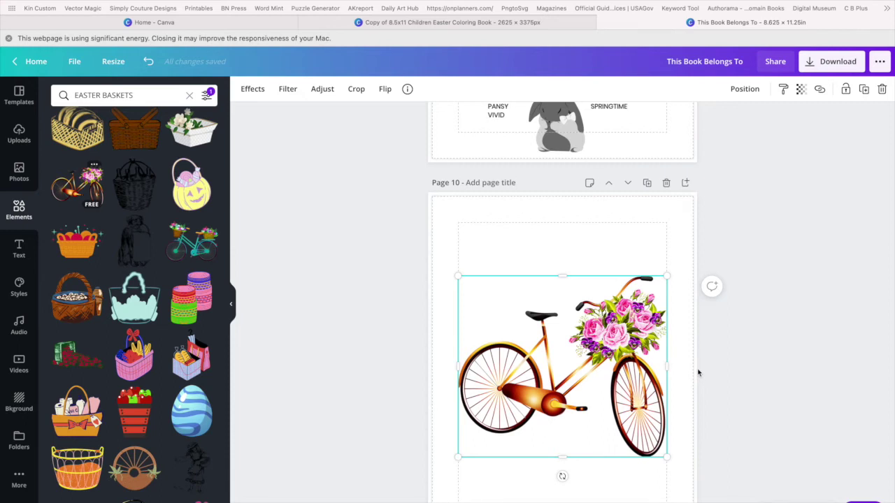
click(287, 89)
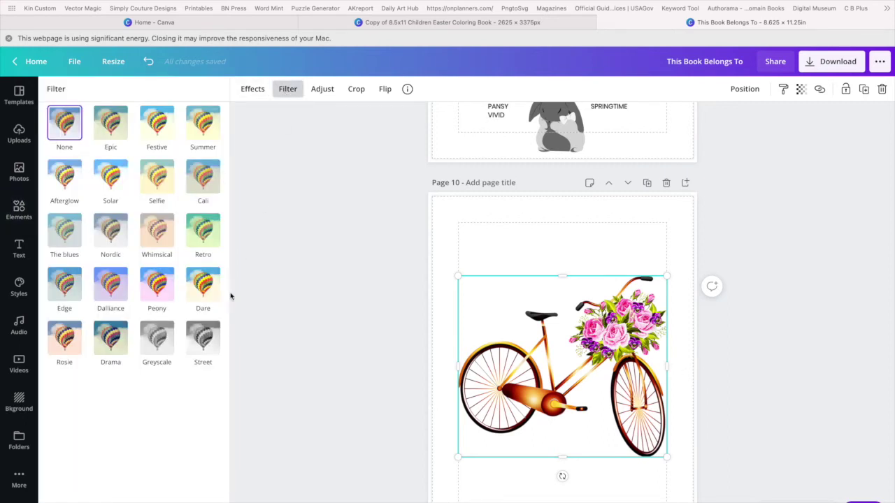
click(163, 339)
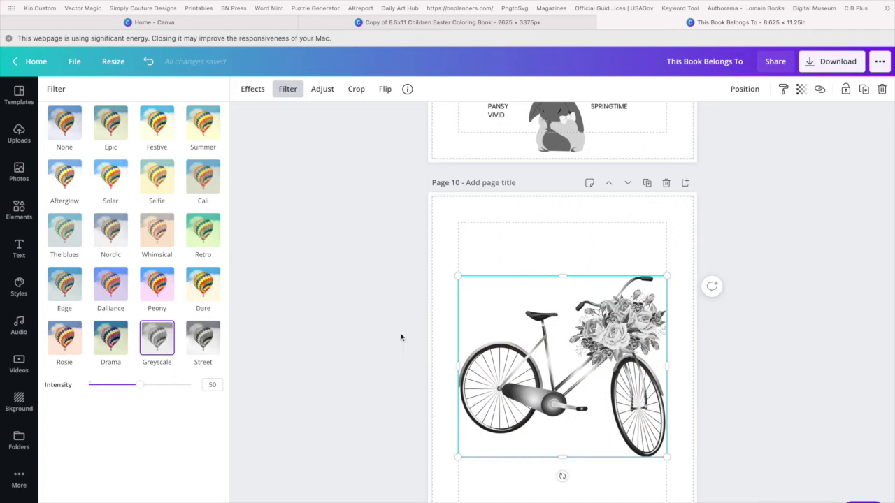
drag(667, 276, 540, 386)
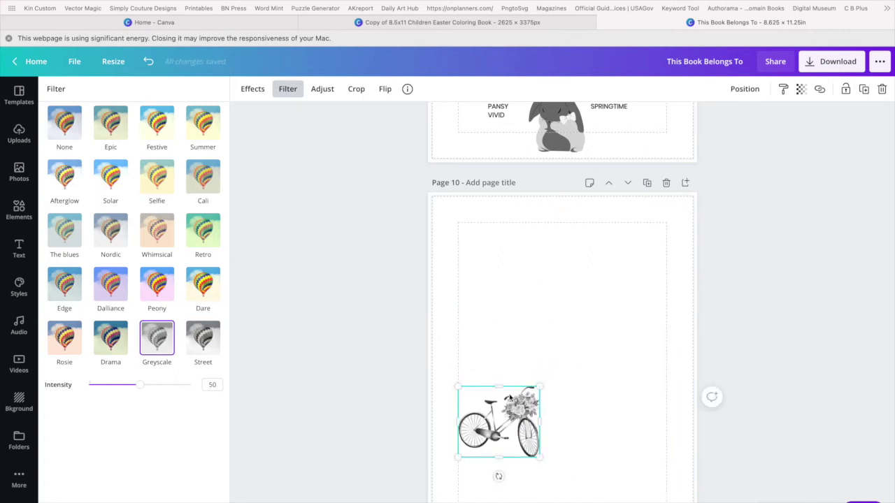
key(Delete)
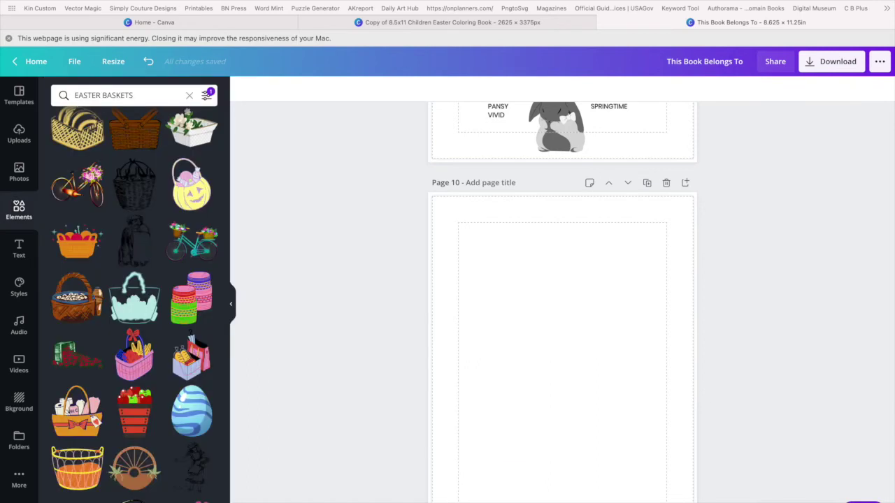
Step: Review the finished pages from the THIS BOOK BELONGS TO page through WORDSEARCH #3 on page 9
scroll(660, 365, up, 10)
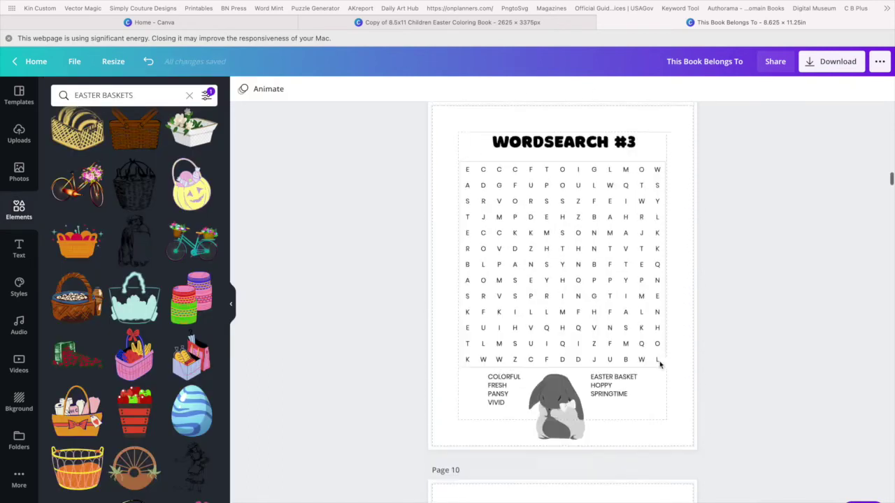
scroll(660, 365, up, 20)
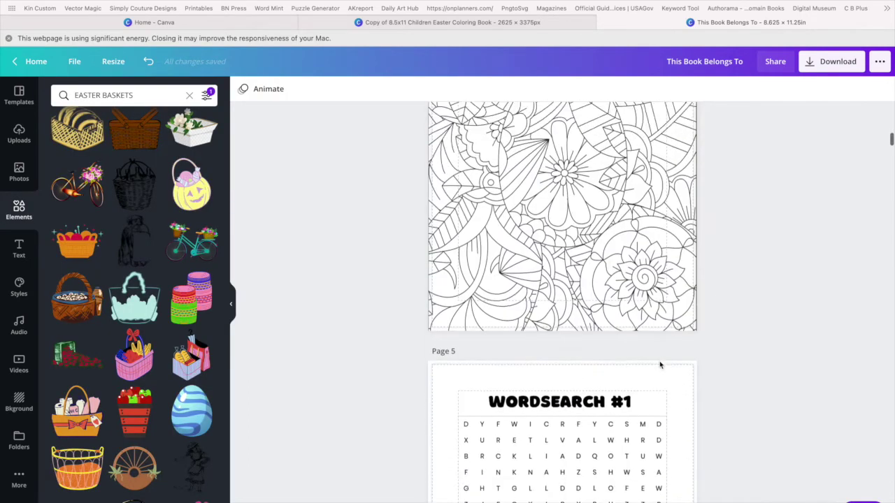
scroll(660, 365, down, 5)
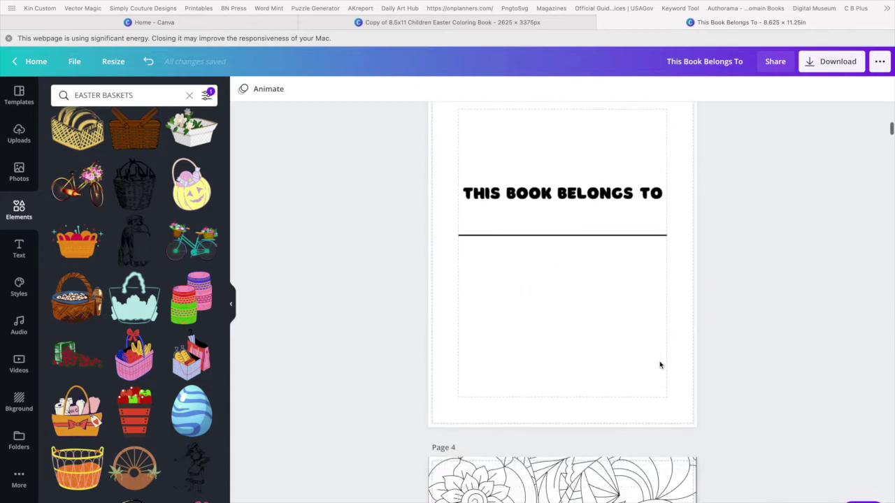
scroll(660, 364, down, 20)
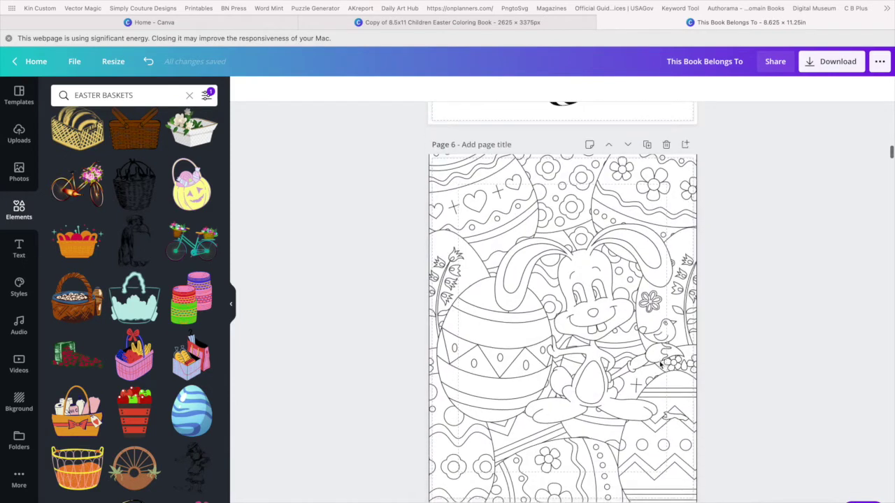
scroll(660, 364, down, 8)
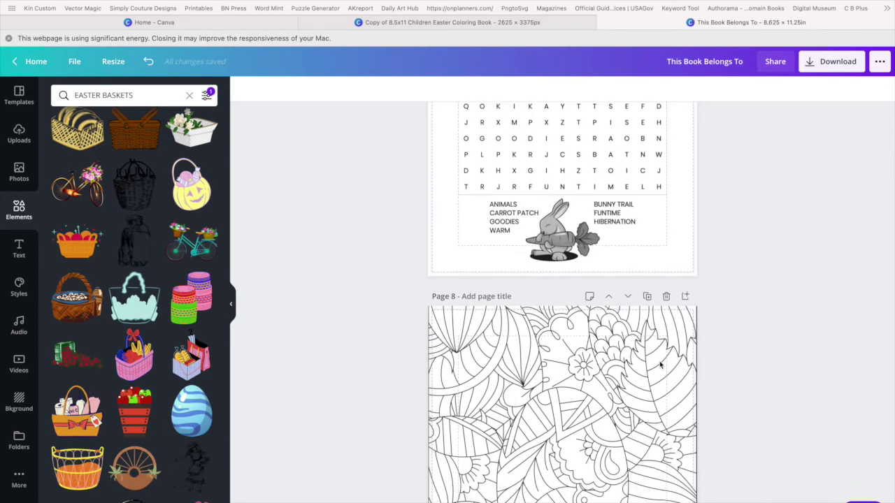
scroll(660, 365, down, 15)
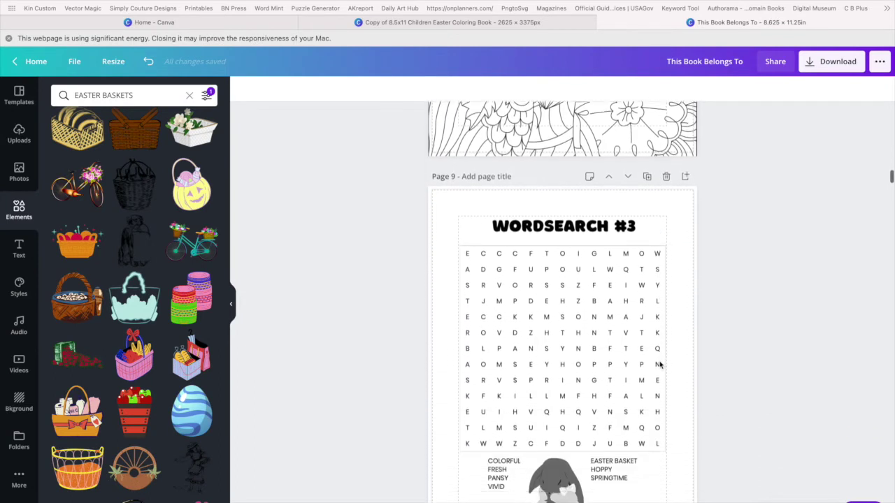
scroll(659, 364, down, 5)
scroll(659, 361, up, 4)
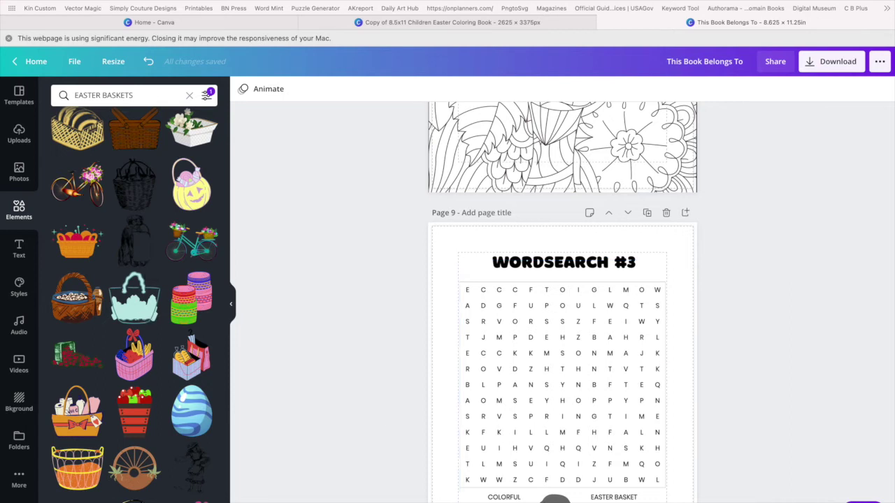
Step: Search the graphic elements for "FLOWER"
click(132, 95)
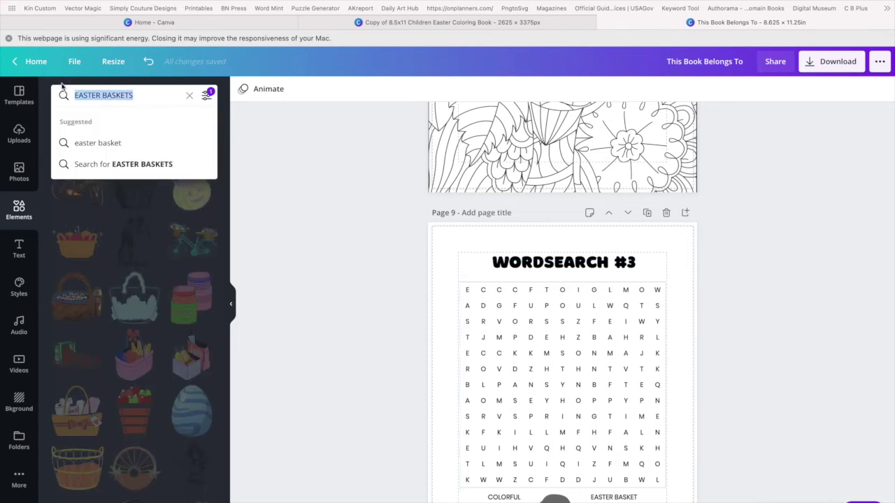
text(FLOWER)
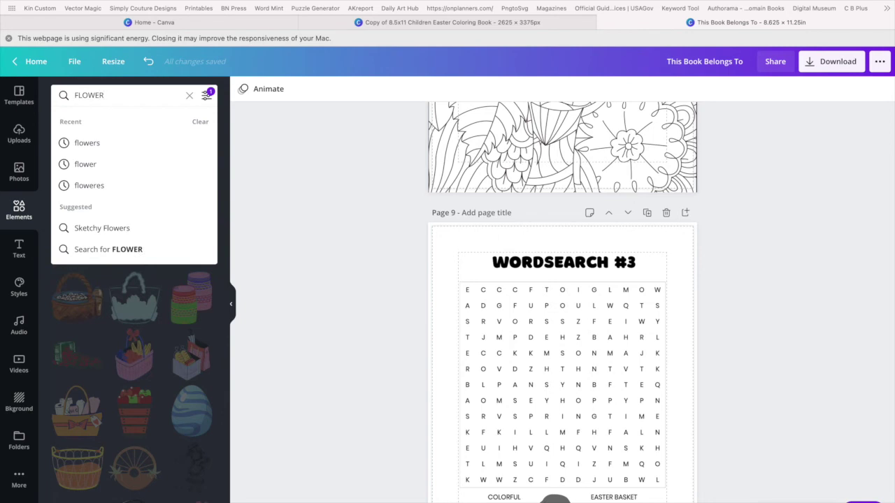
key(Return)
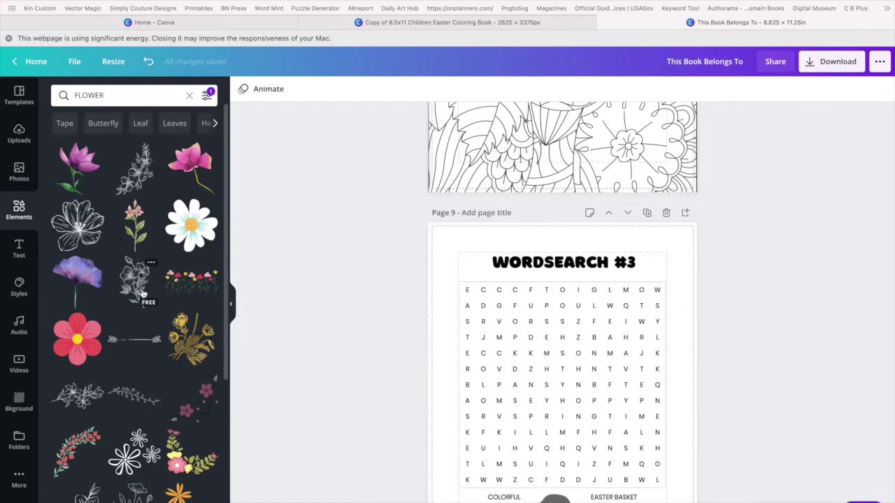
Step: Add the white five-petal outline flower to page 9 and shrink it into the upper-right corner beside the WORDSEARCH #3 title
scroll(142, 294, down, 4)
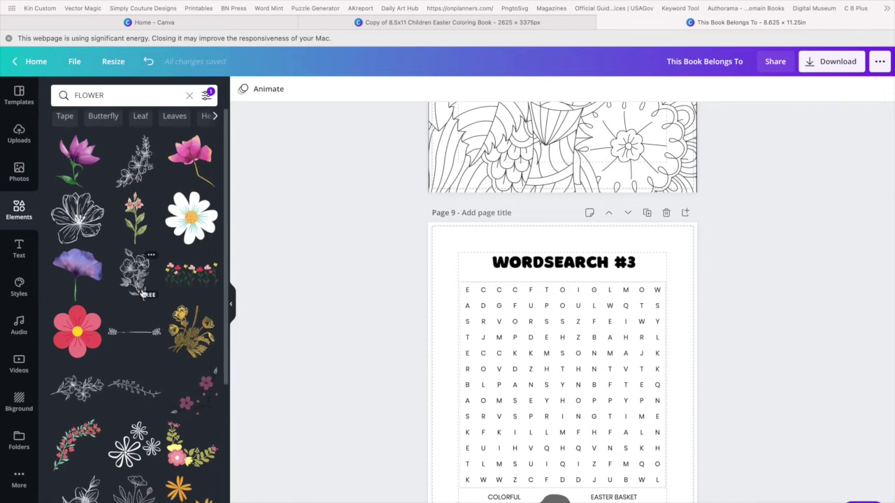
scroll(143, 294, down, 3)
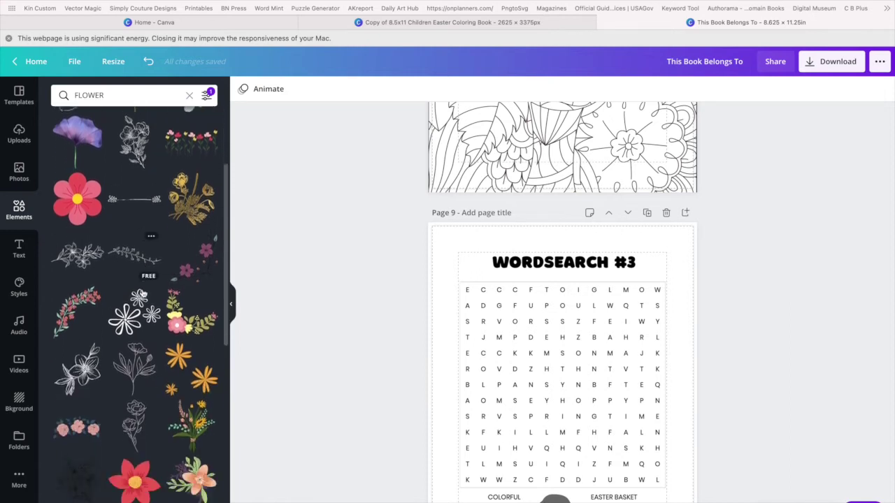
scroll(193, 294, down, 10)
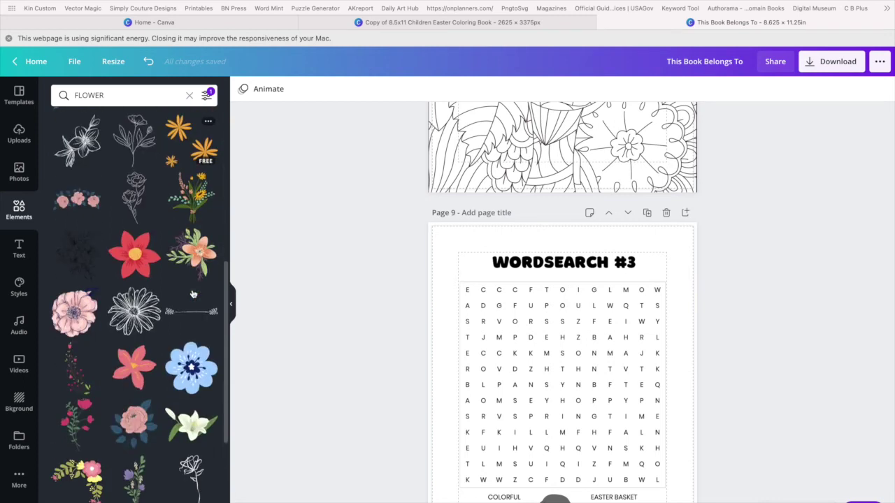
scroll(193, 293, down, 3)
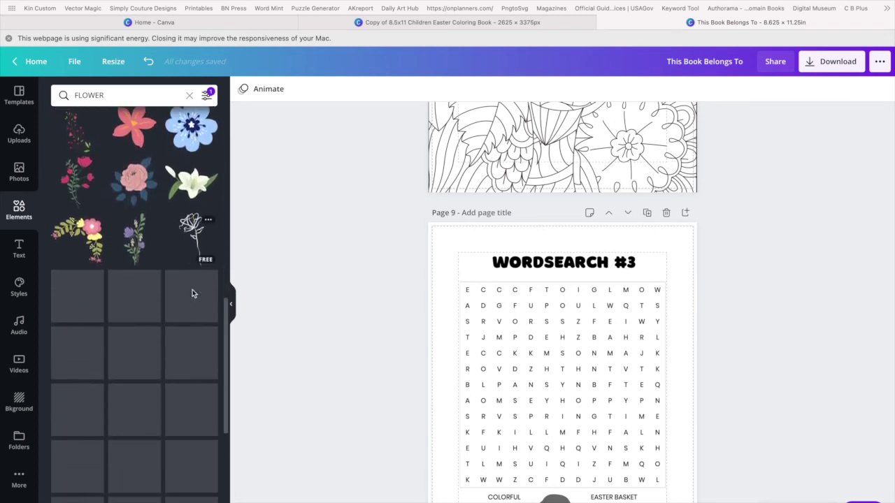
scroll(193, 293, down, 1)
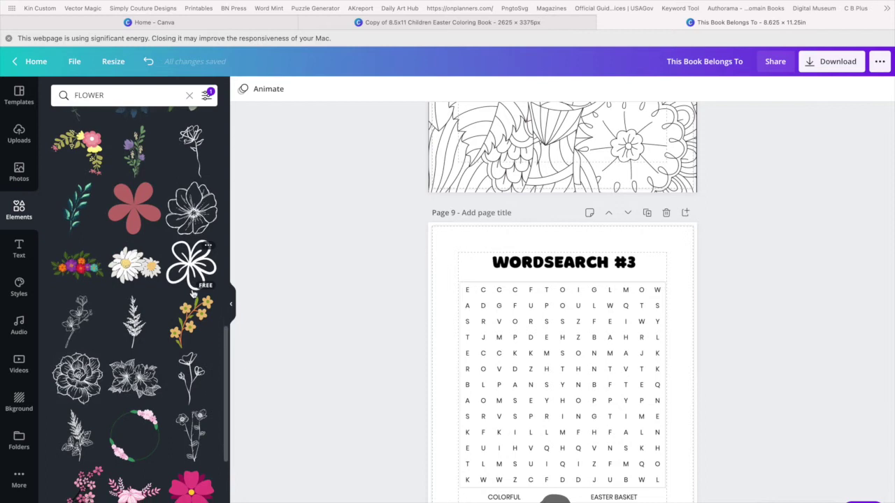
click(192, 263)
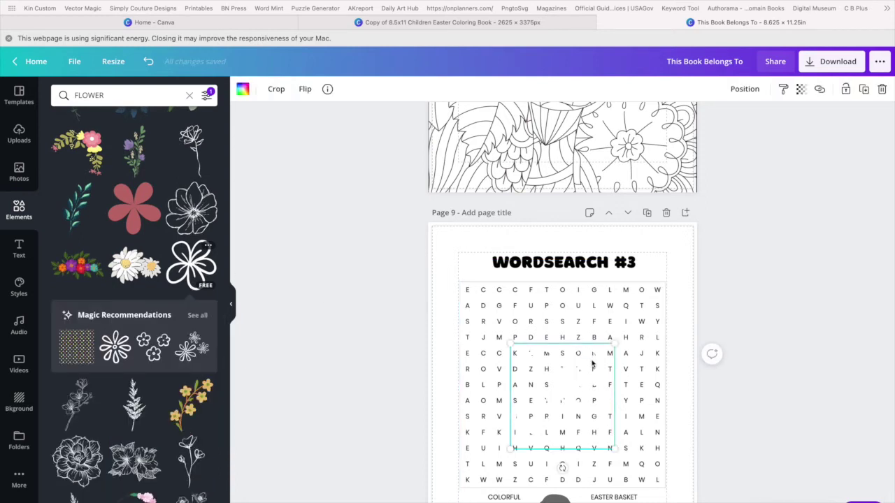
drag(568, 383, 660, 247)
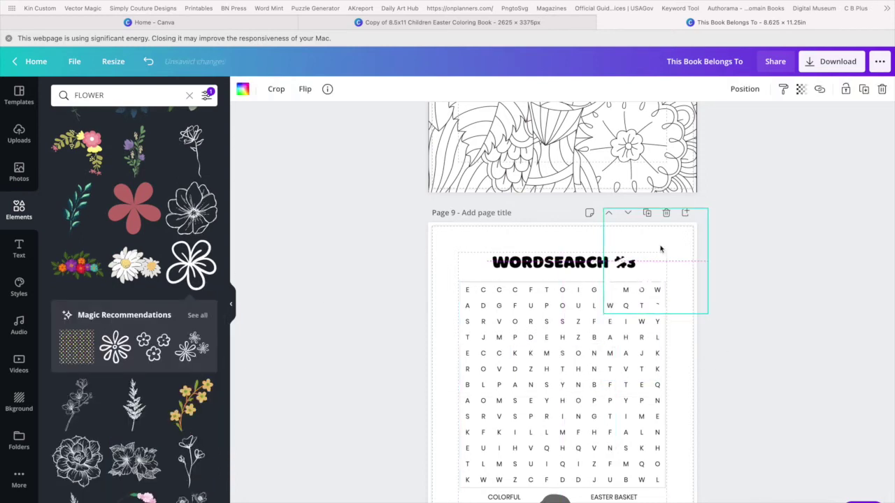
drag(709, 208, 665, 250)
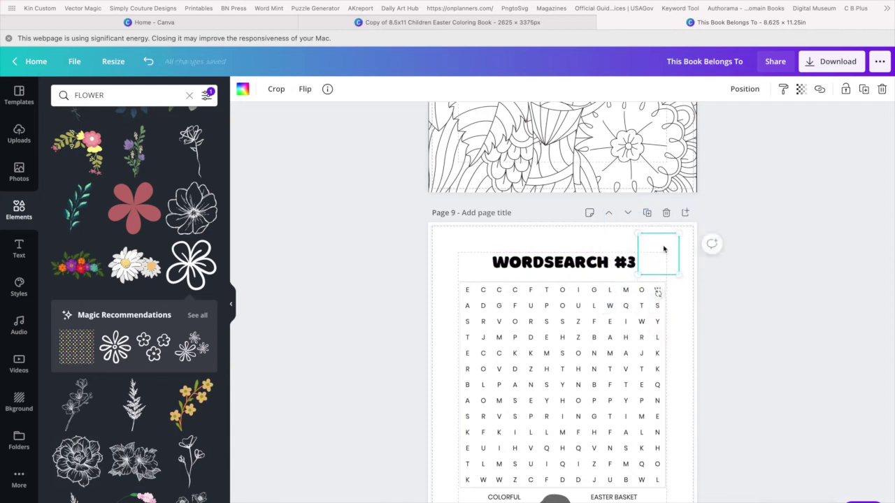
Step: Recolor the flower black, shrink it, and place a copy on each side of the WORDSEARCH #3 title on page 9
click(243, 89)
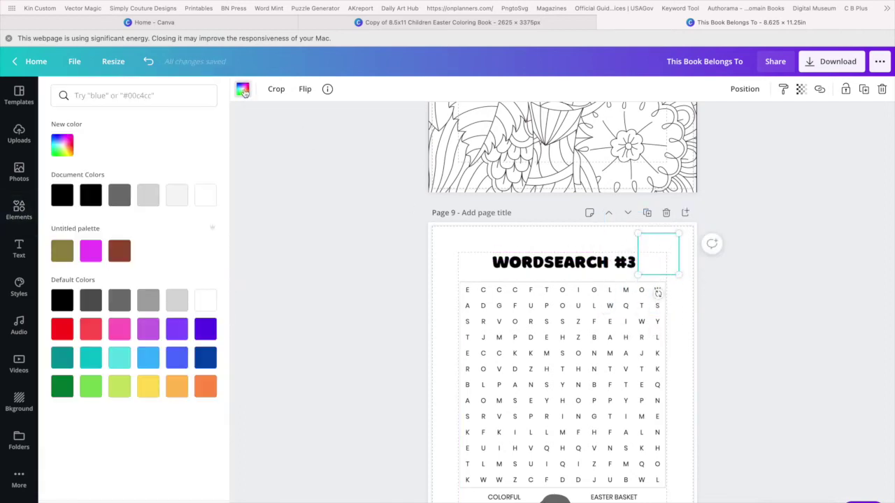
click(90, 196)
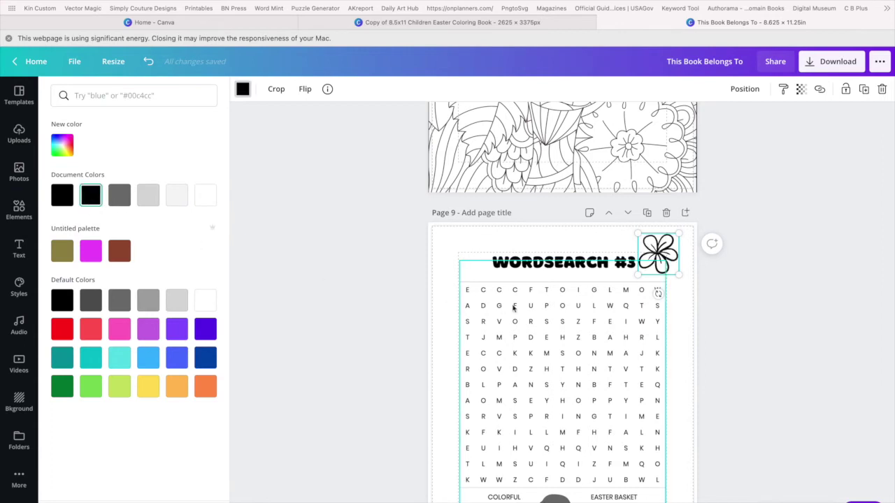
mouse_move(670, 250)
mouse_down()
mouse_move(673, 258)
mouse_move(665, 252)
mouse_up()
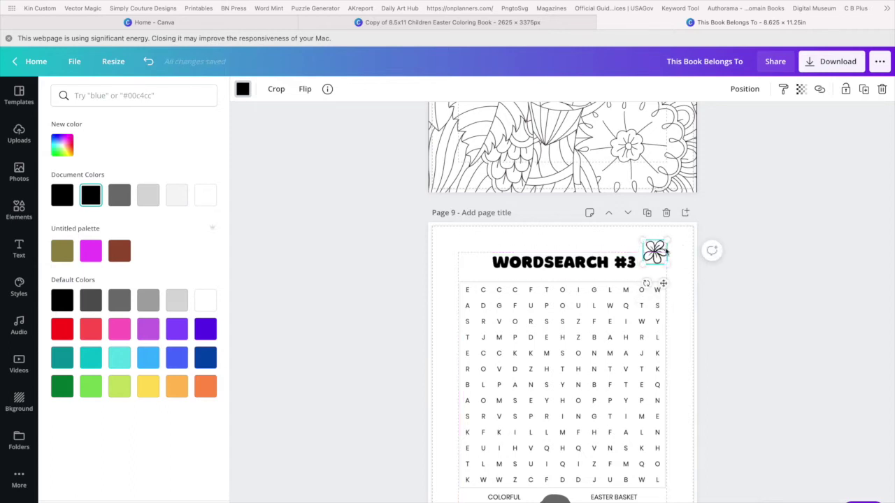
key(super+d)
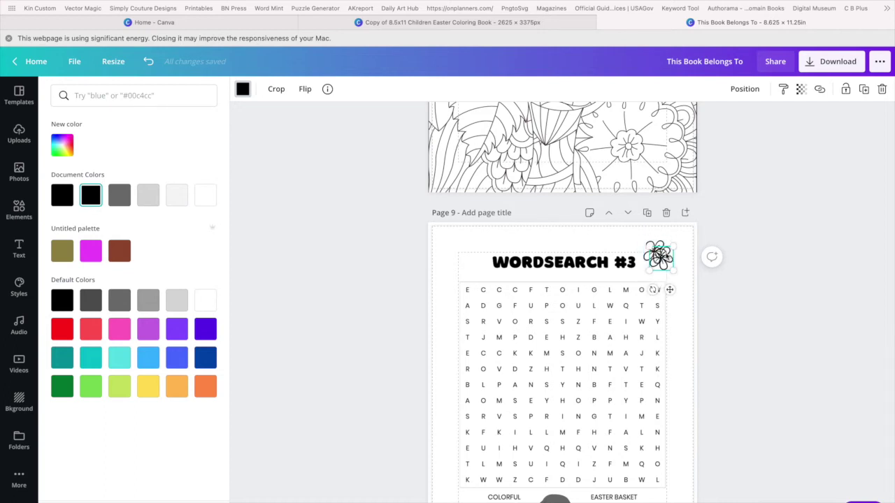
drag(463, 256, 466, 252)
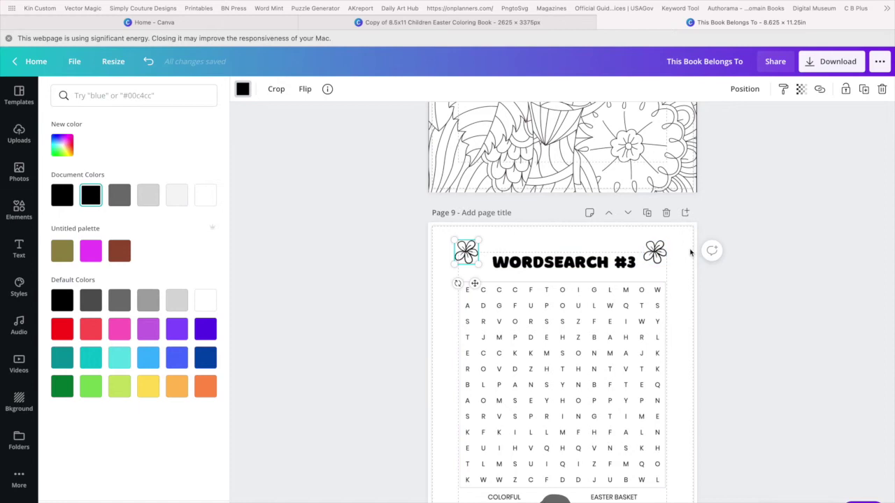
Step: Delete both flowers beside the WORDSEARCH #3 title on page 9
key(Escape)
scroll(691, 253, down, 5)
scroll(691, 252, up, 3)
scroll(691, 253, up, 8)
scroll(691, 253, up, 15)
scroll(690, 252, down, 7)
scroll(691, 252, down, 15)
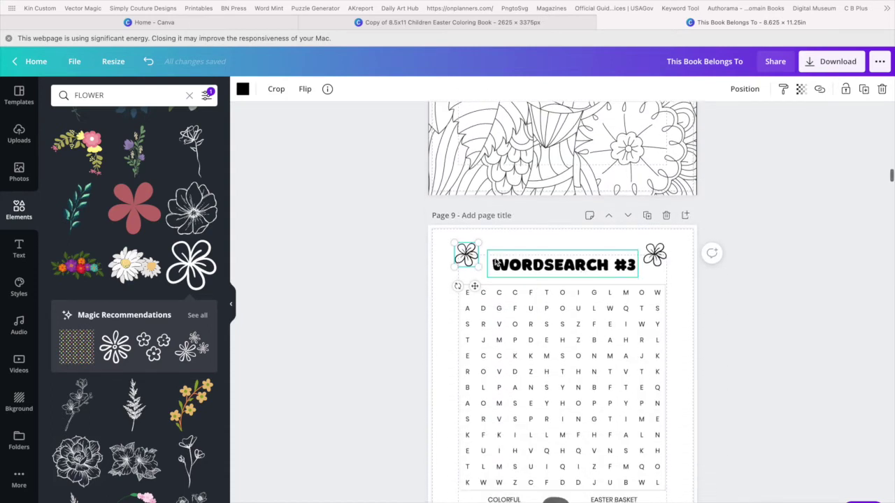
drag(466, 254, 475, 267)
key(Delete)
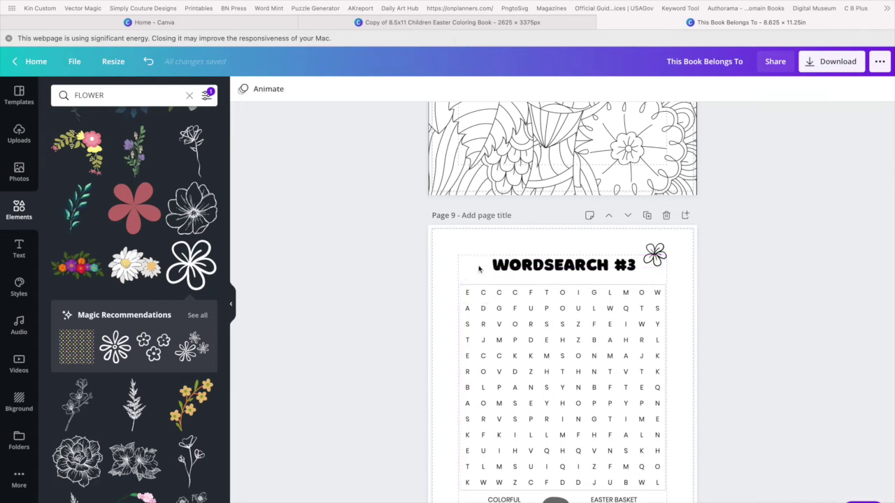
click(657, 253)
key(Delete)
Step: Search the elements library for EASTER EGG
click(109, 95)
text(E)
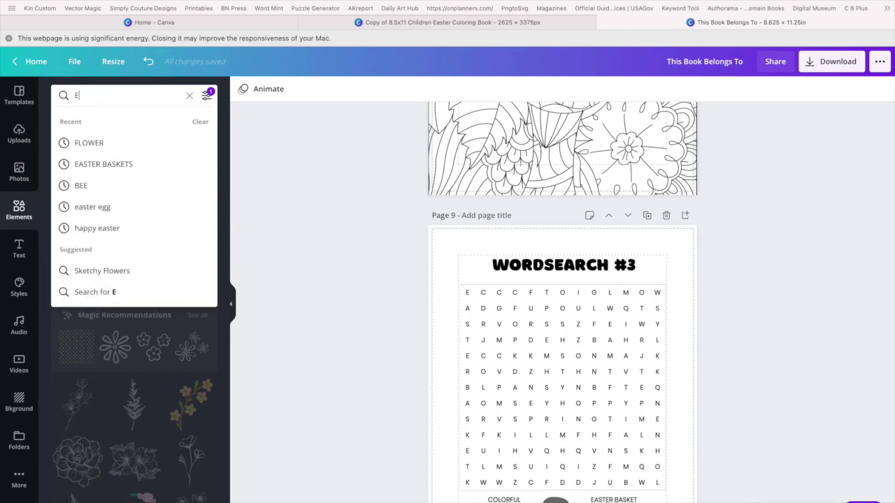
text(ASTER)
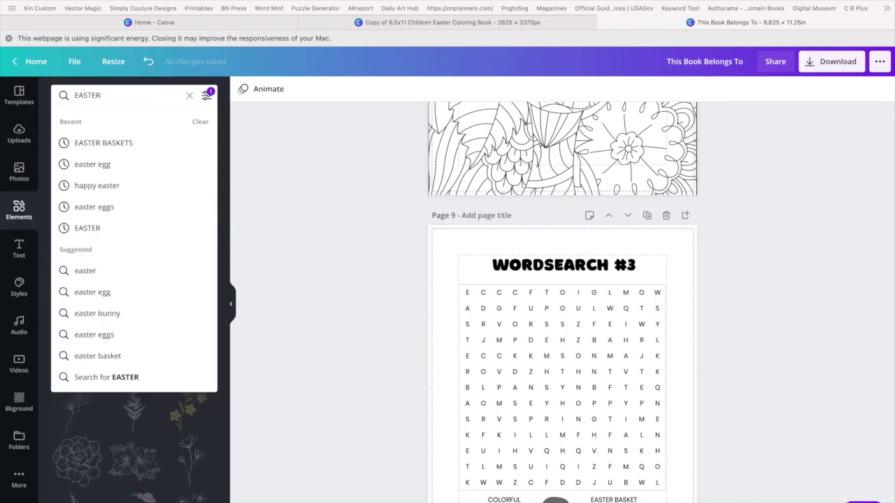
text( EGG)
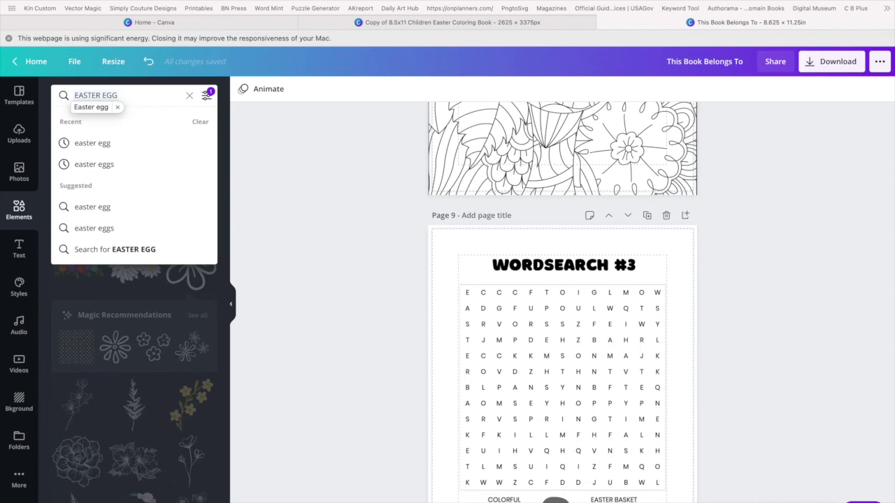
key(Return)
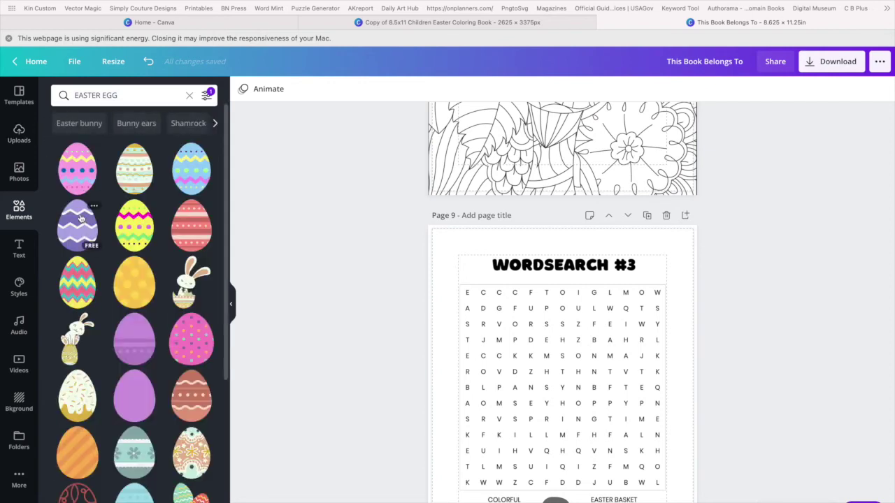
Step: Add the pink zigzag Easter egg to page 9, shrink and tilt it, and place it just before the WORDSEARCH #3 title
click(79, 180)
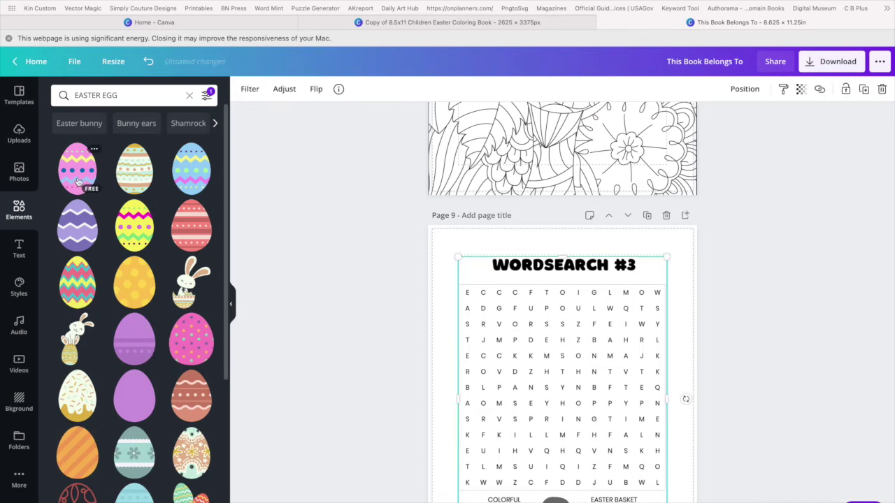
drag(668, 258, 468, 298)
drag(474, 269, 481, 268)
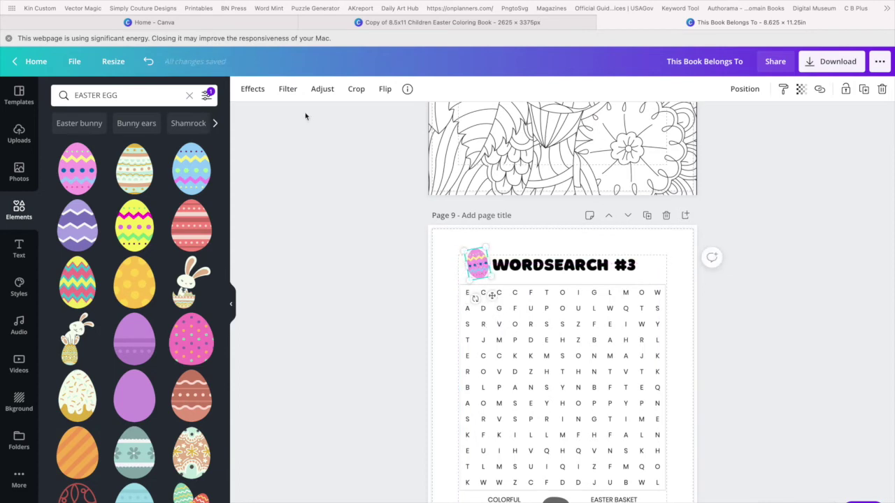
Step: Apply the Greyscale filter to the egg and place a copy, tilted the opposite way, at the other end of the title
click(255, 91)
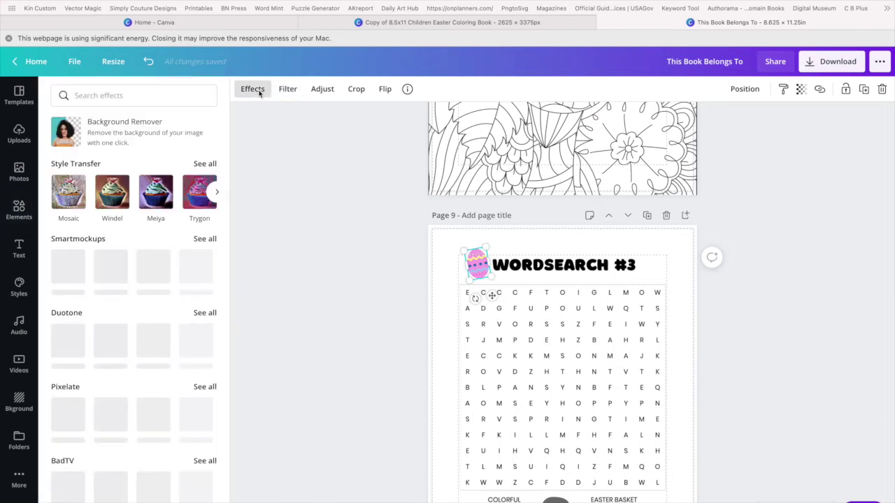
click(293, 89)
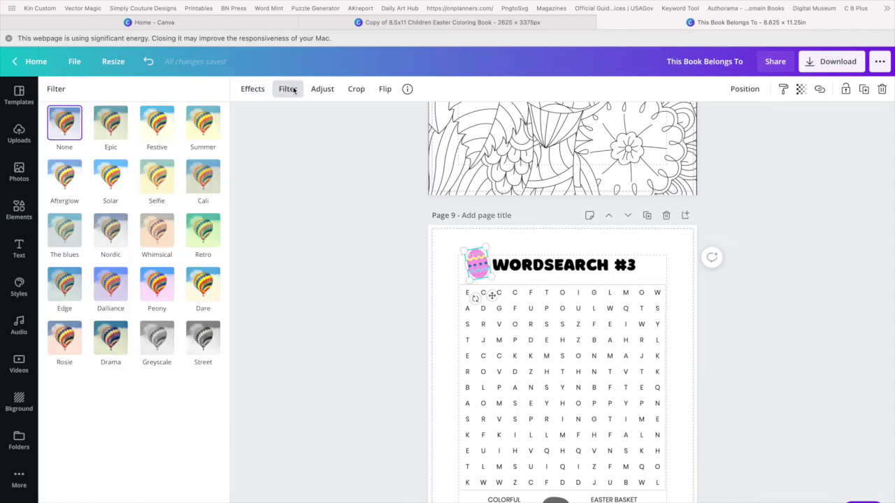
click(163, 348)
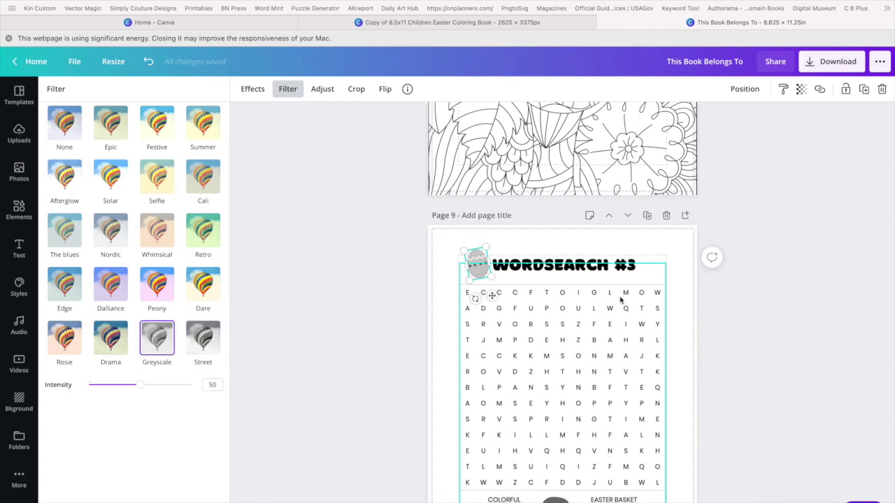
key(Escape)
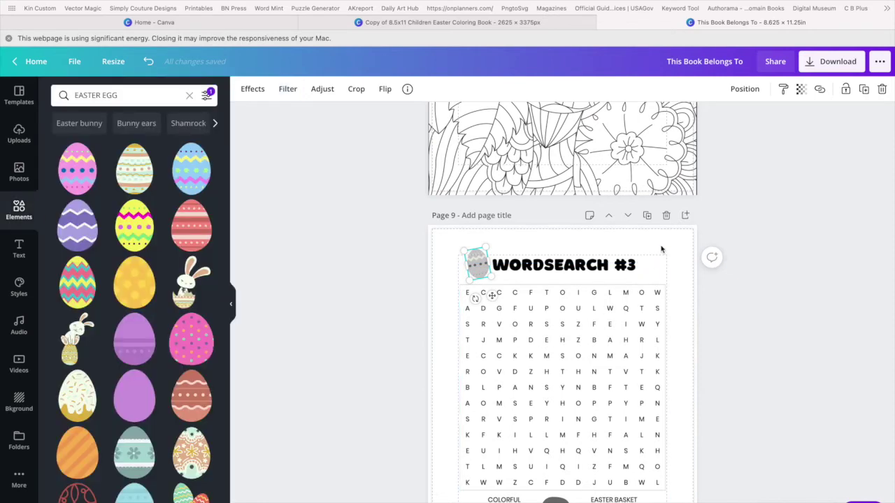
drag(477, 269, 628, 288)
drag(653, 260, 655, 273)
Step: Try to copy the WORDSEARCH #3 title and both eggs from page 9 onto blank page 13
click(482, 264)
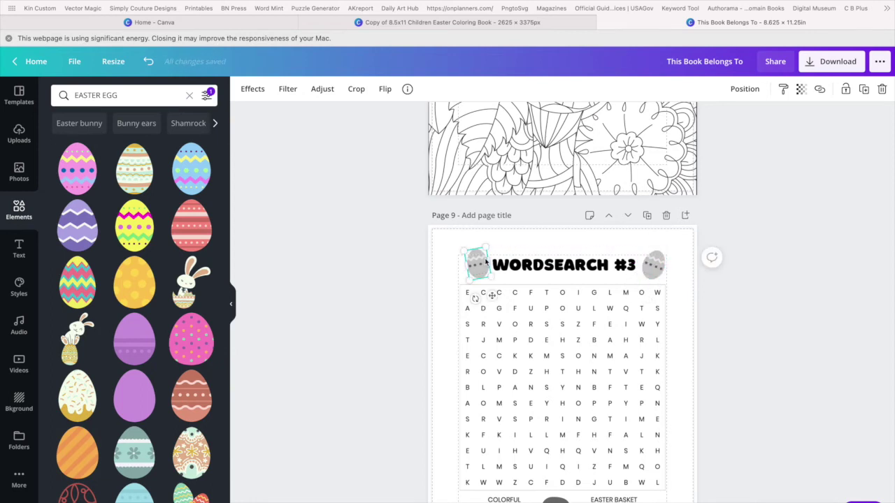
shift+click(521, 270)
shift+click(656, 272)
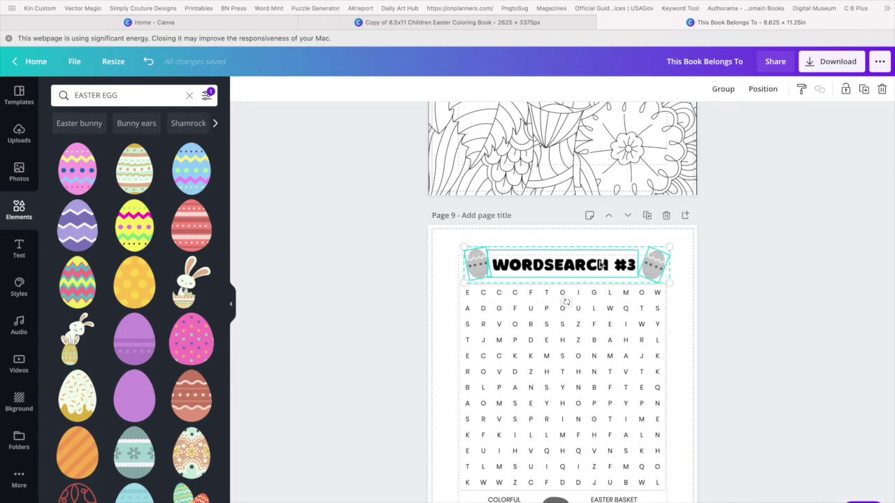
scroll(600, 264, down, 15)
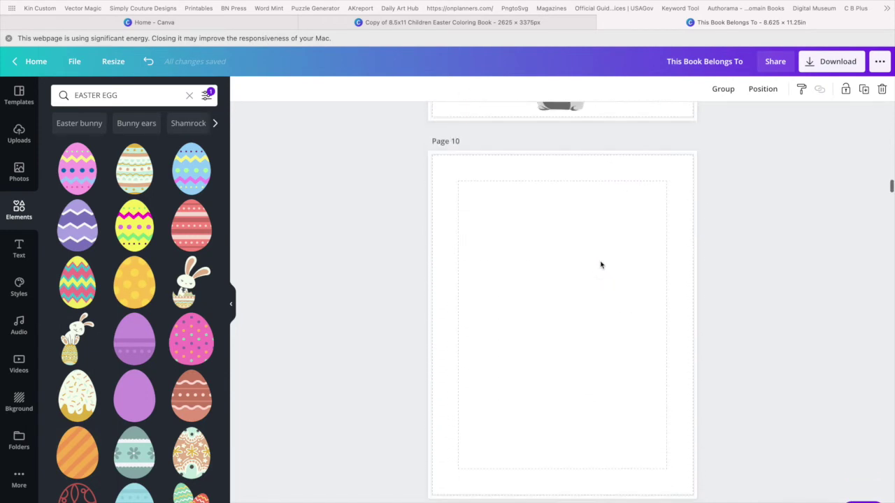
scroll(600, 265, down, 5)
scroll(600, 265, up, 3)
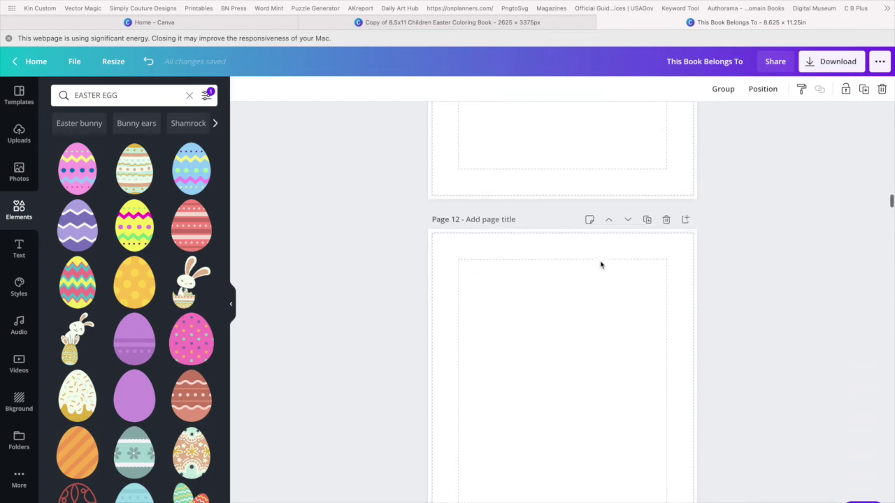
scroll(600, 264, down, 4)
scroll(600, 265, down, 5)
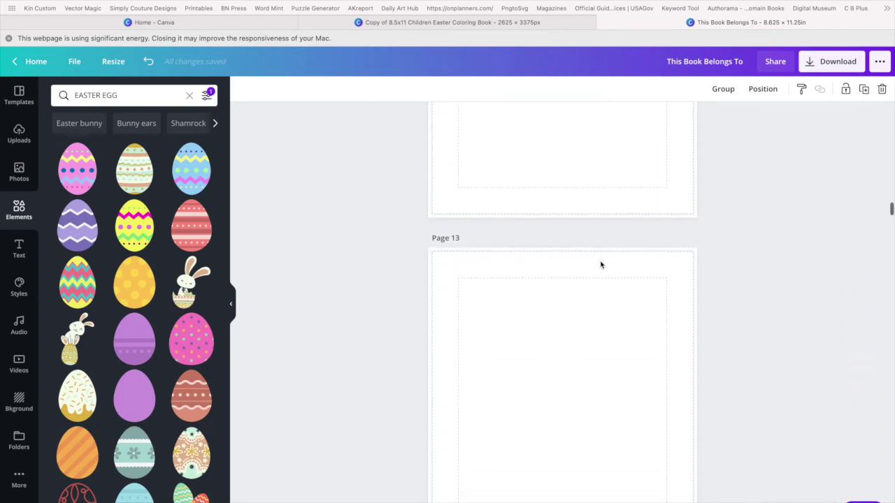
click(601, 265)
key(cmd+v)
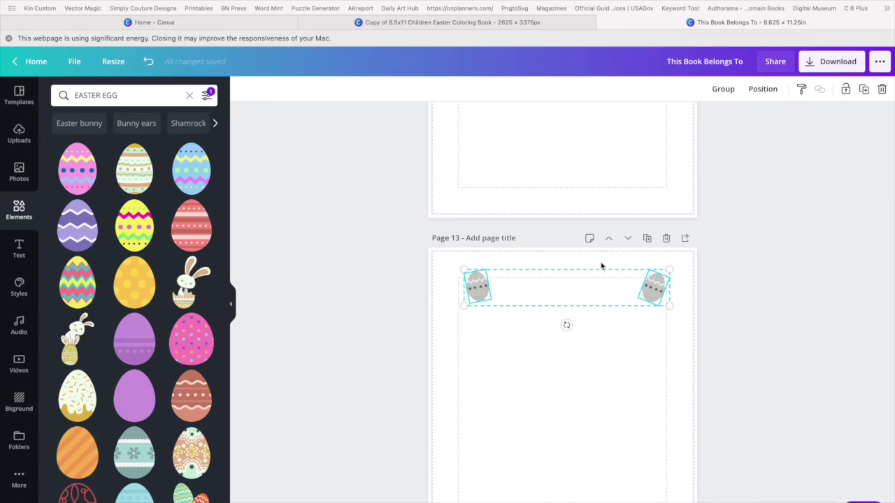
click(568, 294)
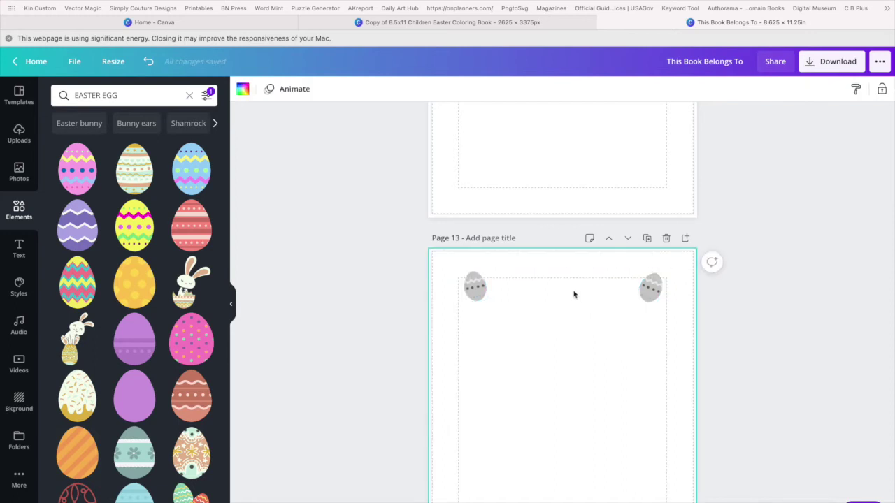
key(Escape)
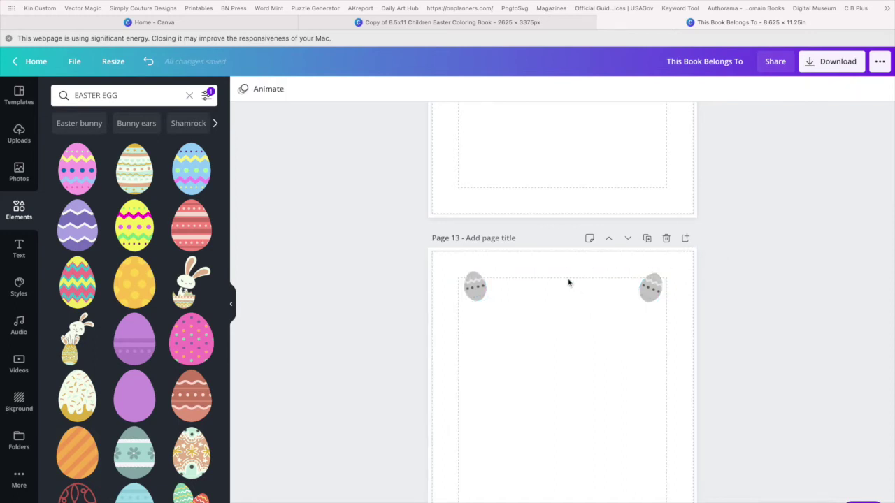
Step: Move the page 9 puzzle lower to clear the title, and replace page 13's two eggs with a copy of the title and its eggs
scroll(569, 282, up, 20)
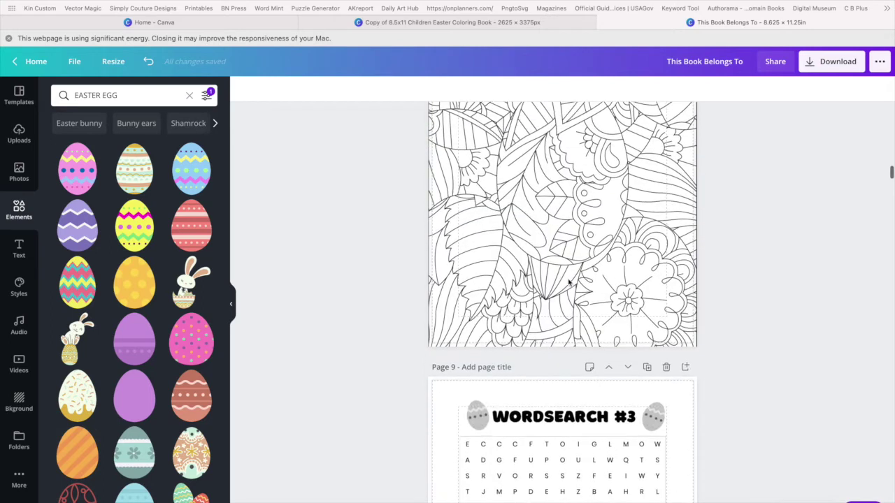
drag(514, 459, 519, 494)
drag(448, 398, 683, 431)
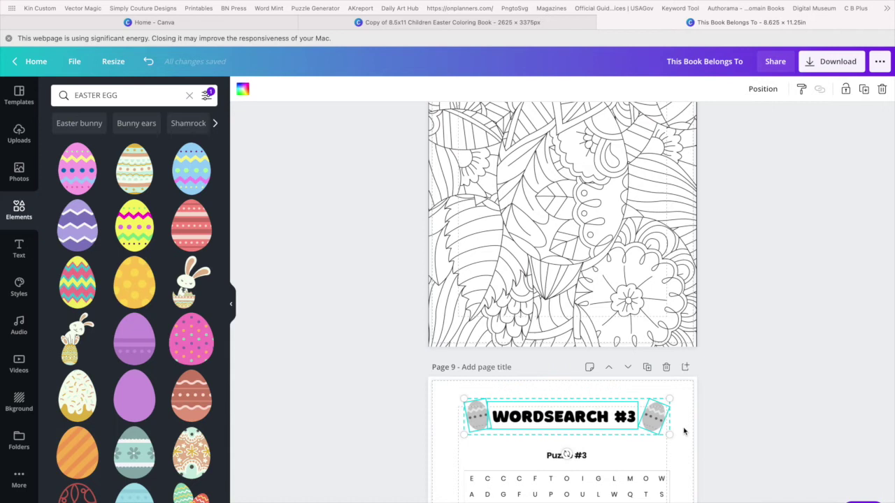
scroll(684, 431, down, 15)
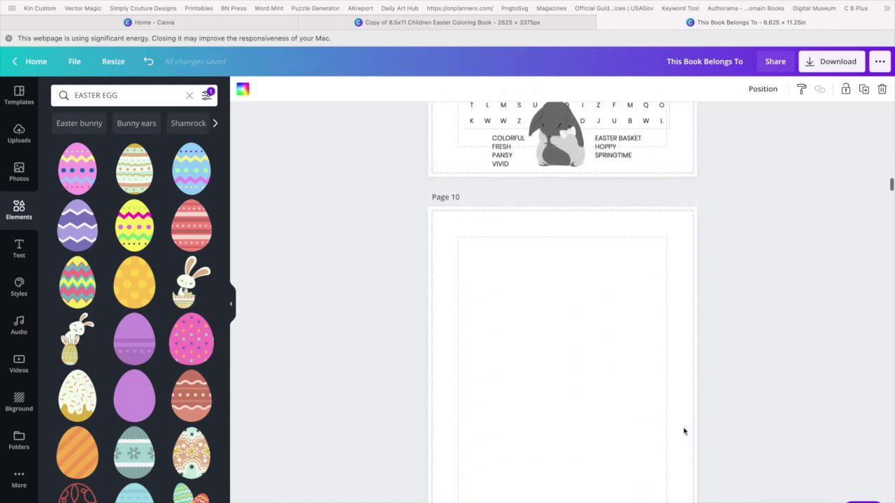
scroll(684, 432, down, 5)
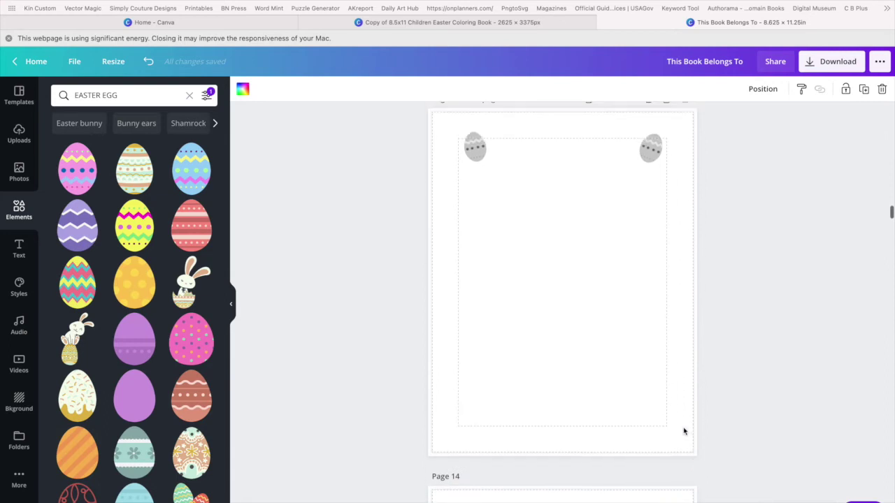
drag(628, 237, 719, 254)
key(Delete)
key(super+v)
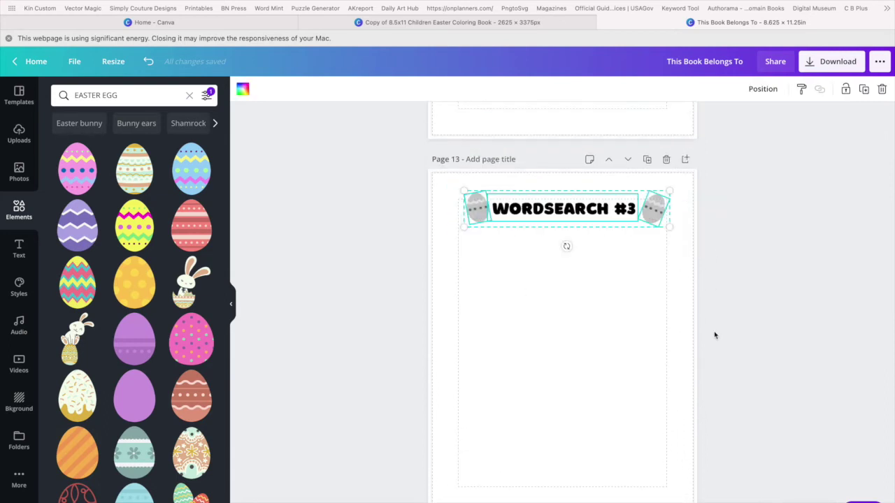
Step: Adjust the tilt of the egg following the WORDSEARCH #3 title on page 13
click(608, 322)
scroll(608, 322, up, 4)
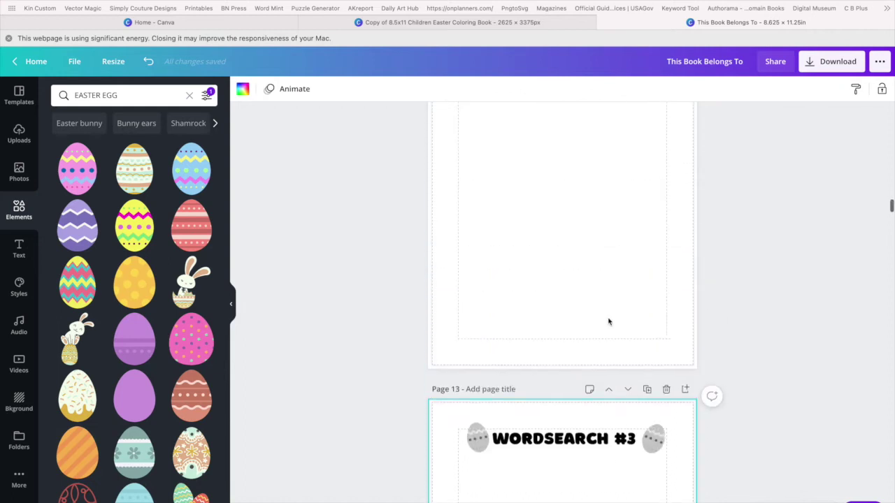
drag(651, 453, 661, 455)
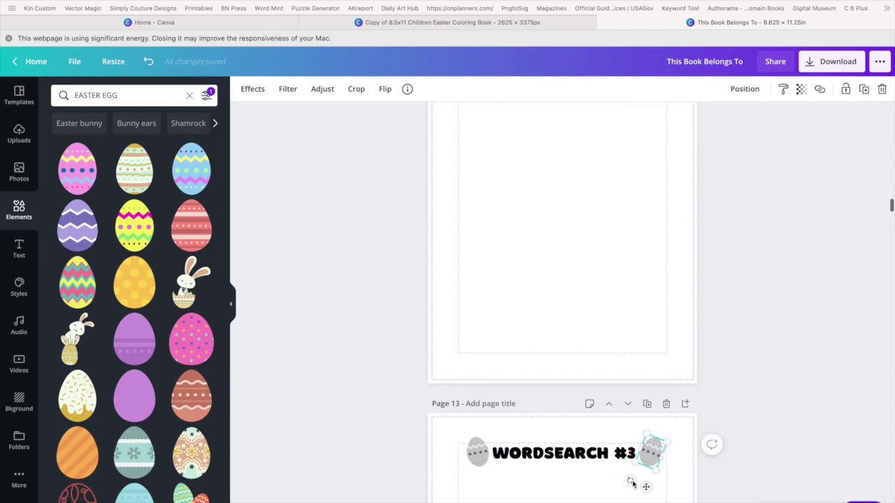
drag(631, 483, 634, 483)
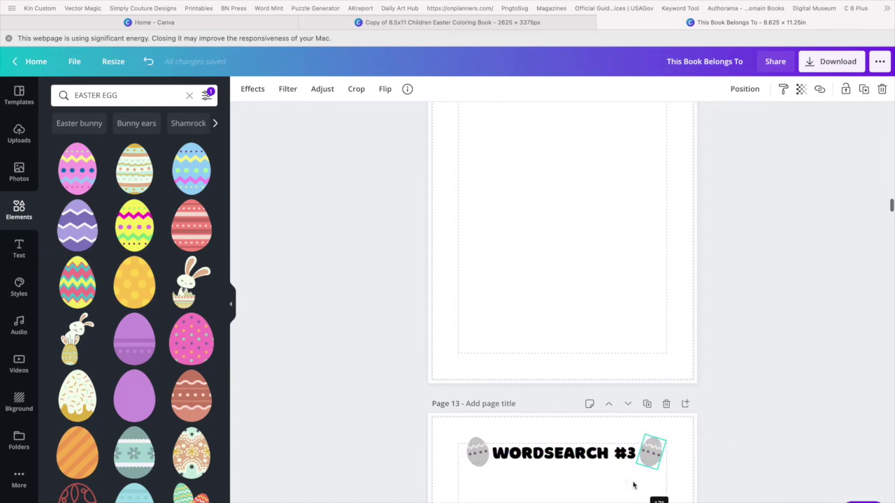
Step: Delete both eggs beside the WORDSEARCH #3 title on page 9 and move the puzzle up closer to the title
scroll(609, 323, up, 20)
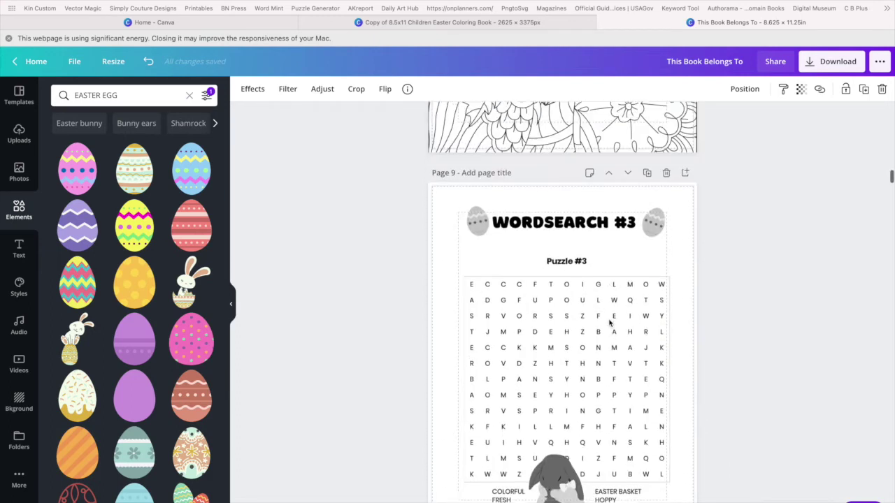
scroll(609, 323, down, 2)
click(482, 213)
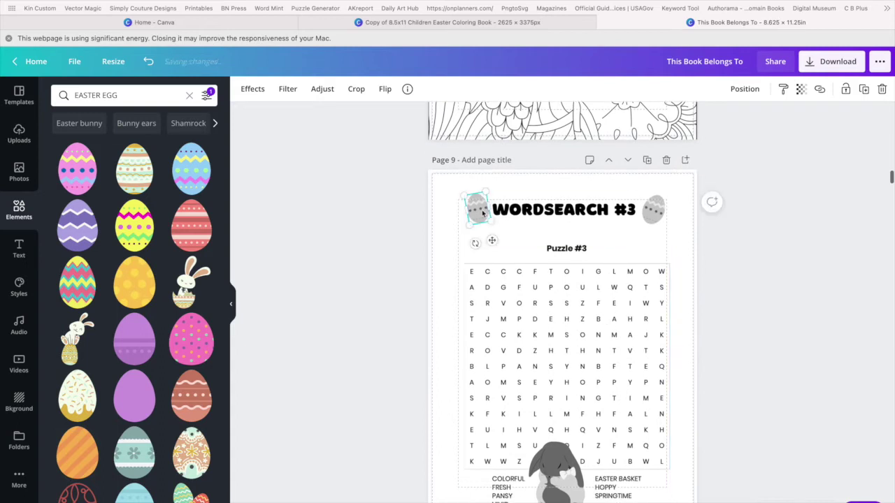
key(Delete)
click(656, 210)
key(Delete)
click(608, 290)
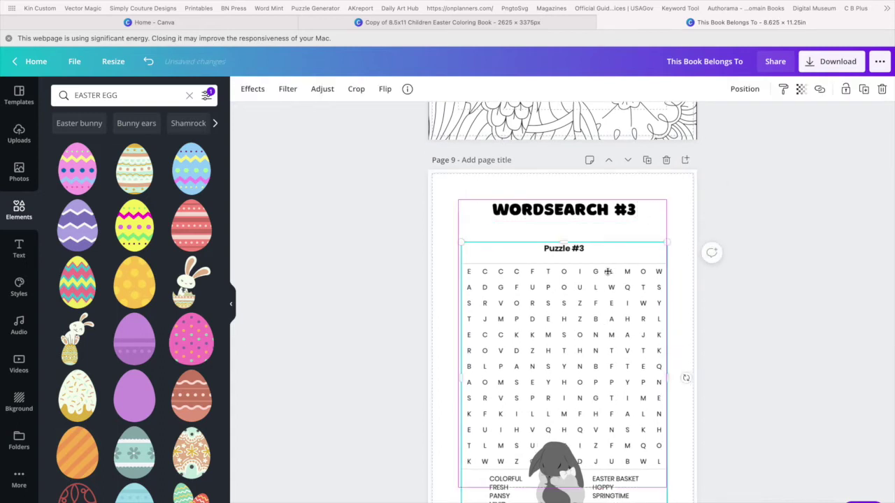
drag(608, 290, 607, 256)
scroll(593, 300, down, 5)
scroll(592, 301, up, 8)
scroll(593, 300, up, 20)
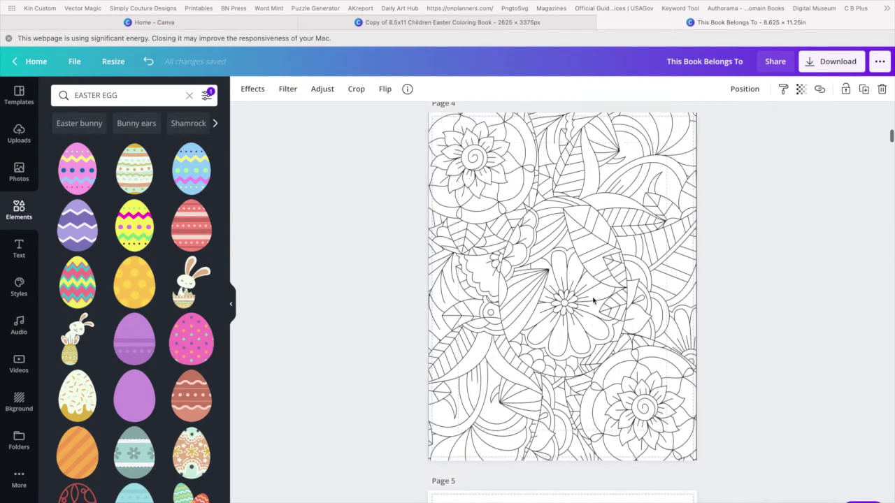
scroll(593, 301, up, 1)
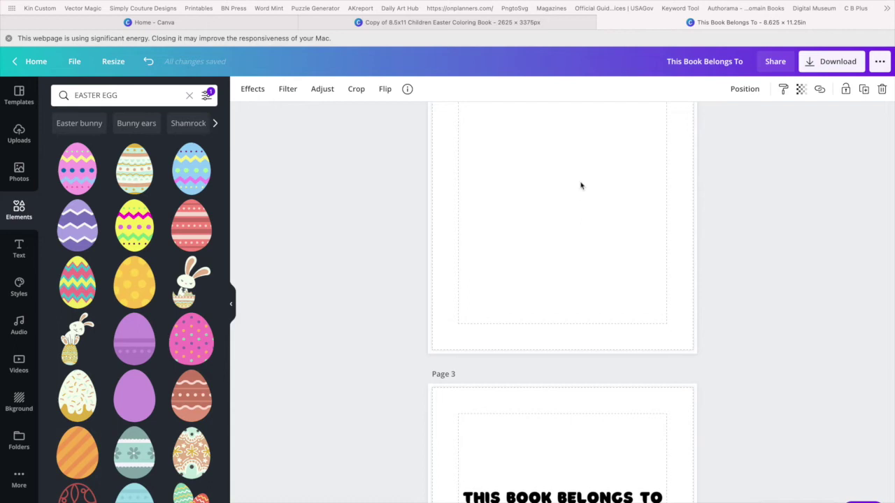
Step: Switch to the Copy of 8.5x11 Children Easter Coloring Book design and look through its front and back cover pages
click(475, 24)
scroll(549, 186, down, 6)
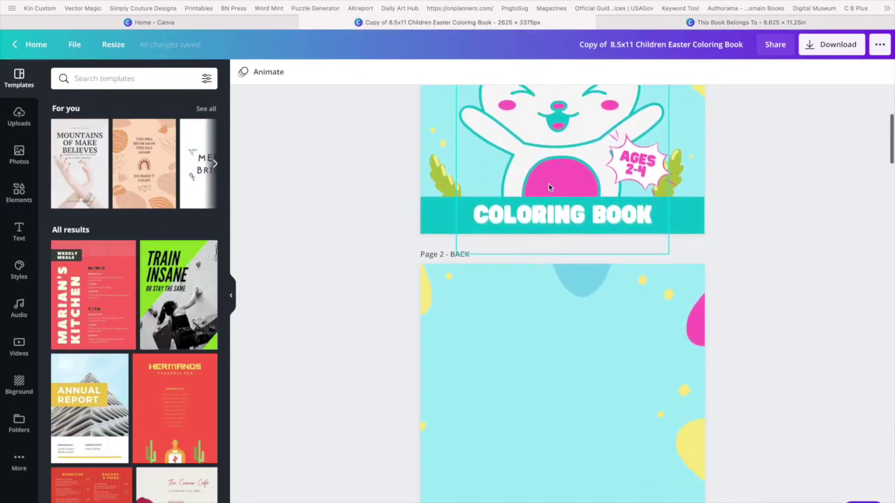
scroll(550, 187, down, 15)
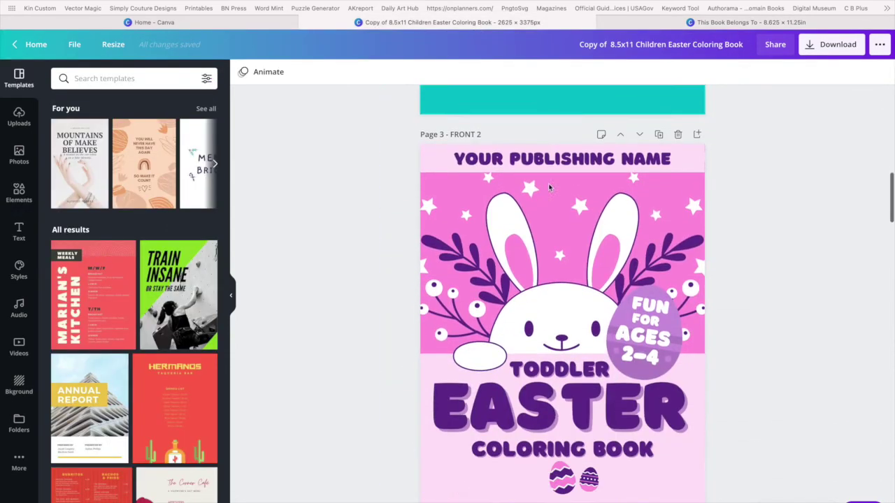
scroll(550, 187, down, 15)
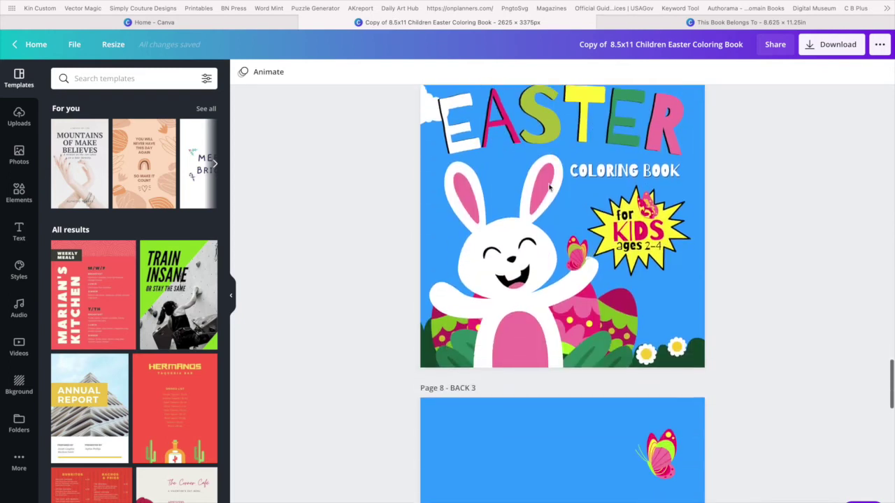
scroll(548, 183, down, 10)
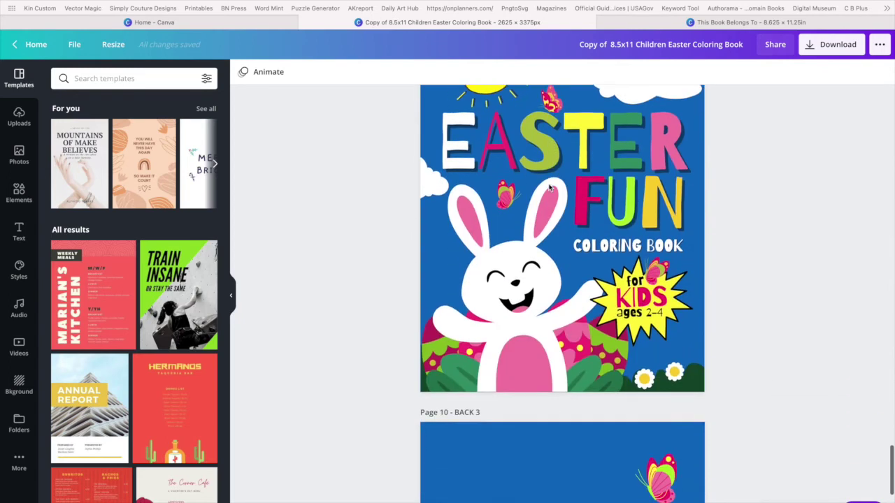
scroll(548, 183, up, 5)
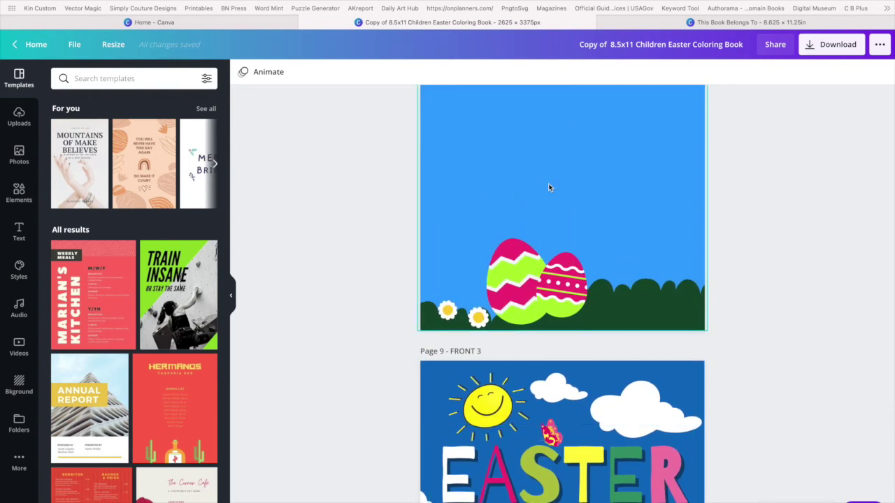
scroll(548, 183, down, 10)
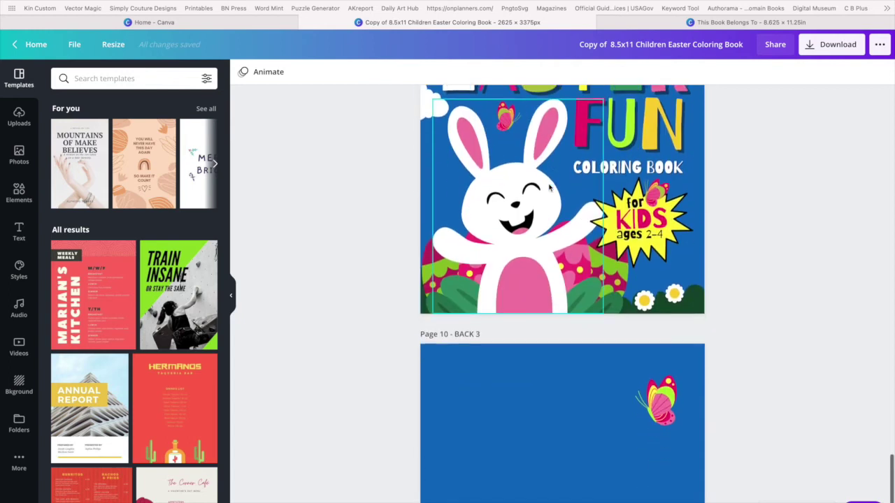
scroll(548, 184, up, 3)
scroll(549, 186, up, 5)
scroll(548, 186, down, 5)
scroll(548, 186, up, 15)
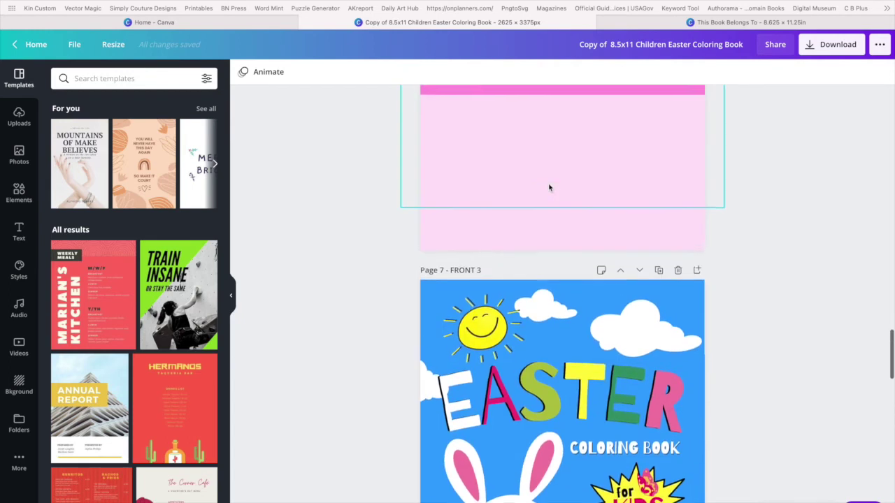
scroll(549, 186, up, 15)
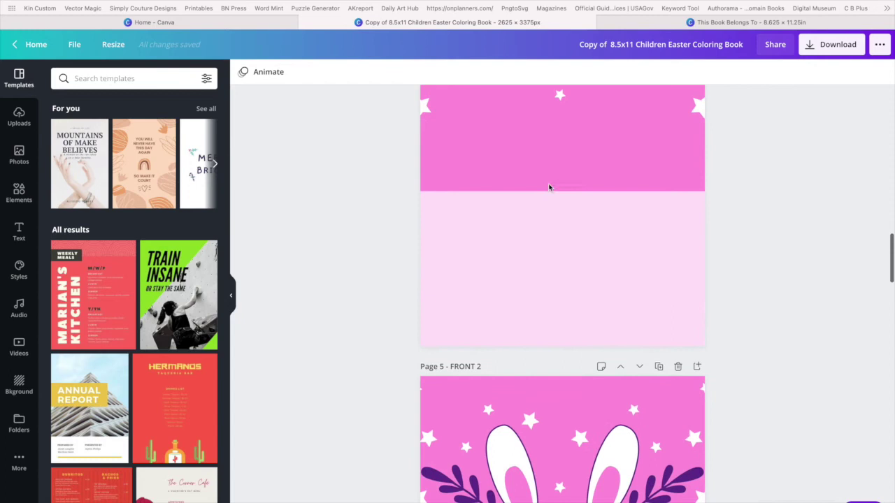
scroll(549, 186, up, 10)
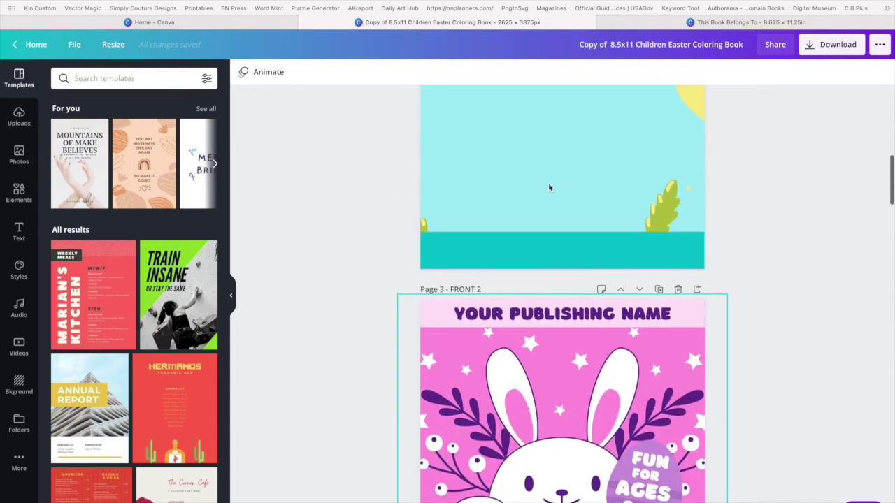
scroll(549, 187, up, 10)
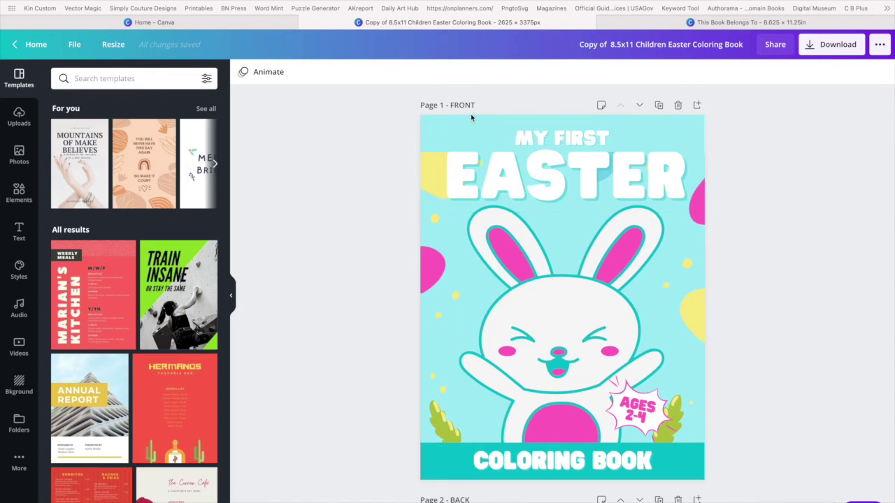
Step: Duplicate the MY FIRST EASTER front cover page and delete the bunny from the copy
click(423, 284)
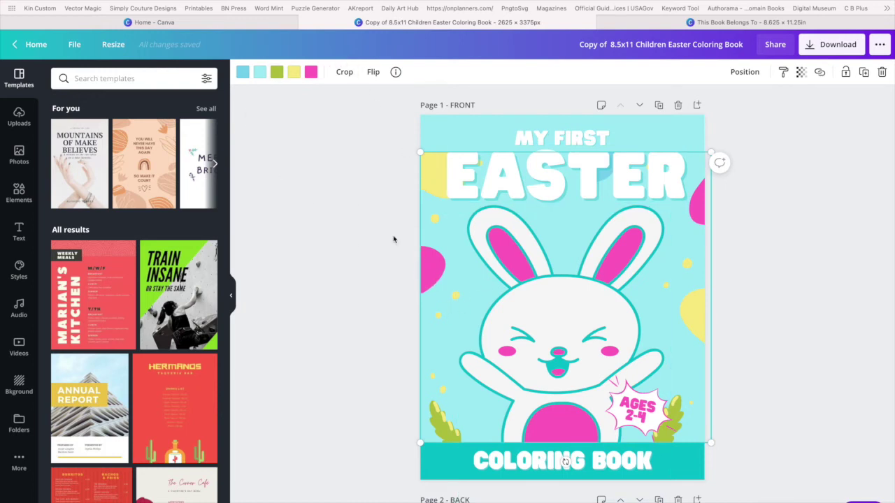
click(556, 279)
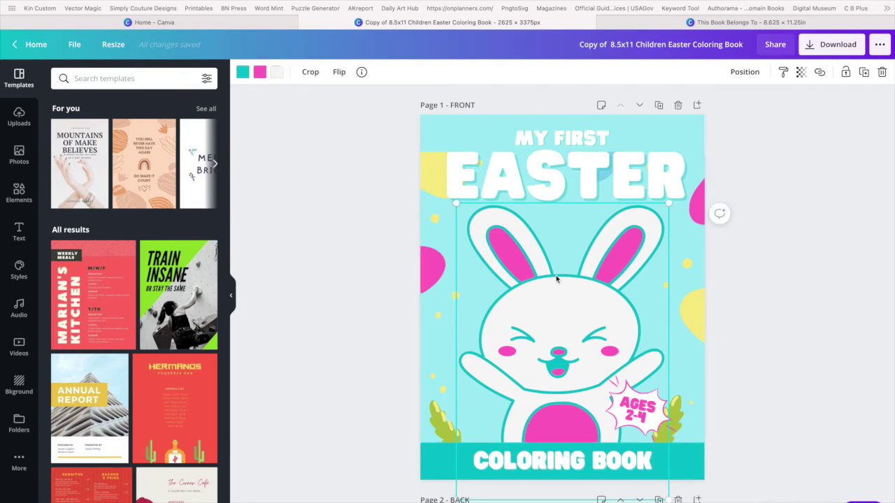
click(659, 106)
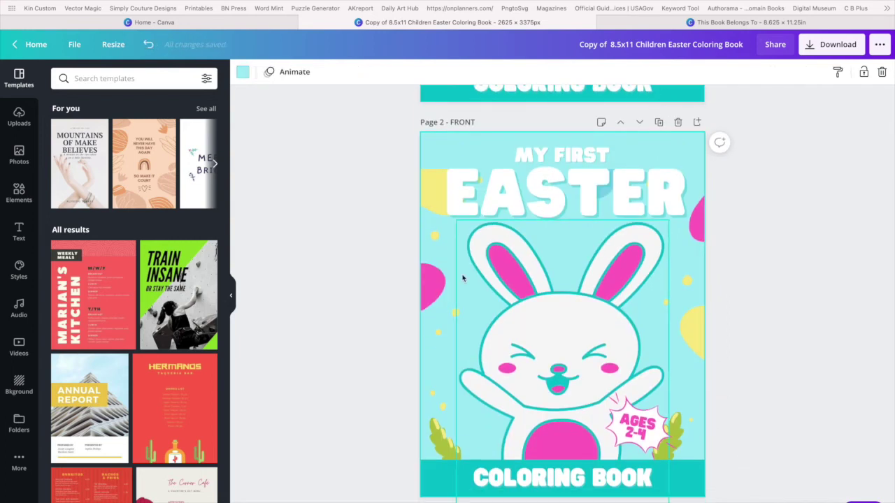
click(544, 302)
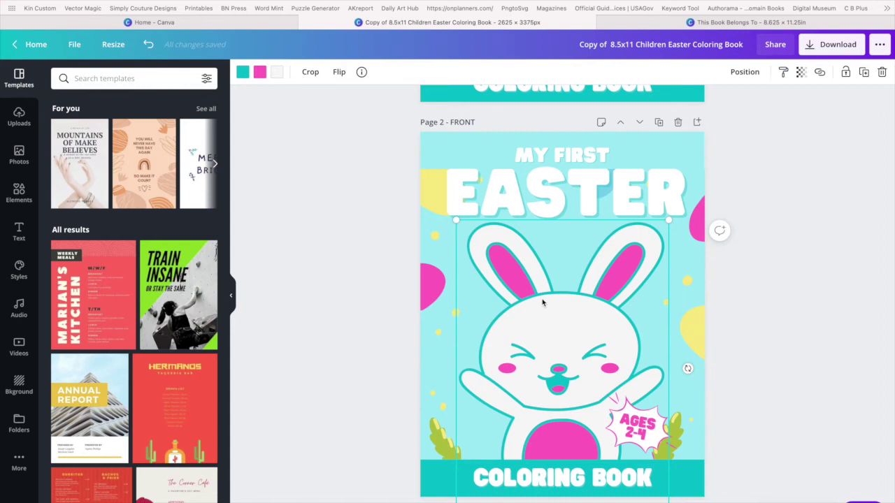
key(Delete)
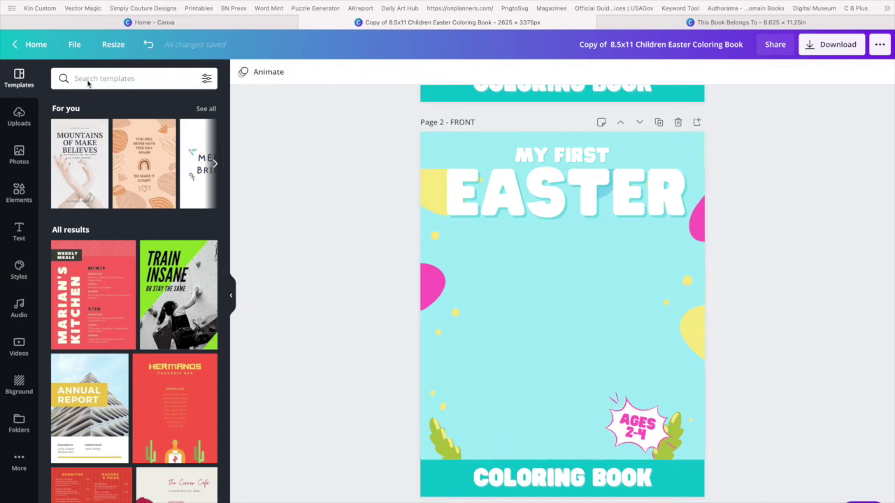
Step: Search the elements for BUNNY RABBIT and filter the results to free items
click(19, 195)
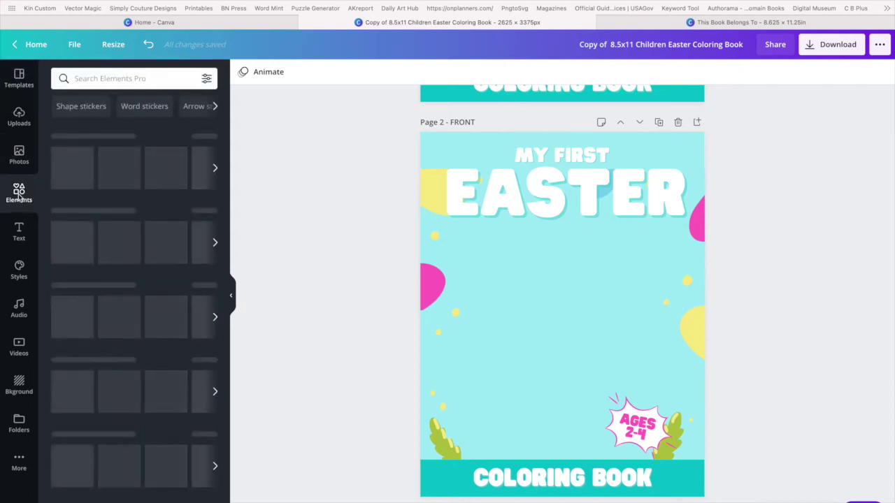
click(141, 78)
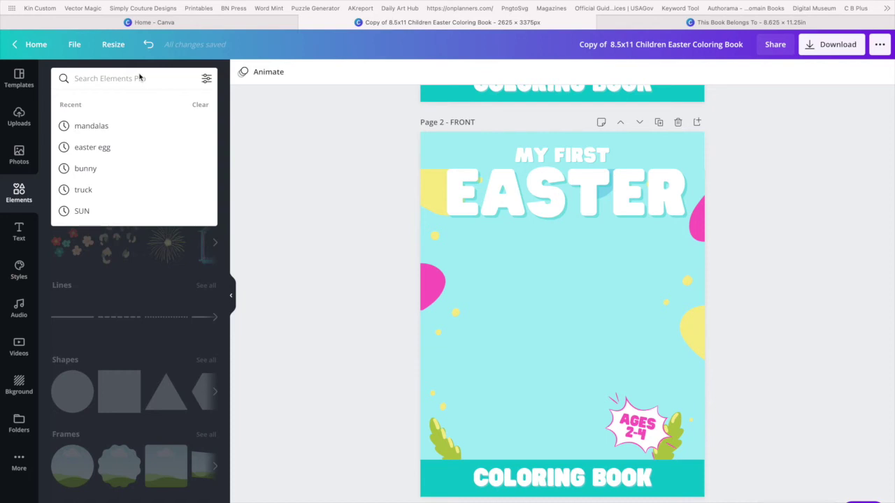
text(BUNNY)
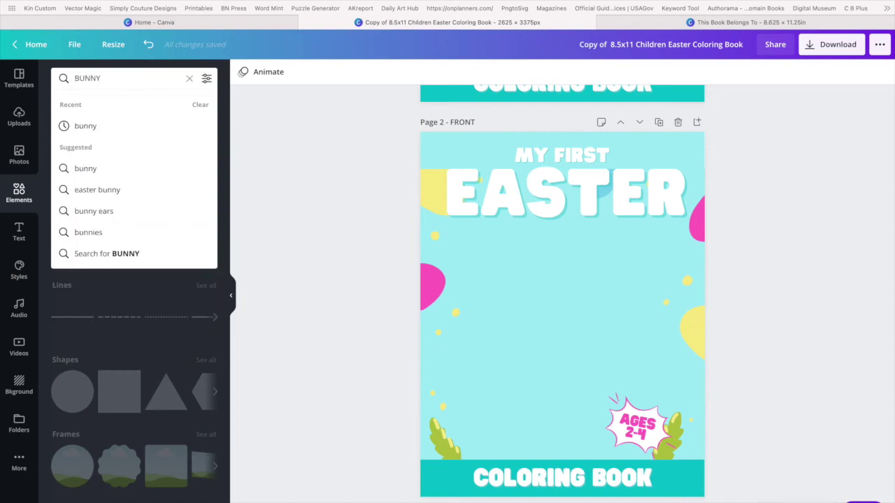
text( RABBI)
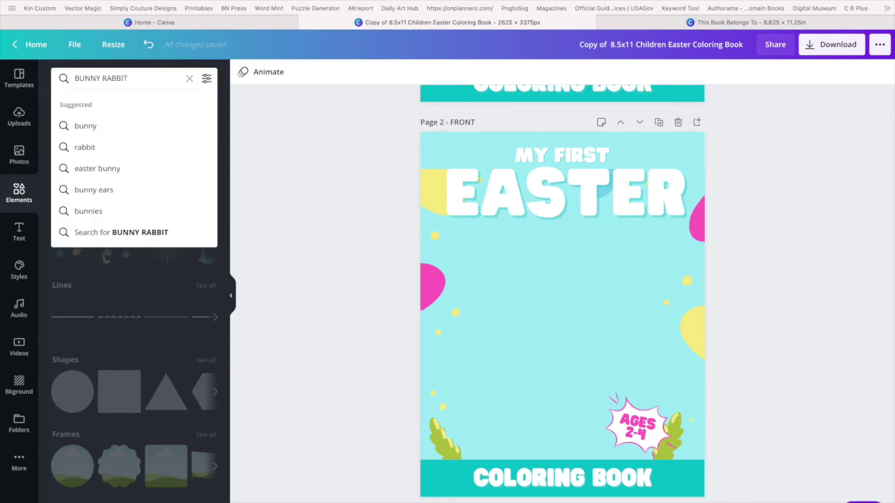
text(T)
key(Return)
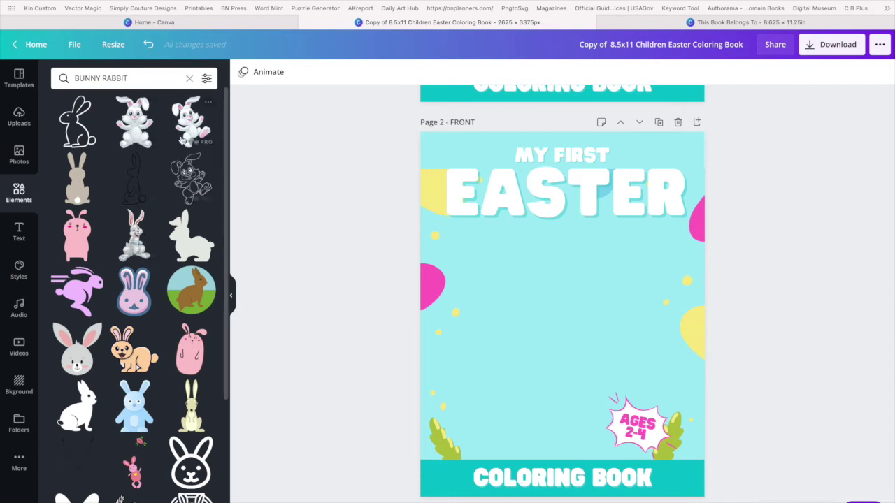
click(206, 78)
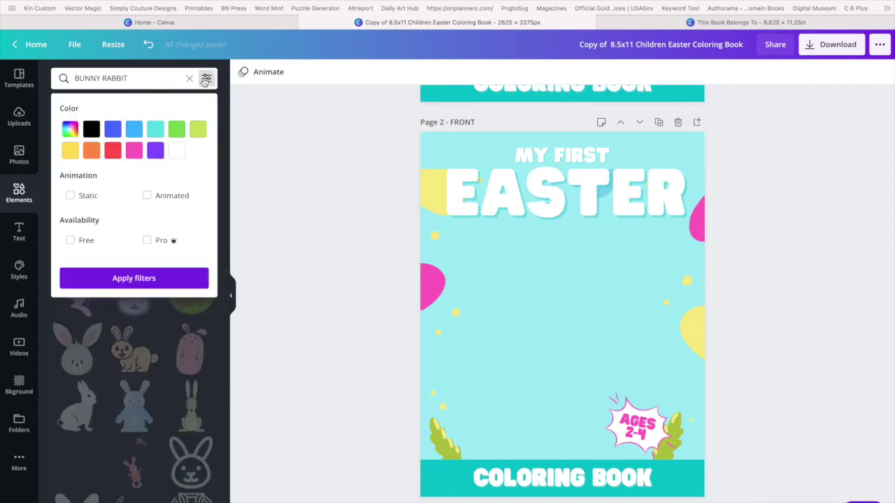
click(71, 240)
click(116, 278)
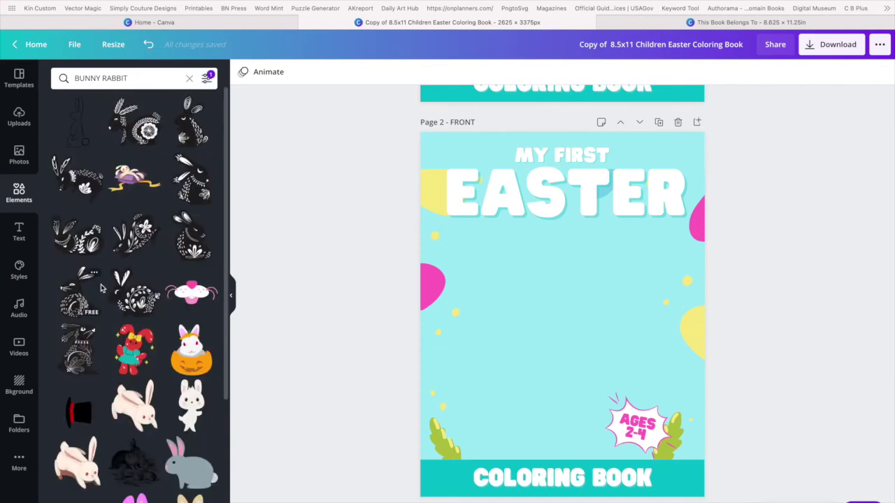
Step: Add the standing white bunny to the page 2 cover, shrink it and place its feet on the COLORING BOOK band
scroll(135, 292, down, 2)
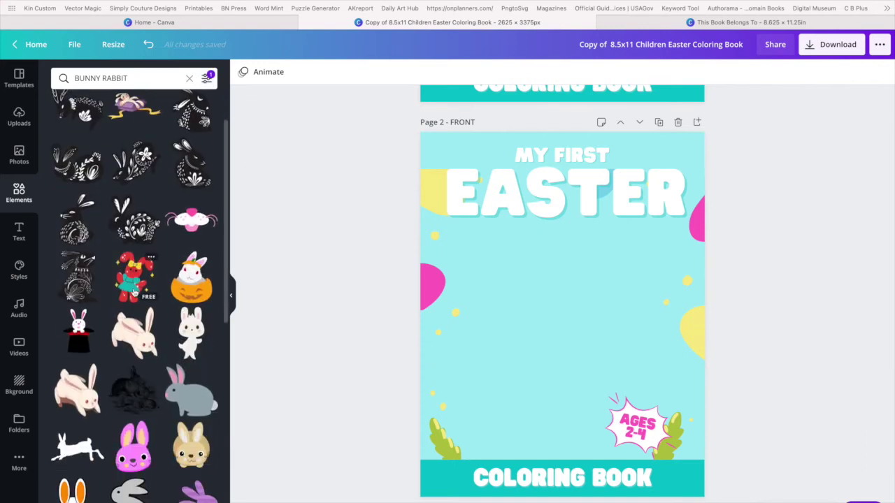
scroll(134, 292, down, 4)
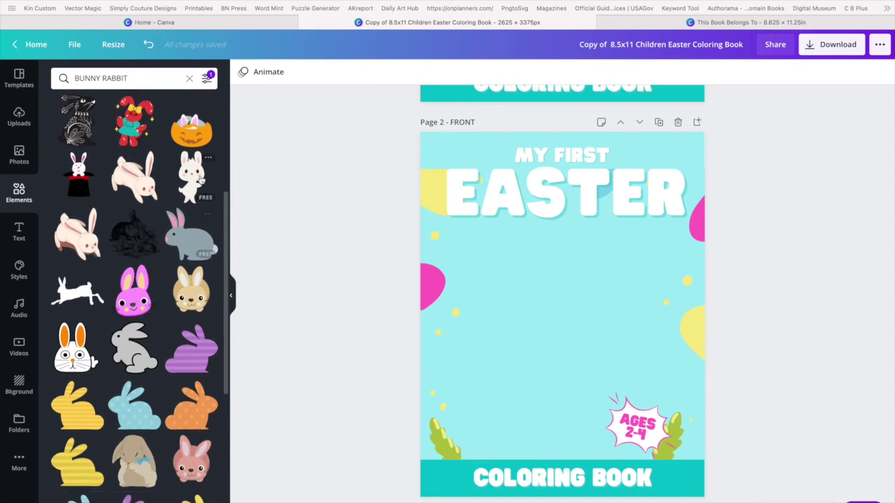
click(199, 180)
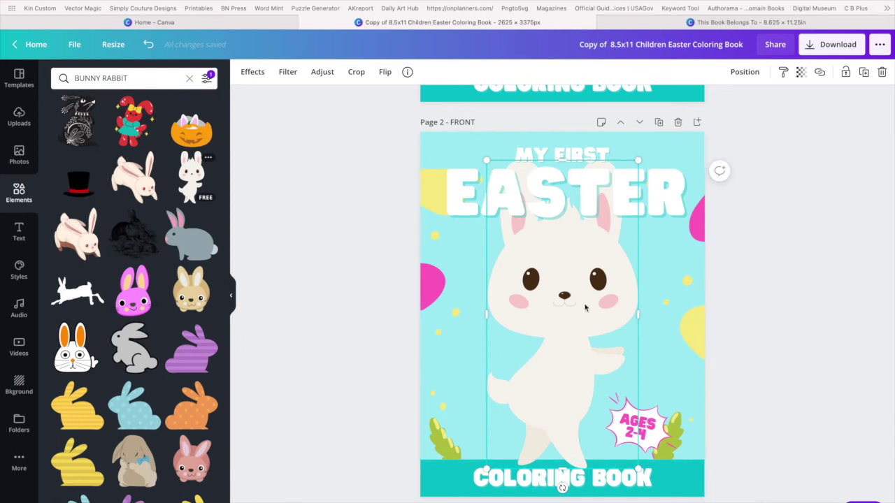
drag(582, 308, 585, 327)
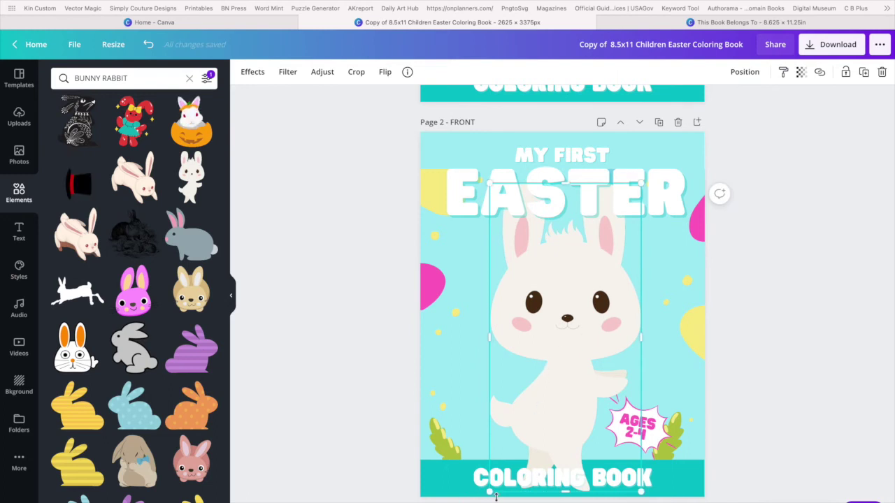
drag(489, 494, 482, 451)
drag(553, 351, 552, 342)
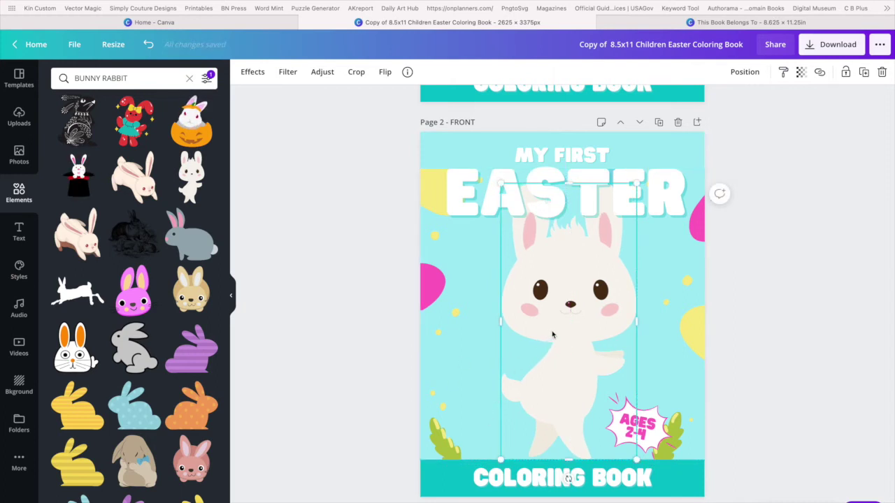
Step: Search the elements for EASTER BASKET
click(153, 80)
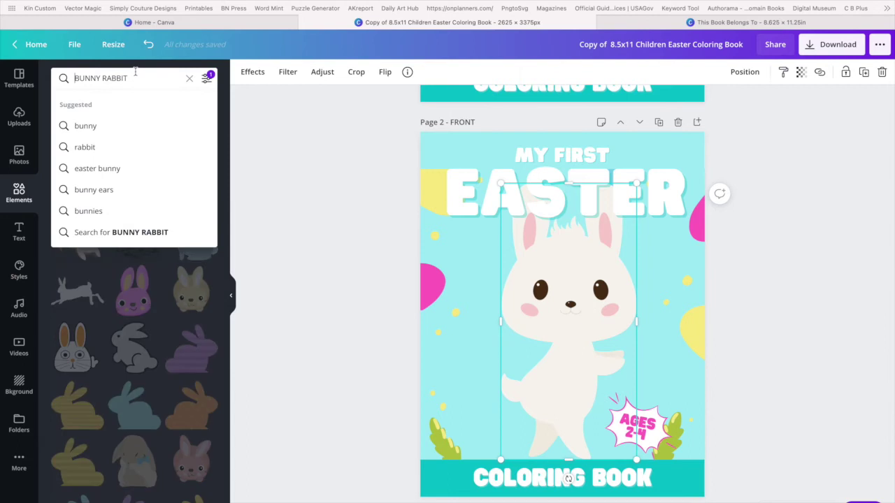
triple_click(149, 83)
text(EAS)
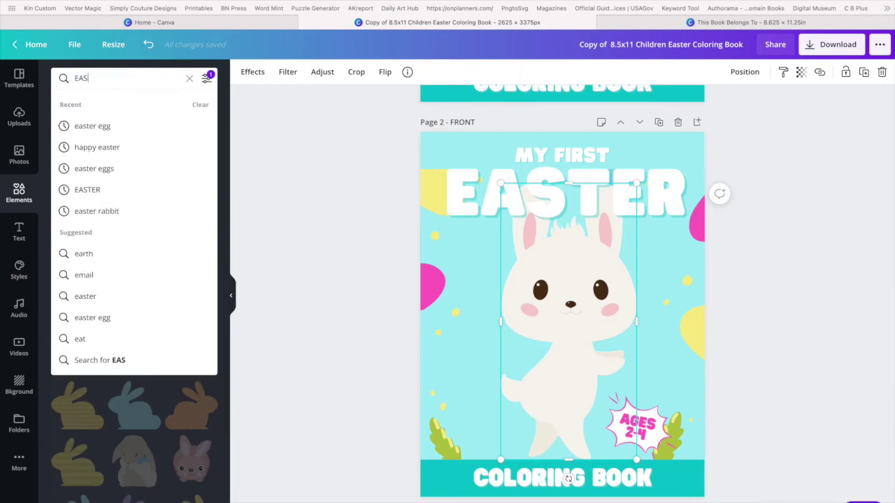
text(TER B)
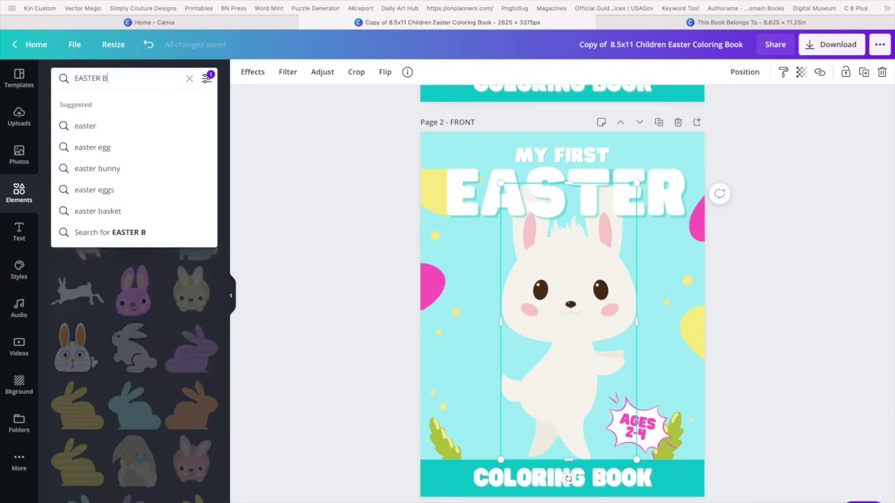
text(ASKET)
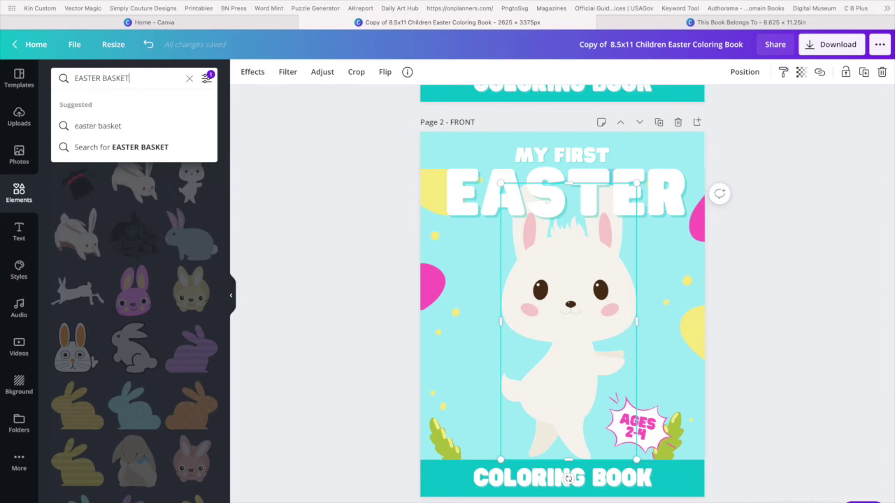
key(Return)
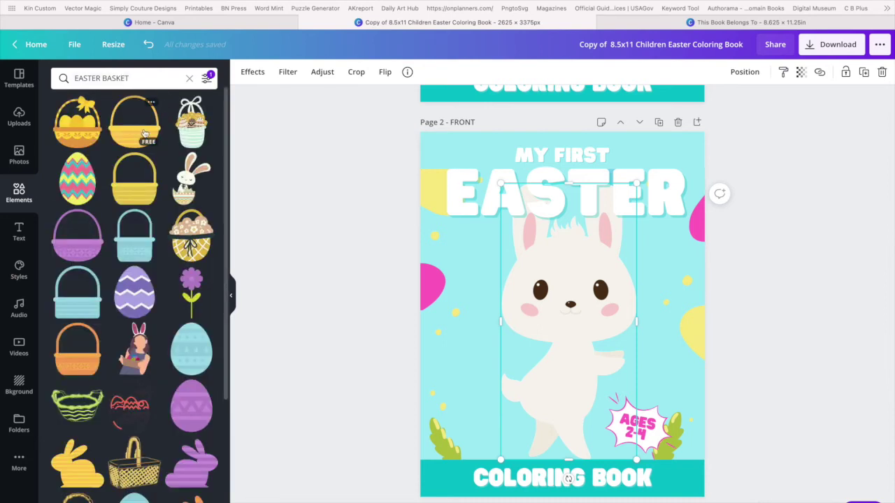
Step: Add the mint striped basket of eggs to the page 2 cover, shrink it and place it over the bunny's body
click(187, 137)
drag(567, 333, 638, 411)
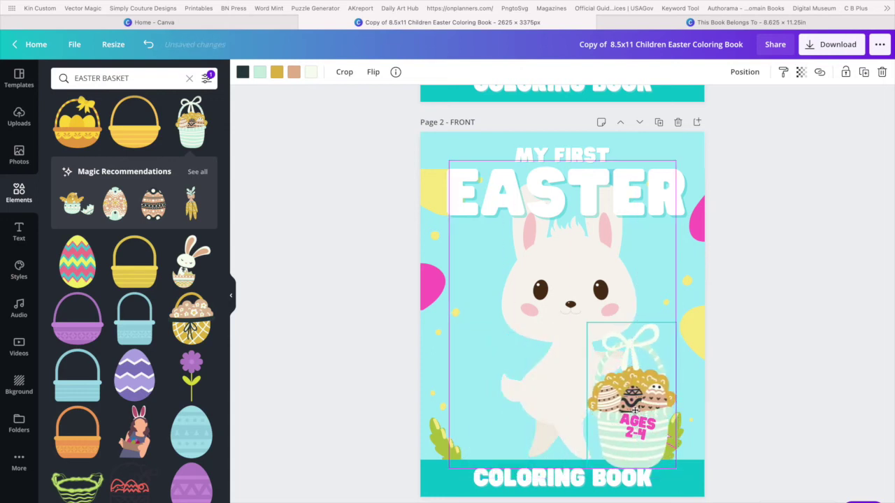
drag(637, 411, 580, 376)
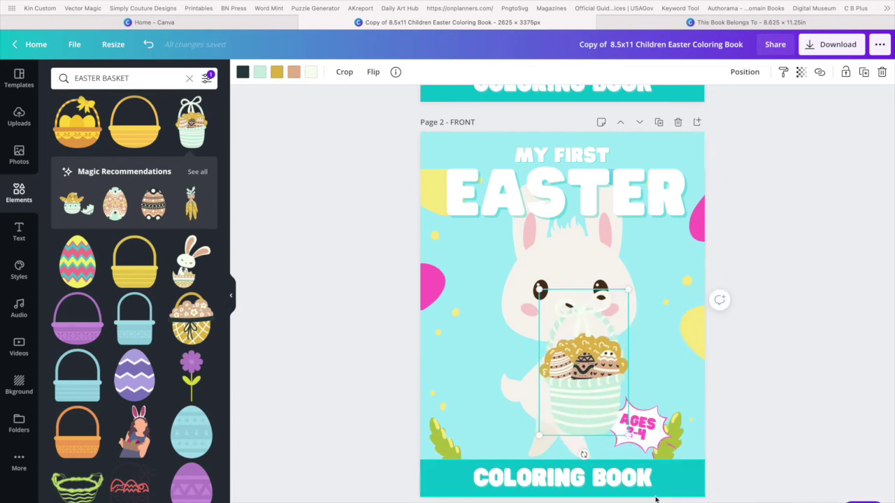
Step: Move the AGES 2-4 text and its starburst to the left side of the page 2 cover, above the leaf
click(649, 413)
drag(650, 413, 482, 406)
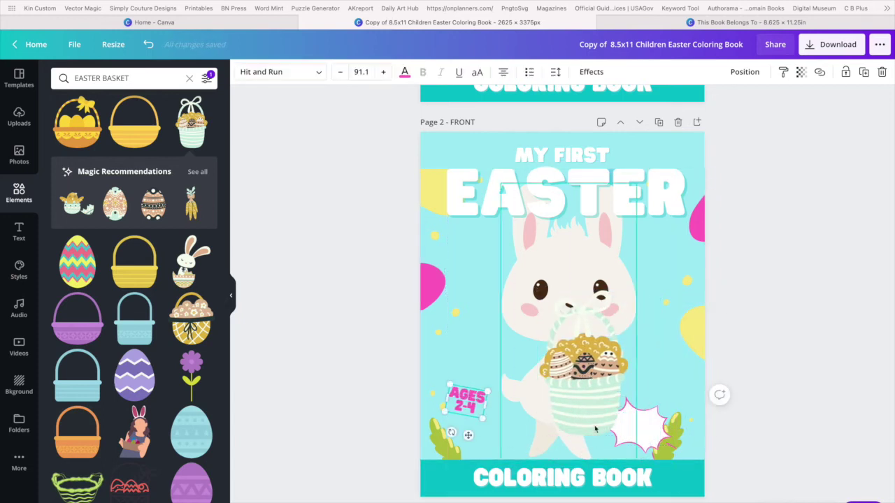
drag(640, 425, 470, 409)
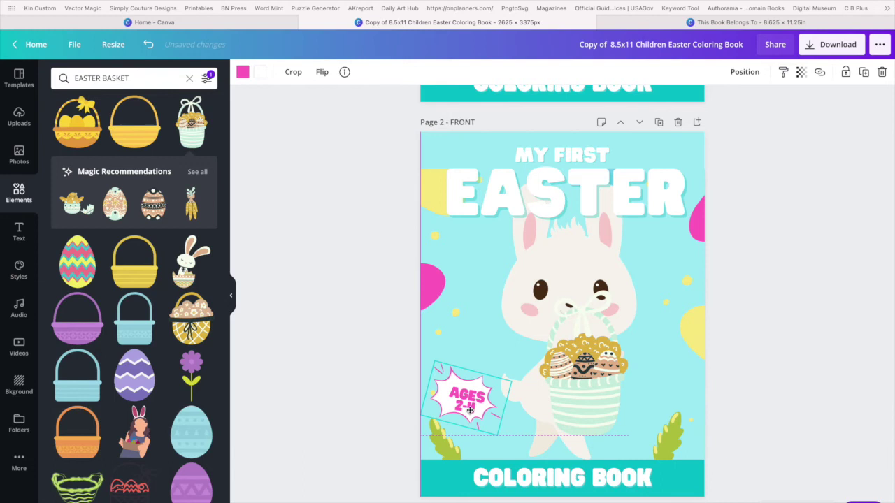
Step: Move the egg basket under the bunny's outstretched paw, with its base overlapping the COLORING BOOK band
click(593, 409)
drag(593, 409, 651, 435)
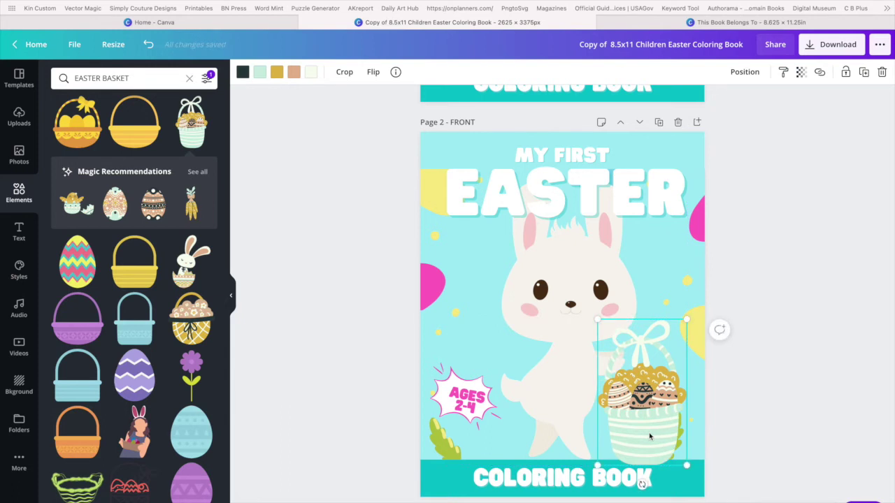
click(529, 243)
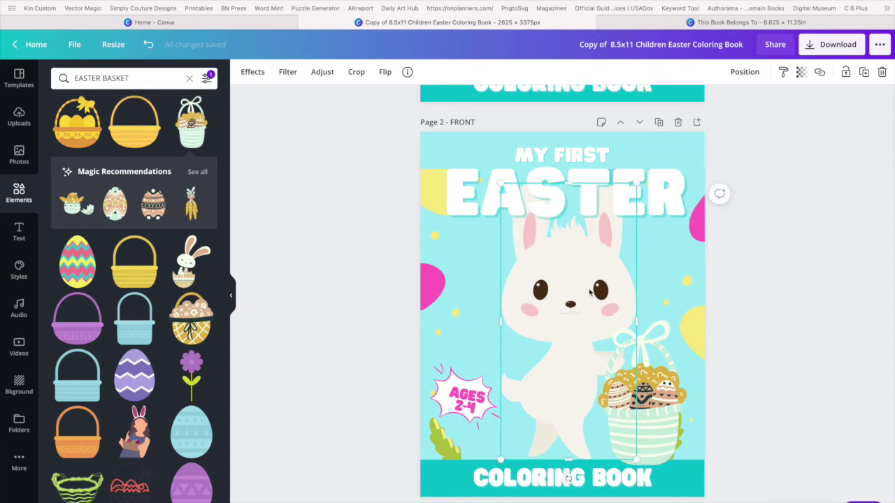
Step: Recolor the basket's tan eggs to the pale pink from the bunny's photo colors and its gold filling to dark brown
click(670, 397)
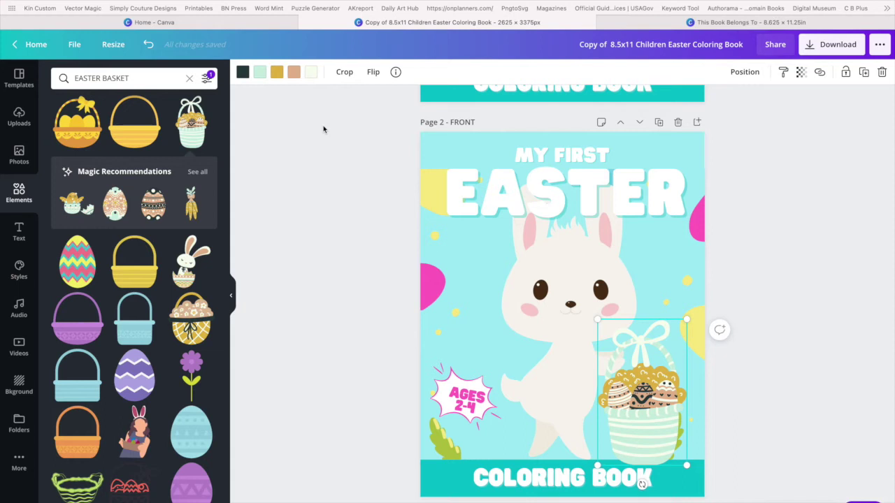
click(293, 72)
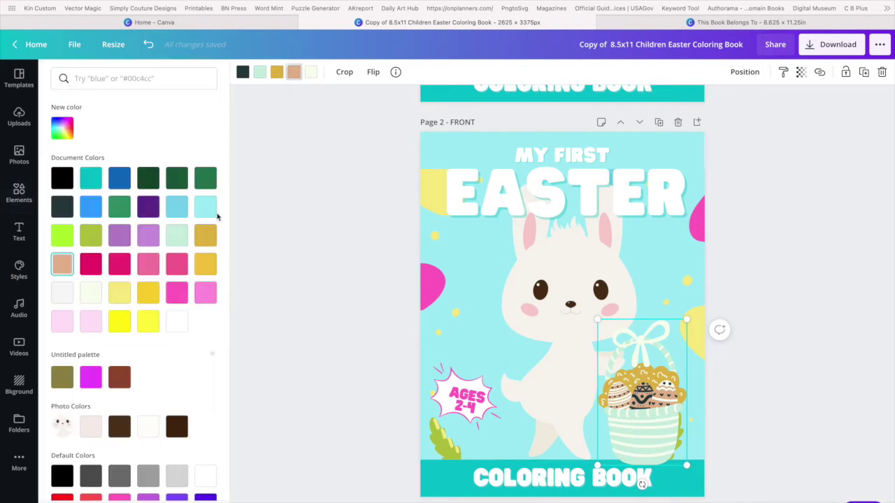
click(91, 427)
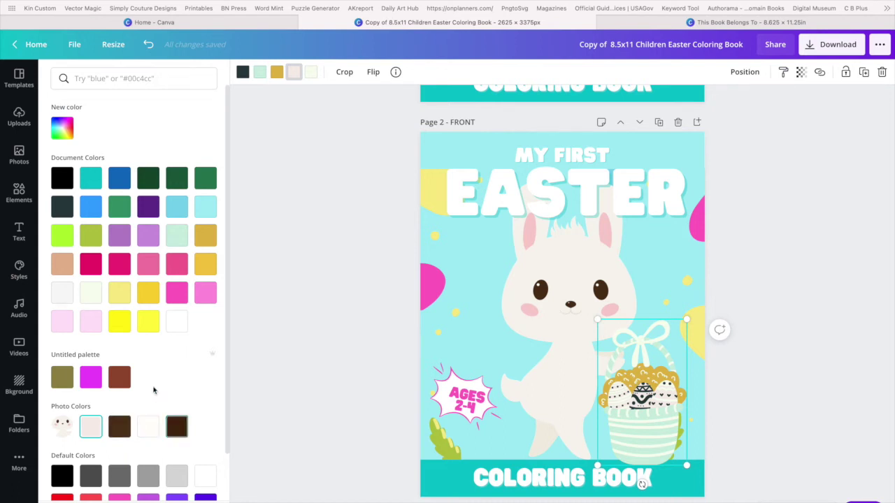
click(91, 325)
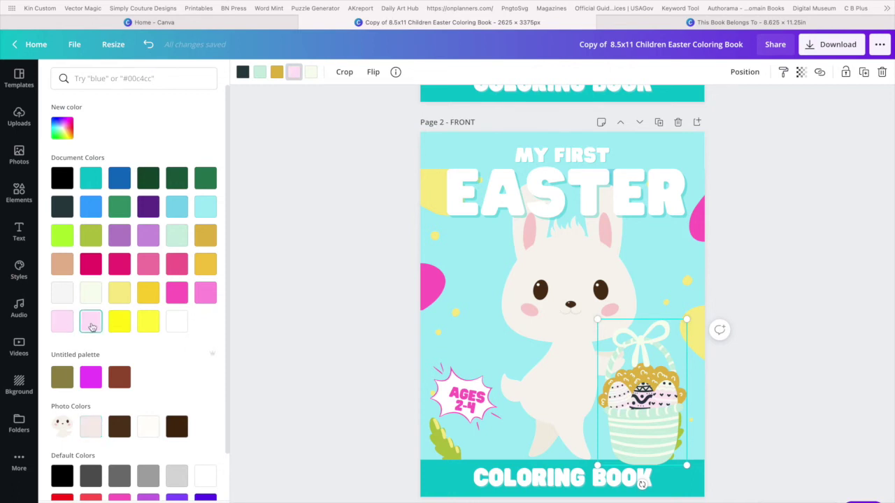
scroll(89, 364, down, 3)
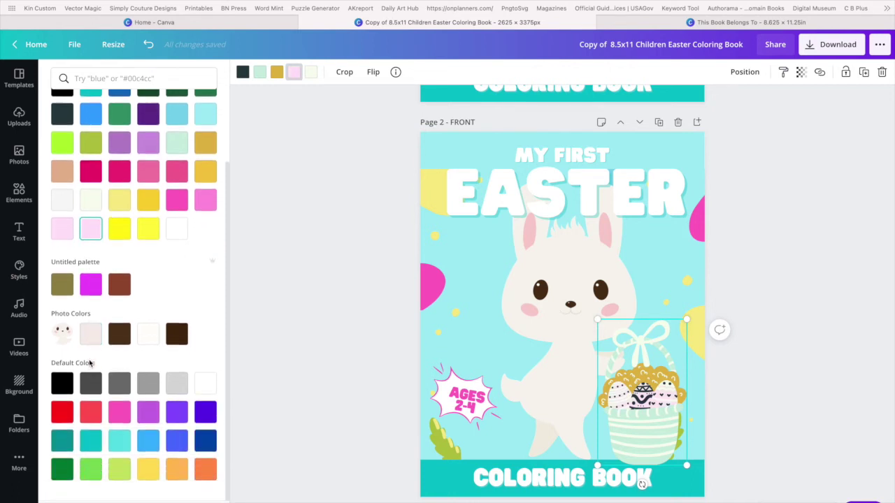
click(96, 339)
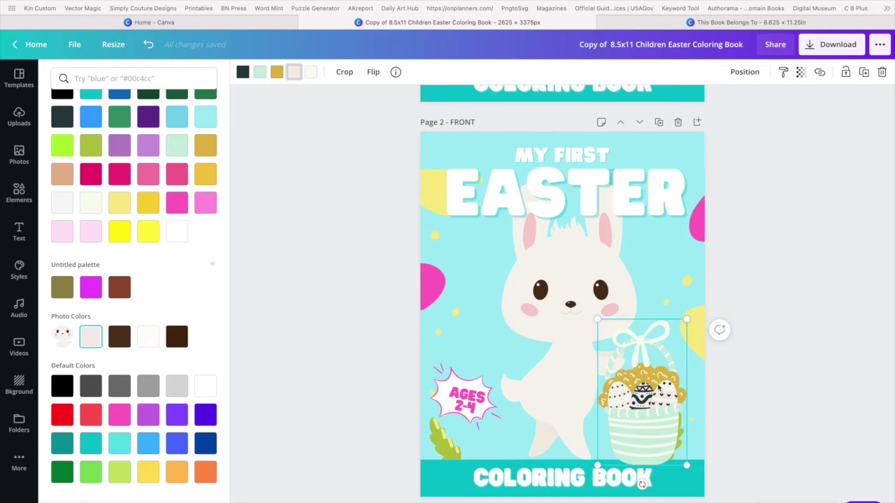
click(277, 75)
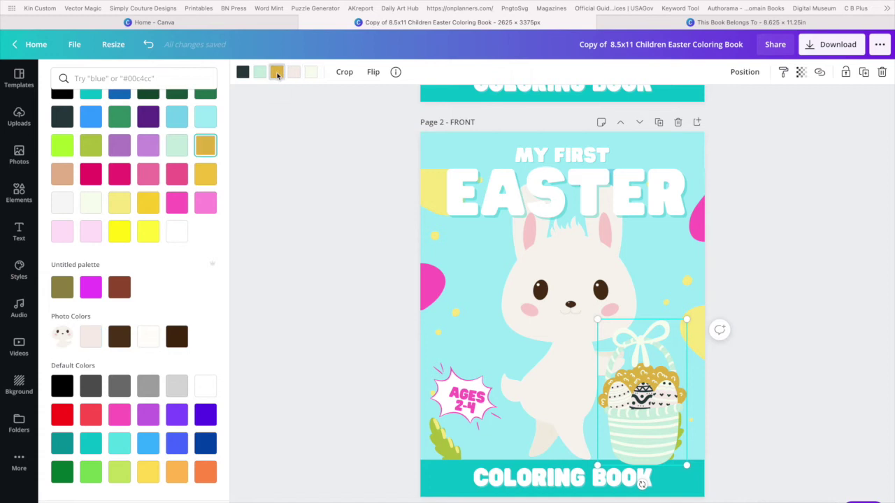
click(121, 342)
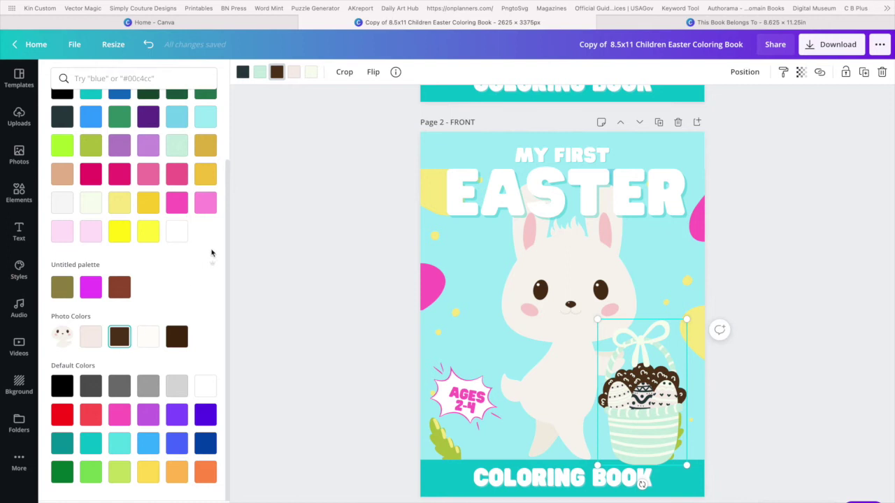
Step: Change the dark egg patterns and the mint parts of the basket to the teal document color
click(243, 71)
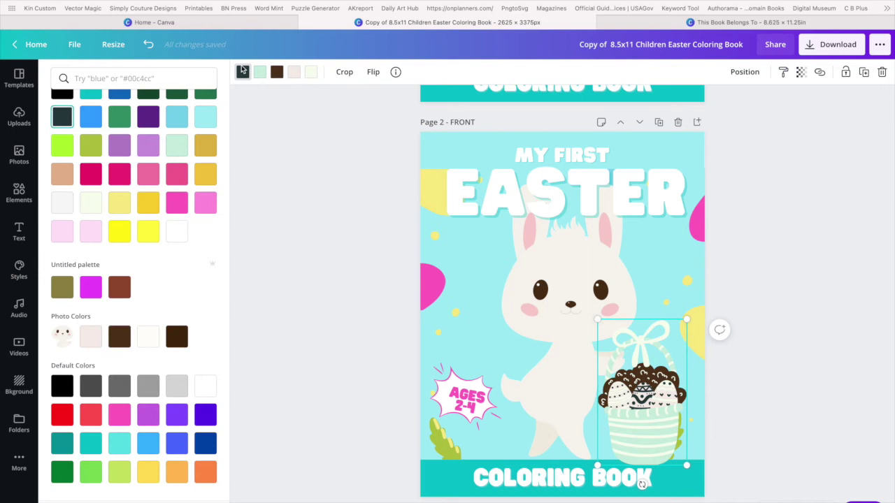
scroll(166, 361, up, 2)
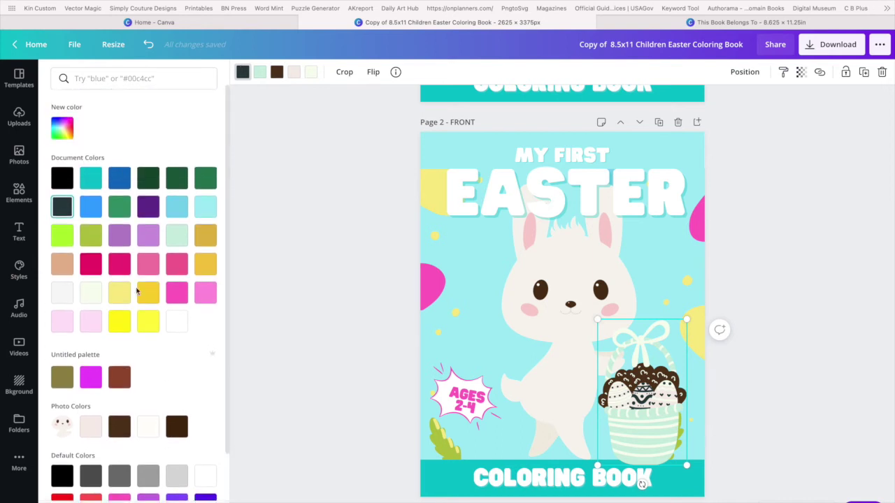
click(91, 178)
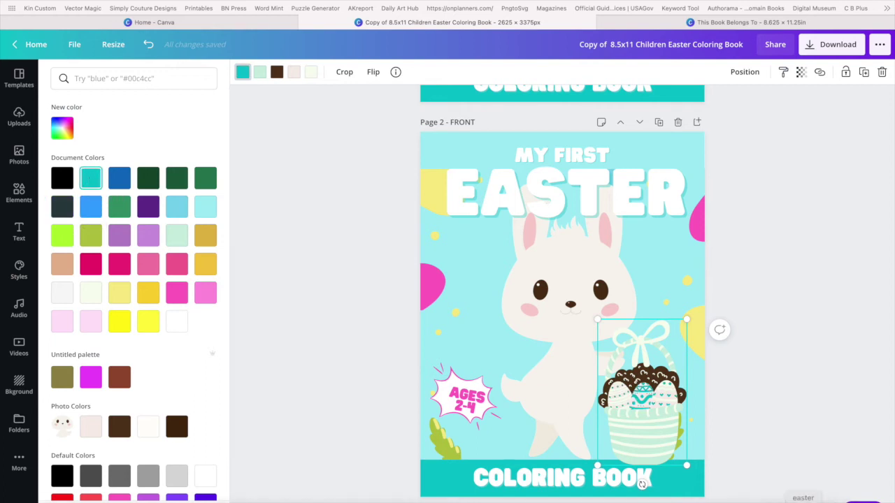
click(260, 72)
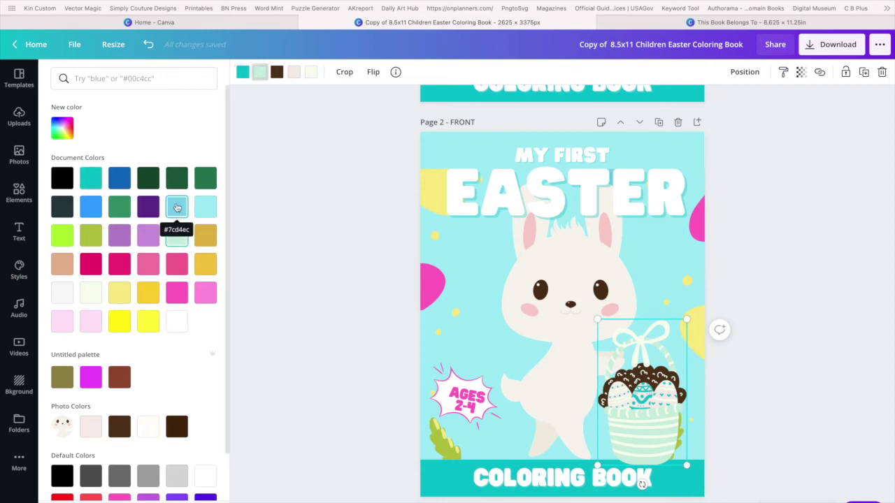
click(91, 179)
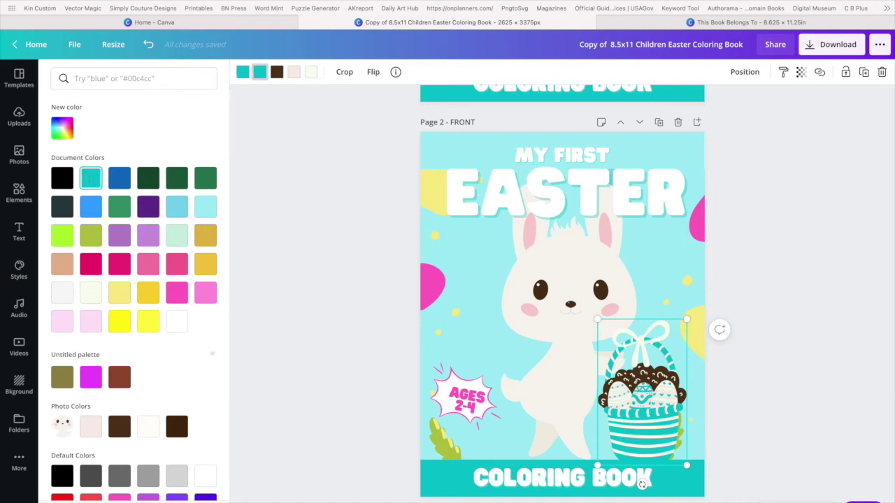
Step: Try a pale pink and a custom beige fill on the COLORING BOOK band
click(702, 474)
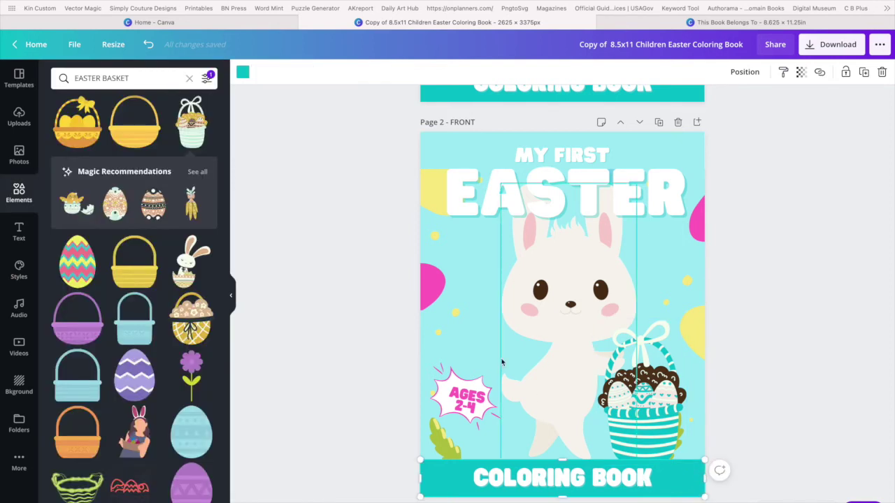
click(243, 72)
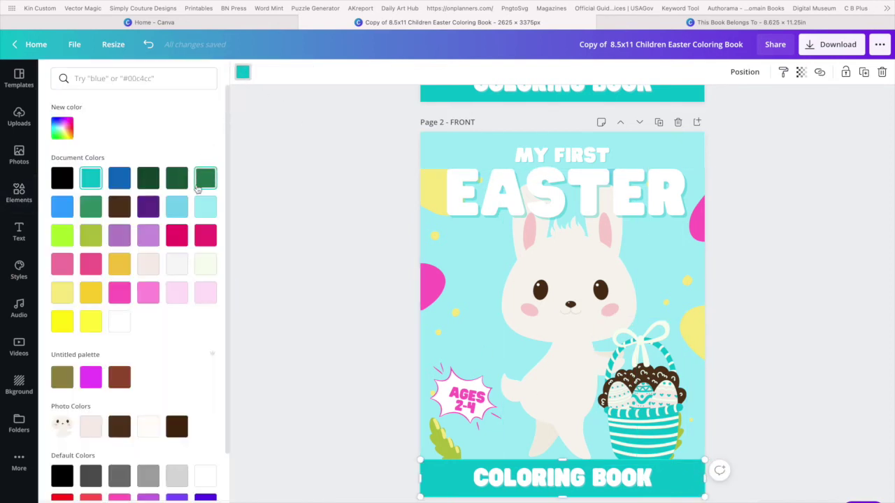
click(149, 271)
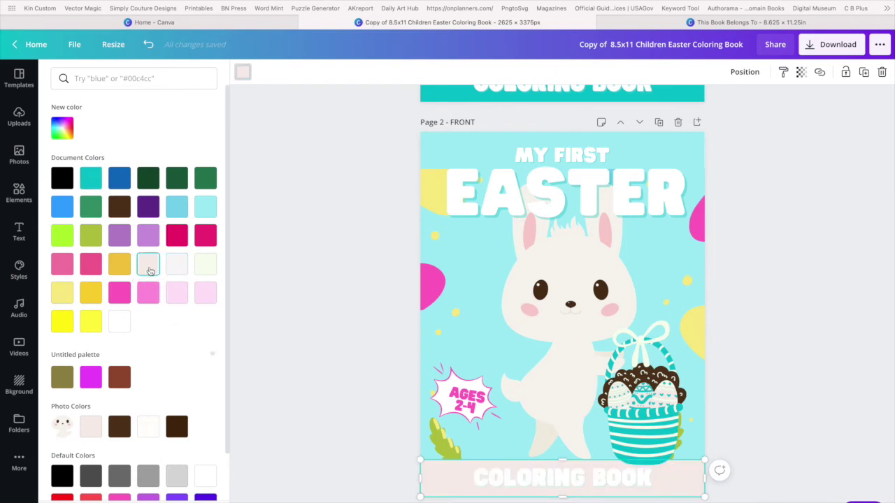
click(62, 129)
click(71, 163)
drag(71, 162, 81, 156)
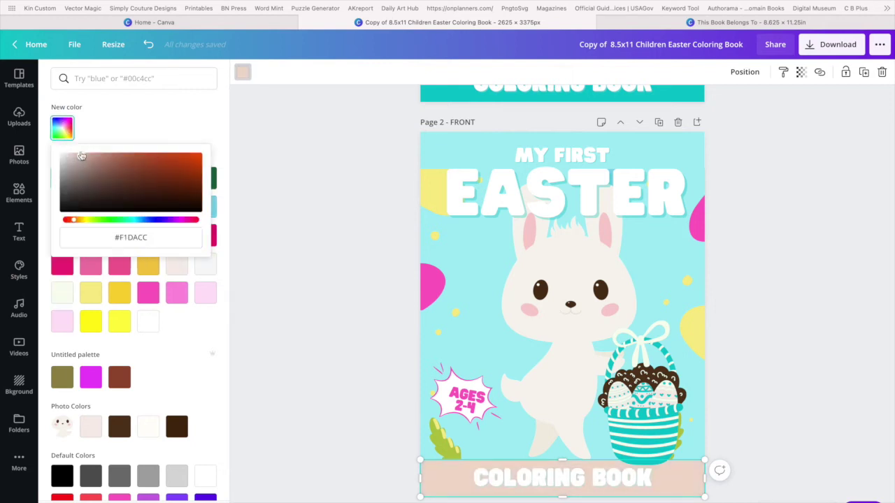
click(242, 73)
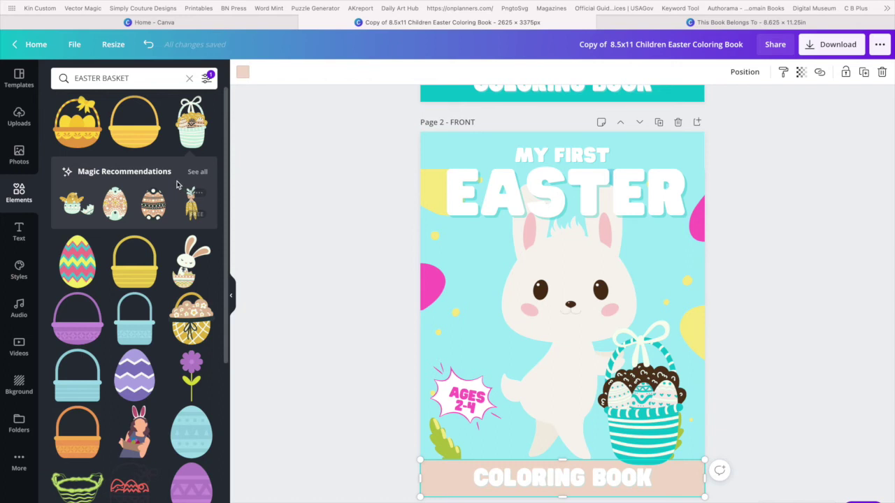
Step: Fill the COLORING BOOK band with the dark brown document color
click(242, 72)
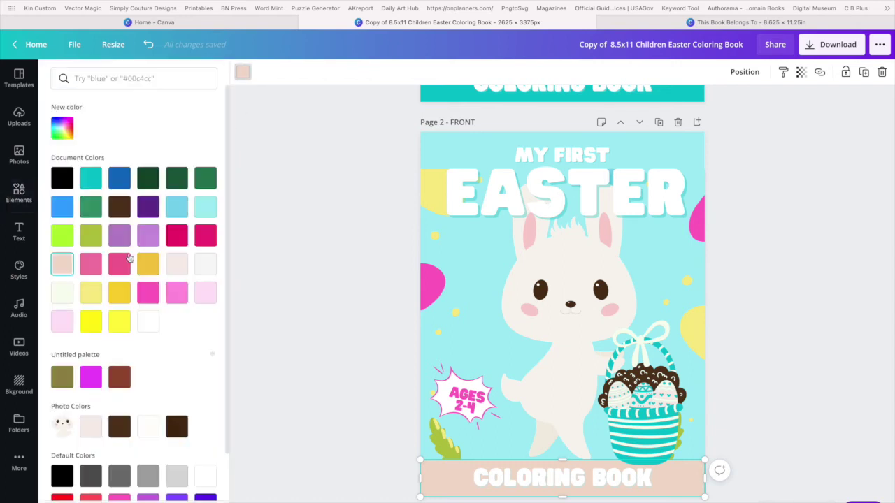
click(119, 203)
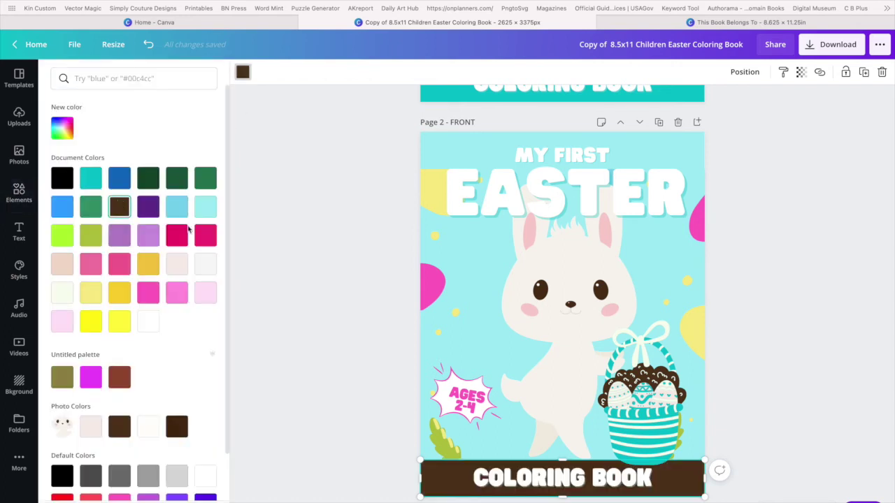
Step: Recolor the hot pink shapes in the cover's background graphic to light pink
click(703, 293)
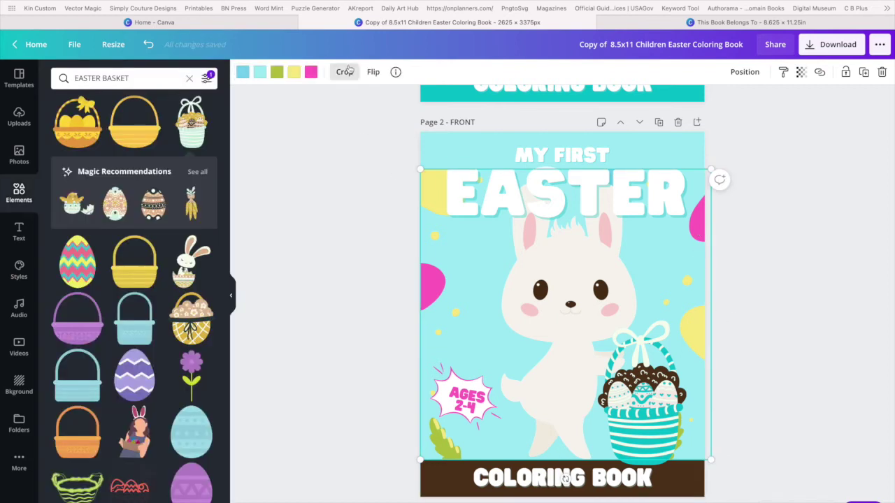
click(310, 72)
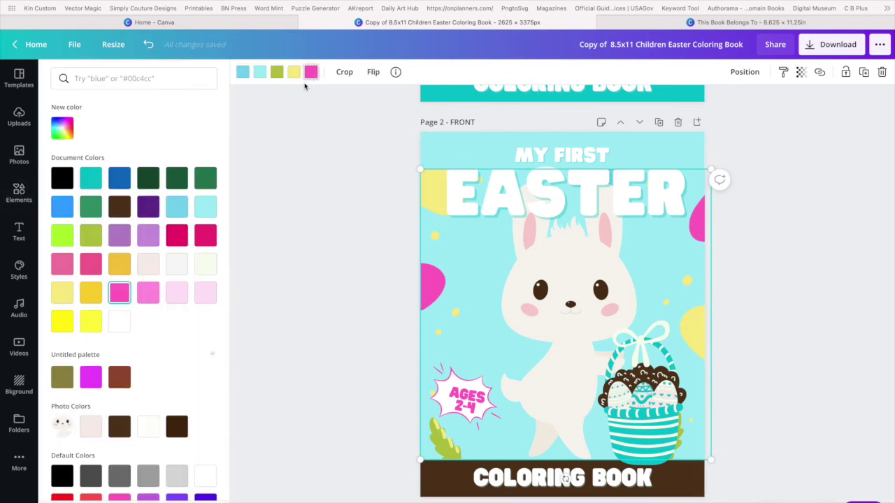
click(91, 426)
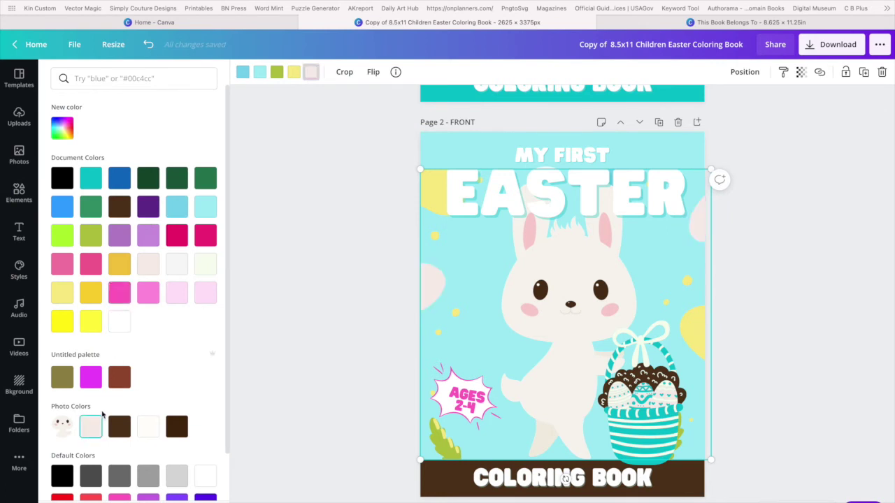
click(179, 298)
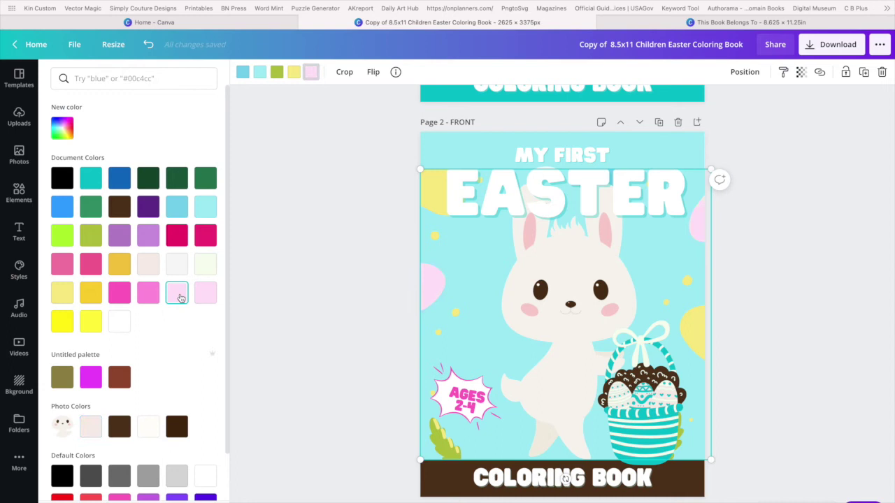
Step: Recolor the light pink shapes in the cover's background graphic to the pale beige photo color
click(177, 265)
click(91, 426)
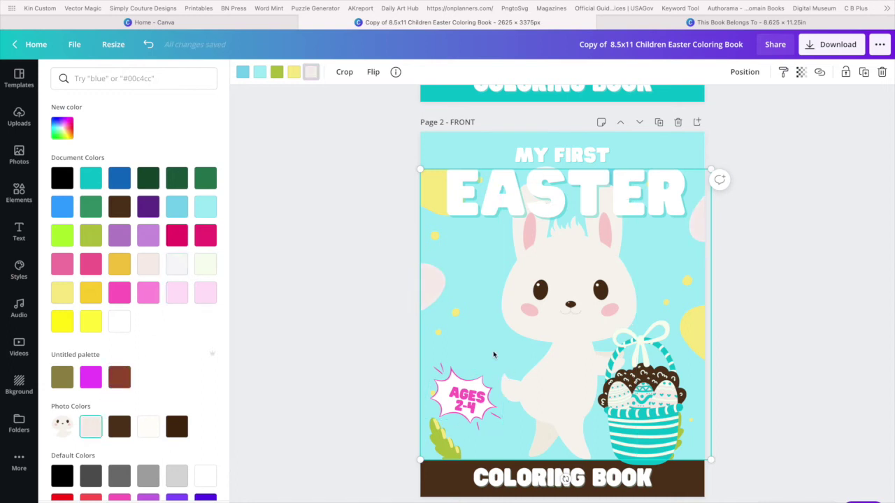
click(610, 193)
Step: Delete the MY FIRST text and move the EASTER title up into the freed space
click(573, 151)
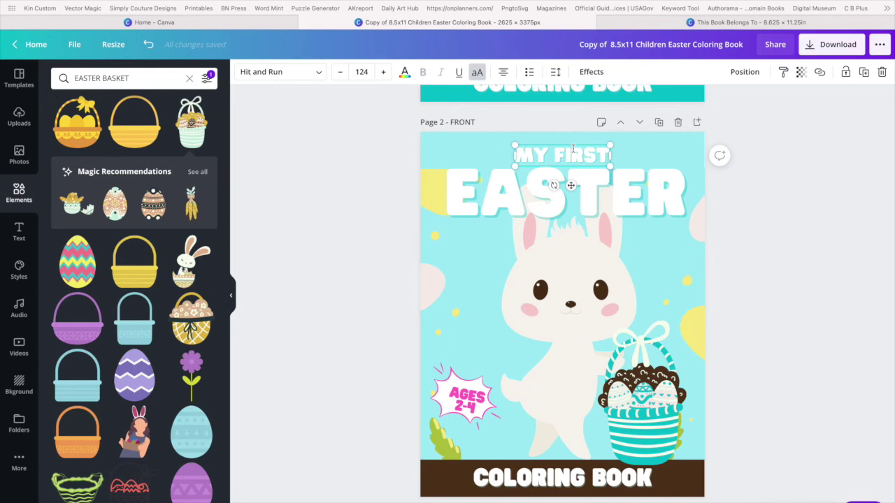
click(582, 191)
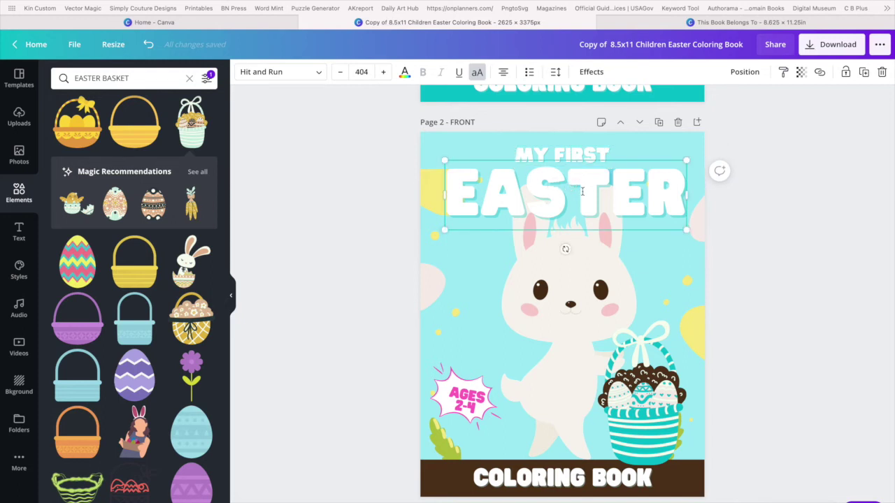
click(571, 151)
key(Delete)
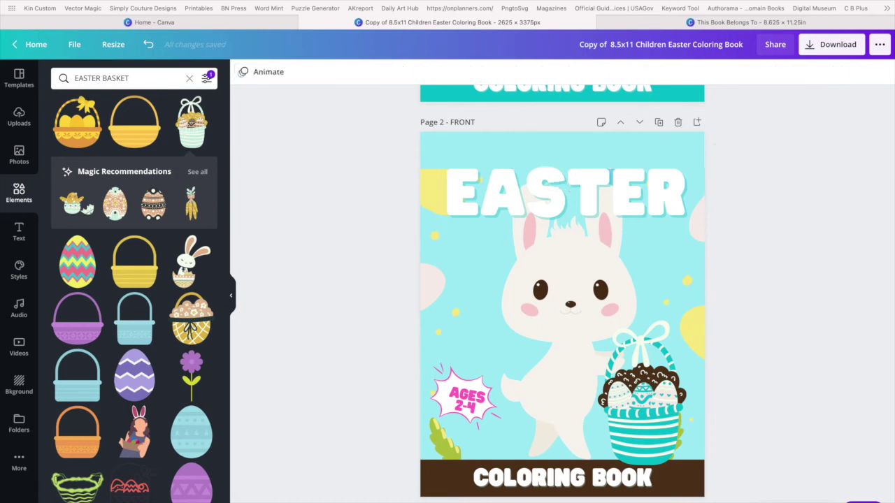
click(584, 182)
drag(583, 183, 583, 167)
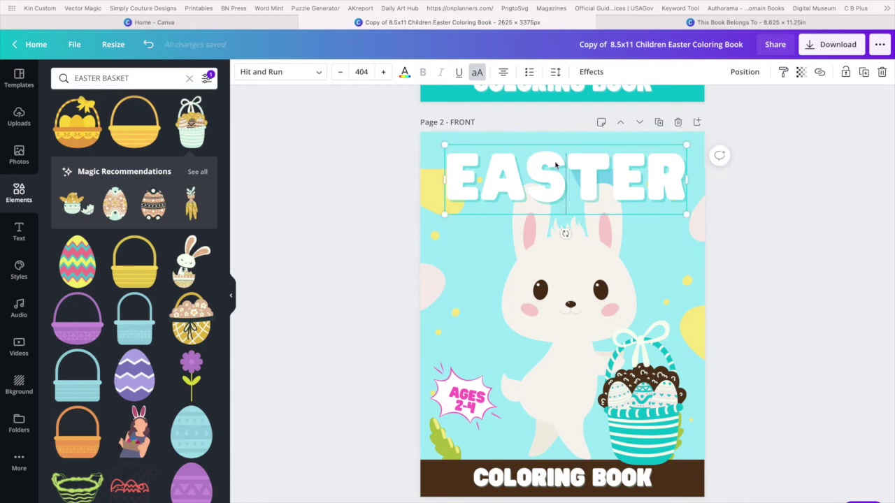
Step: Change the EASTER title's shadow color to the dark brown document color
click(591, 71)
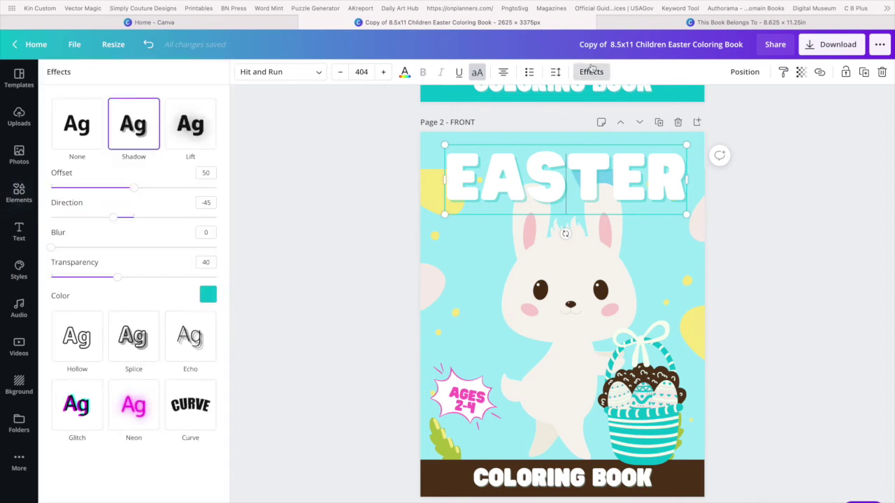
click(209, 296)
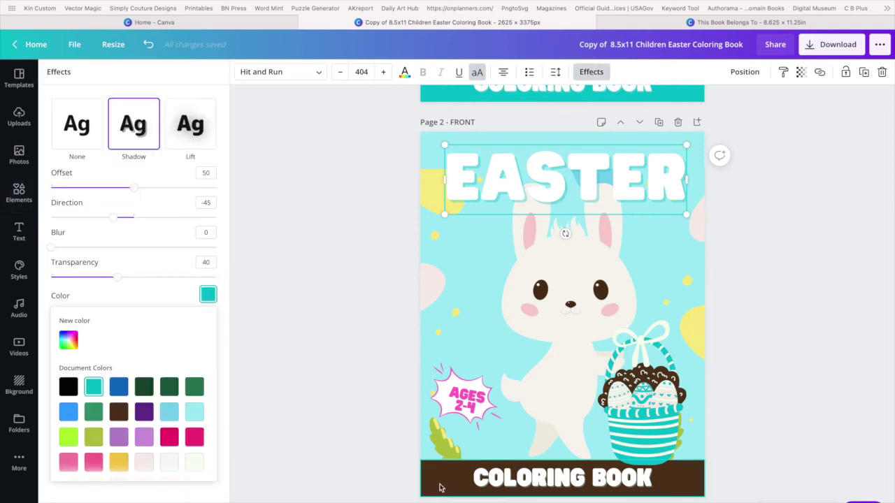
click(120, 416)
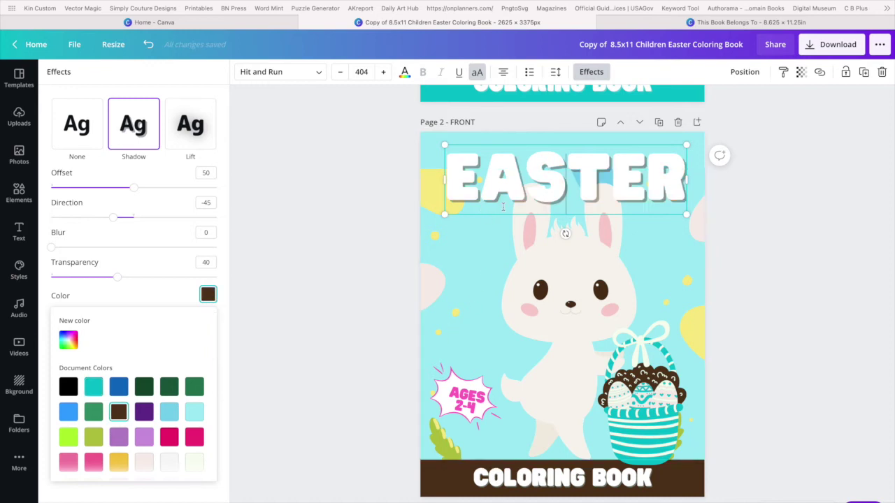
click(454, 276)
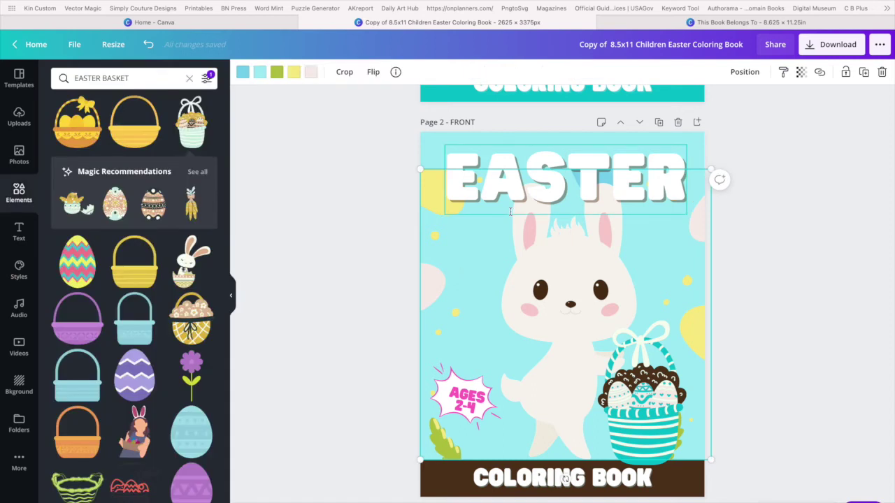
Step: Duplicate the EASTER title, place the copy beneath the original and shrink it to about font size 193
click(696, 151)
click(658, 155)
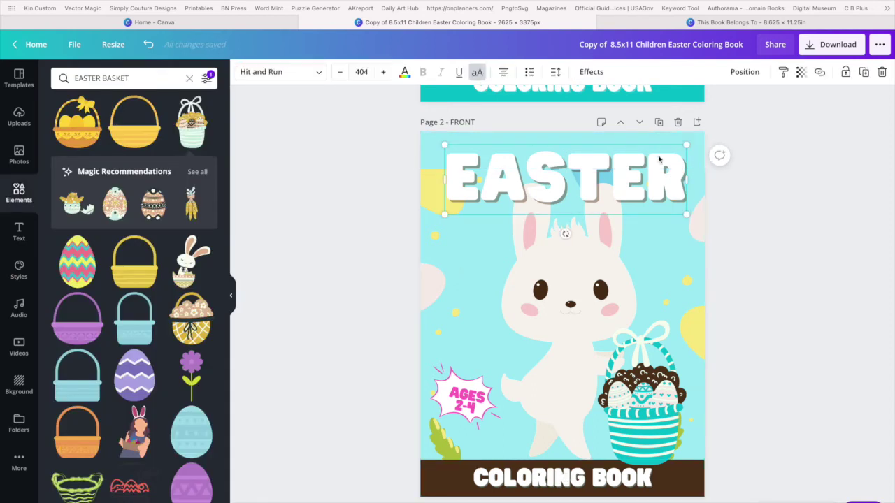
key(super+d)
drag(559, 186, 554, 239)
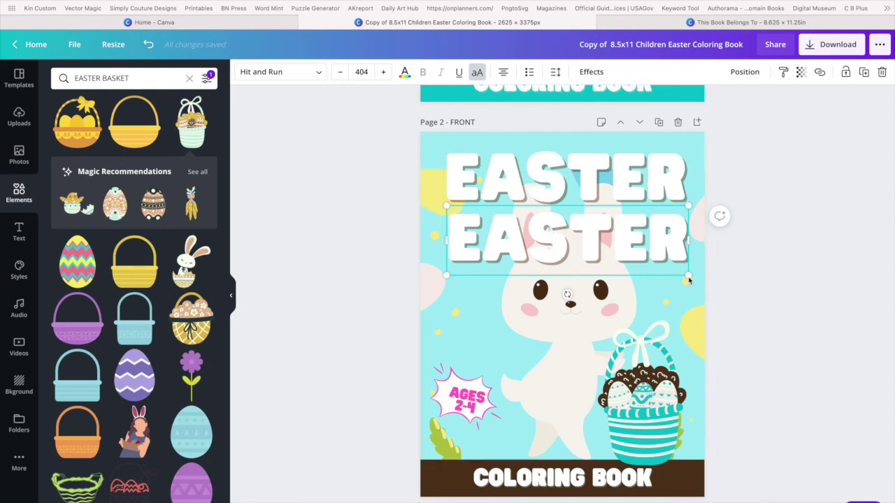
drag(679, 278, 599, 216)
Step: Replace the smaller copy's text with ACTIVITY BOOK, then shrink the line and center it beneath the EASTER title
double_click(599, 217)
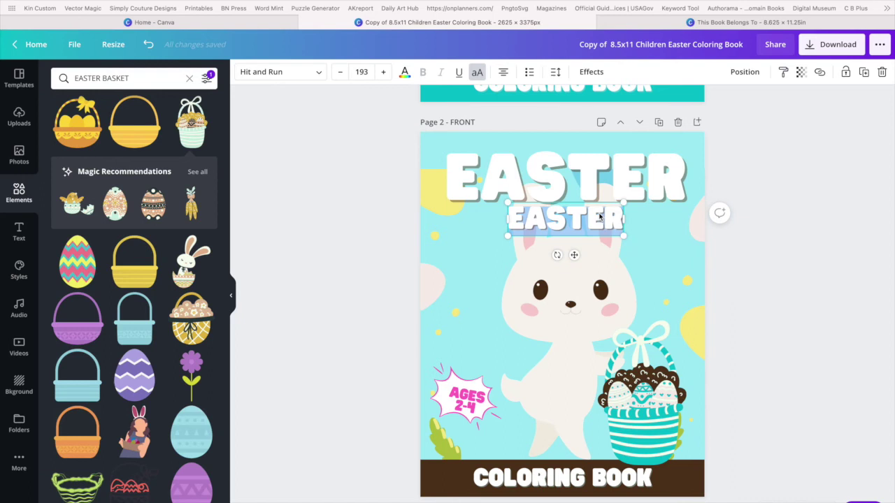
text(ACTI)
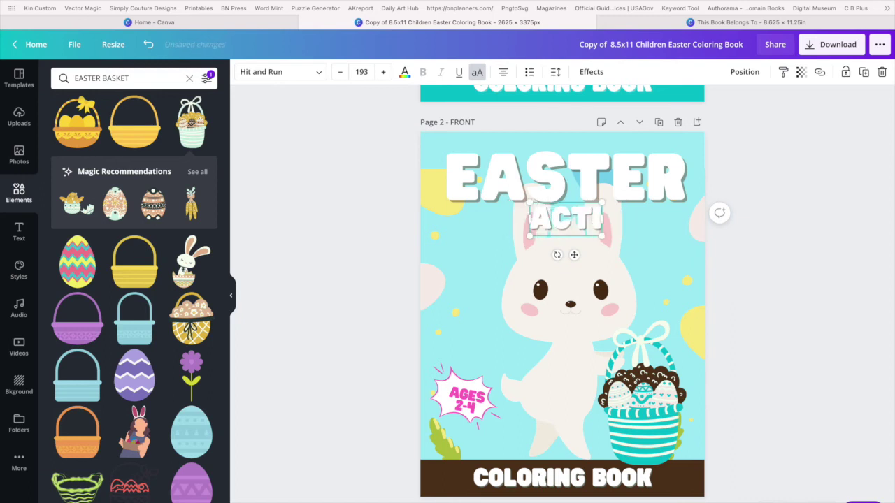
text(VITY)
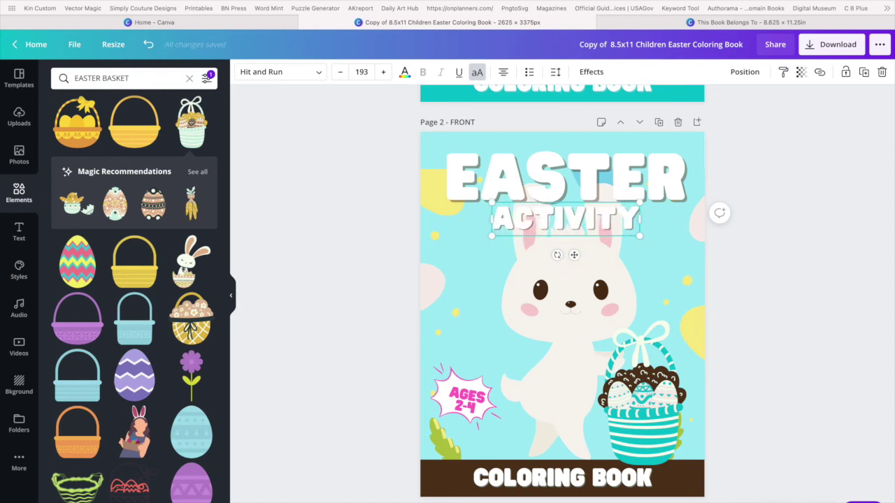
text( BOOK)
click(600, 201)
click(643, 216)
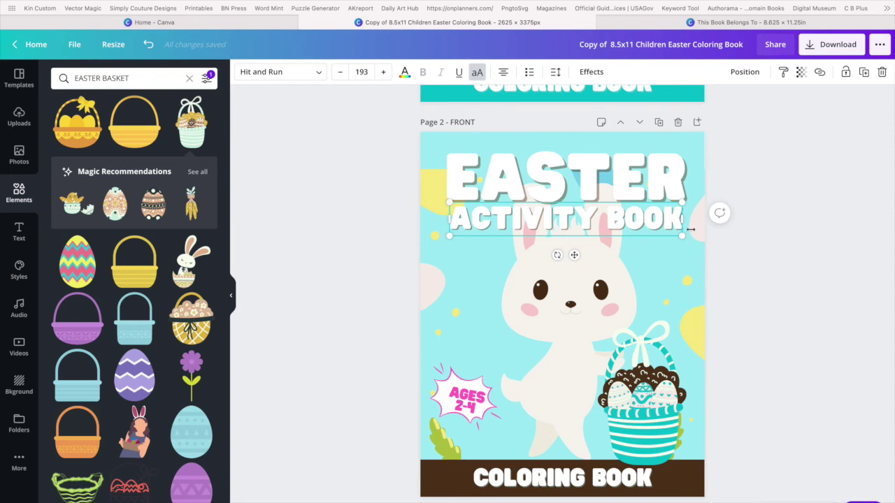
drag(674, 207, 615, 220)
Step: Apply the Curve effect to the EASTER title with a curve value of 54 and nudge the title slightly upward
click(586, 176)
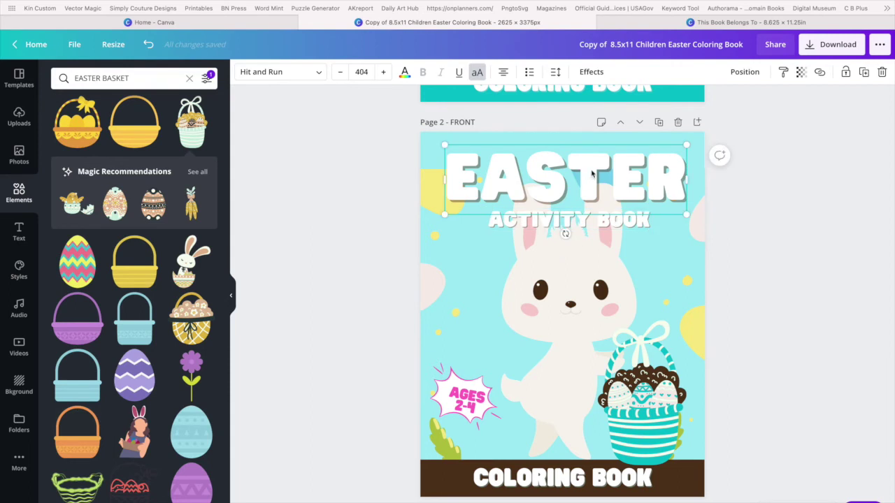
click(591, 71)
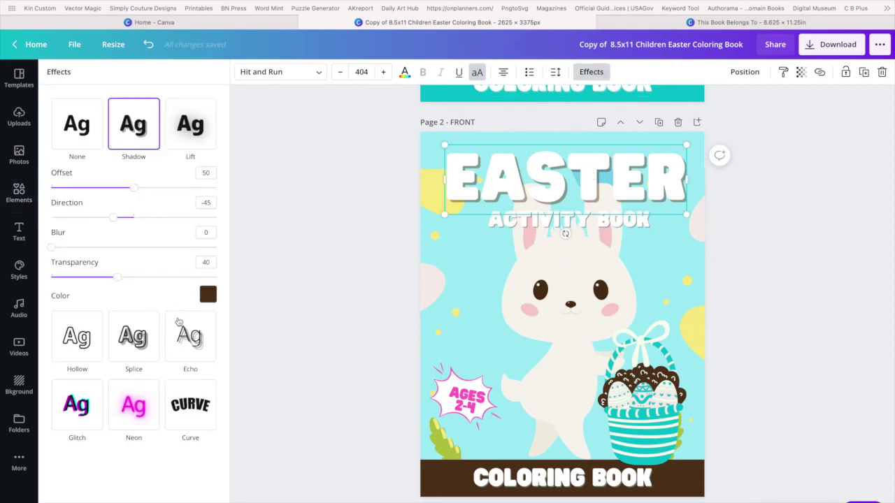
click(181, 412)
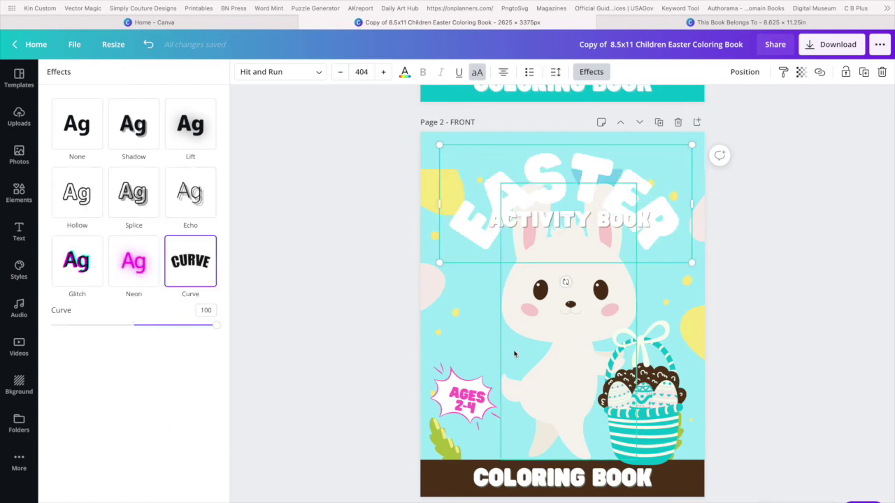
drag(218, 329, 179, 328)
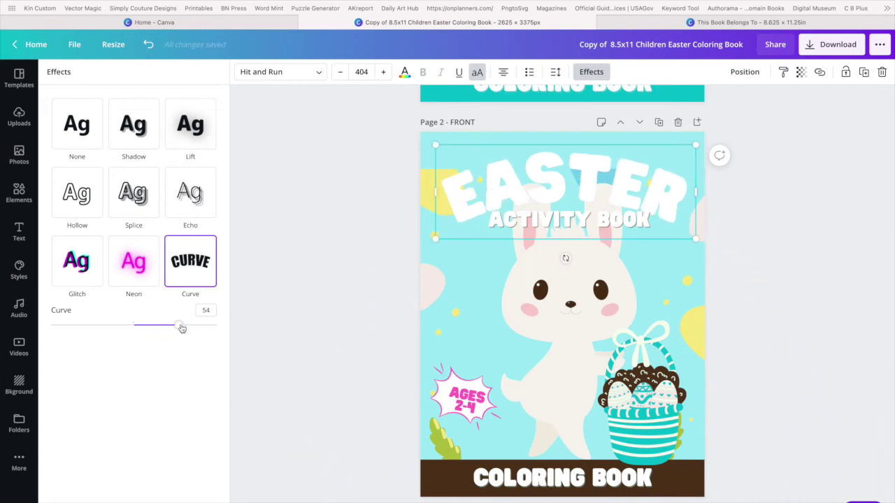
drag(527, 188, 527, 184)
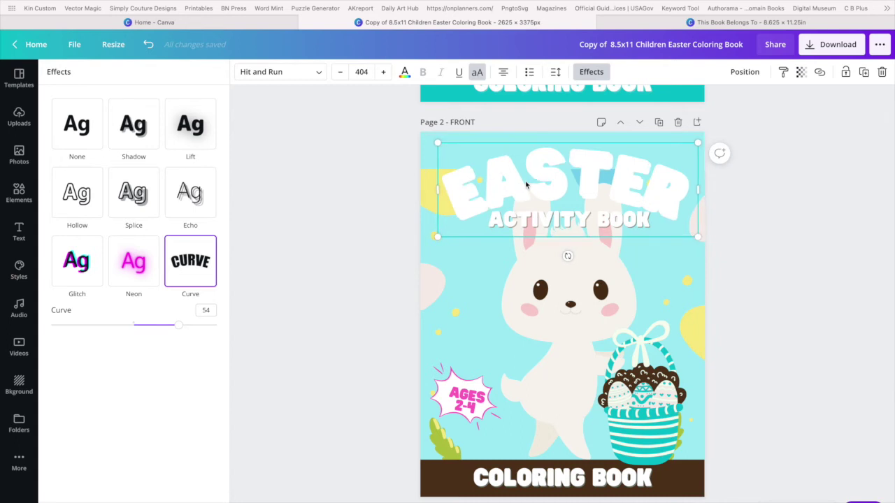
Step: Duplicate the curved EASTER title below and color the original dark brown
drag(528, 185, 534, 193)
drag(470, 186, 483, 256)
click(460, 188)
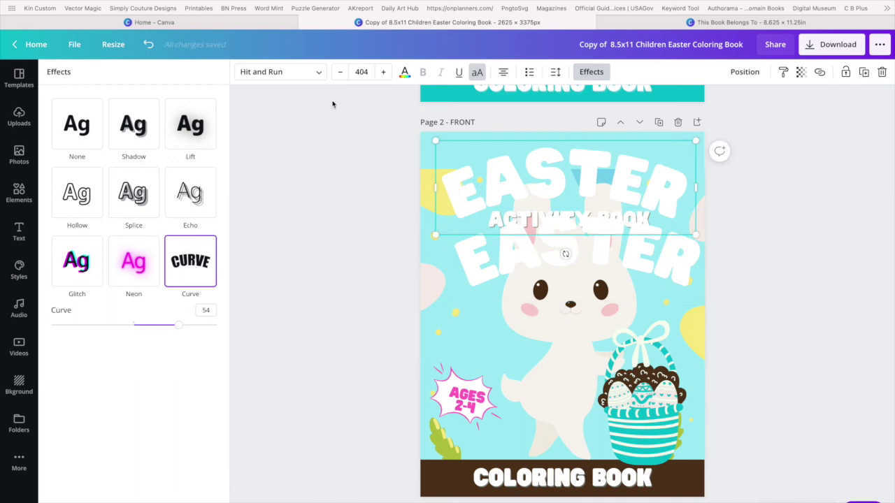
click(404, 71)
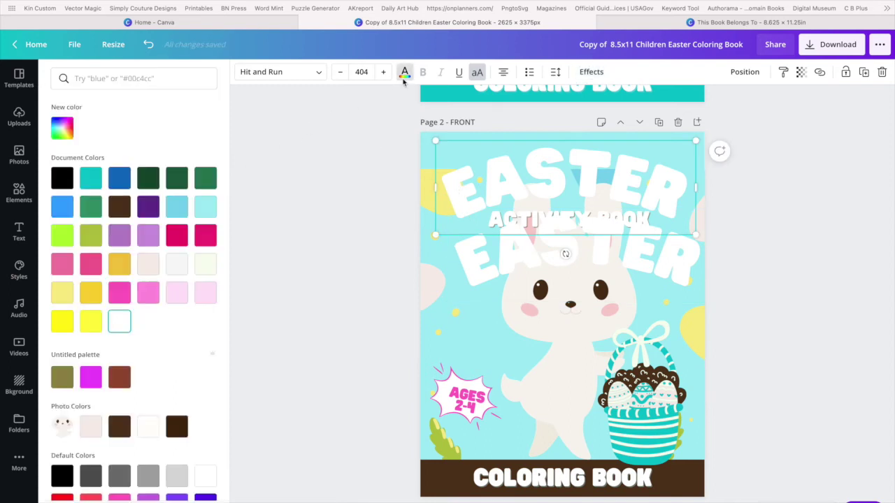
click(120, 207)
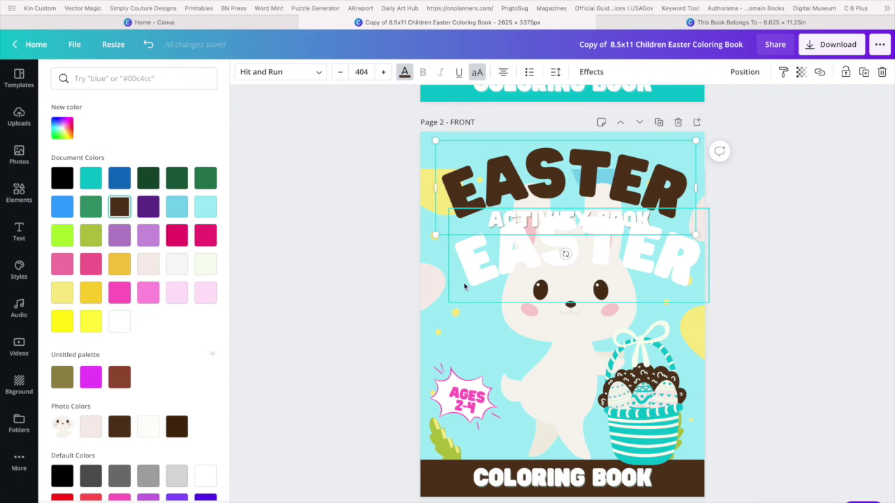
Step: Lay the white EASTER copy over the brown one, offset slightly to the right to form a brown shadow
drag(472, 285, 464, 219)
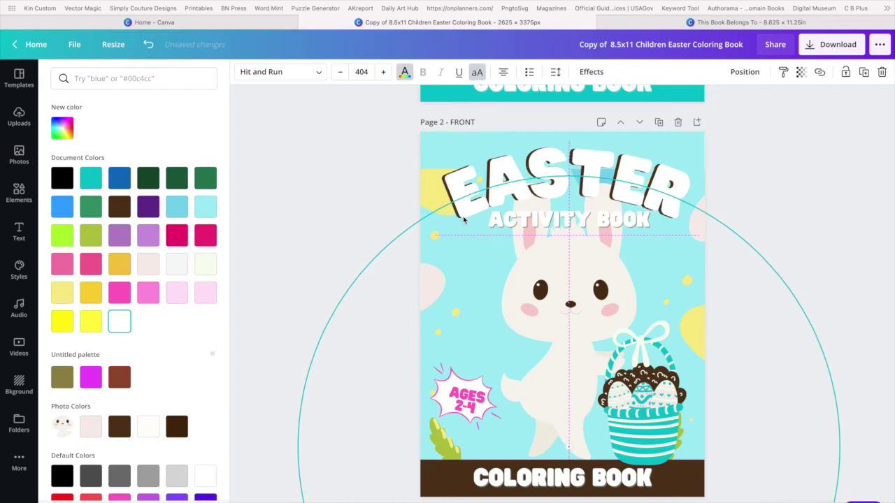
drag(463, 220, 464, 219)
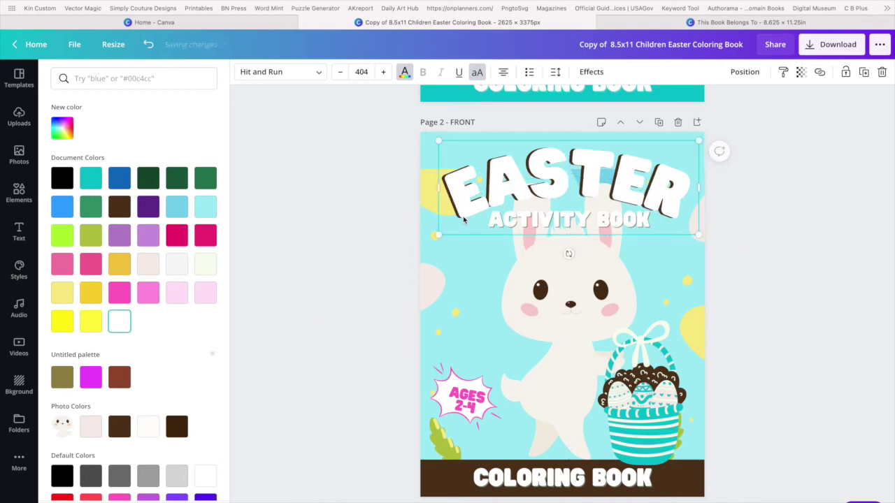
key(Escape)
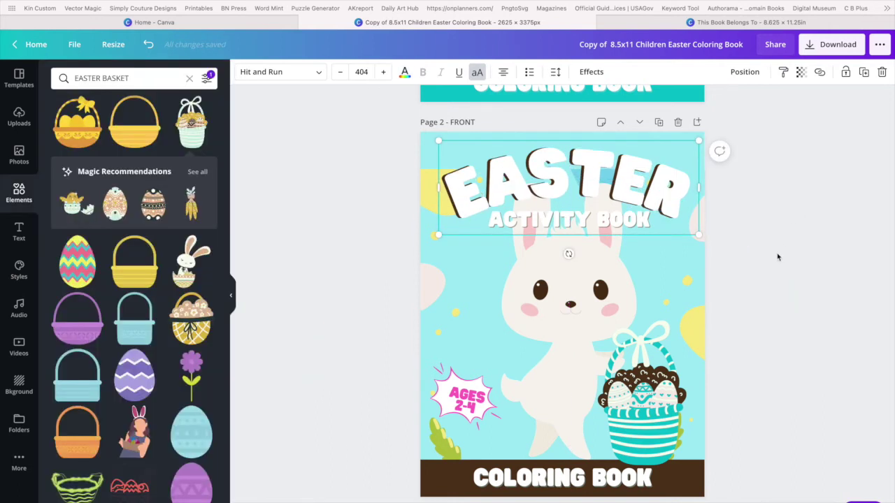
Step: Enlarge the bunny and shift it slightly left, away from the basket
click(557, 350)
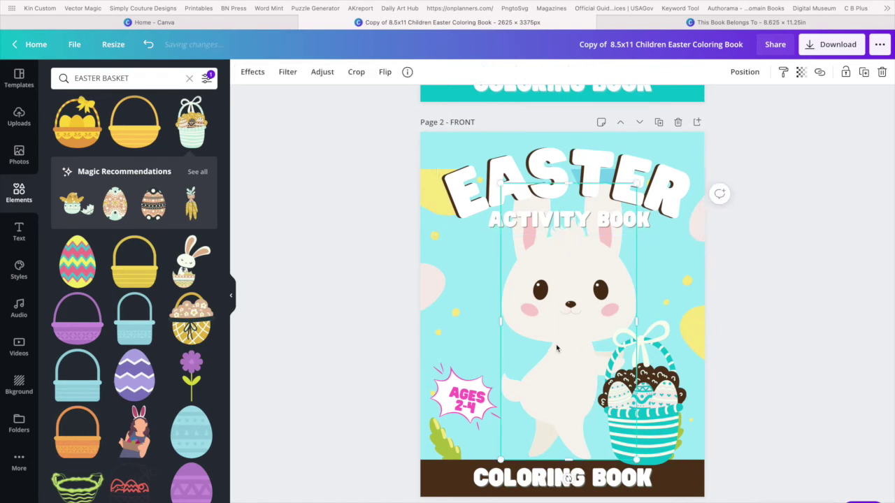
mouse_move(638, 183)
mouse_down()
mouse_move(646, 148)
mouse_move(634, 169)
mouse_up()
drag(555, 293, 542, 292)
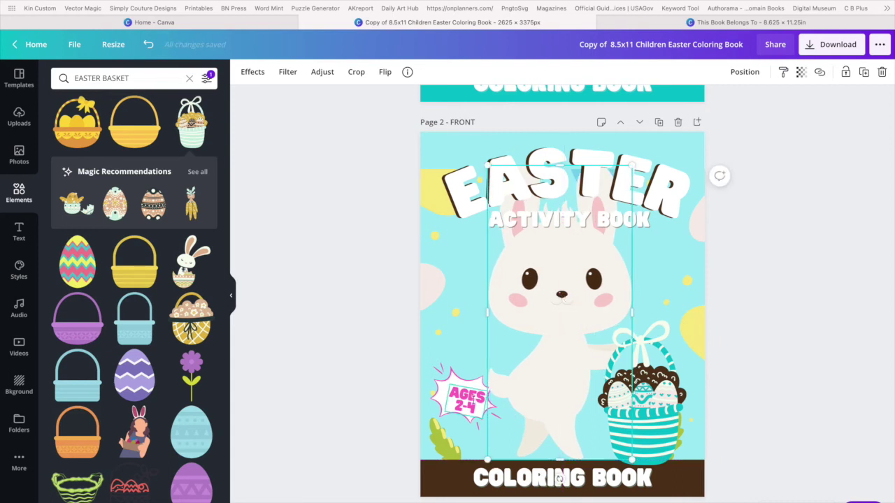
Step: Move the starburst and the AGES 2-4 text up beside the bunny and reduce their tilt
drag(447, 386, 458, 327)
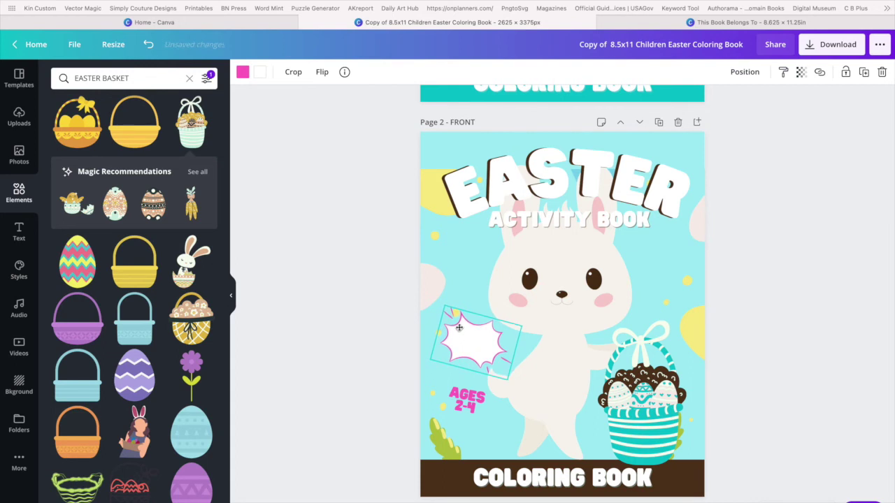
mouse_move(464, 388)
mouse_down()
mouse_move(480, 395)
mouse_move(483, 349)
mouse_move(474, 378)
mouse_move(459, 378)
mouse_up()
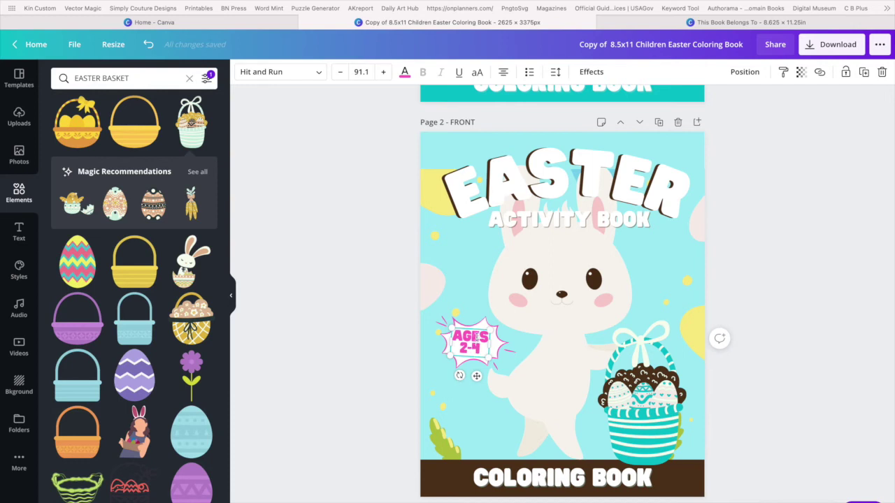
click(449, 411)
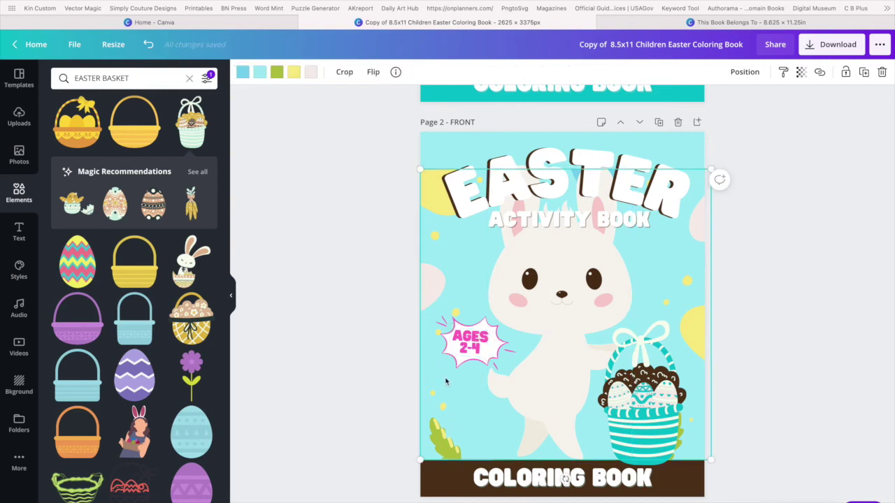
Step: Recolor the starburst's hot pink outline to the dark brown document color
click(446, 358)
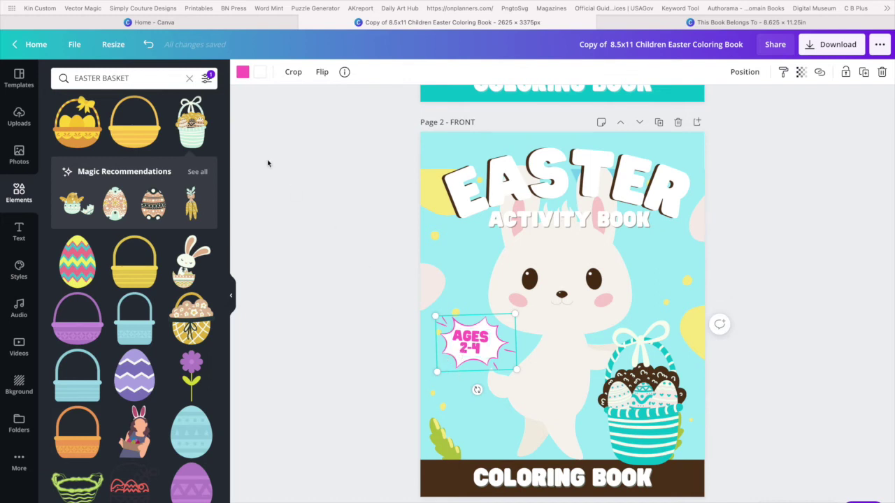
click(241, 72)
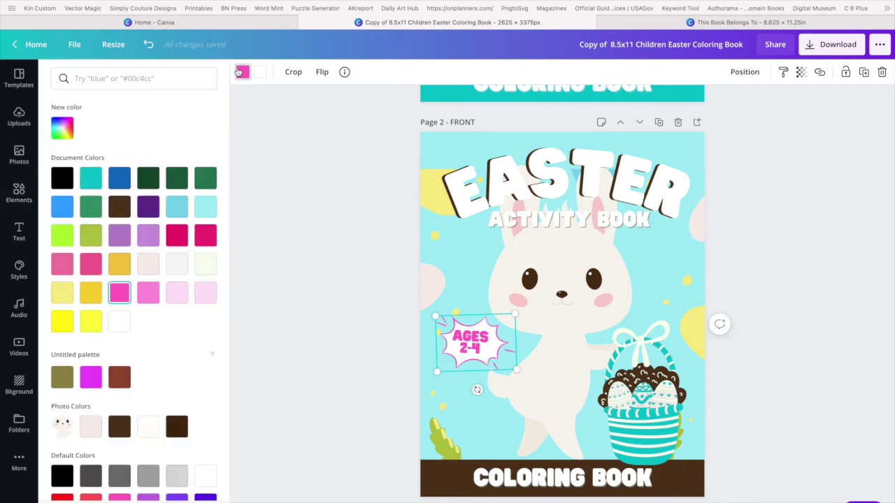
click(119, 209)
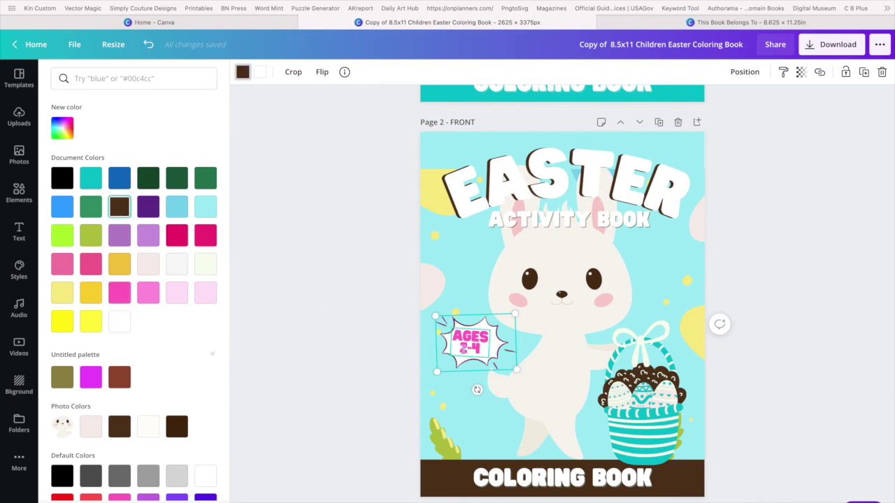
Step: Replace the AGES 2-4 text in the starburst with FUN, 4 and ALL on three lines
click(473, 344)
double_click(476, 346)
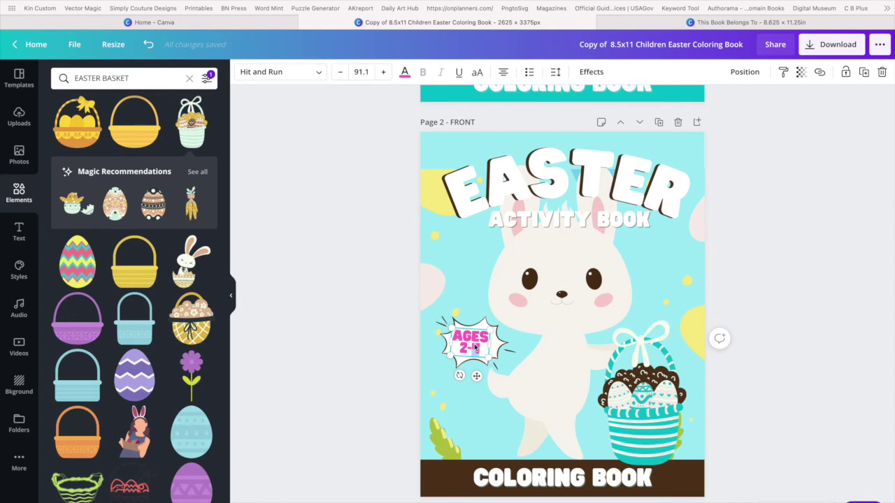
key(ctrl+a)
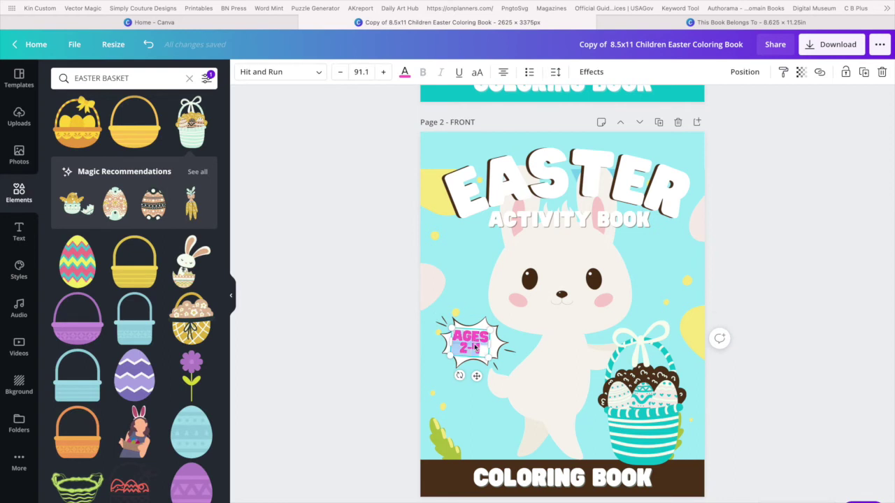
text(FUN)
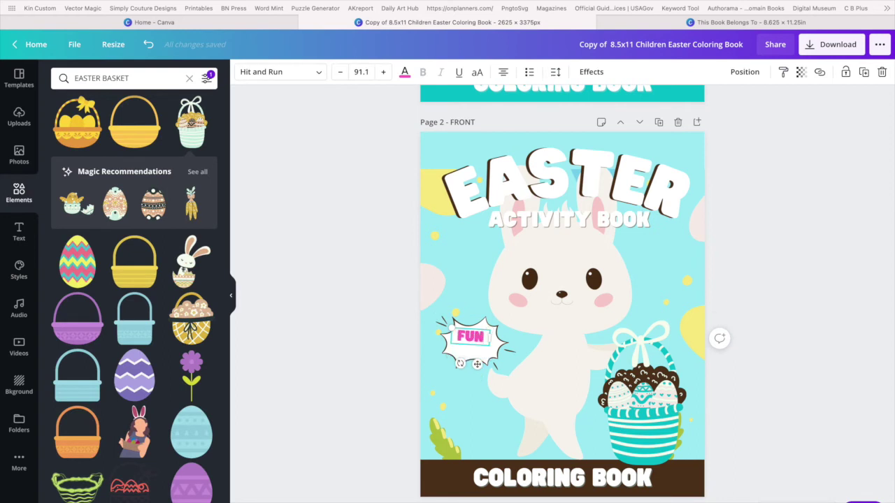
text(4)
key(Return)
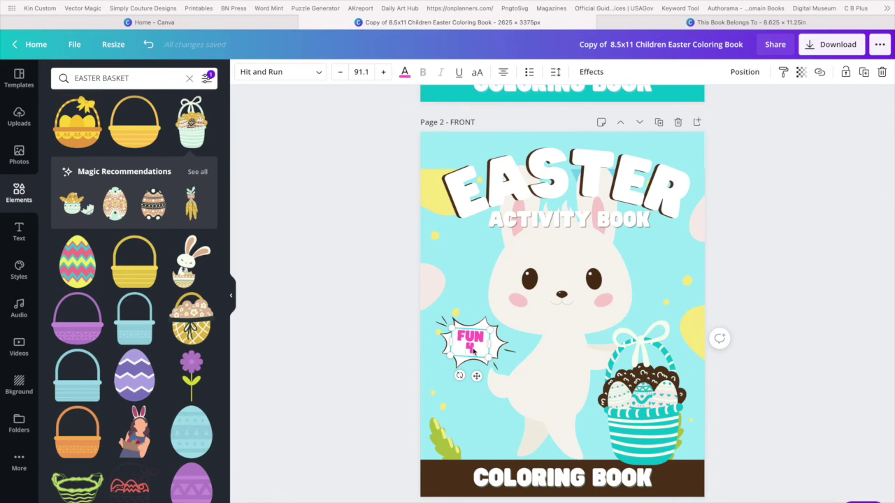
key(Return)
text(ALL)
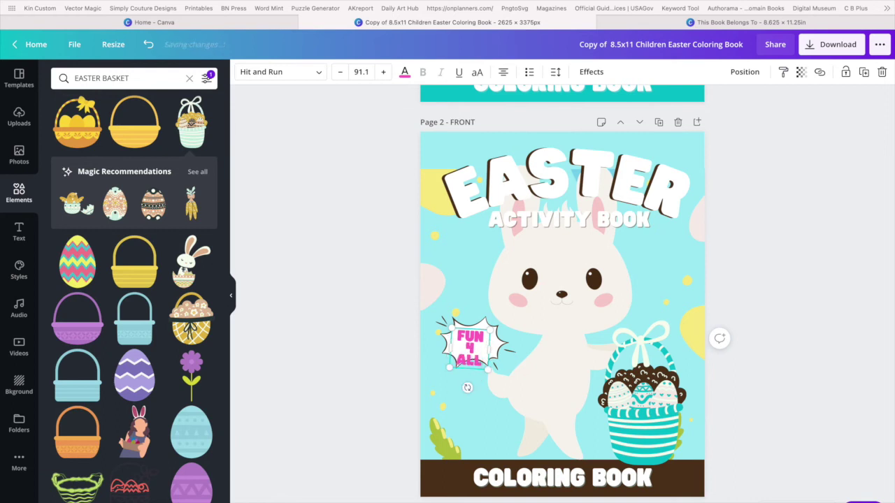
Step: Recolor the FUN 4 ALL text to the turquoise document color
drag(483, 363, 456, 347)
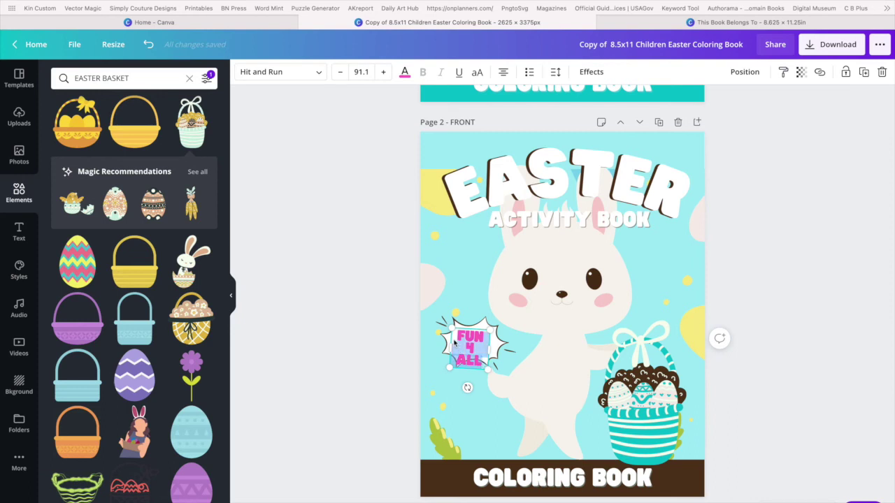
click(405, 74)
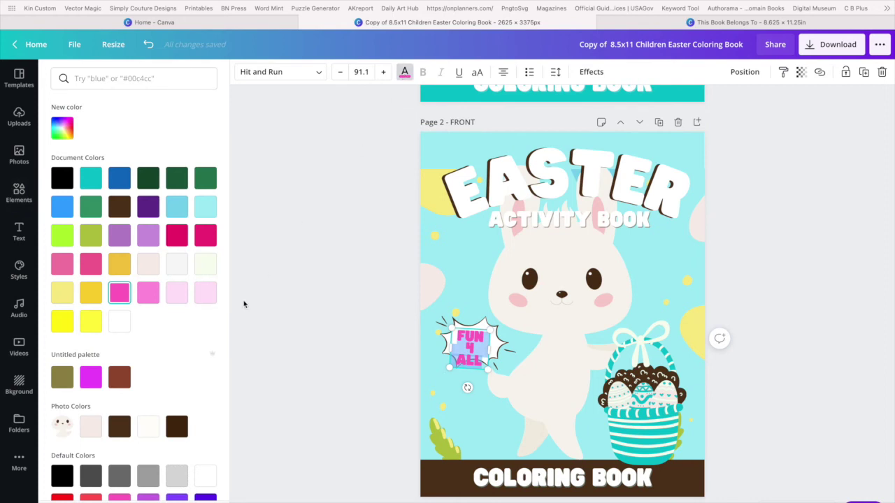
click(91, 181)
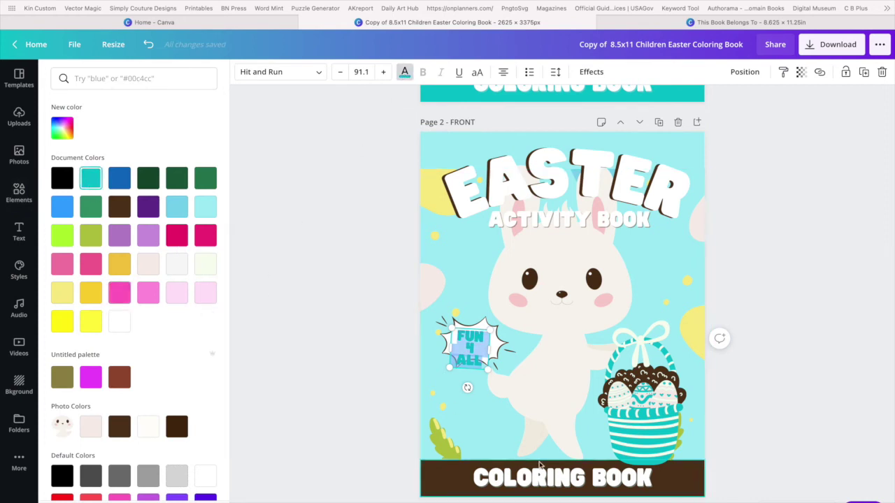
click(472, 413)
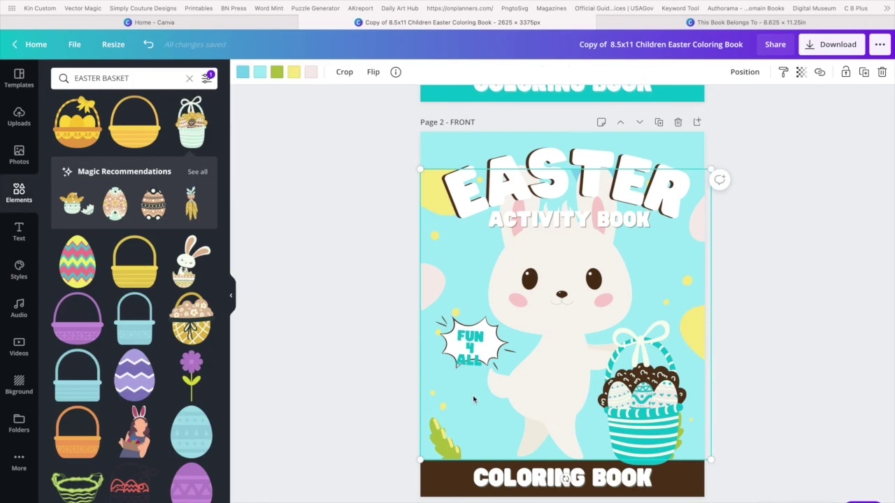
Step: Enlarge the starburst and fit the FUN 4 ALL text inside it on two lines at size 104
click(471, 342)
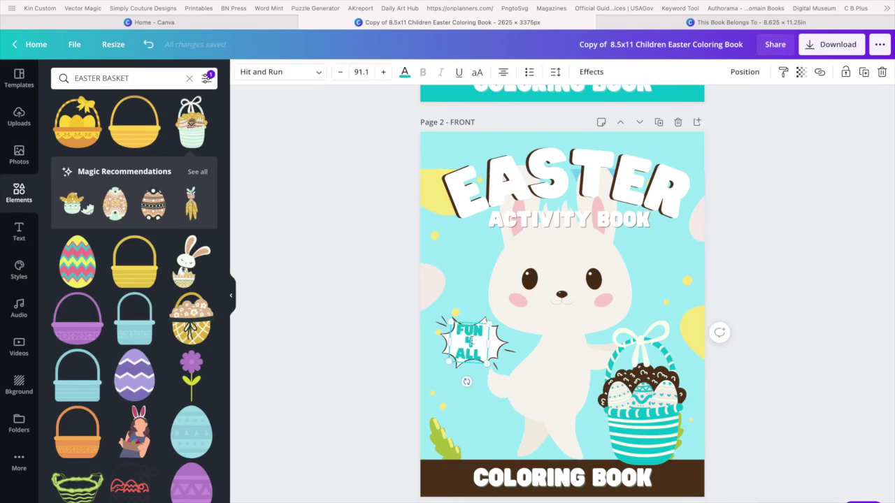
drag(448, 362, 454, 357)
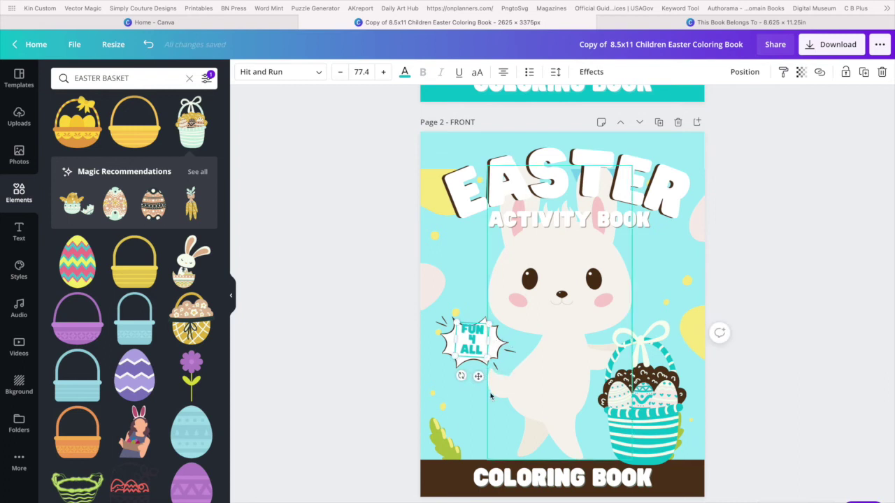
click(456, 405)
click(454, 375)
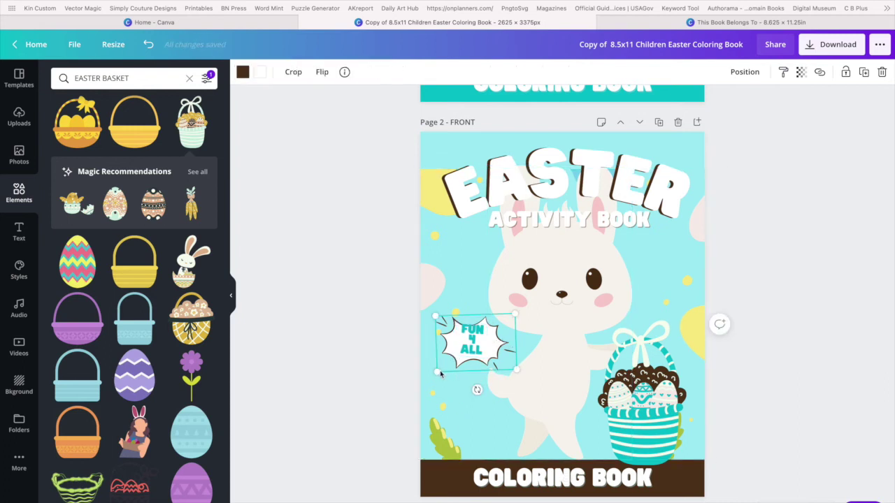
drag(435, 380, 426, 378)
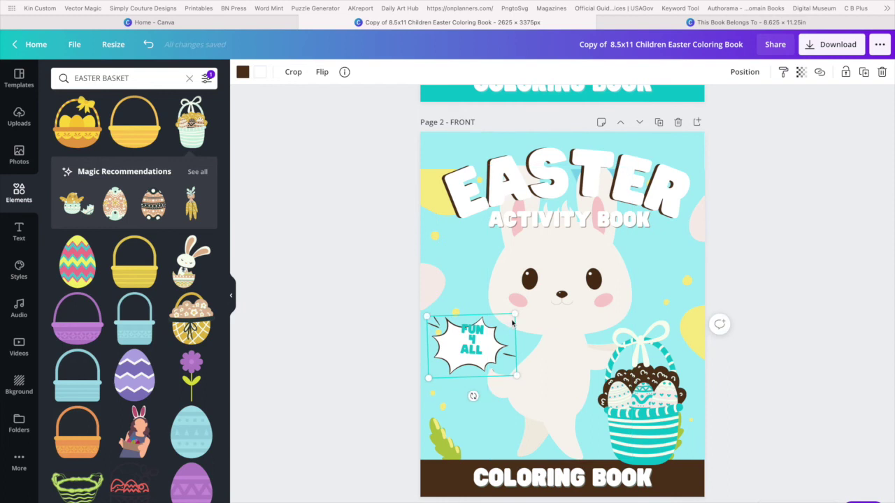
drag(521, 317, 528, 316)
click(487, 355)
drag(487, 354, 471, 341)
click(465, 328)
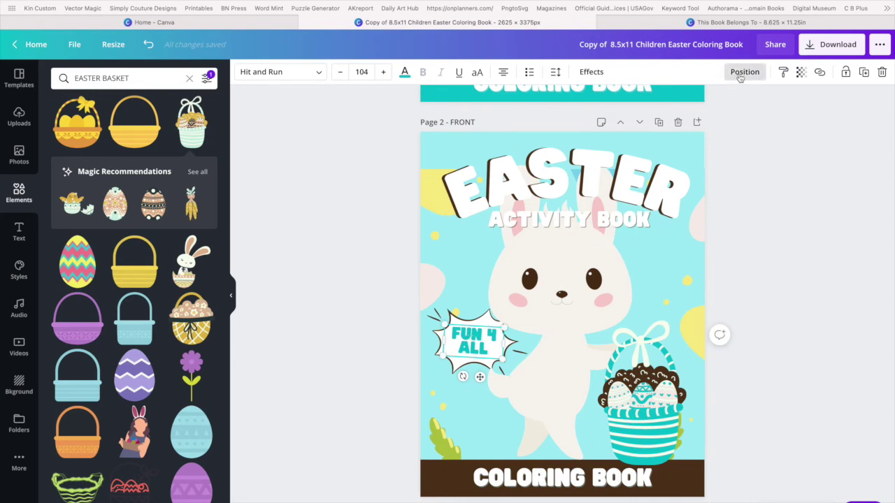
Step: Give the FUN 4 ALL text a dark brown shadow effect and add an exclamation mark at its end
click(590, 72)
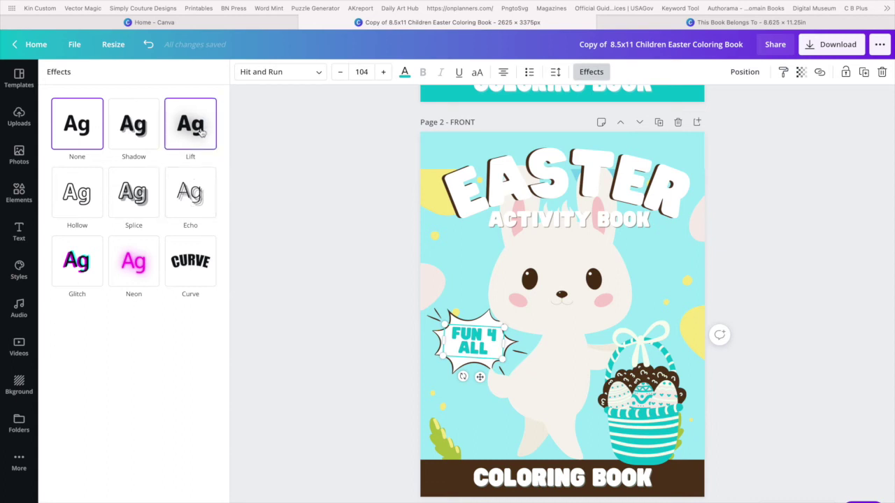
click(140, 135)
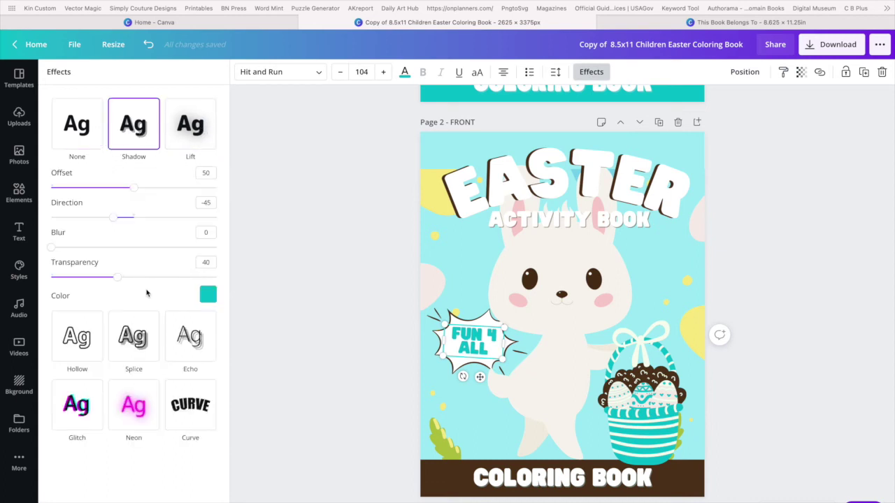
click(208, 295)
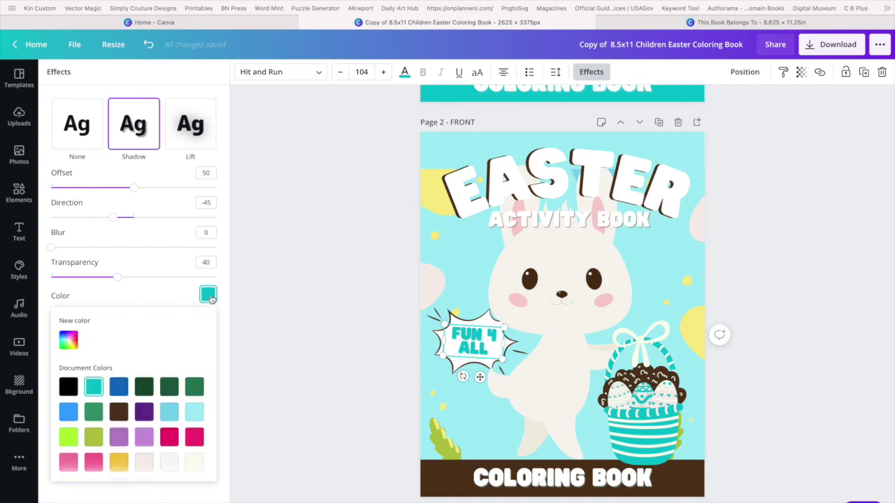
click(119, 412)
click(485, 354)
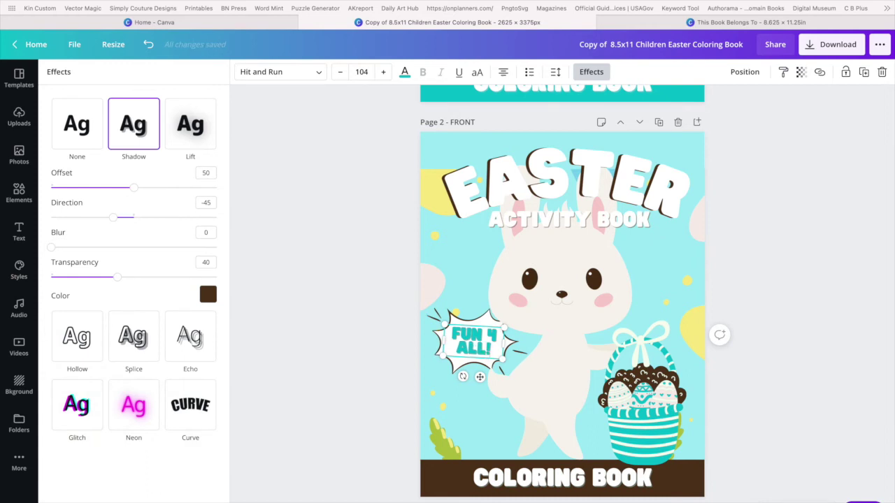
click(669, 277)
Step: Compare the new bunny cover on page 2 with the original template cover above it
scroll(669, 277, up, 4)
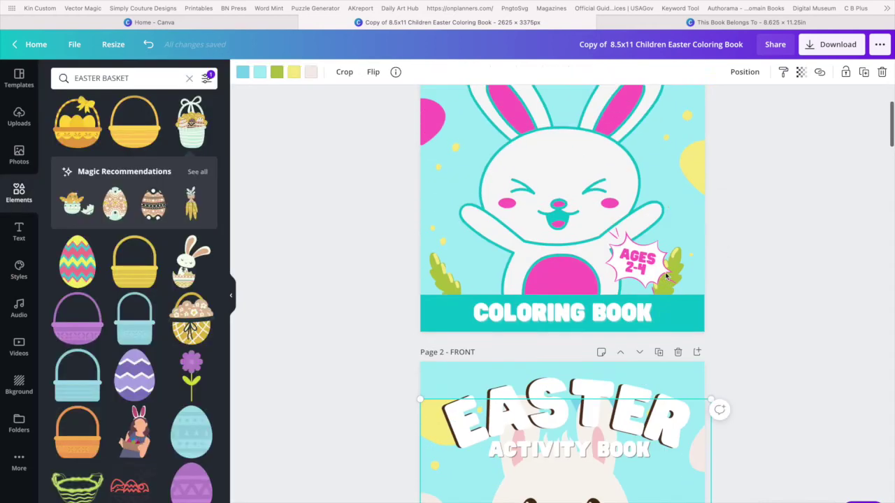
scroll(666, 278, up, 2)
scroll(666, 278, down, 6)
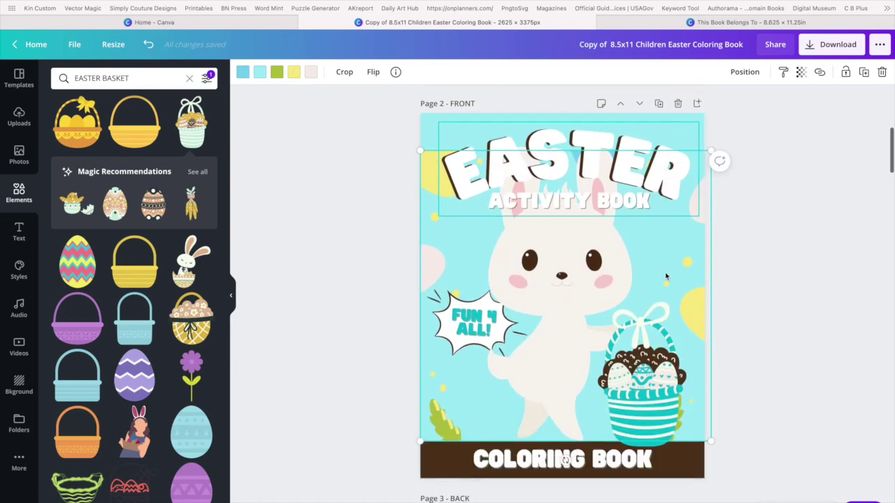
scroll(666, 278, up, 3)
scroll(666, 277, down, 3)
scroll(667, 277, up, 3)
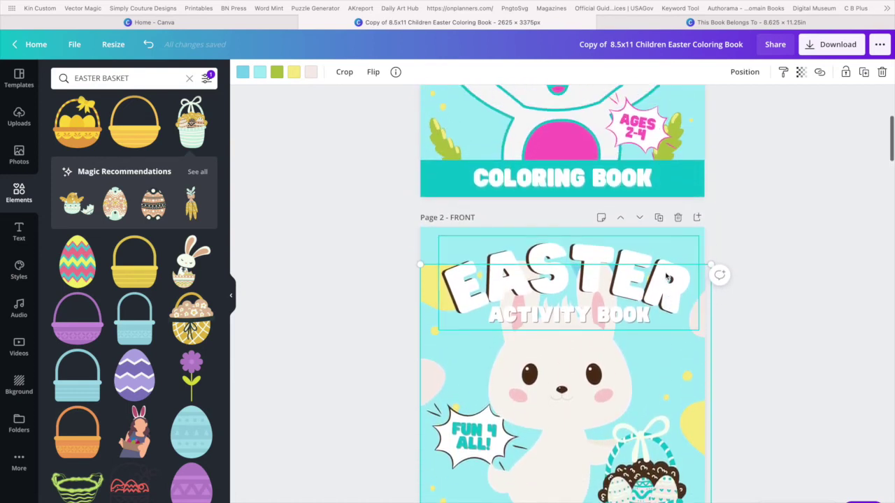
scroll(666, 277, down, 2)
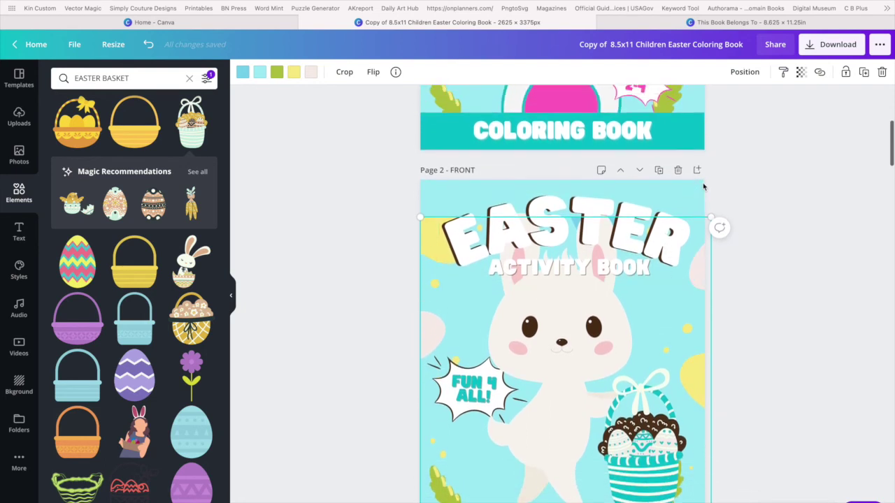
click(702, 186)
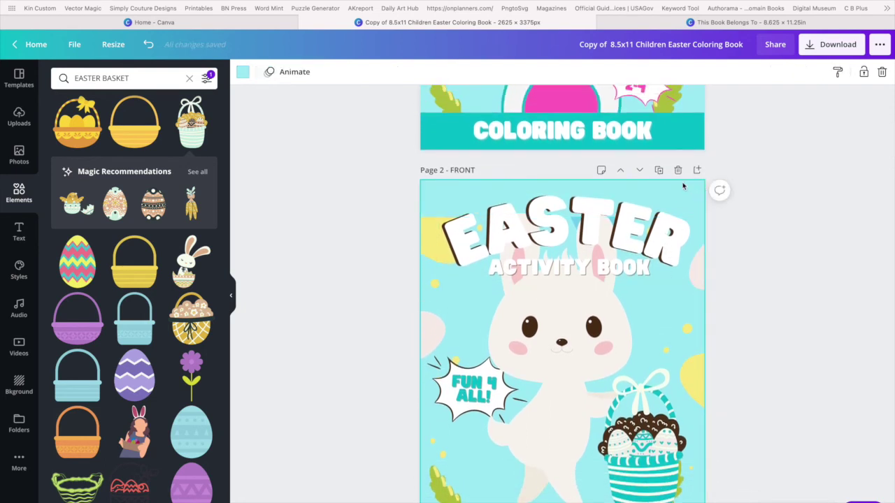
Step: Search the elements for GRASS and add the solid green clump of tall grass blades to the cover
click(133, 78)
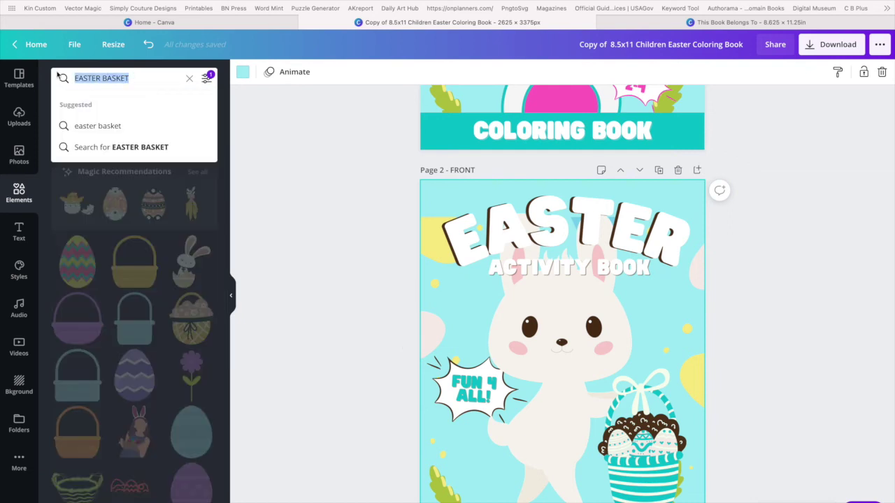
text(GRASS)
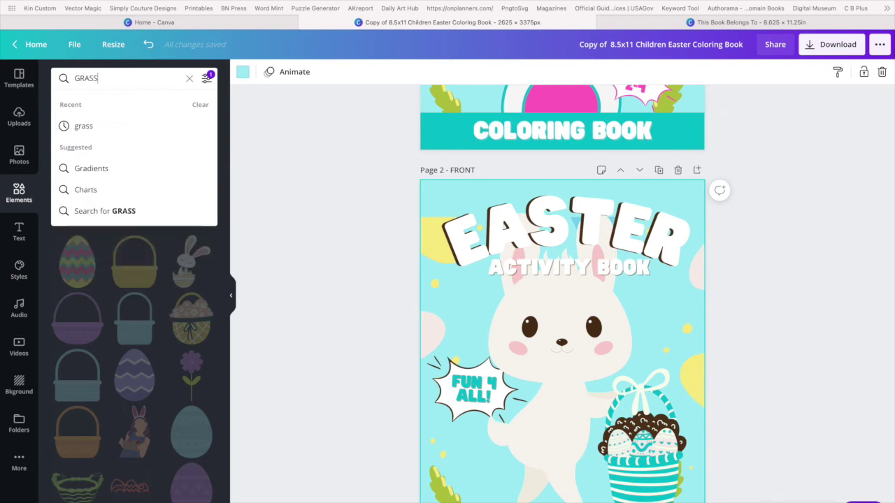
key(Return)
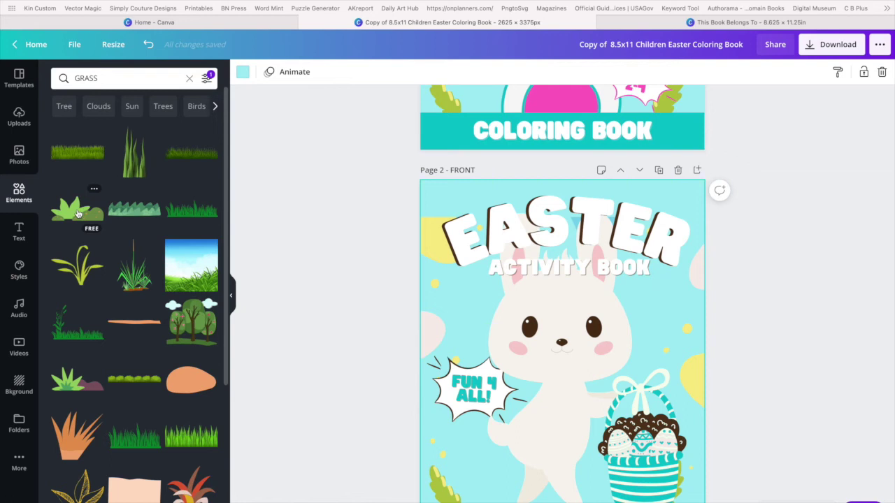
scroll(78, 213, down, 3)
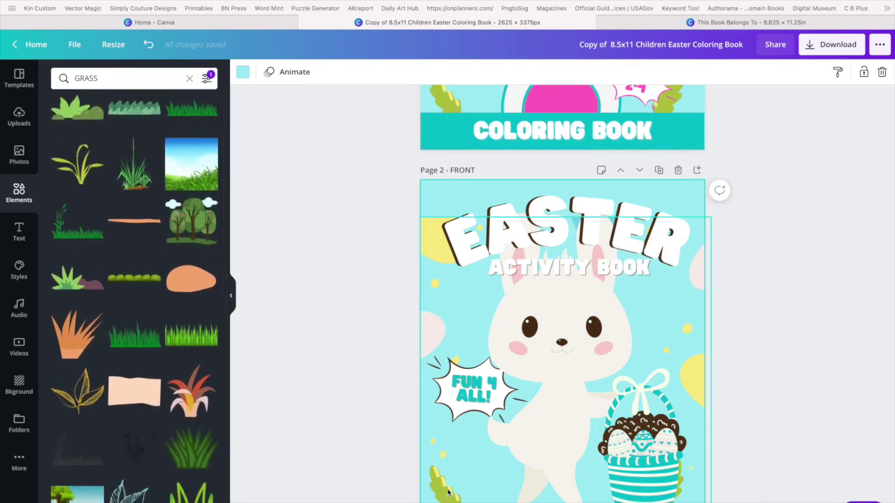
scroll(184, 425, down, 5)
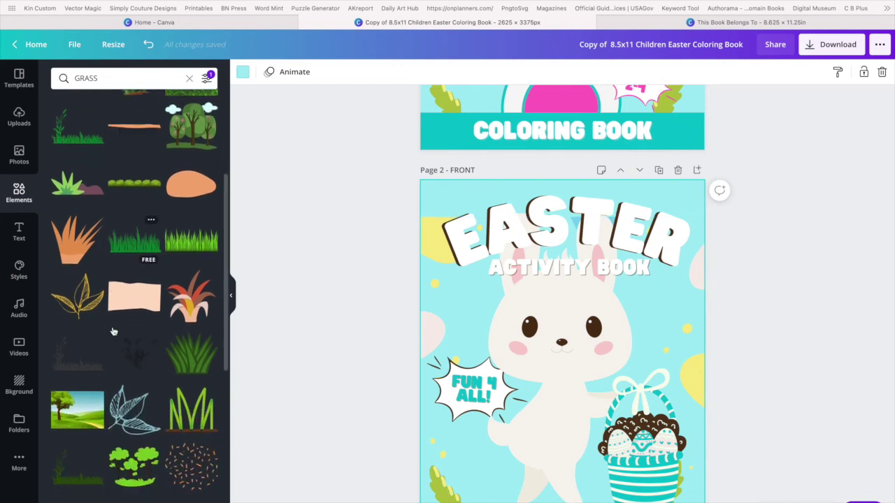
scroll(113, 331, down, 3)
scroll(114, 331, down, 2)
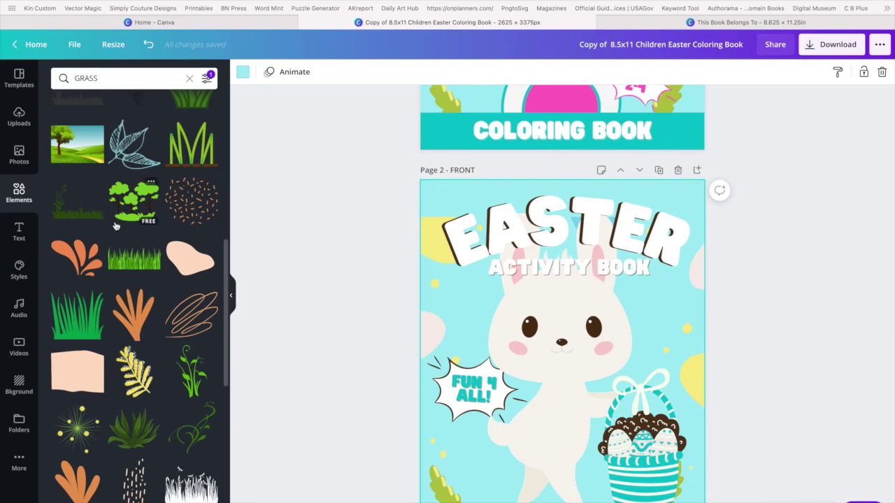
scroll(127, 222, down, 2)
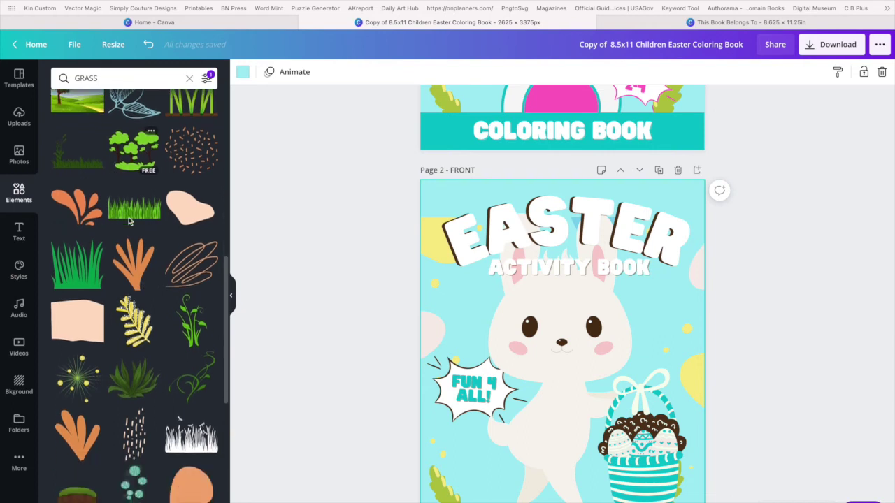
click(89, 271)
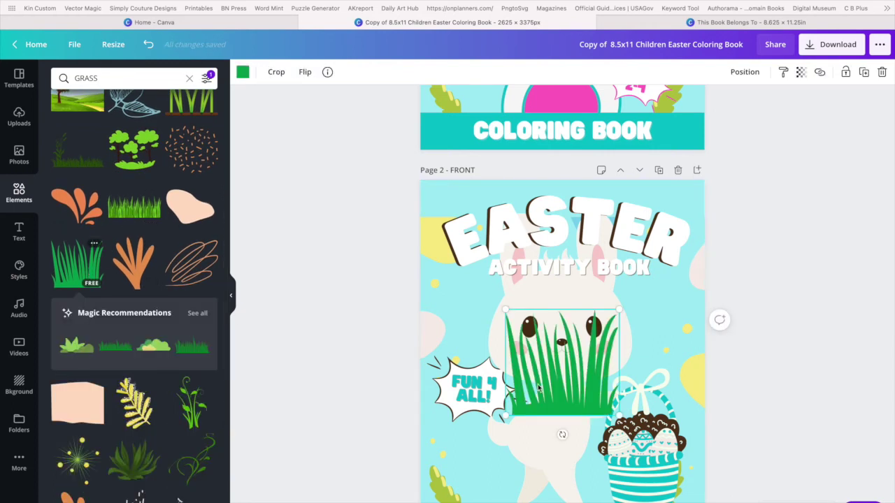
Step: Shrink the grass and place it beside the bunny's feet, then put a duplicate at the basket's outer edge
drag(538, 388, 466, 482)
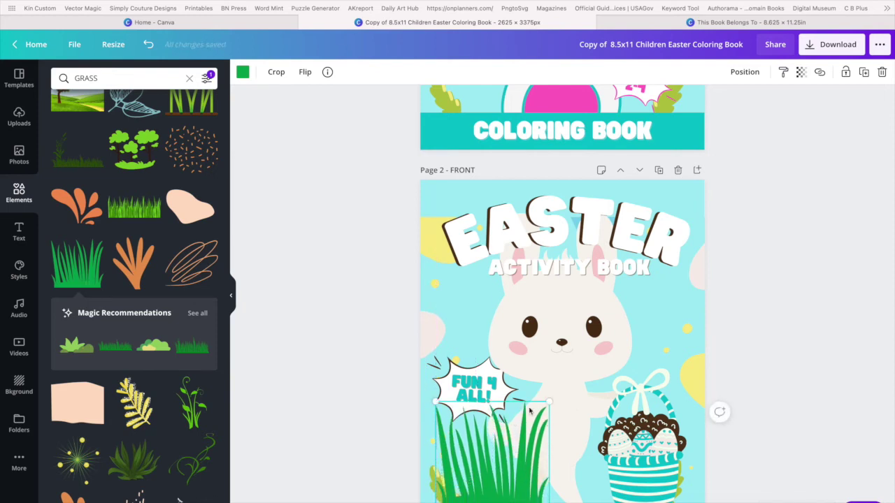
drag(550, 404, 495, 490)
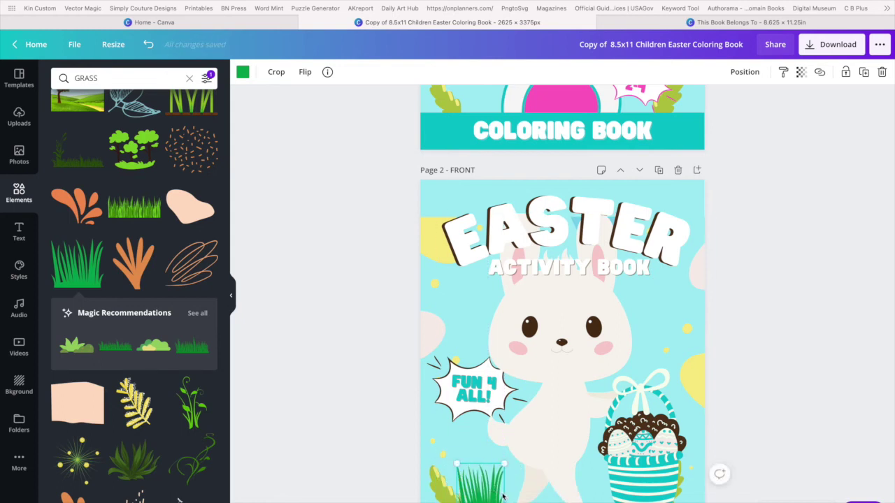
key(ctrl+d)
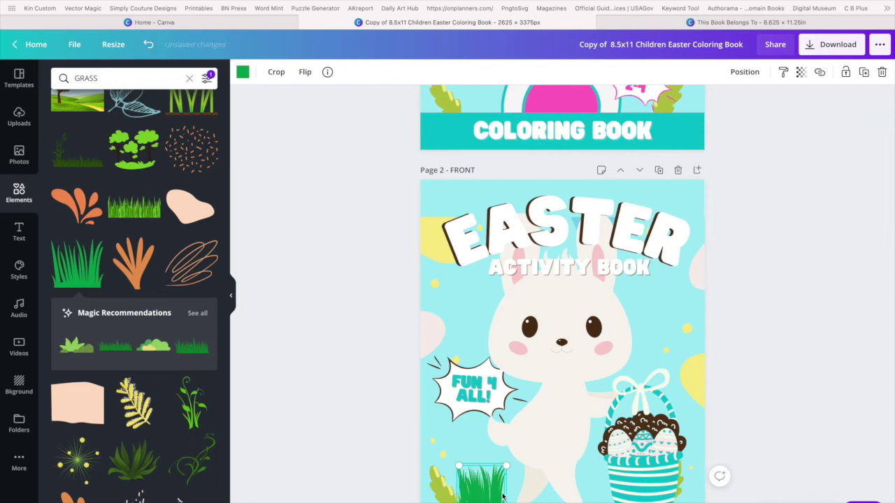
drag(502, 496, 703, 495)
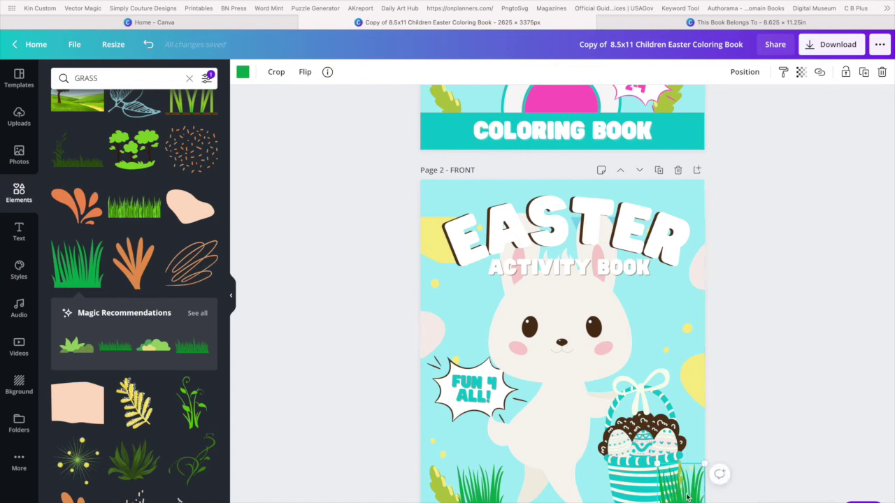
Step: Place duplicates of the grass clump side by side across the bunny's feet, reaching the basket's inner edge
click(486, 499)
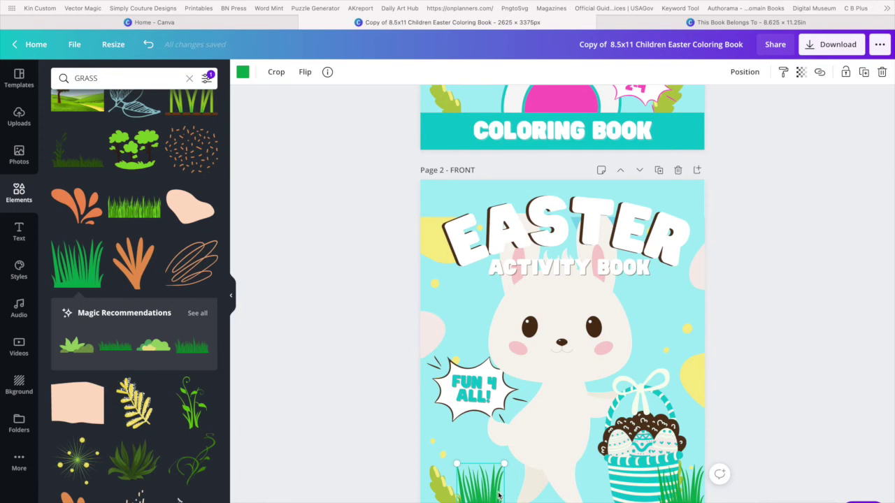
drag(498, 495, 536, 491)
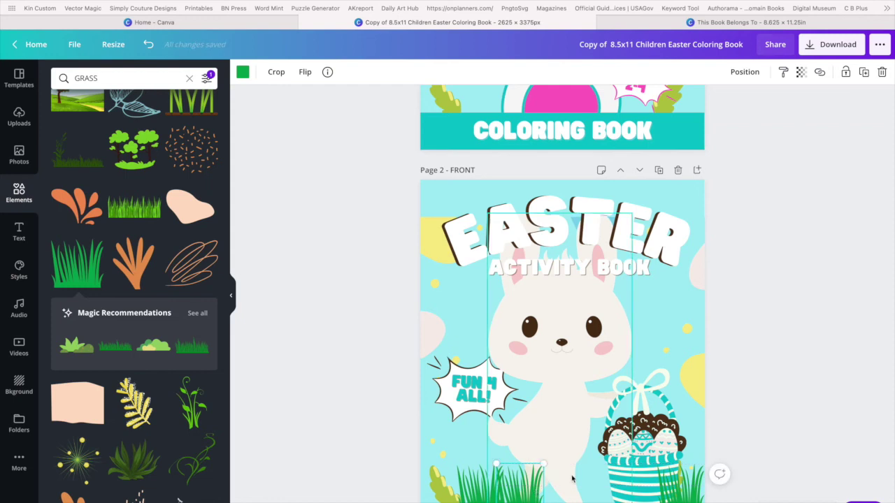
drag(479, 497, 559, 495)
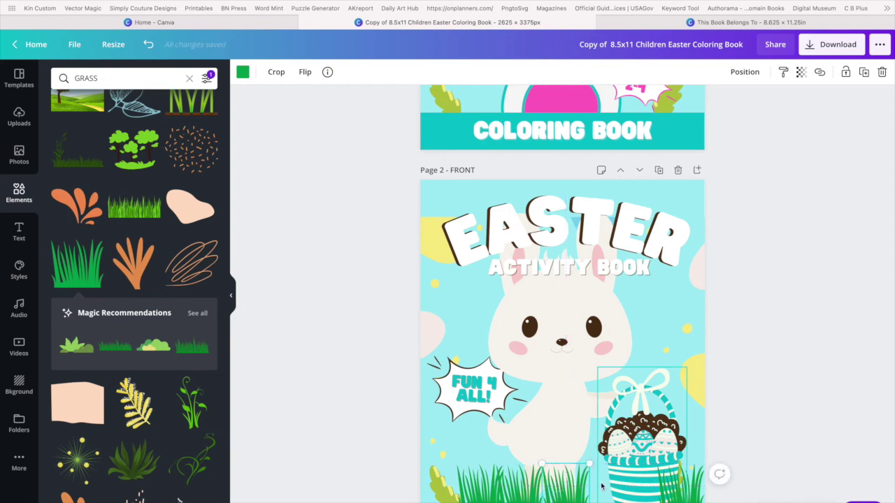
key(ctrl+z)
drag(497, 489, 557, 492)
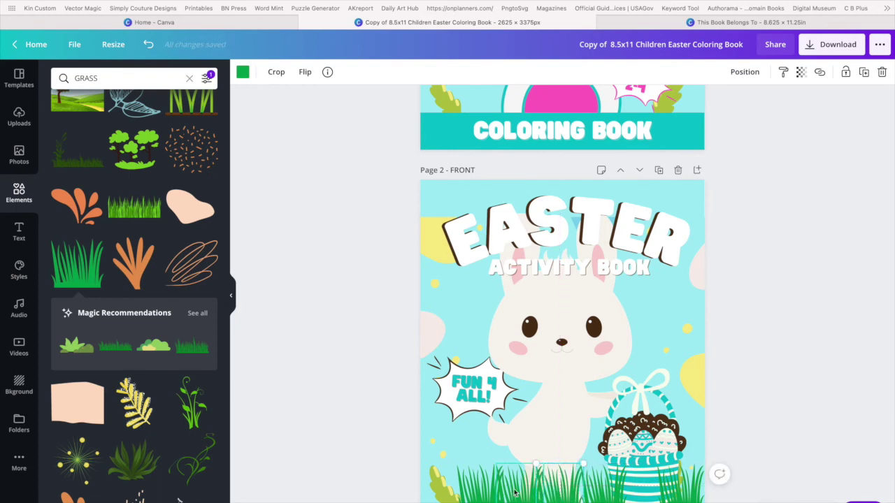
Step: Select the grass clumps together and scale the whole row down slightly along the top of the brown band
click(480, 496)
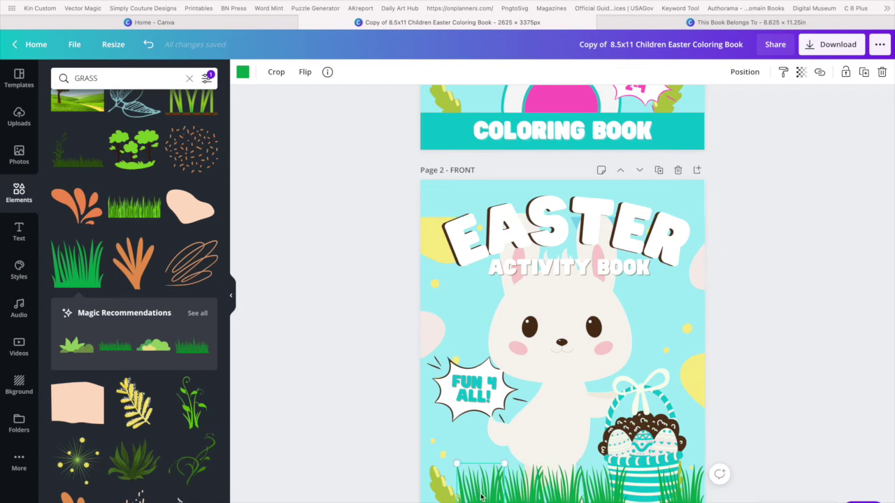
shift+click(542, 489)
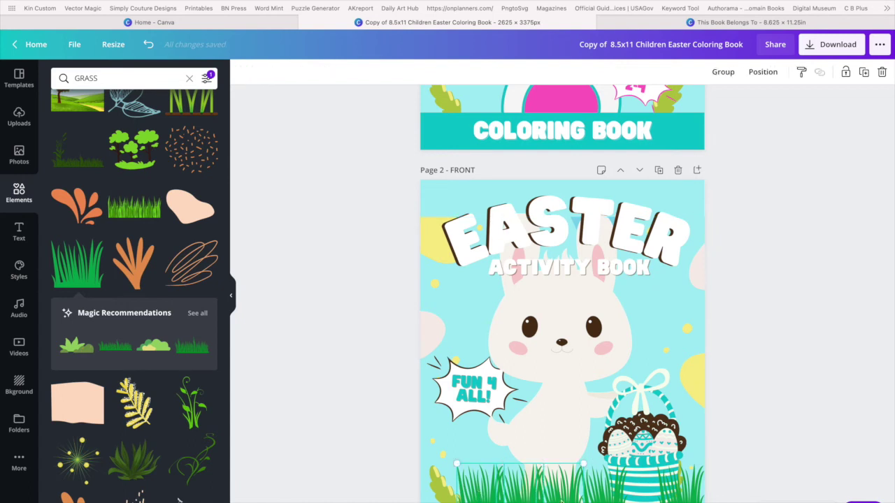
shift+click(681, 499)
drag(706, 467, 657, 495)
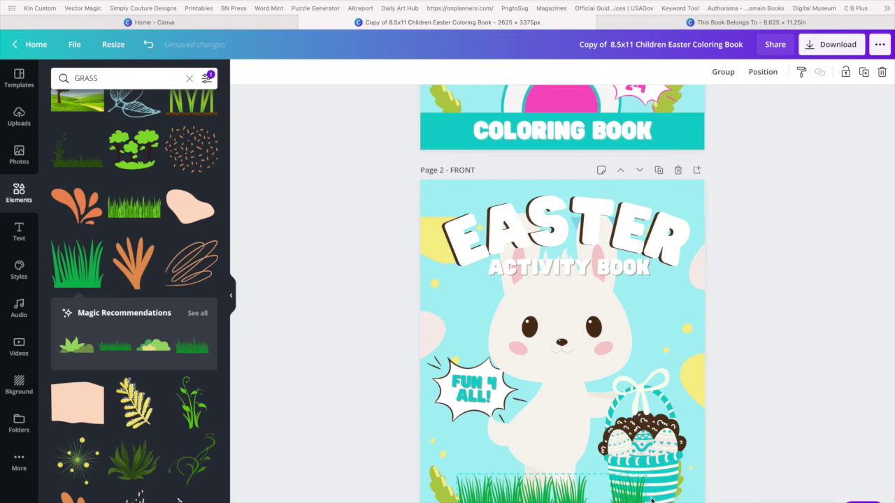
drag(557, 492, 557, 494)
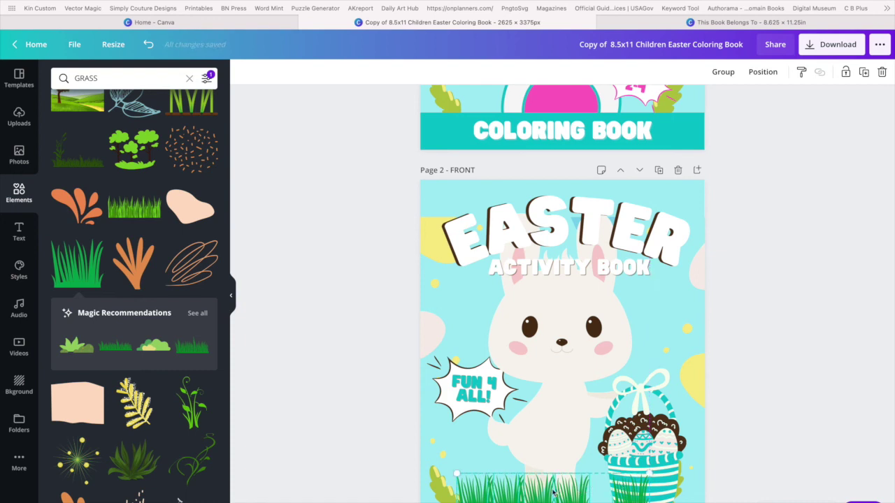
Step: Move the Easter basket slightly outward, away from the bunny
click(658, 464)
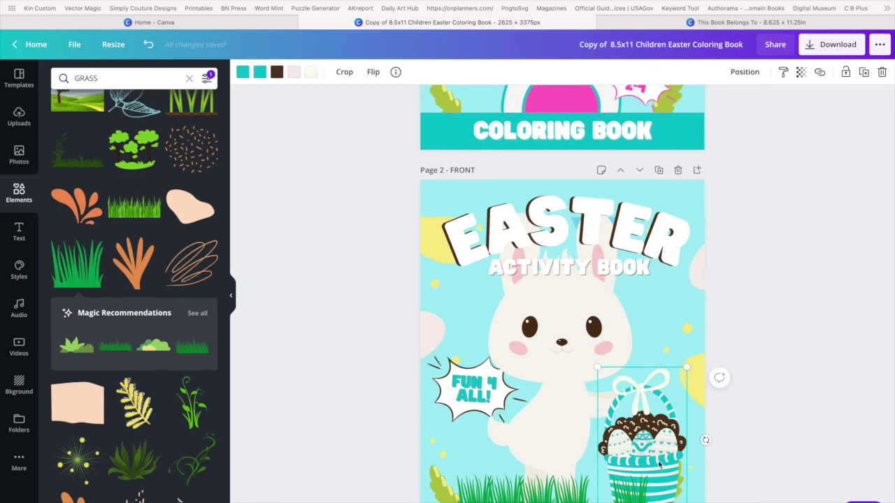
drag(673, 462, 675, 461)
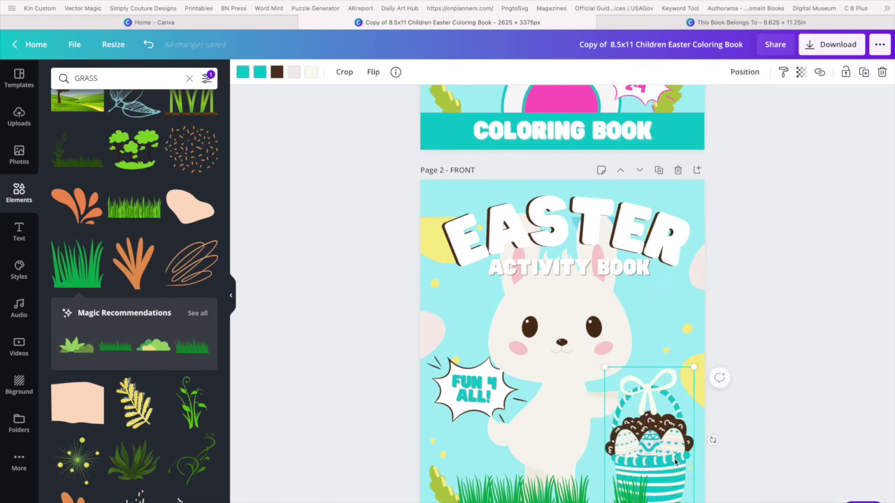
click(688, 427)
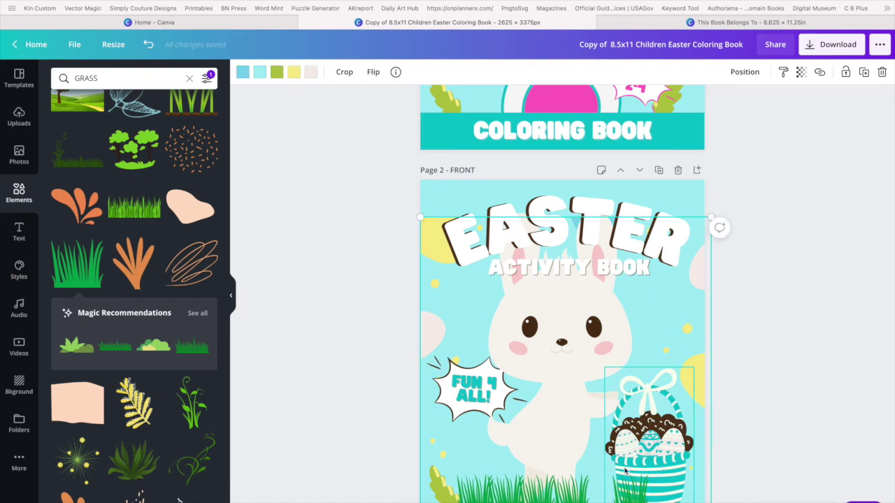
Step: Fill the remaining gaps with grass clumps between bunny and basket, at the basket's outer side, and at the page's opposite edge
drag(627, 496, 598, 497)
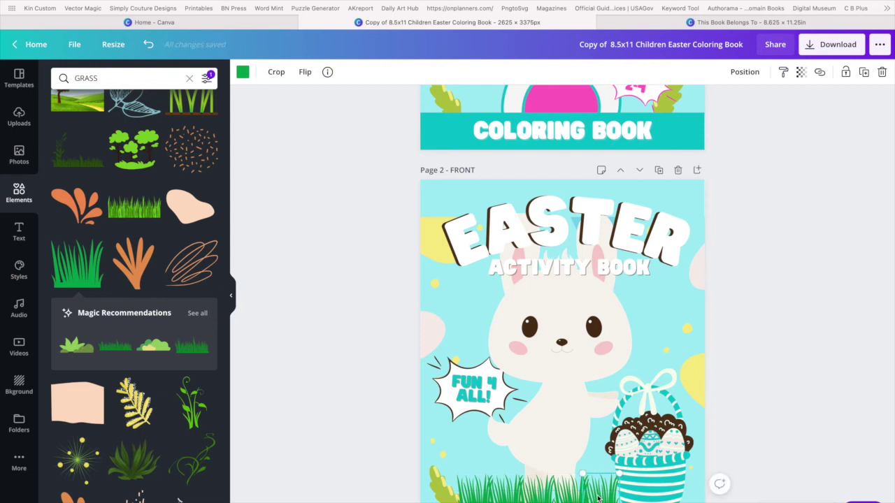
drag(598, 498, 686, 496)
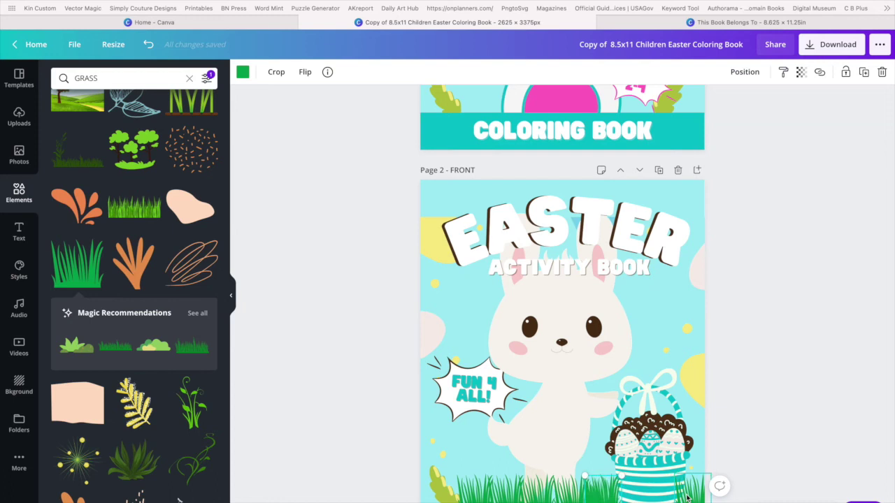
drag(607, 499, 434, 498)
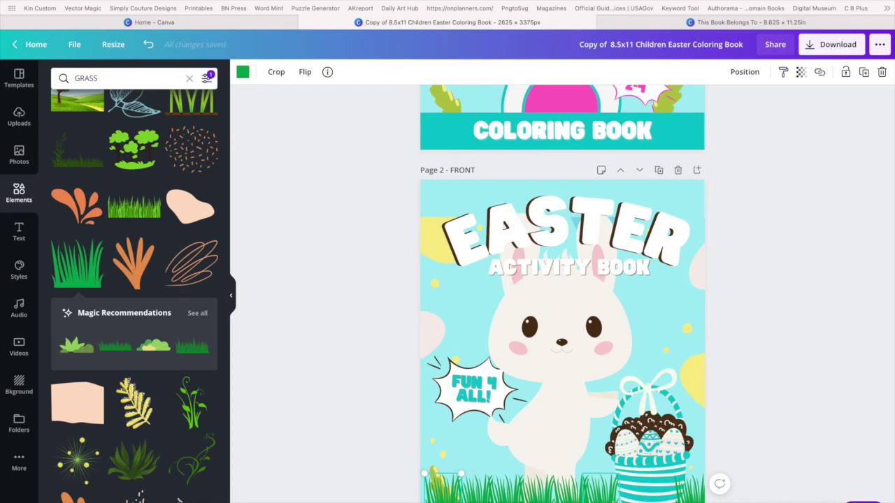
mouse_move(442, 490)
mouse_down()
mouse_move(402, 492)
mouse_move(449, 499)
mouse_up()
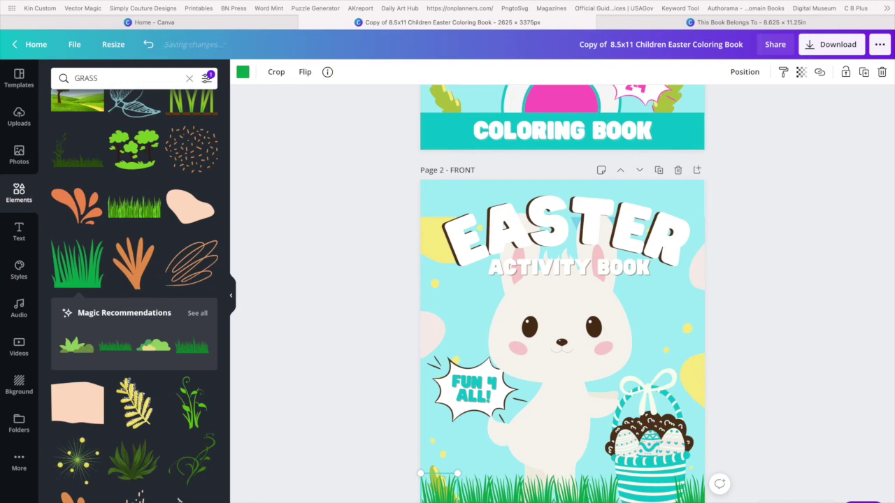
key(ctrl+v)
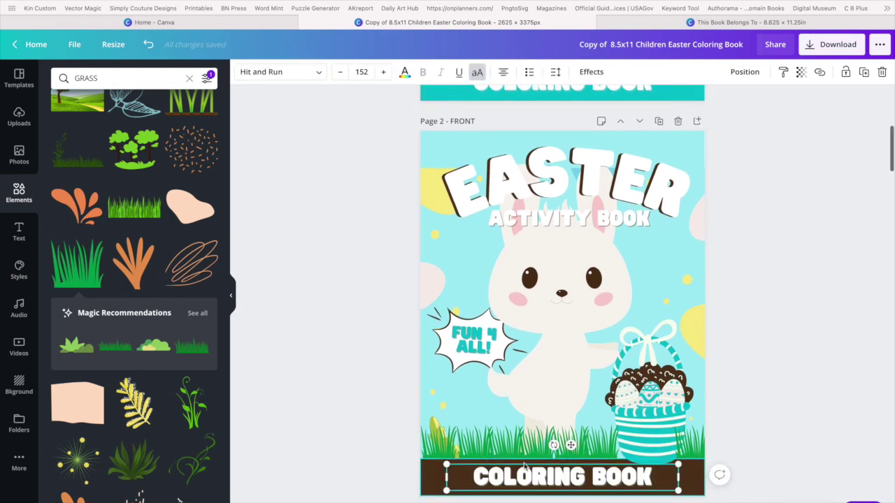
Step: Delete the COLORING BOOK text on page 2, then bring the brown band to the front and raise its upper edge slightly over the grass
key(Delete)
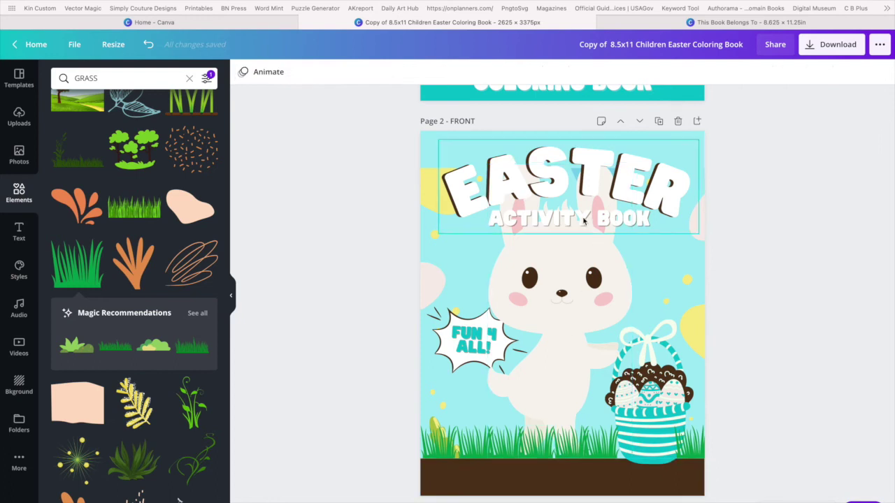
click(524, 474)
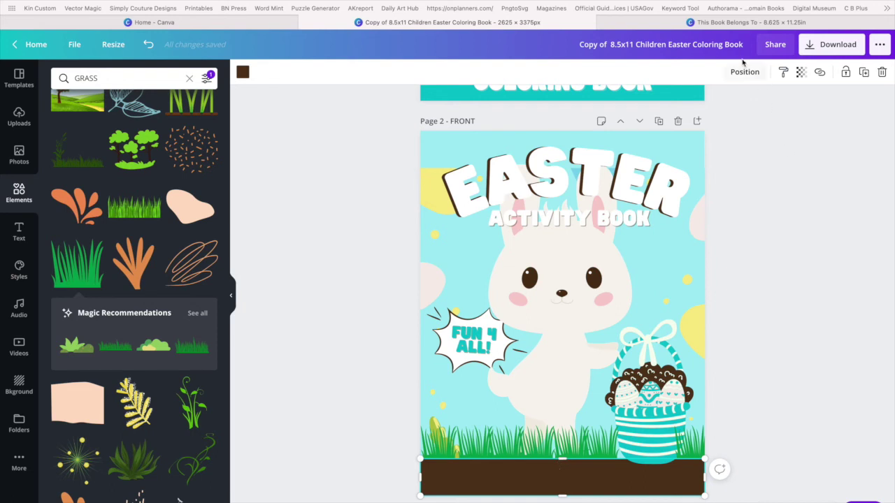
click(745, 71)
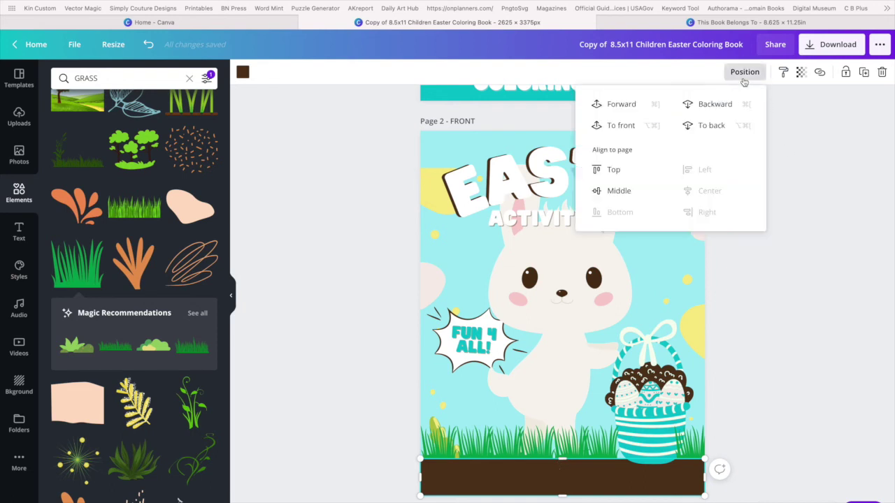
click(624, 126)
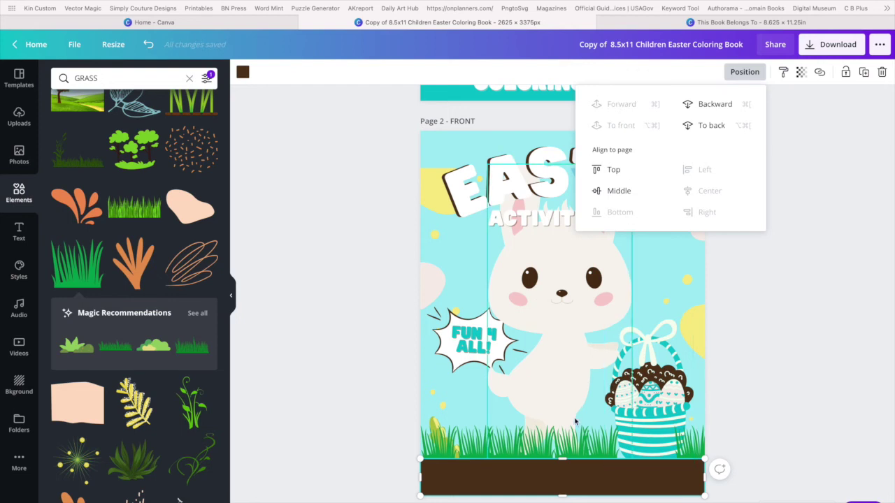
click(568, 475)
drag(569, 476, 565, 498)
Step: Bring the Easter basket to the front and nudge it slightly closer to the bunny
click(650, 437)
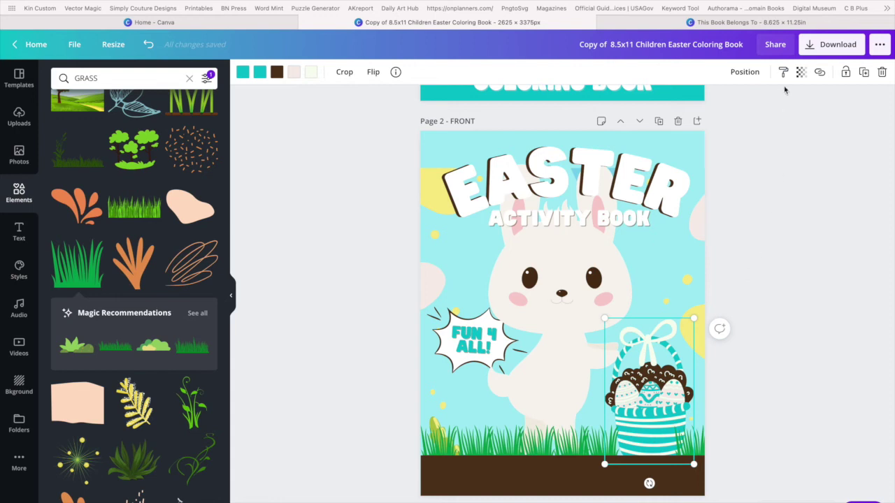
click(745, 72)
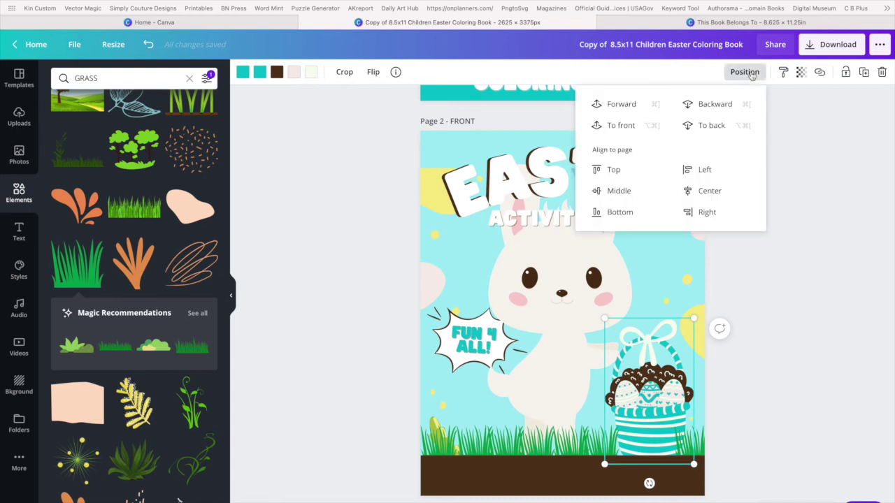
click(625, 126)
click(657, 419)
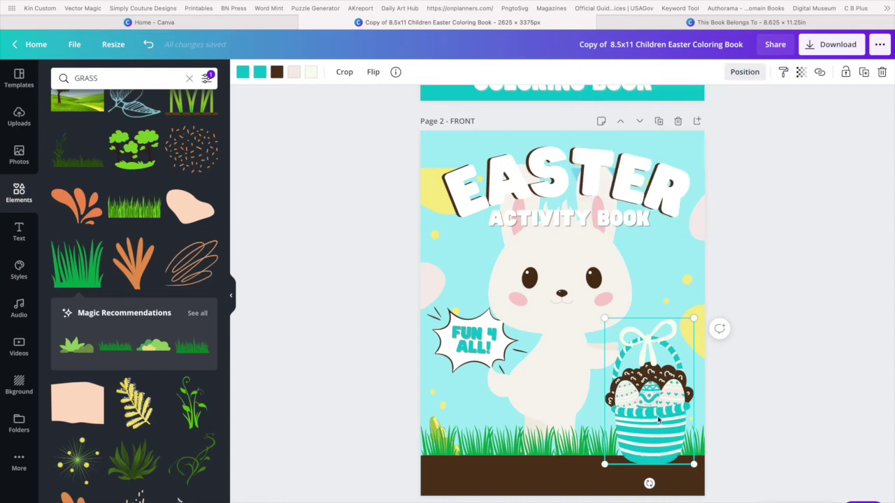
drag(657, 419, 655, 420)
Step: Bring the grass clumps on both sides of the basket to the front
click(687, 454)
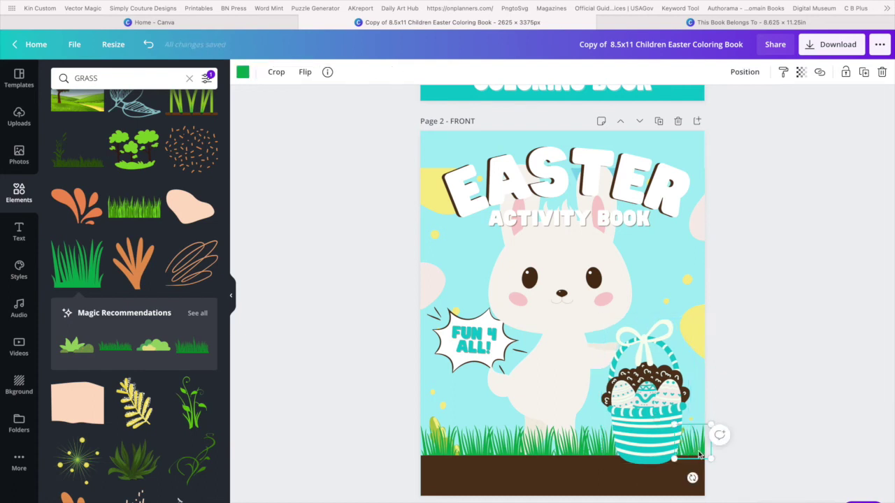
click(744, 71)
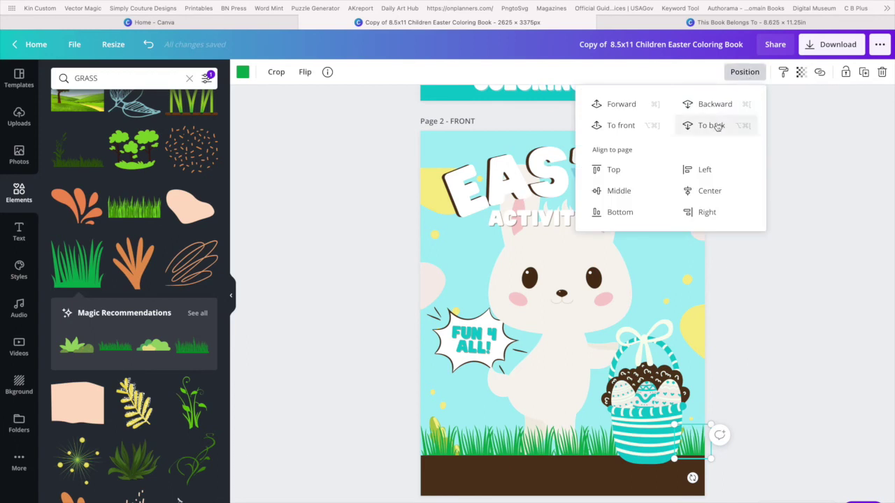
click(635, 106)
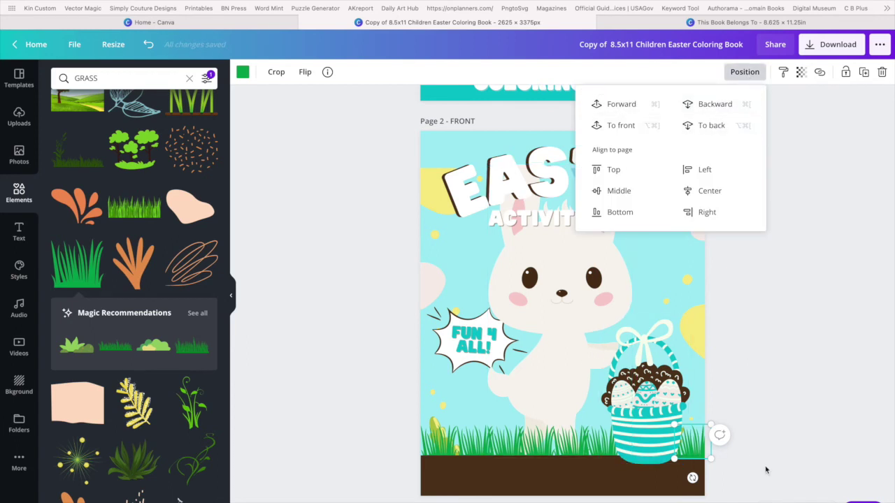
click(622, 127)
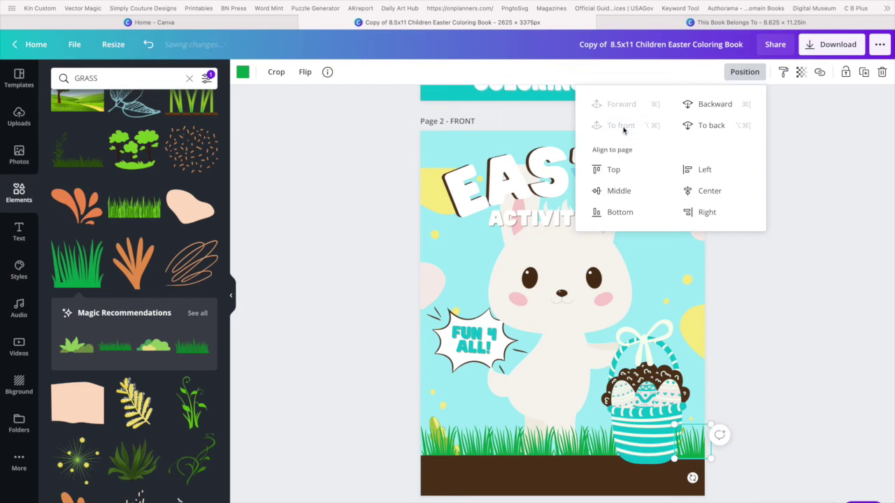
click(600, 450)
click(744, 71)
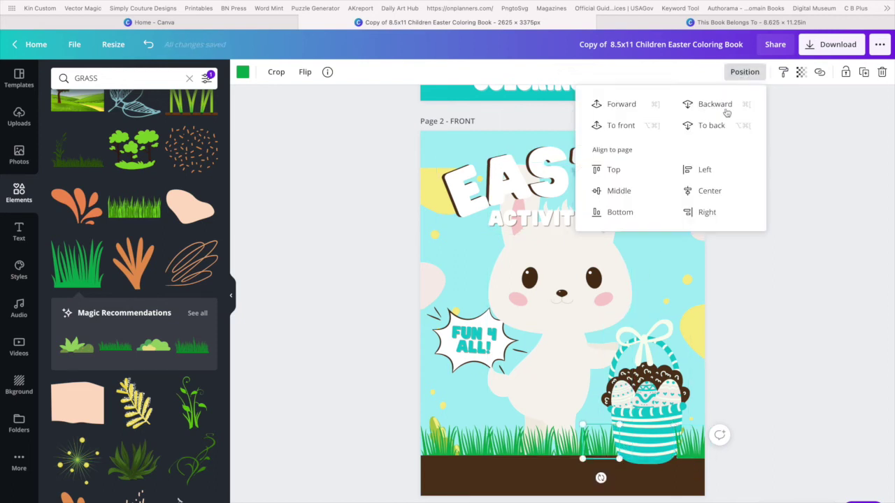
click(630, 132)
click(765, 301)
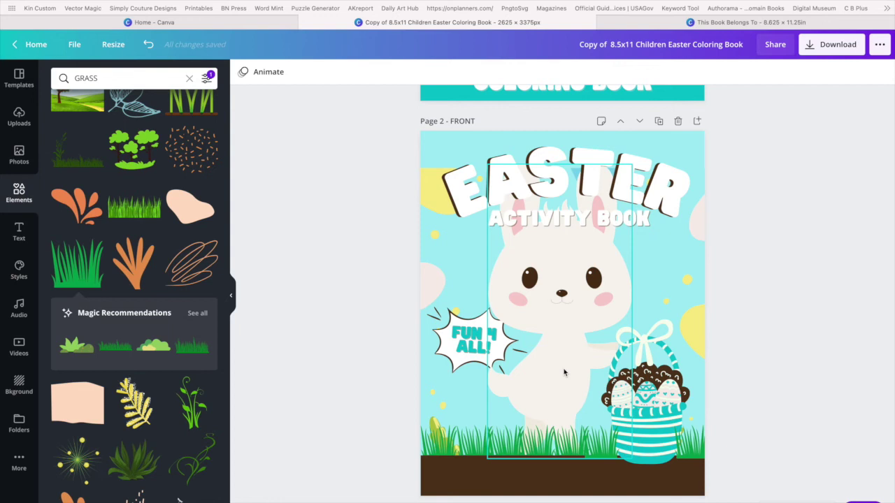
Step: Bring the bunny to the front of the cover, above the grass
click(564, 373)
click(745, 72)
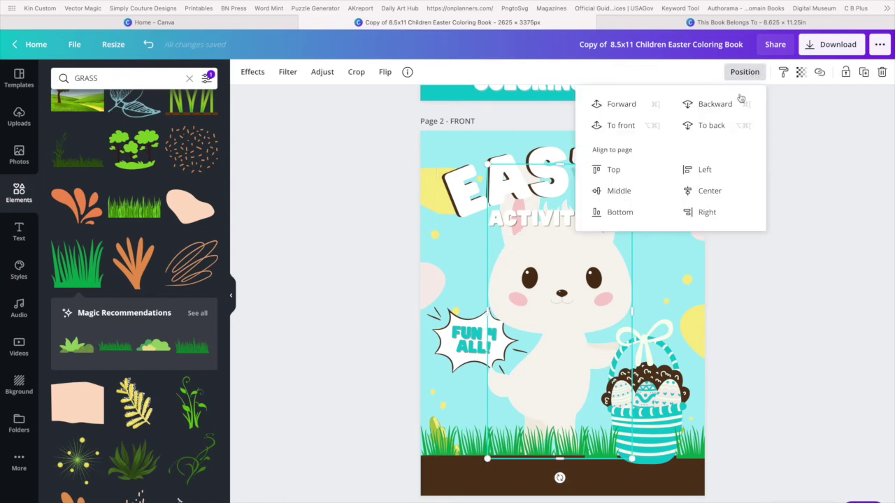
click(620, 127)
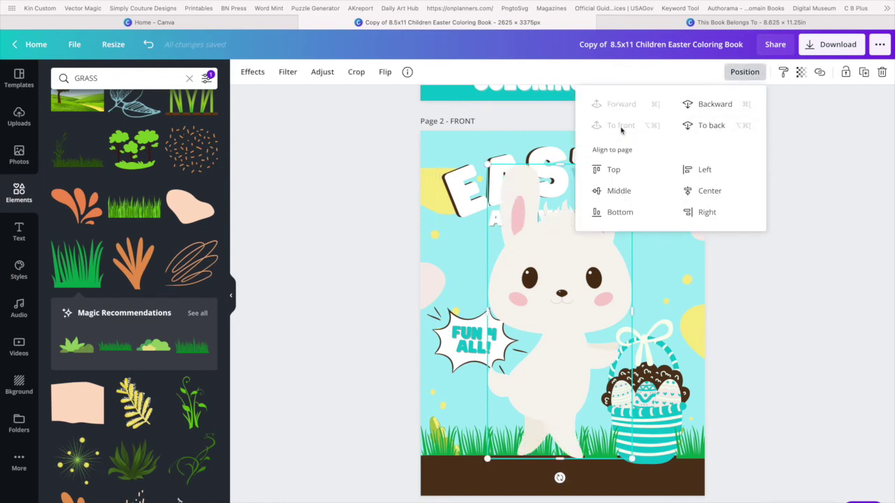
click(768, 281)
Step: Try to uncover the EASTER ACTIVITY BOOK title by lowering the bunny, nudging the title up, and moving the bunny back up
click(629, 191)
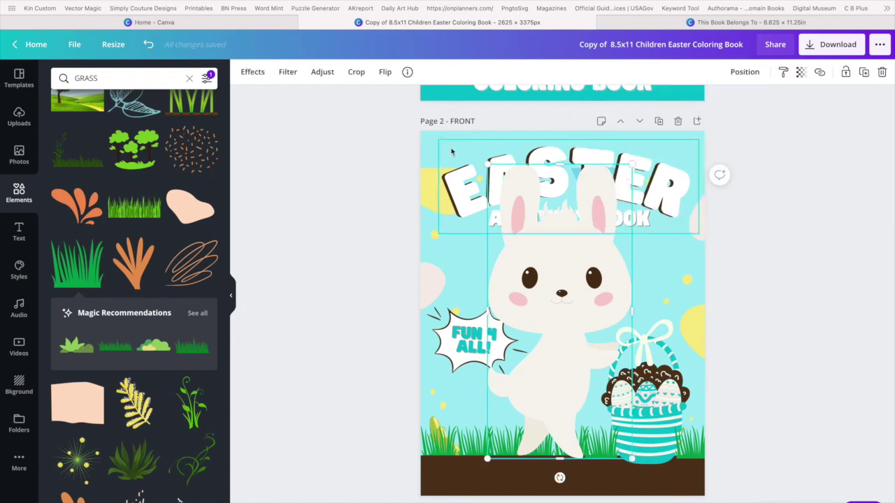
click(466, 199)
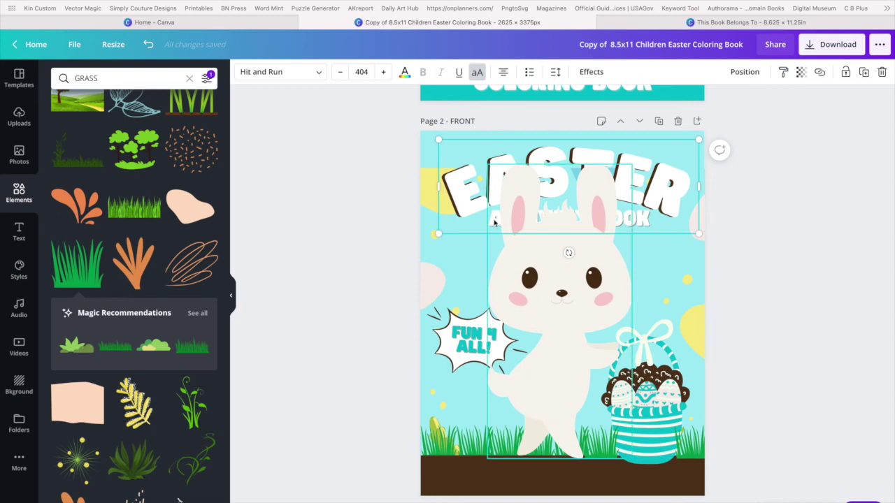
drag(529, 272, 491, 371)
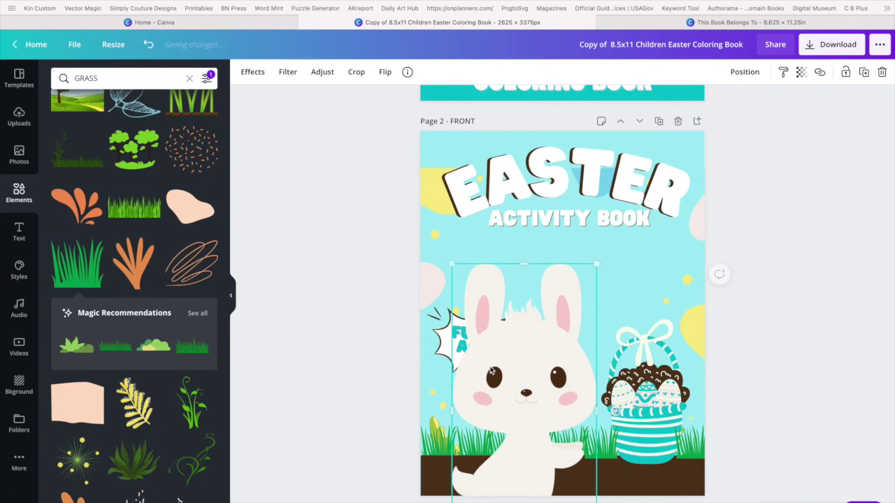
click(515, 221)
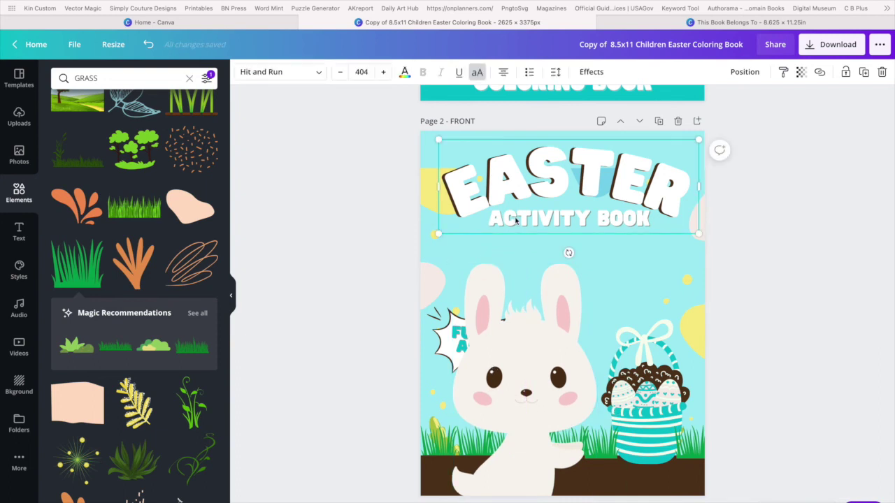
click(745, 71)
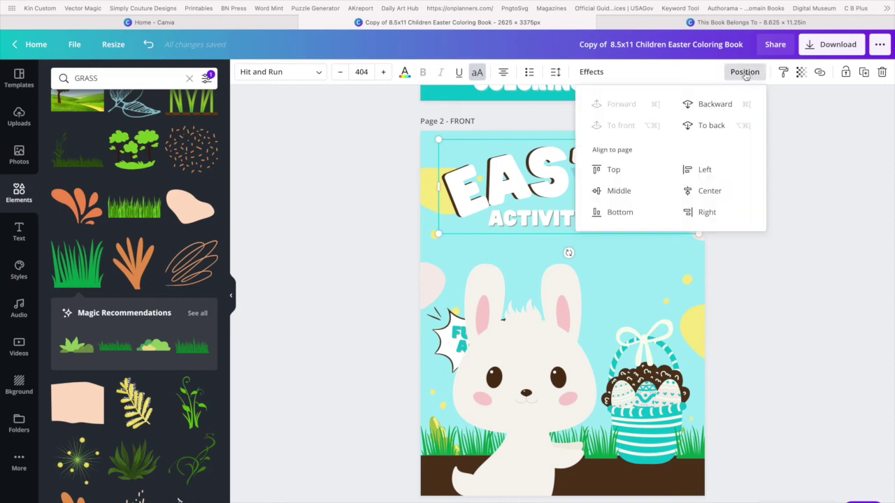
mouse_move(602, 218)
mouse_down()
mouse_move(604, 195)
mouse_move(603, 211)
mouse_up()
drag(542, 406, 577, 349)
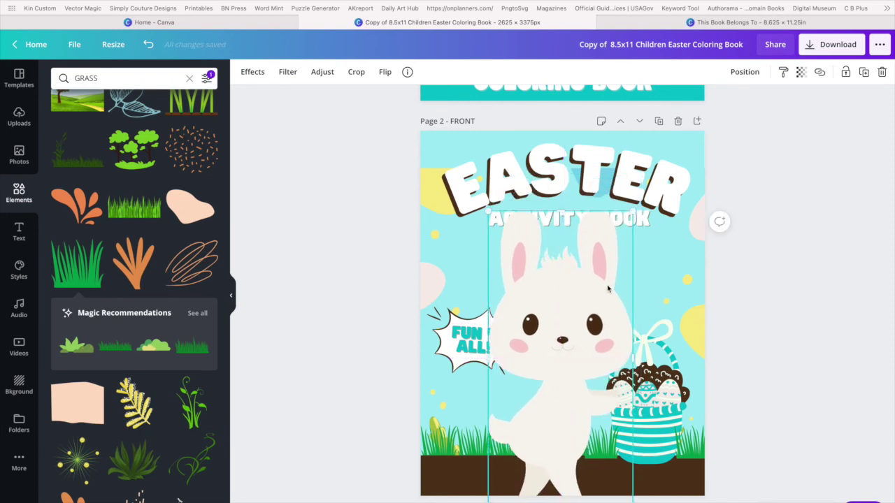
drag(576, 316, 577, 281)
Step: Undo the recent bunny and title moves, as well as the bunny's last move to the front
key(ctrl+z)
key(ctrl+z)
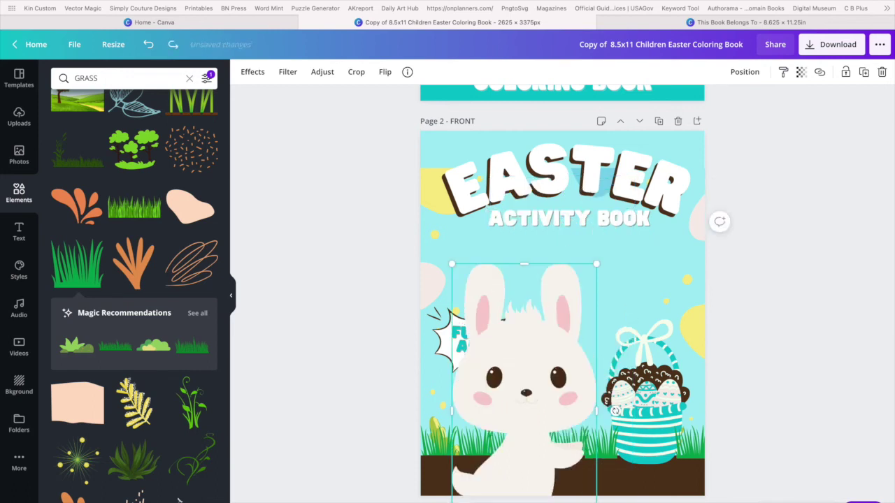
key(ctrl+shift+z)
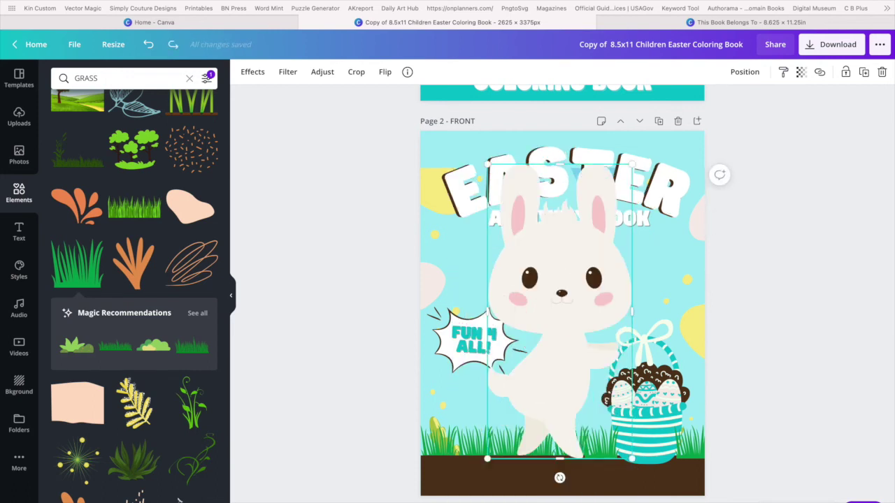
key(ctrl+bracketleft)
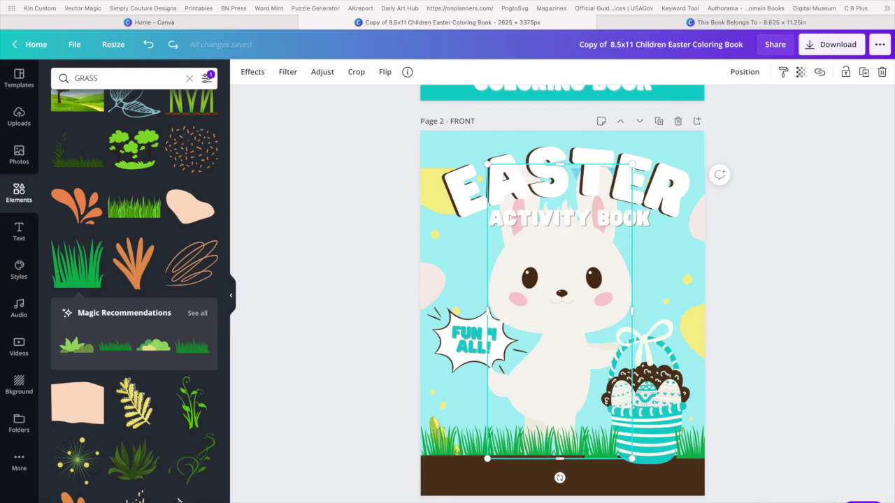
Step: Send the two grass clumps overlapping the bunny's feet to the back, and bring them forward one layer
click(571, 434)
drag(572, 439, 539, 439)
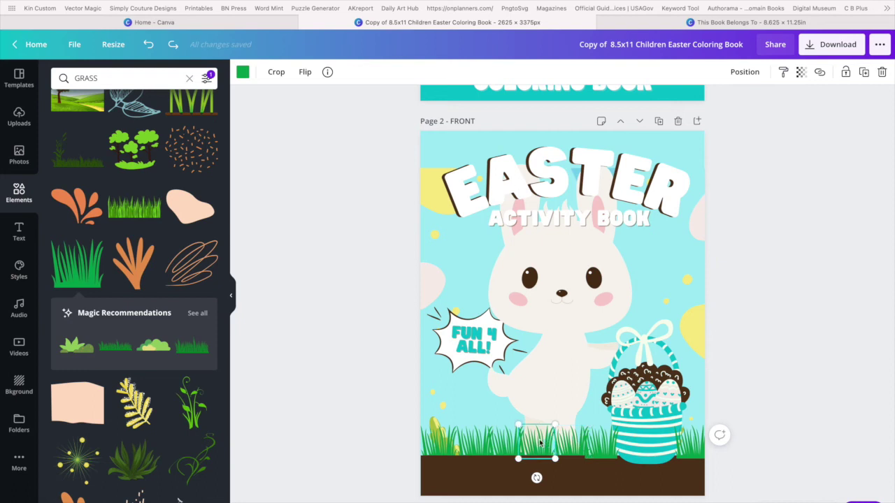
shift+click(578, 444)
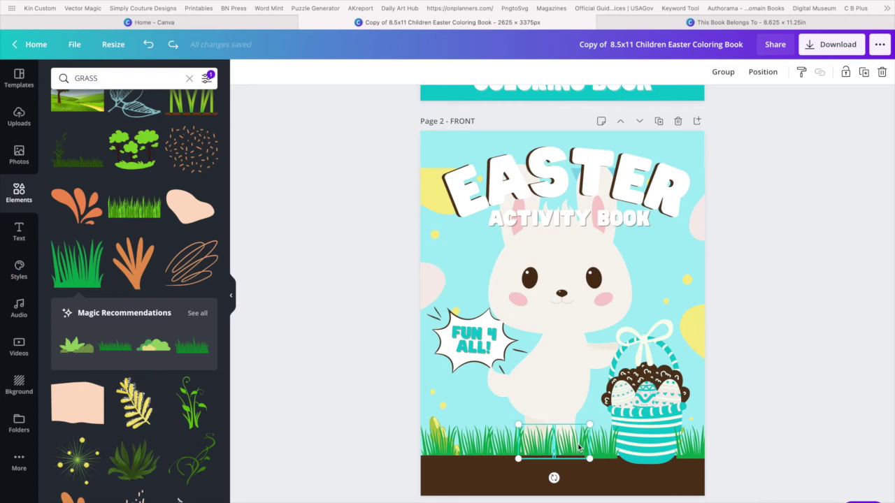
click(763, 74)
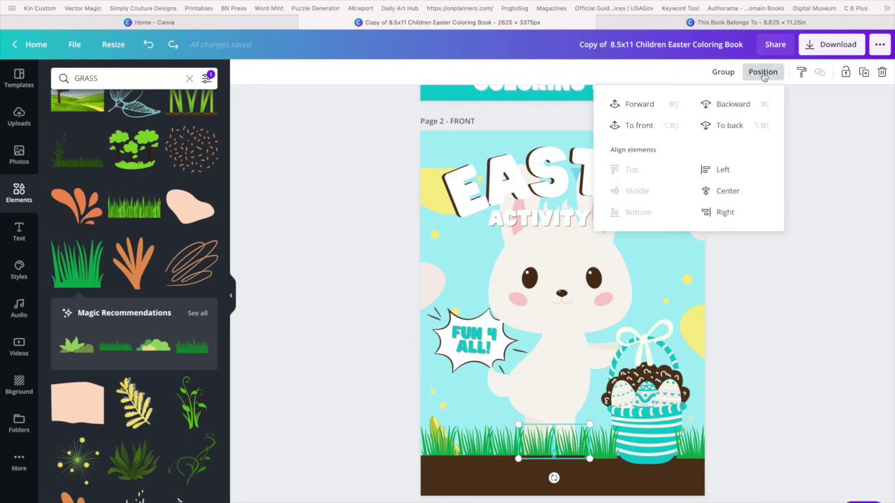
click(734, 124)
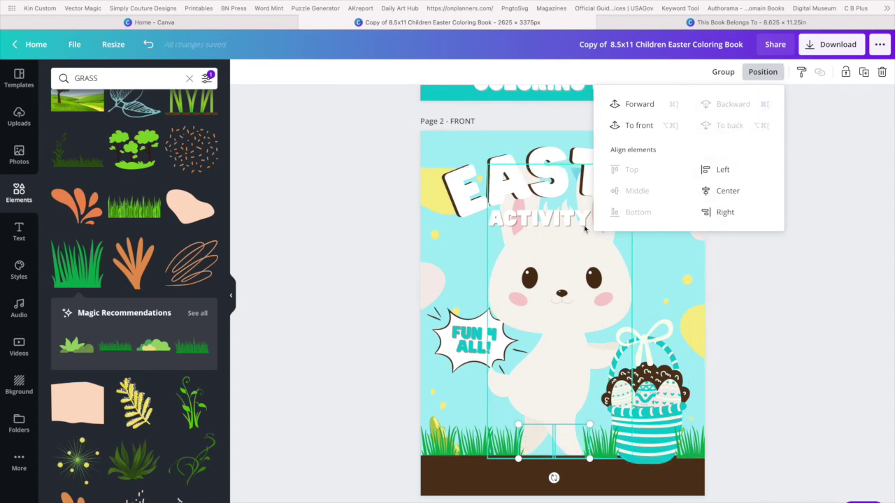
click(647, 106)
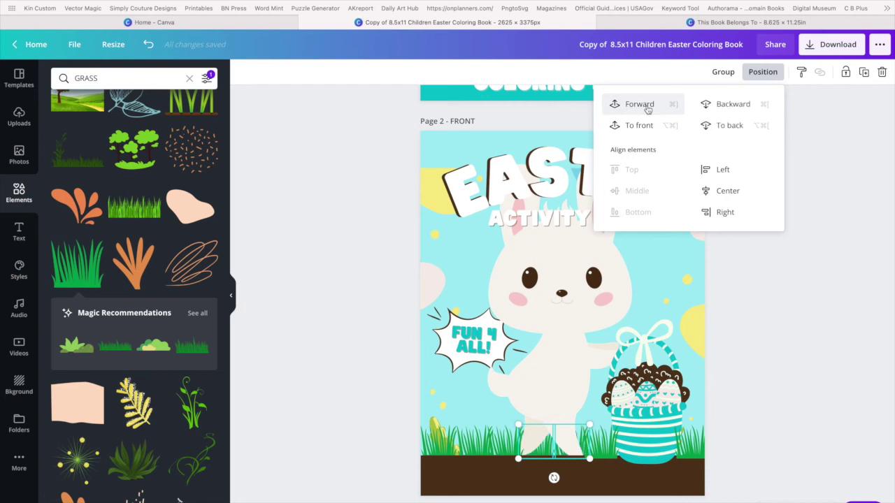
Step: Bring the brown ground band along the cover's lower edge to the front
click(606, 482)
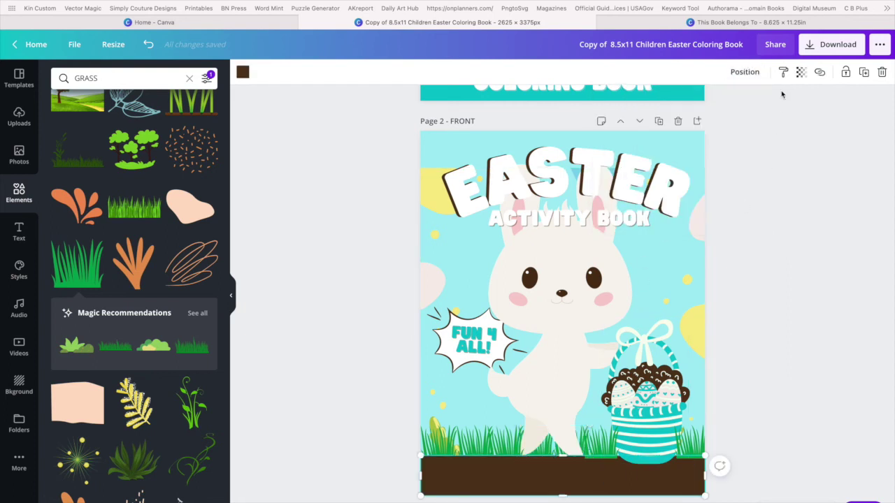
click(745, 71)
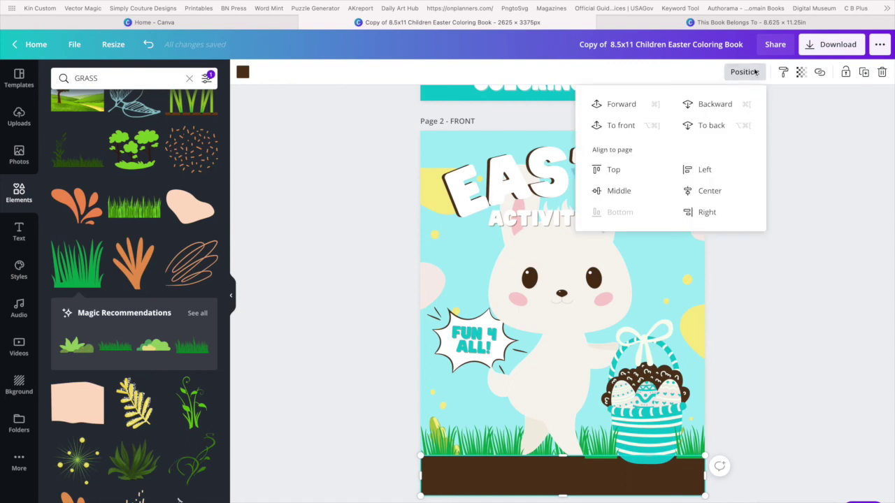
click(620, 125)
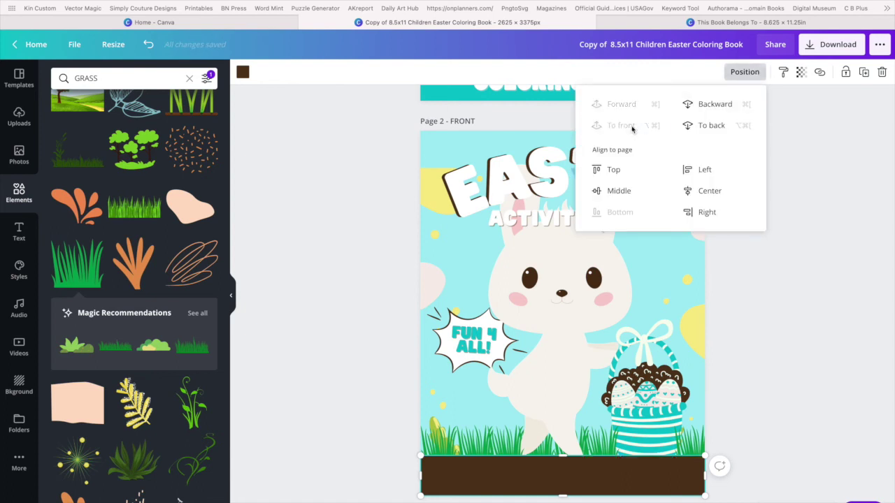
Step: Bring the Easter basket to the front, above the brown ground band, and clear the selection
click(655, 414)
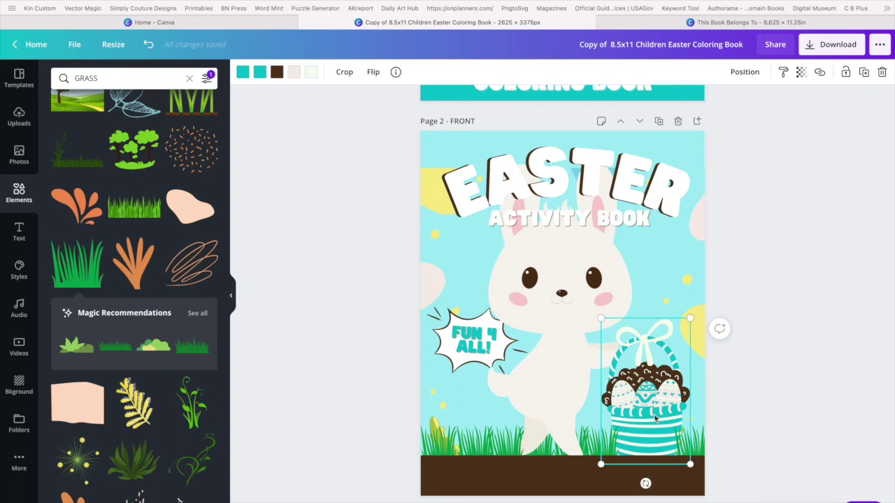
click(743, 72)
click(620, 126)
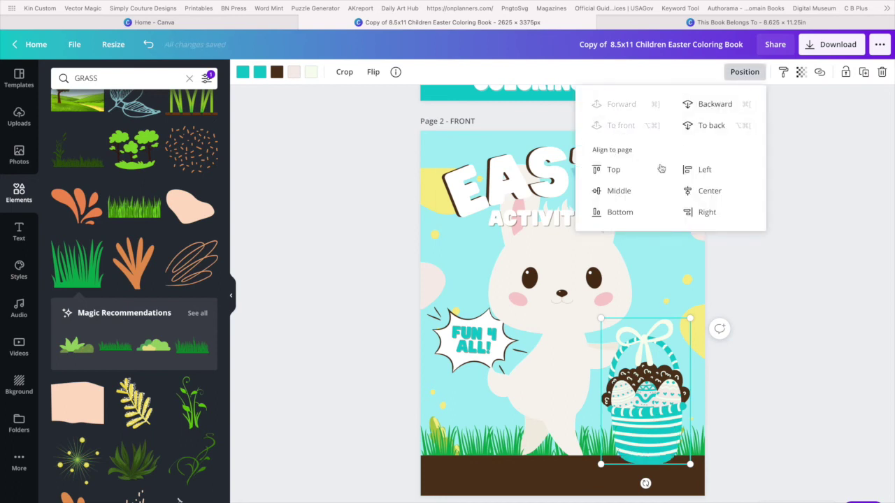
click(823, 273)
click(824, 273)
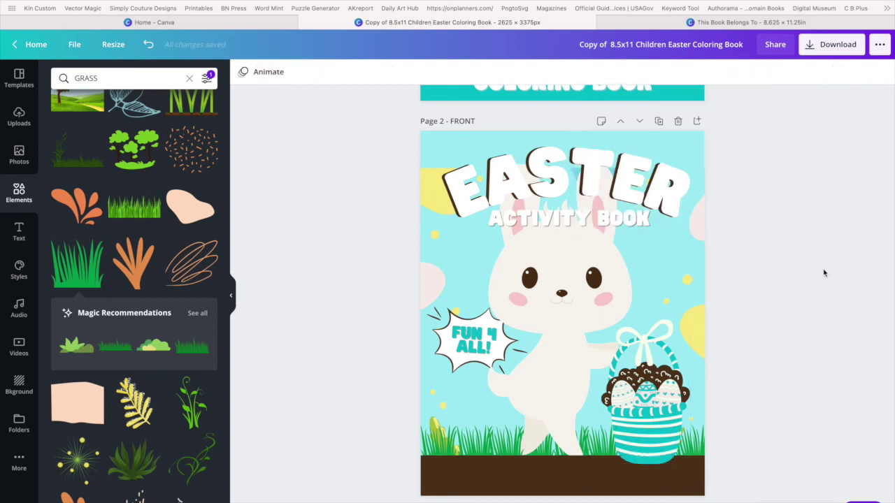
Step: Look over the front cover on page 2 and compare it with the template's neighbouring pages
scroll(656, 298, up, 4)
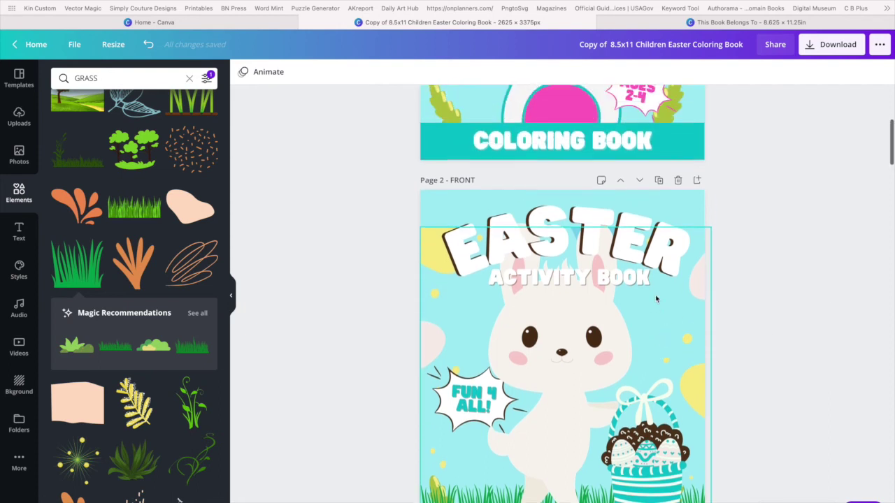
scroll(656, 298, up, 1)
scroll(656, 298, down, 6)
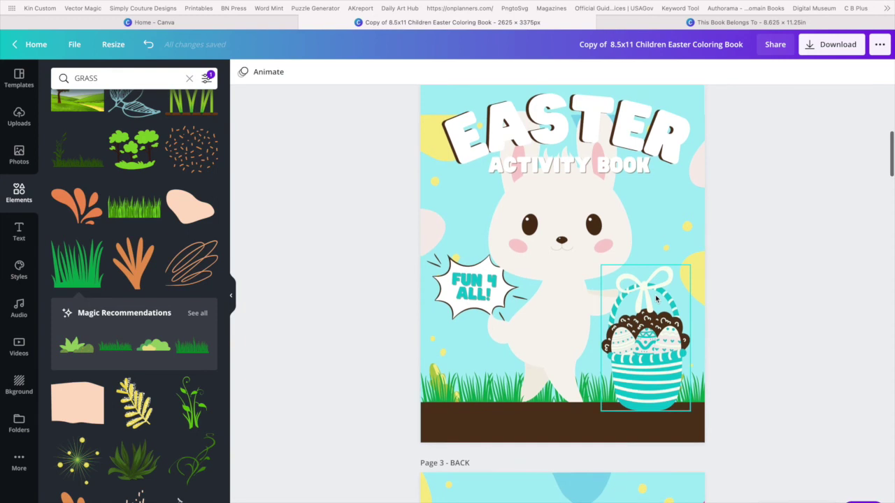
scroll(656, 298, up, 1)
scroll(656, 299, down, 1)
scroll(656, 299, down, 1)
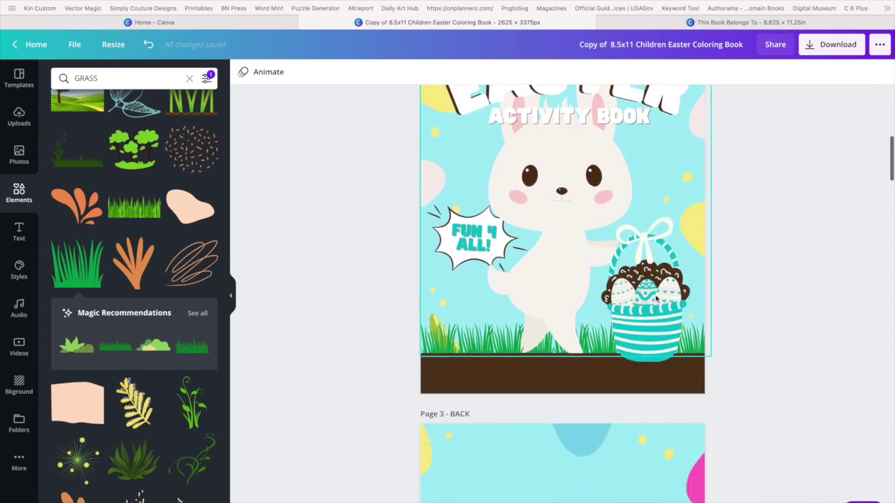
scroll(656, 298, up, 1)
scroll(656, 299, down, 5)
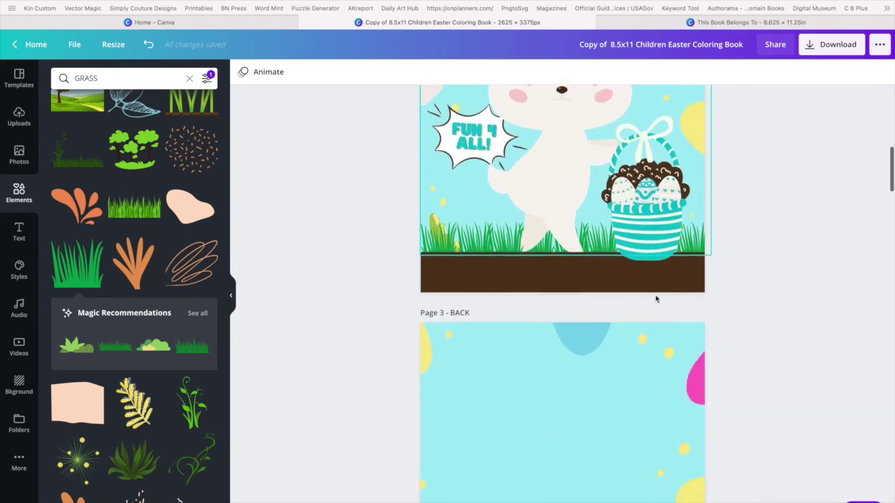
scroll(653, 416, down, 2)
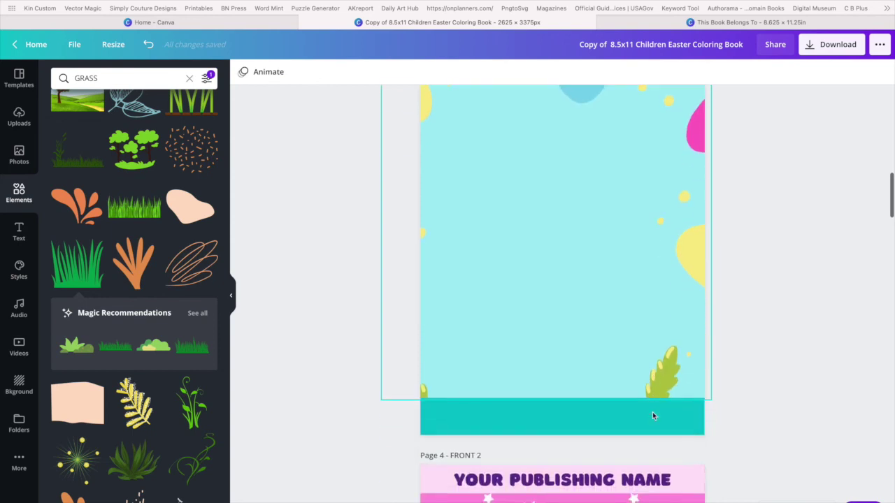
scroll(653, 416, up, 6)
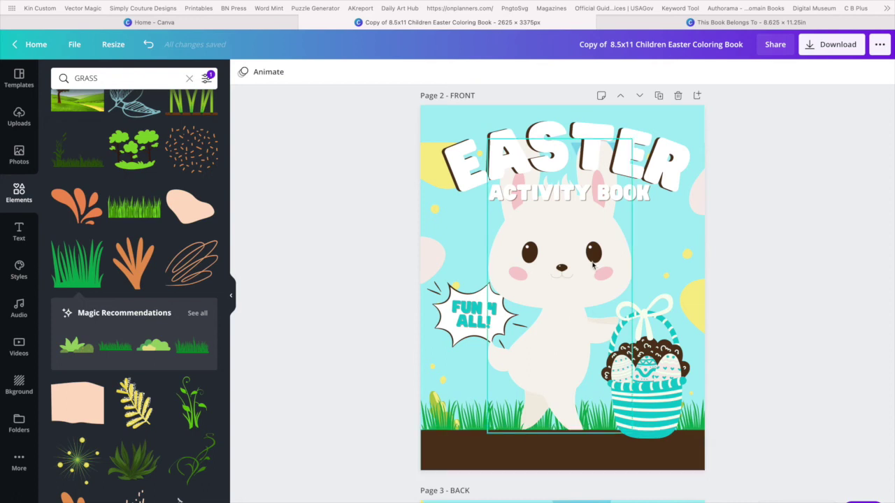
Step: Duplicate the page 2 front cover and delete the brown ground band from the copy
click(581, 186)
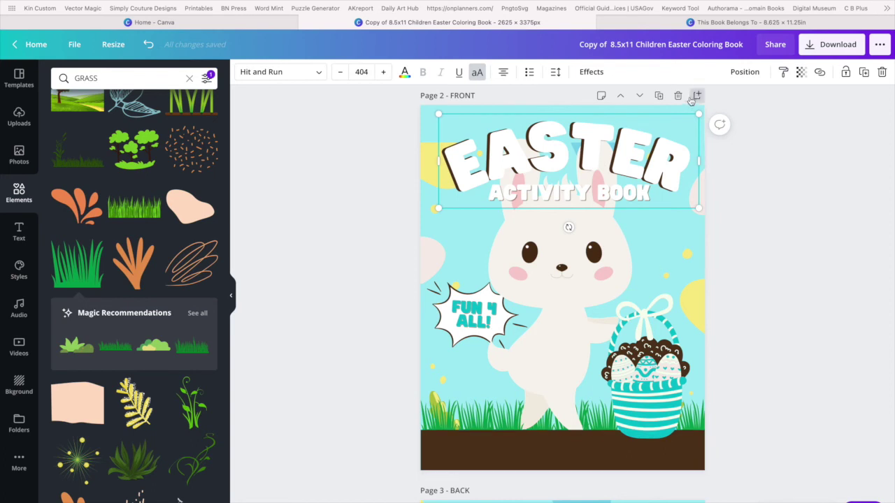
click(659, 96)
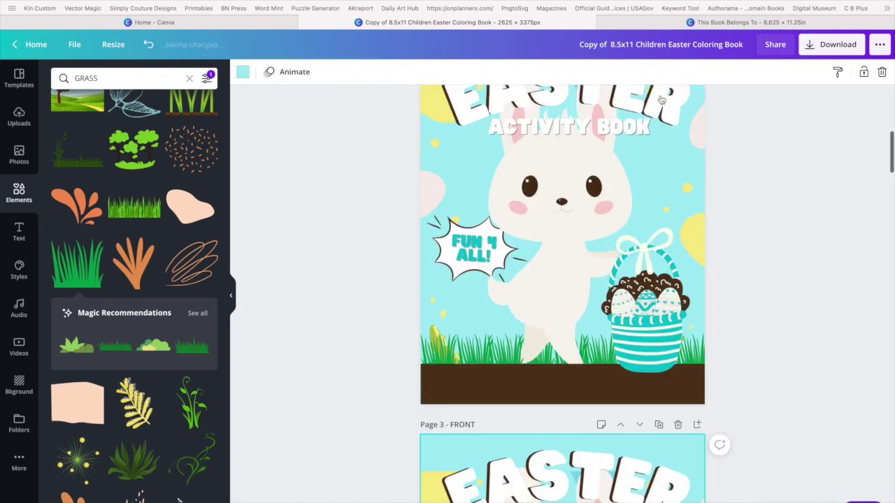
click(528, 482)
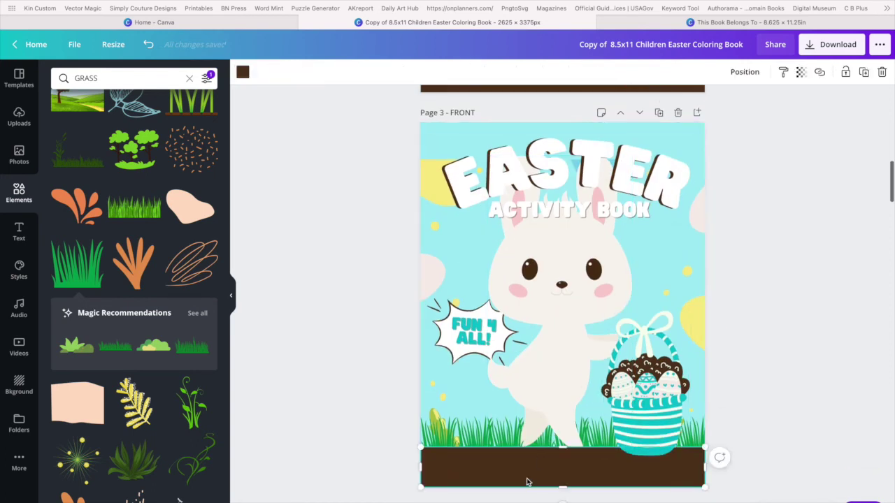
key(Delete)
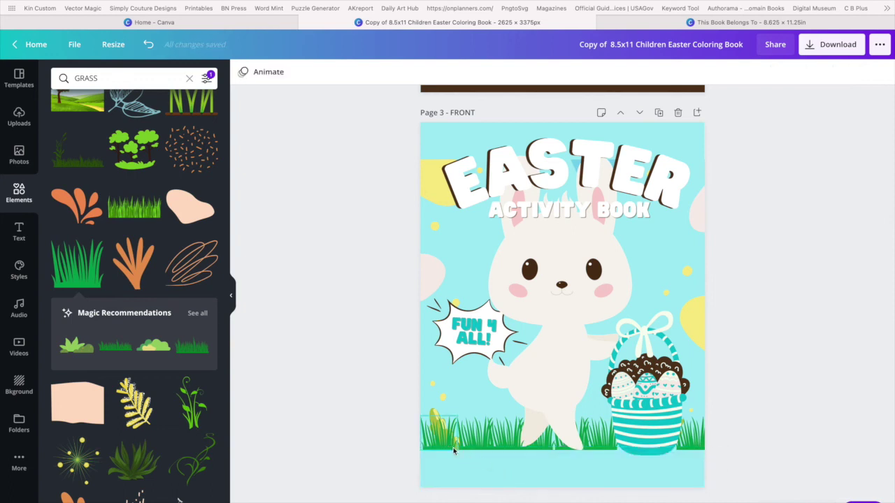
Step: Move the three leftmost grass clumps on page 3 down to the page's lower edge, side by side
click(451, 450)
drag(451, 450, 456, 478)
drag(476, 440, 475, 479)
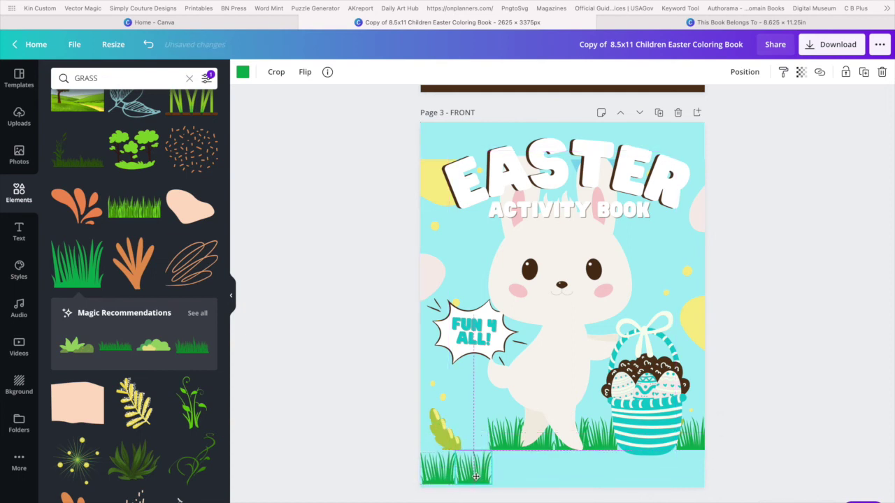
drag(503, 450, 503, 477)
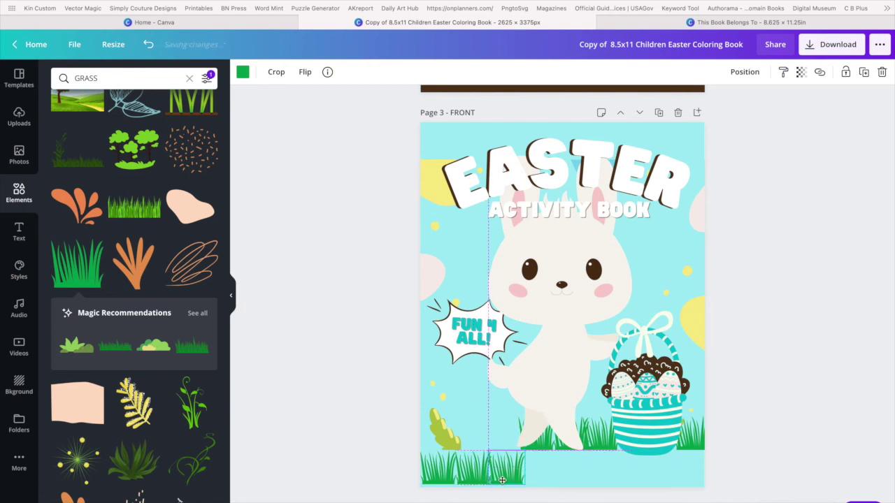
Step: Shift the bunny, basket and selected grass clumps on page 3 slightly left, and lower the bunny toward the page's lower edge
shift+click(546, 448)
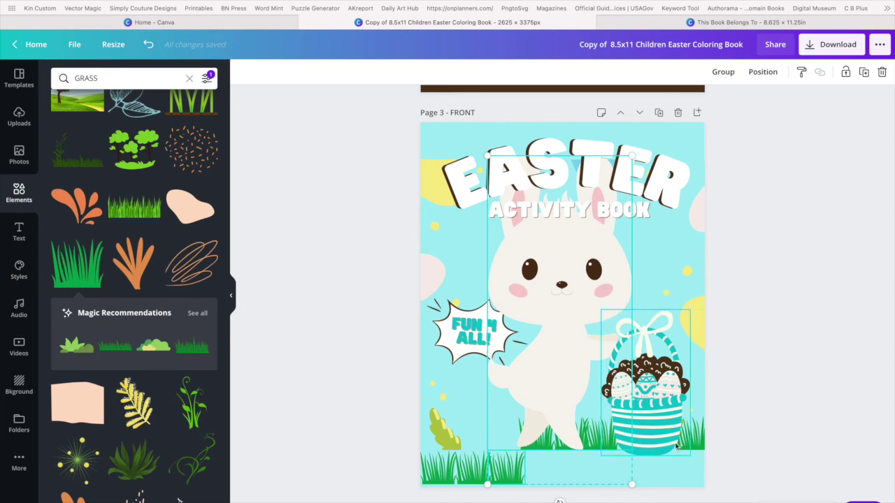
shift+click(699, 443)
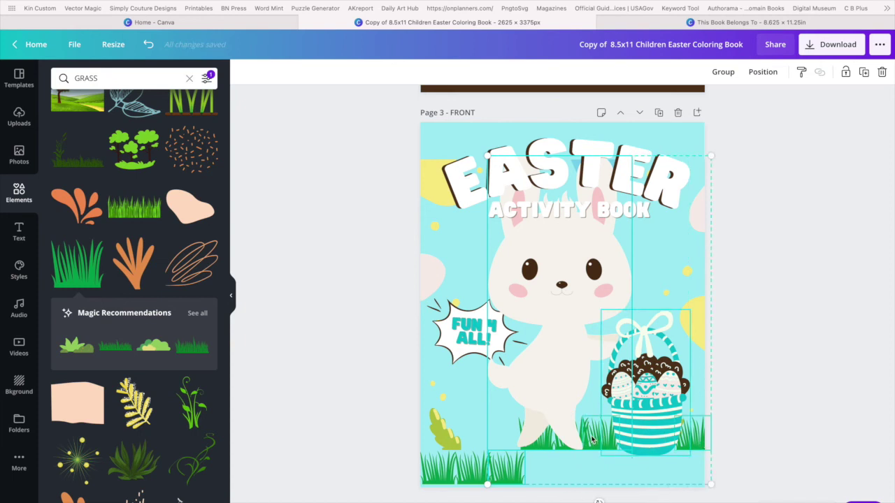
mouse_move(554, 450)
mouse_down()
mouse_move(545, 467)
mouse_move(545, 442)
mouse_up()
click(572, 424)
drag(543, 342, 551, 371)
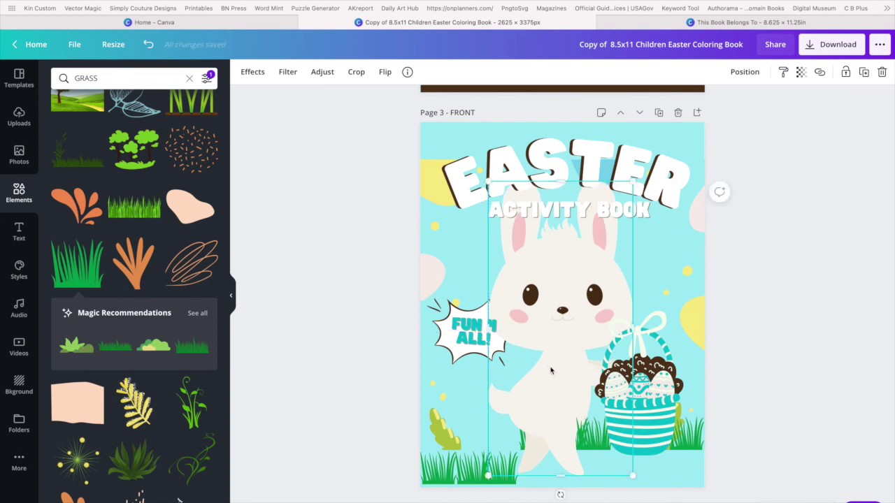
Step: Move the remaining grass clumps on page 3 down to the lower edge to continue the row, shifting the bunny aside to reach them
drag(594, 439, 595, 474)
click(586, 438)
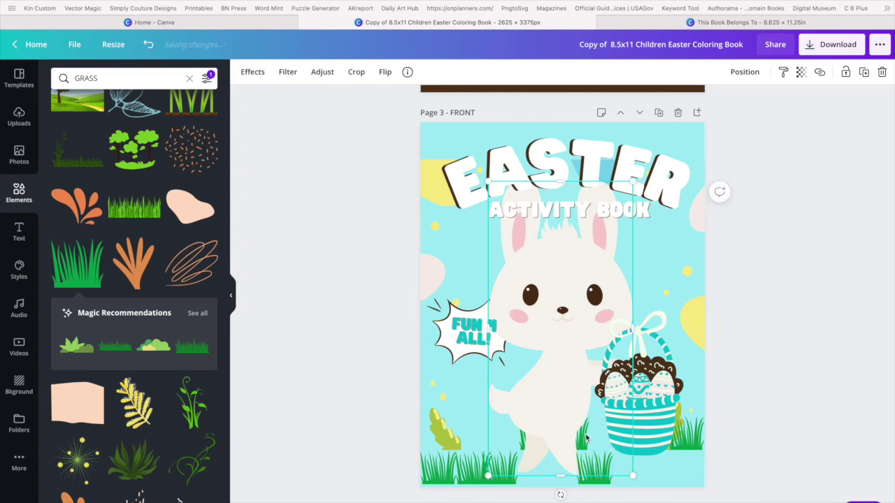
drag(549, 387, 625, 369)
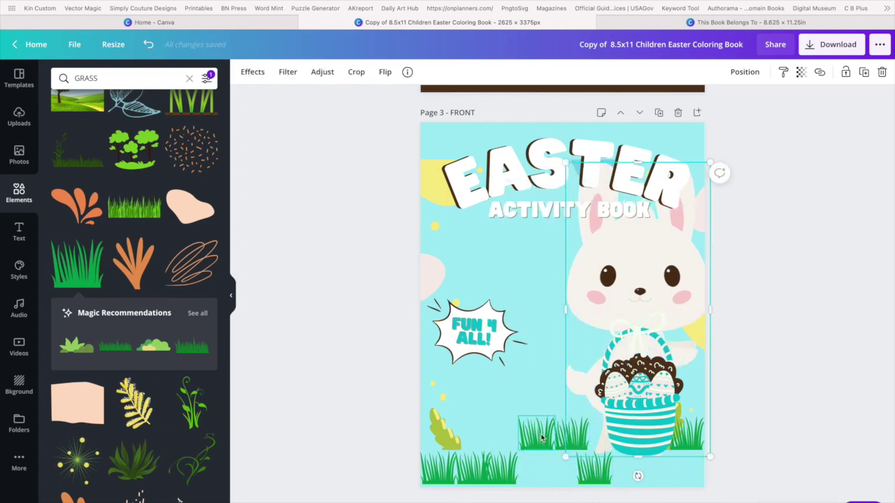
click(525, 477)
drag(524, 478, 530, 470)
drag(575, 429, 696, 476)
click(518, 443)
Step: Place the bunny back near the middle of page 3 and lower the egg basket to the page's lower edge beside it
mouse_move(647, 424)
mouse_down()
mouse_move(638, 439)
mouse_move(655, 428)
mouse_up()
drag(608, 304, 539, 333)
drag(660, 422, 641, 439)
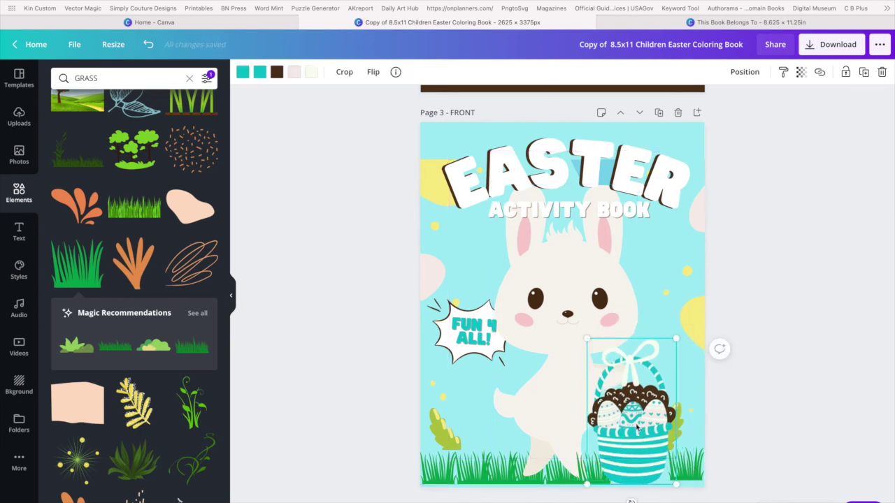
Step: Show the margins and the print bleed on the cover design
drag(403, 477, 688, 489)
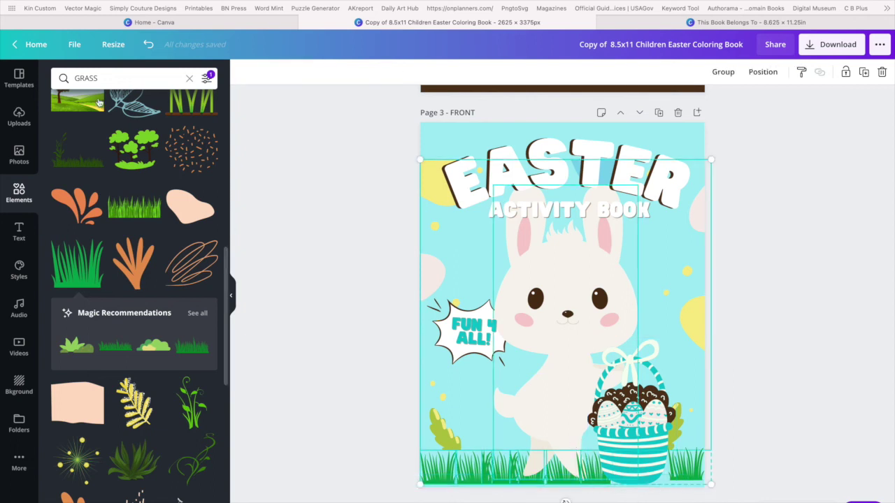
click(74, 44)
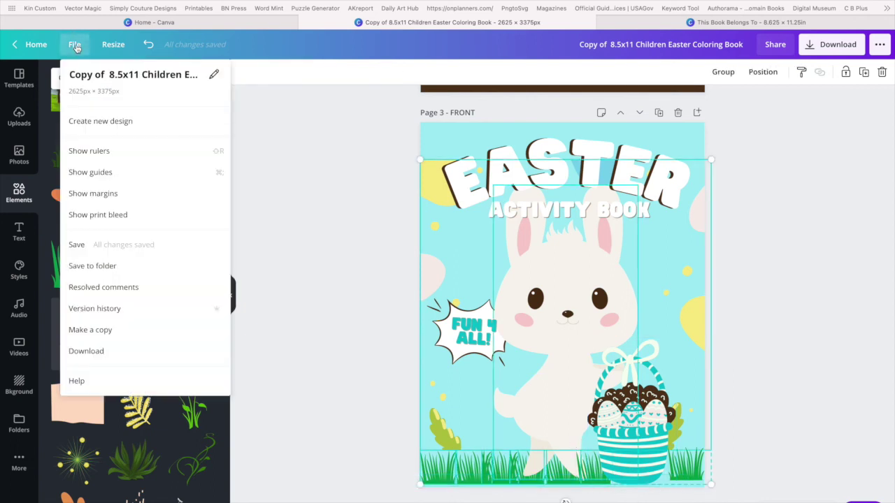
click(92, 200)
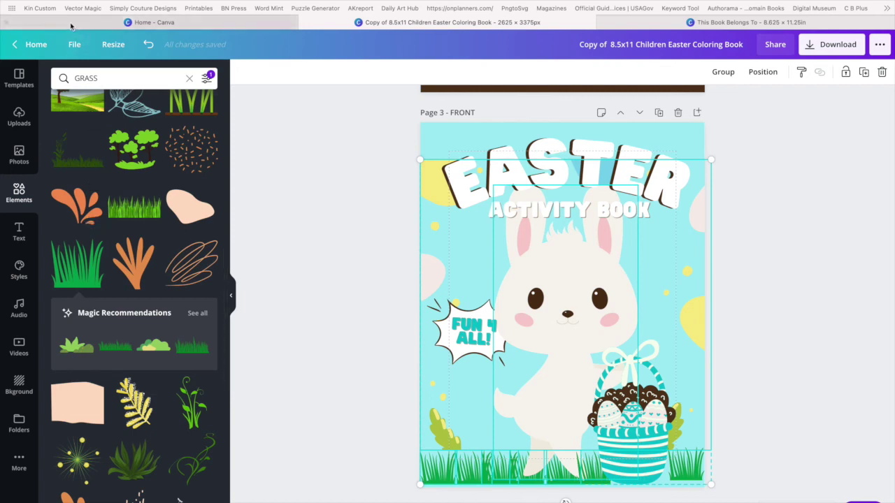
click(73, 49)
click(84, 214)
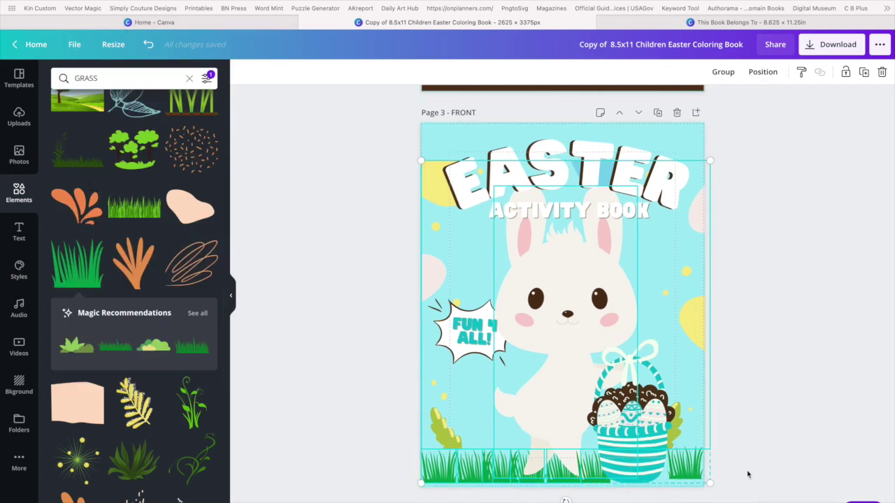
Step: Shift the rightmost grass clump on page 3 slightly left inside the bleed line, and nudge the bunny slightly right and down
click(765, 453)
drag(674, 475, 668, 476)
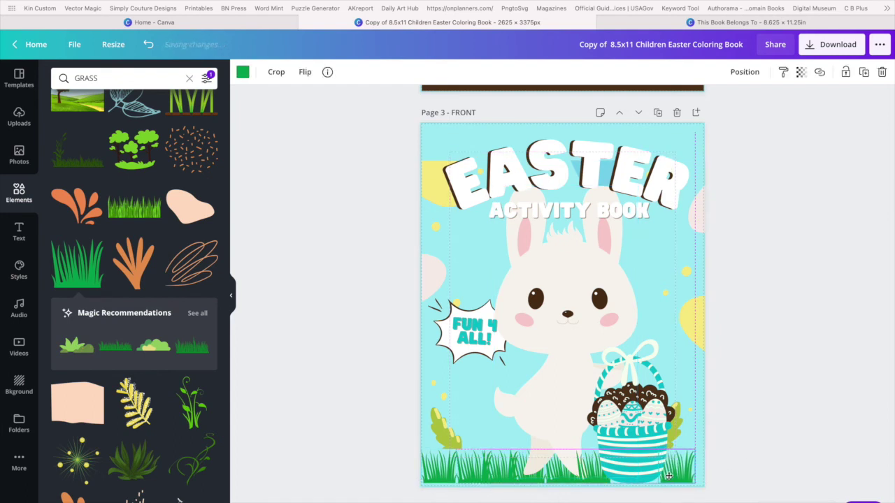
click(797, 432)
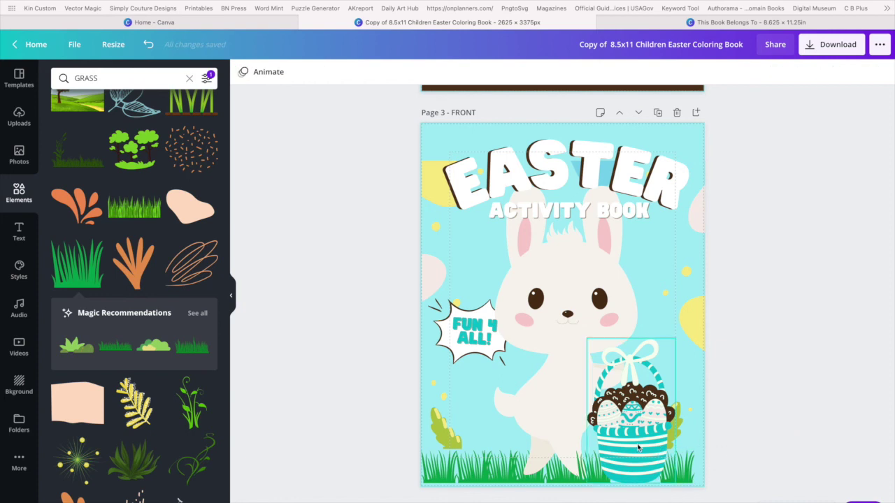
drag(575, 392, 581, 399)
click(582, 400)
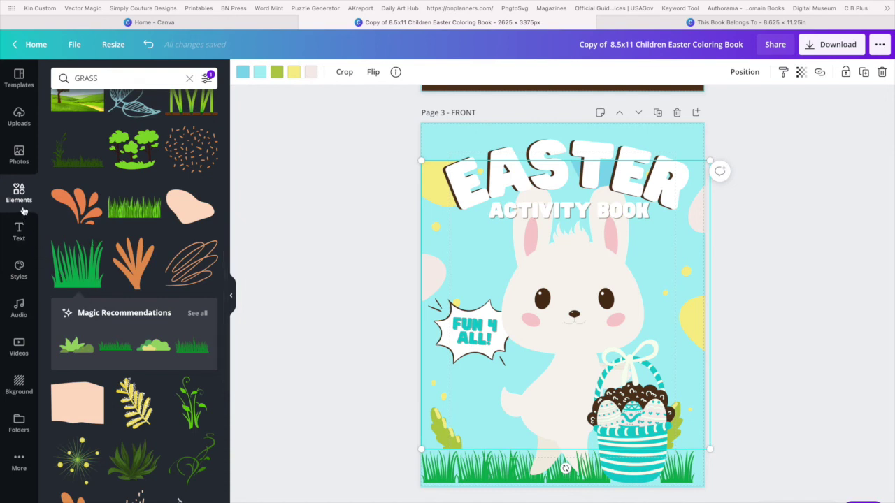
Step: Search the elements for SQUARE, add a solid square to page 3, and shape it into a narrow upright rectangle covering the left green leaf
click(103, 80)
drag(103, 80, 74, 80)
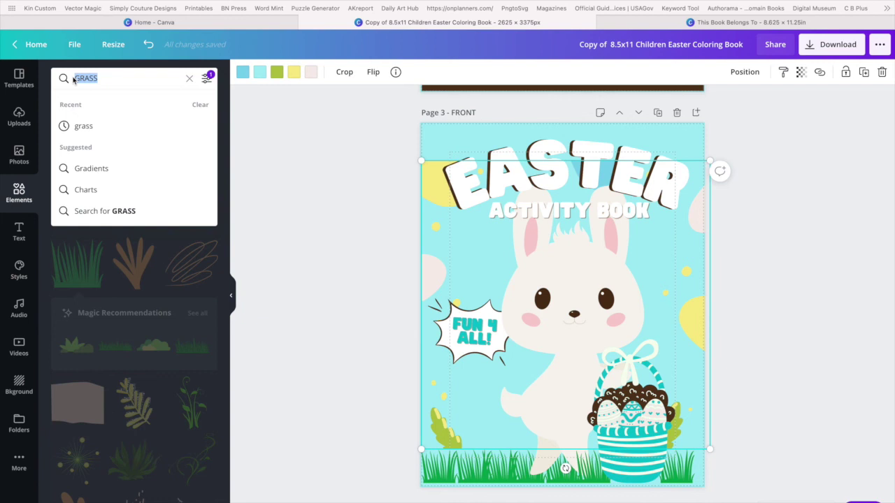
text(SQUARE)
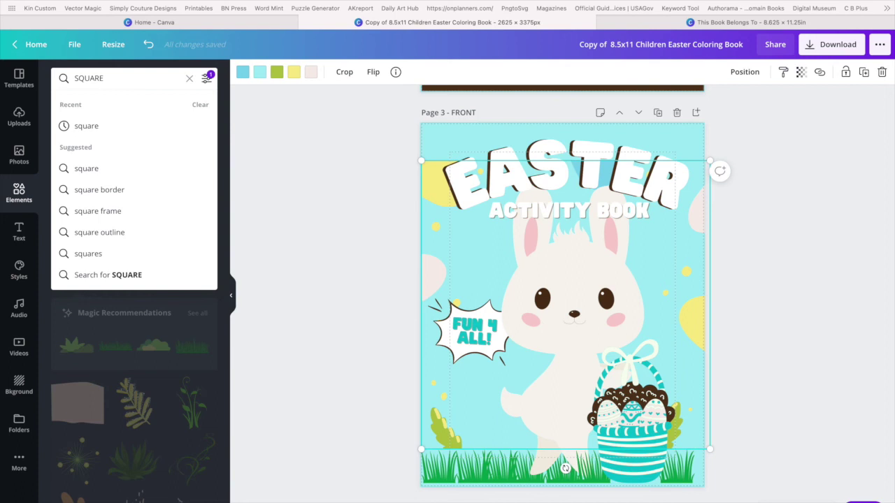
key(Return)
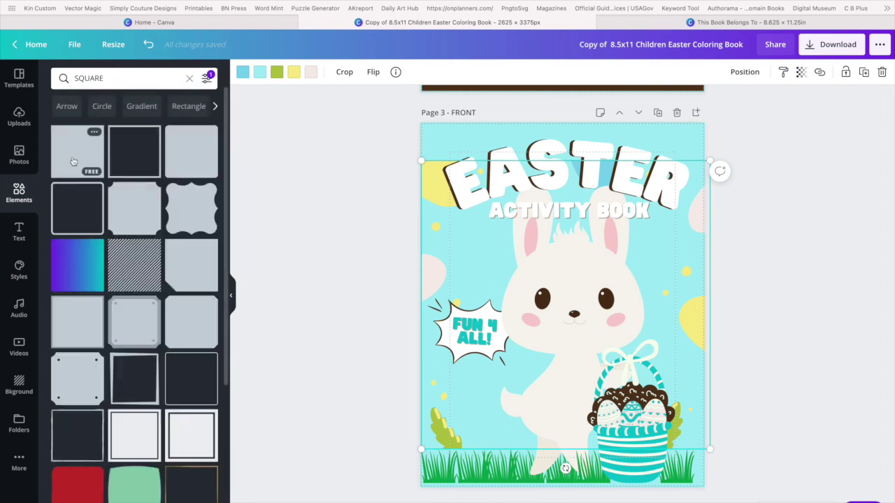
click(73, 161)
drag(541, 340, 532, 349)
drag(583, 295, 495, 383)
drag(483, 414, 448, 383)
drag(447, 420, 447, 418)
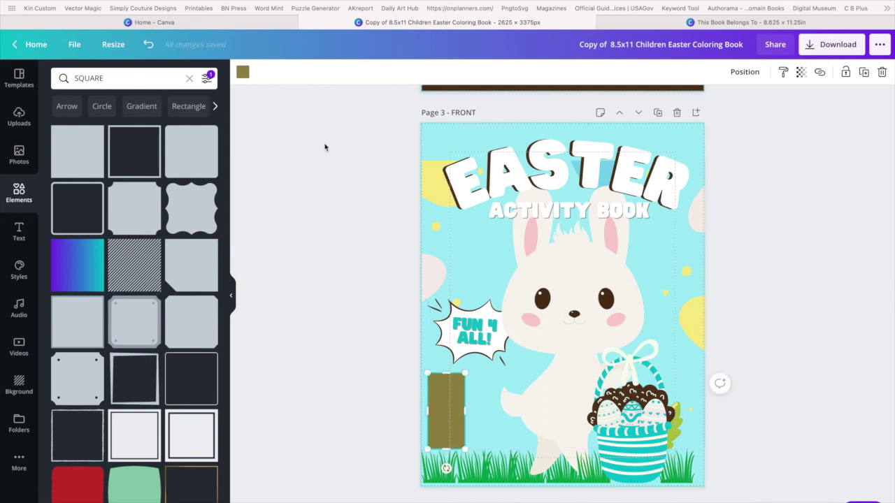
Step: Recolor the rectangle over the left leaf with the light aqua of the page background
click(242, 72)
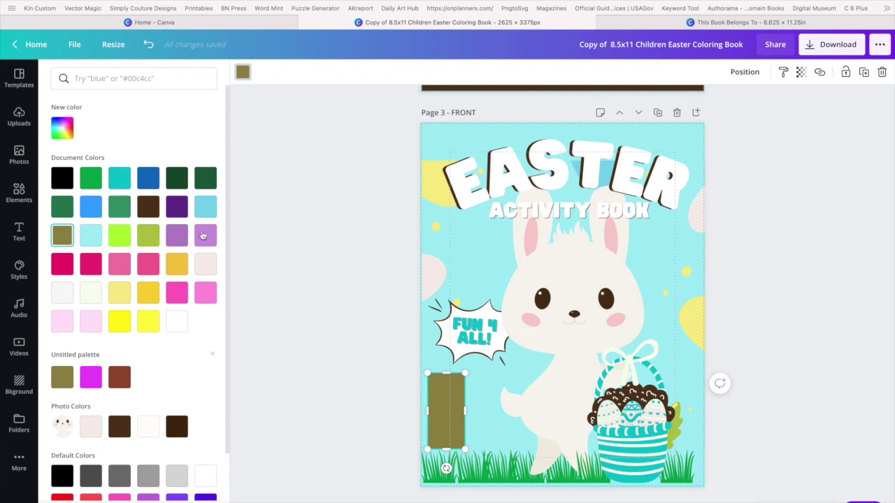
click(92, 242)
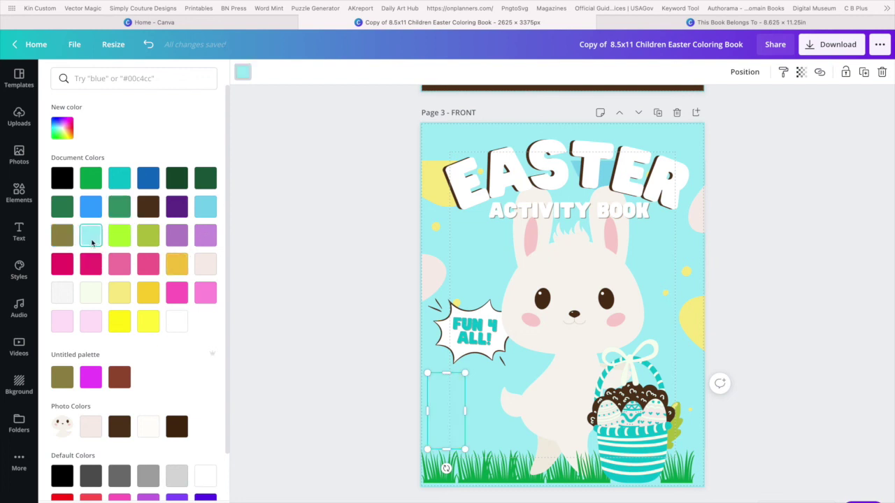
click(479, 258)
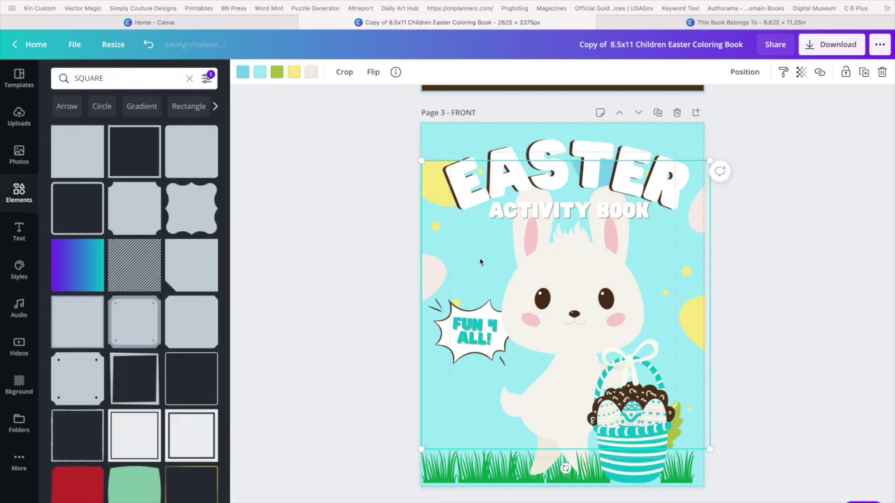
Step: Nudge the egg basket on page 3 slightly right and shift the bunny slightly left
click(649, 440)
mouse_move(648, 439)
mouse_down()
mouse_move(640, 440)
mouse_move(657, 437)
mouse_move(648, 438)
mouse_up()
click(577, 371)
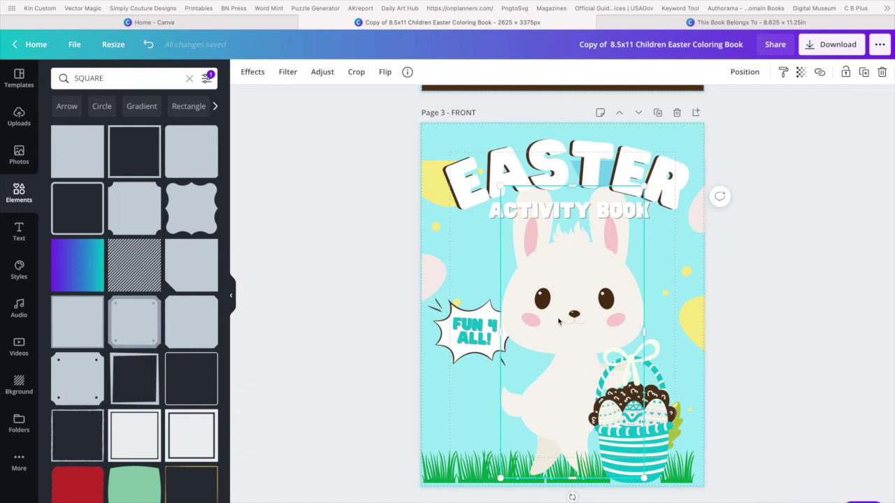
scroll(560, 324, up, 5)
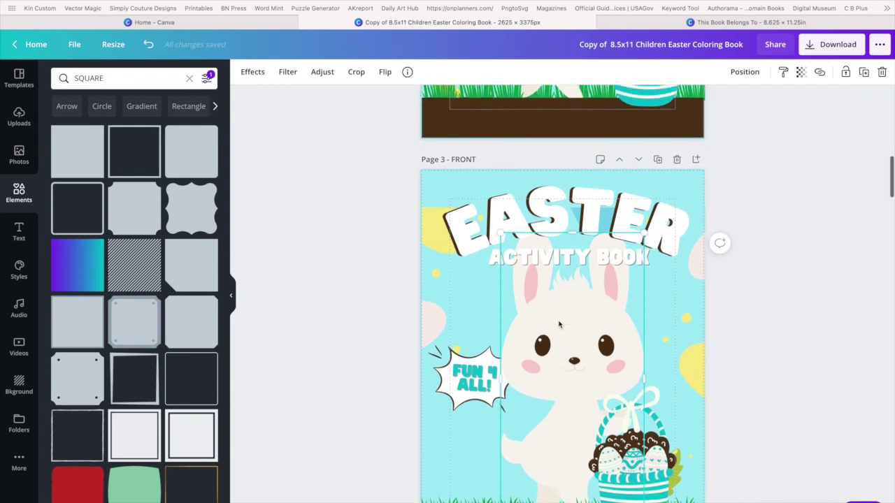
scroll(559, 324, down, 5)
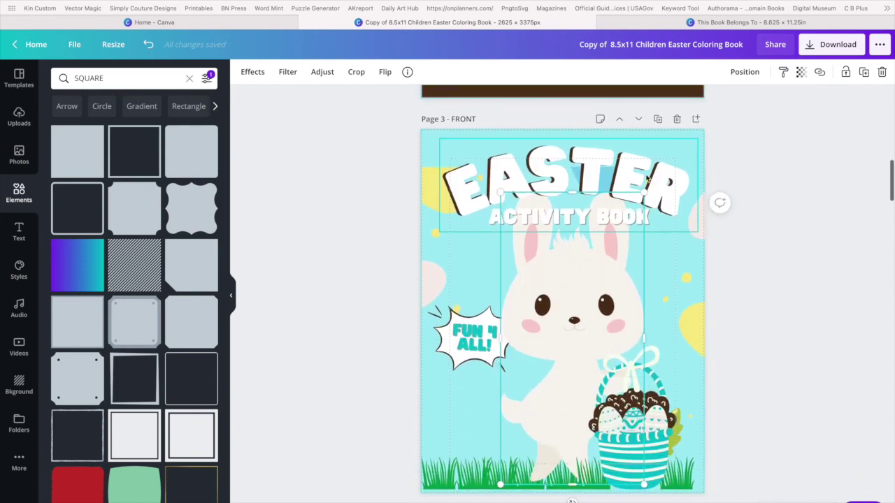
scroll(557, 280, down, 3)
scroll(556, 280, down, 1)
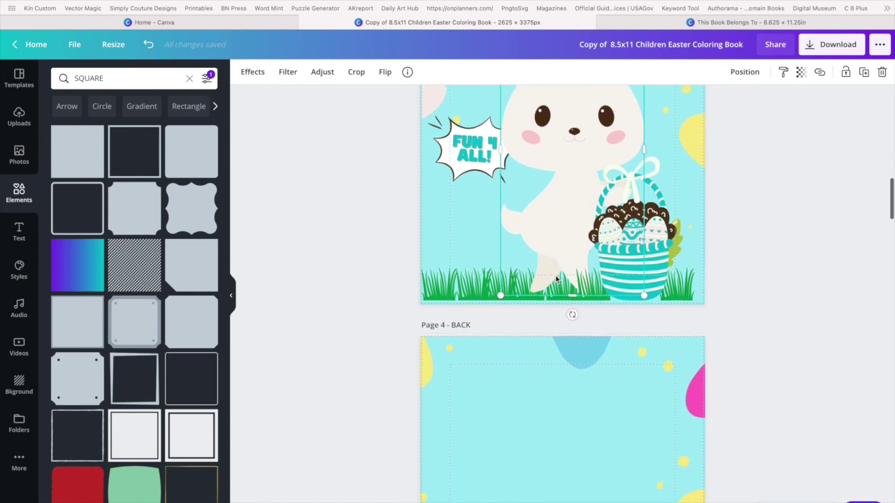
scroll(556, 280, up, 3)
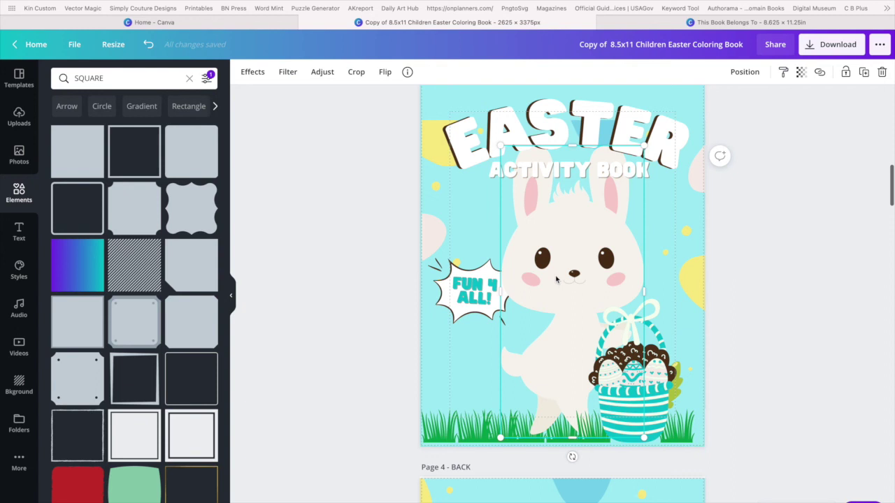
scroll(556, 279, up, 1)
mouse_move(557, 279)
mouse_down()
mouse_move(537, 278)
mouse_move(548, 277)
mouse_up()
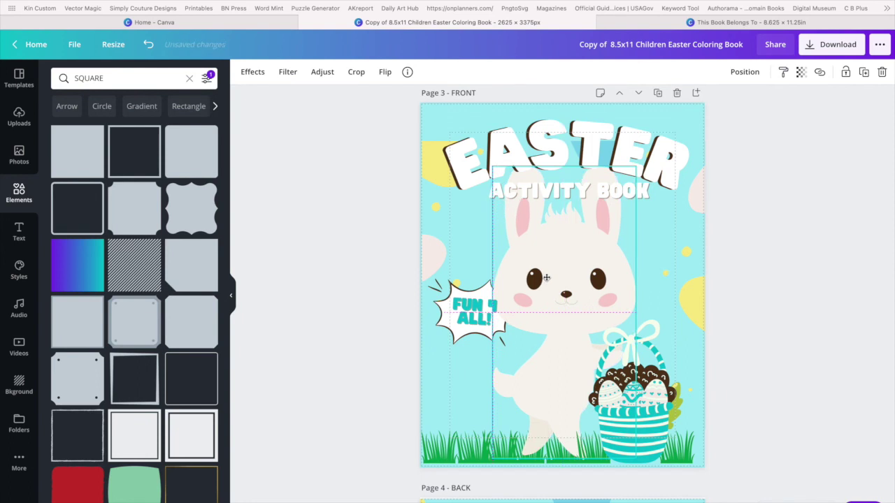
click(490, 454)
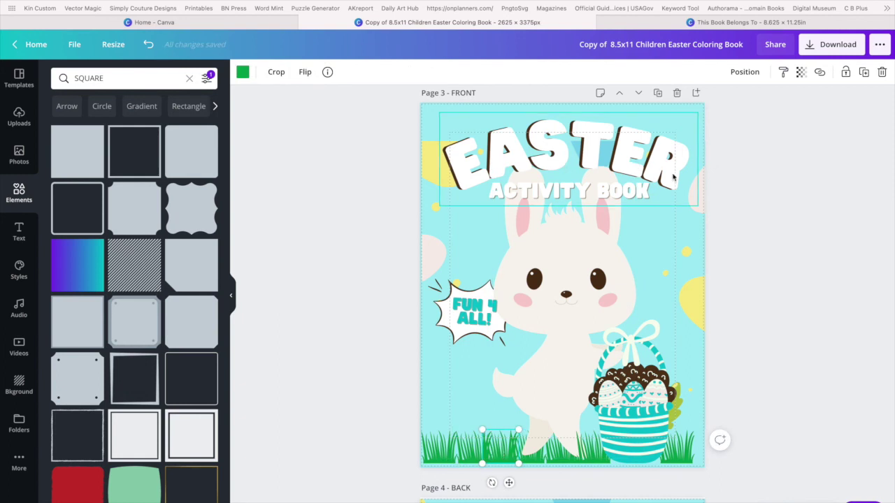
click(747, 73)
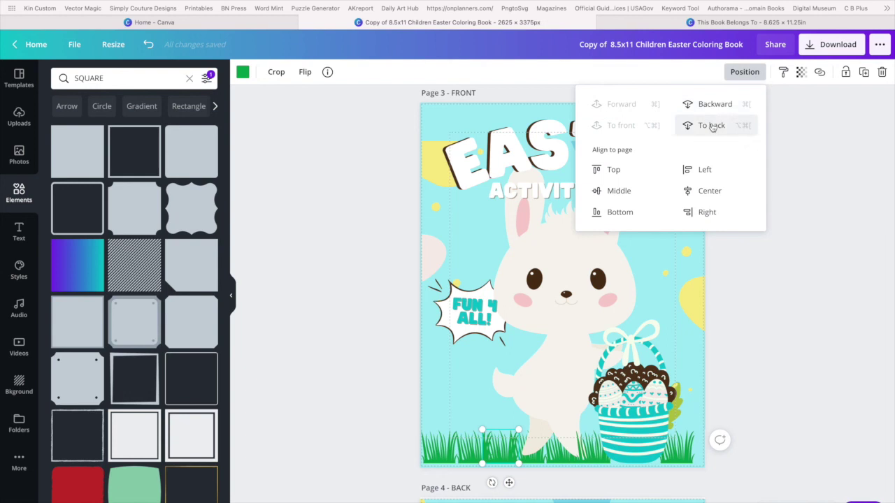
click(742, 246)
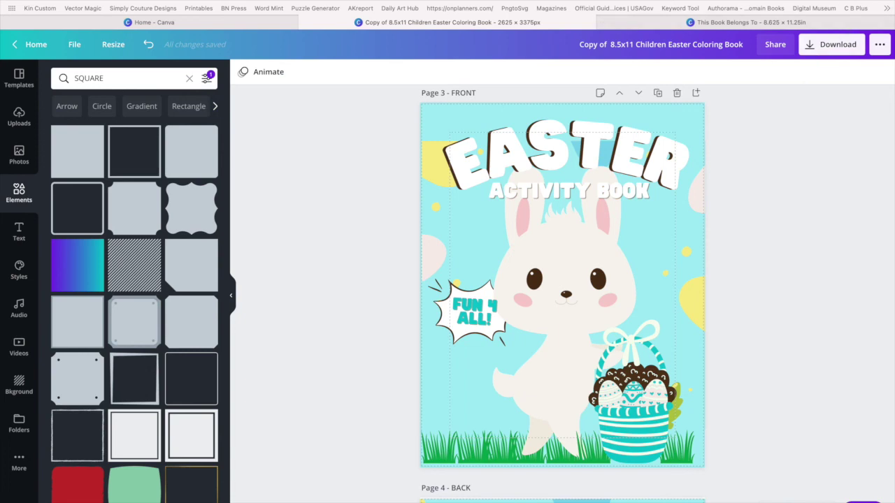
Step: Switch to a new browser tab and open the Amazon.com website
key(super+t)
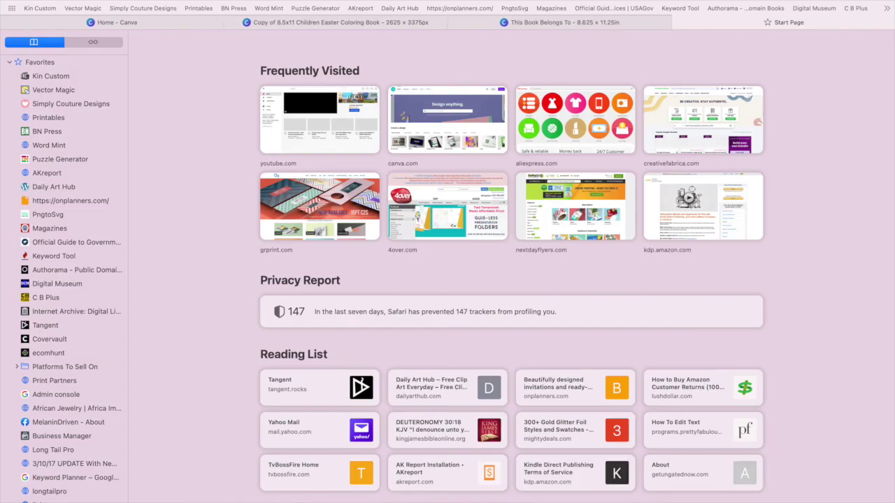
text(amazon)
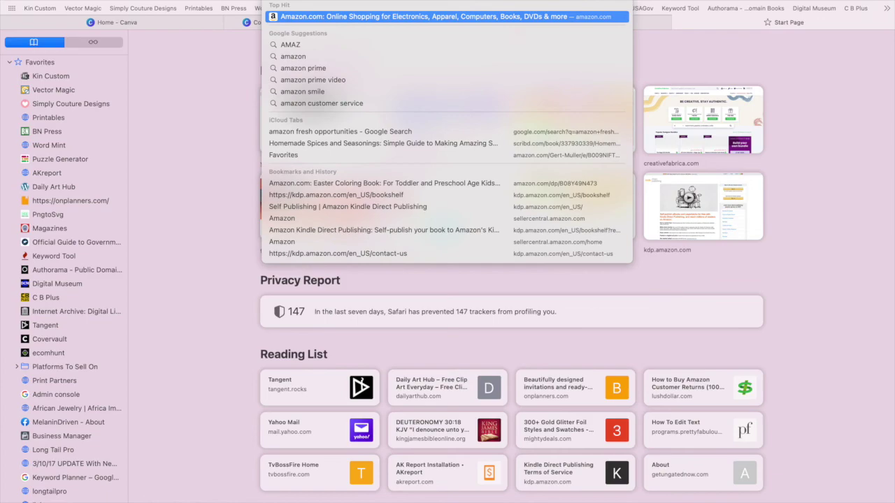
key(Return)
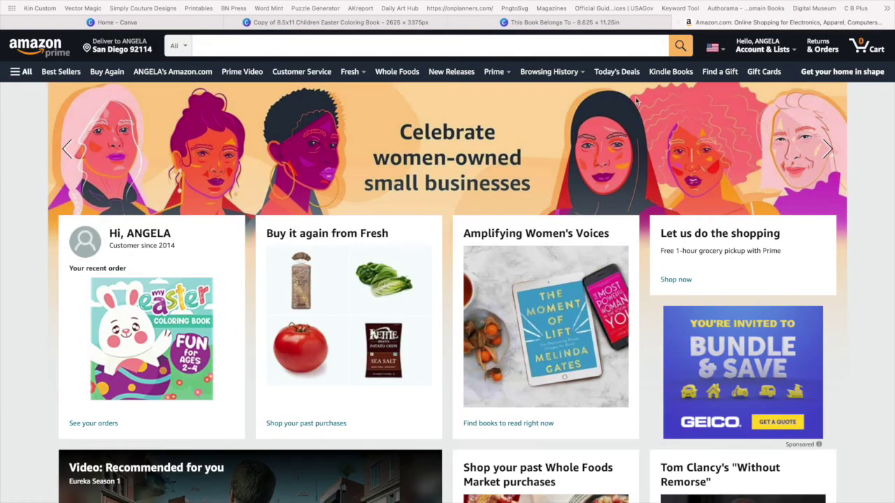
Step: Search Amazon for "EASTER COLORING BOOK" and look over the book covers in the results
click(384, 46)
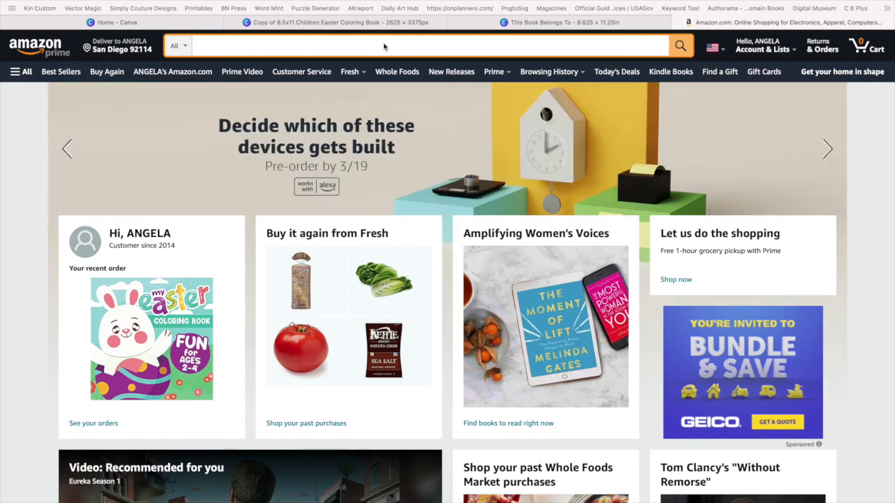
text(EASTER)
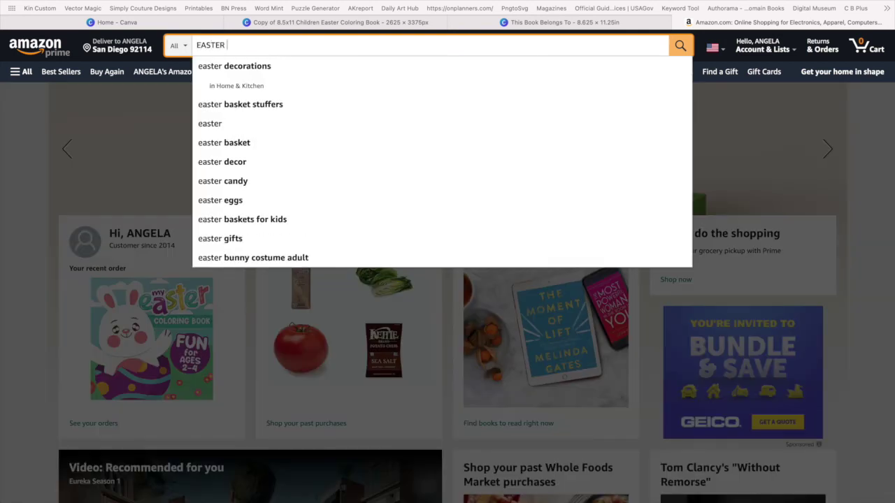
text( COLORING BOOK)
key(Return)
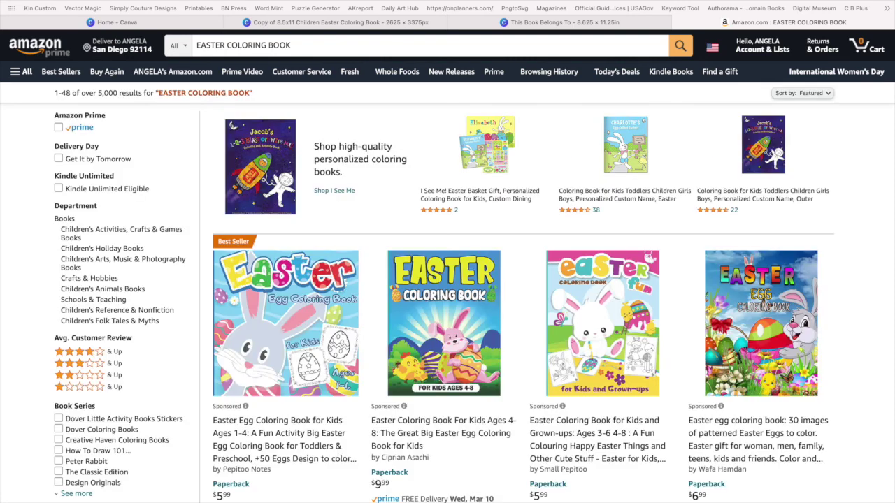
scroll(343, 212, down, 3)
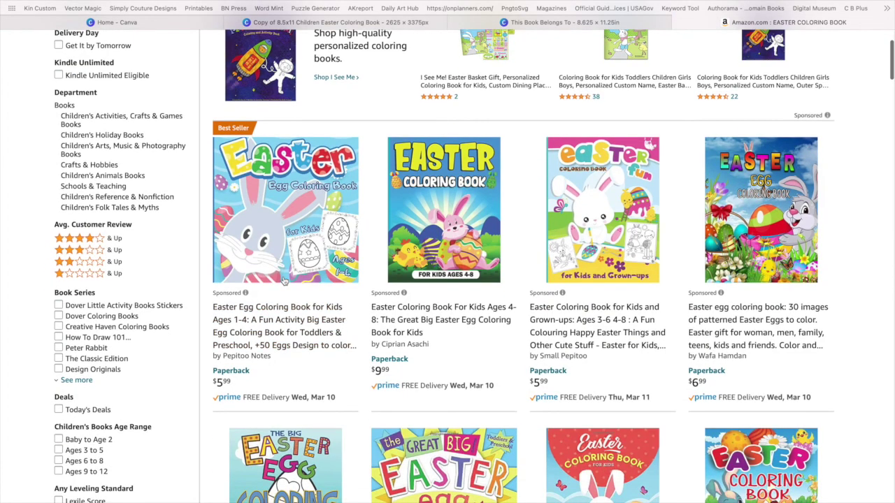
scroll(283, 281, down, 1)
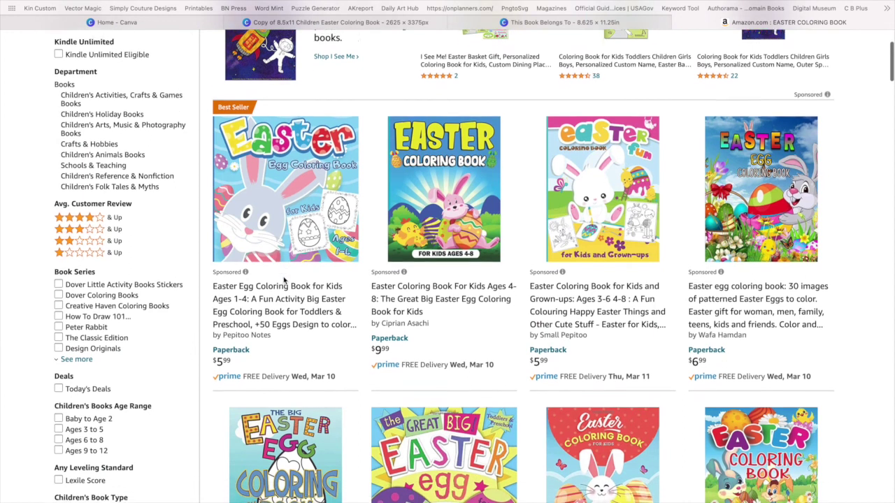
scroll(283, 281, down, 1)
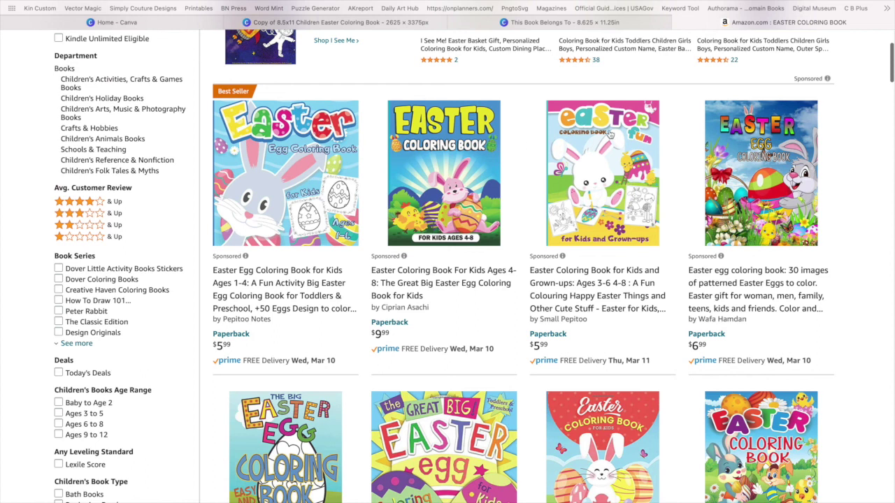
Step: Examine the covers of the Easter coloring books further down the Amazon results for comparison with the bunny cover
scroll(609, 134, down, 3)
scroll(609, 135, down, 3)
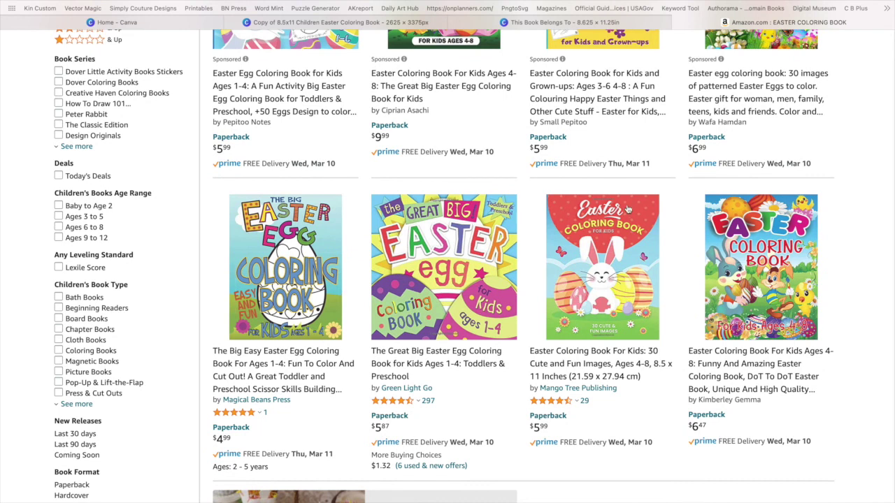
scroll(629, 227, down, 1)
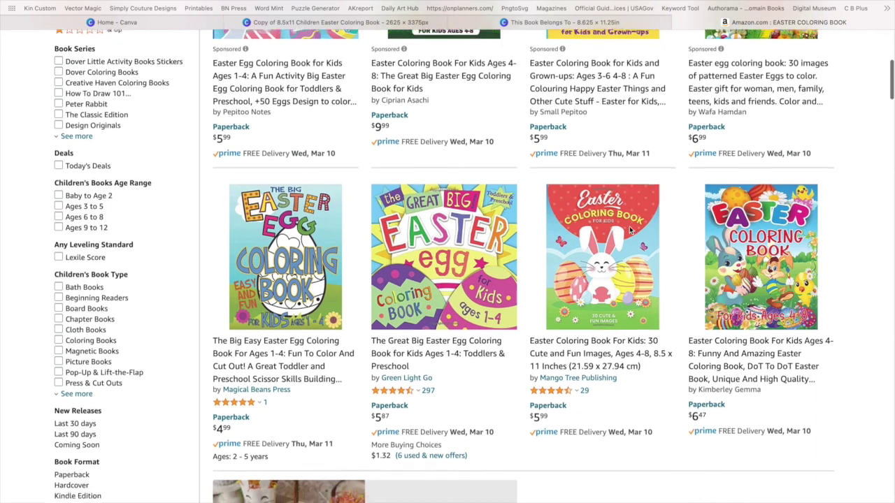
scroll(785, 196, down, 10)
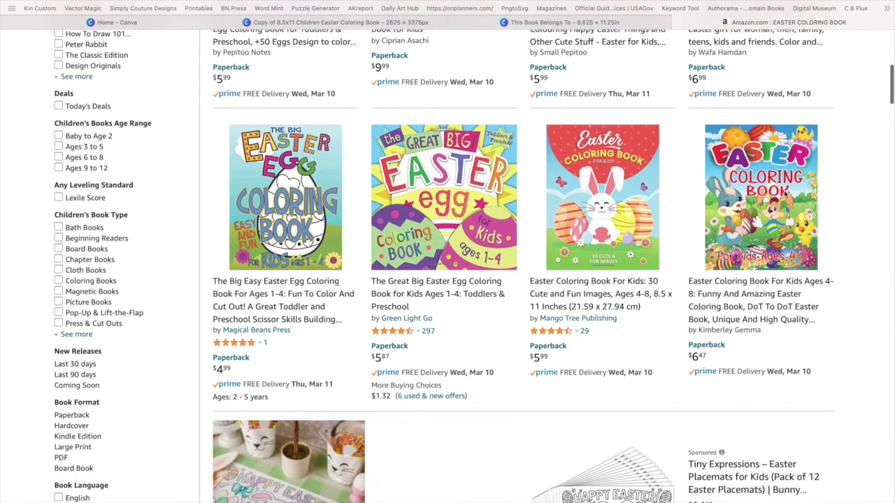
scroll(783, 194, down, 2)
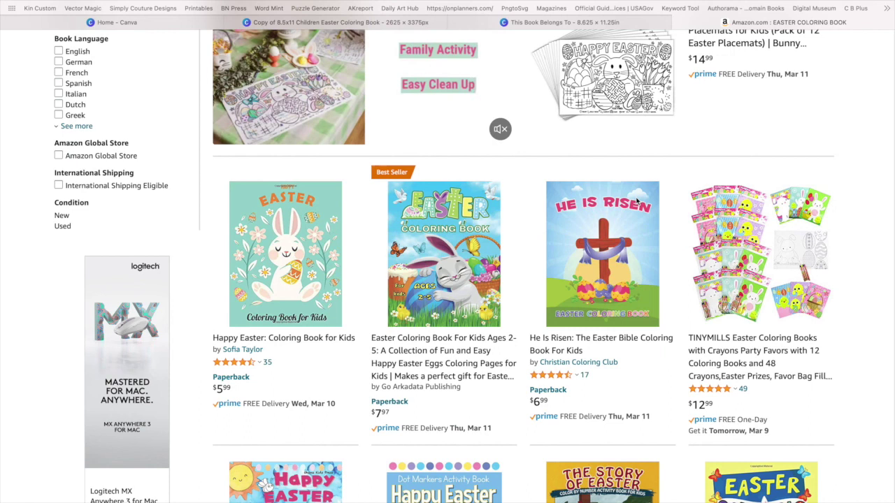
scroll(637, 201, down, 2)
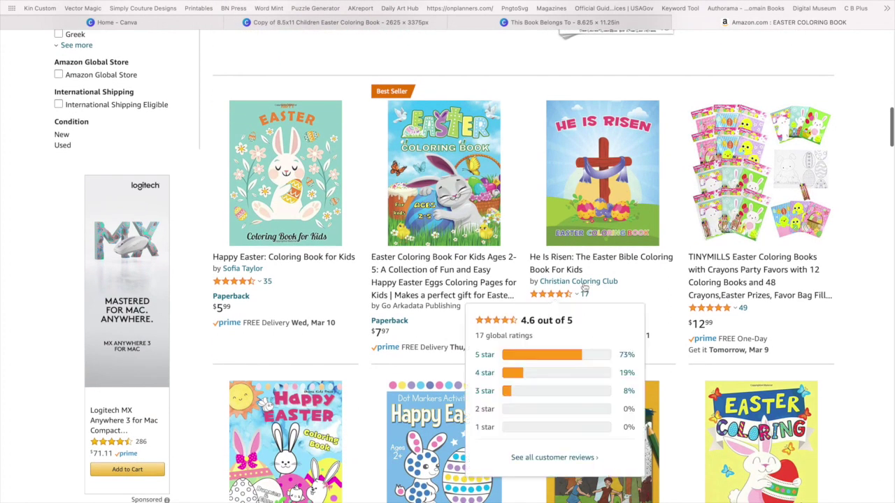
scroll(558, 196, down, 4)
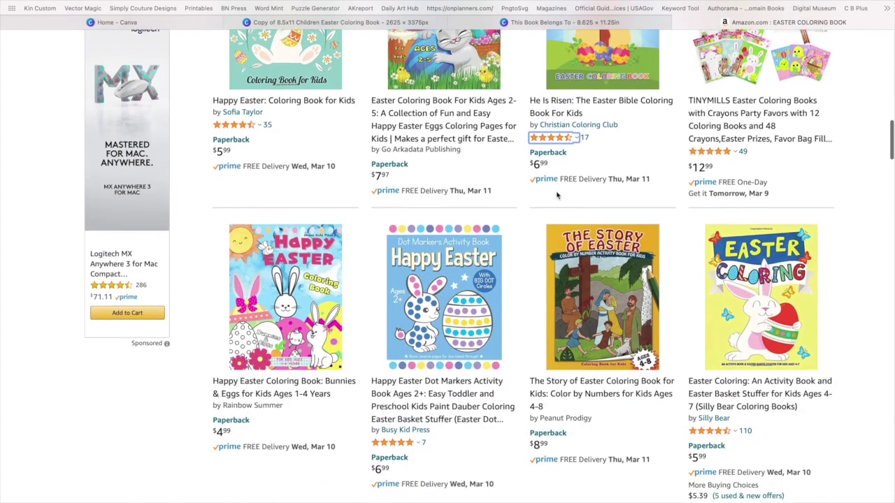
scroll(558, 196, down, 2)
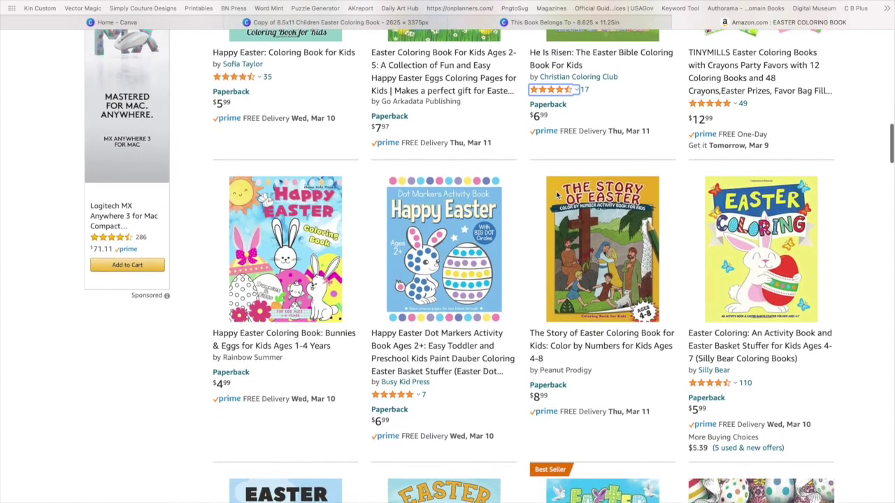
scroll(558, 196, down, 5)
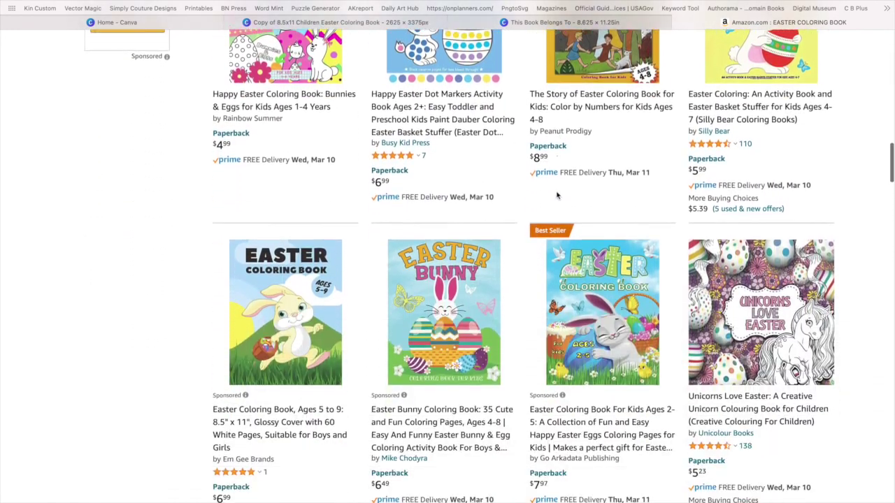
scroll(557, 196, down, 2)
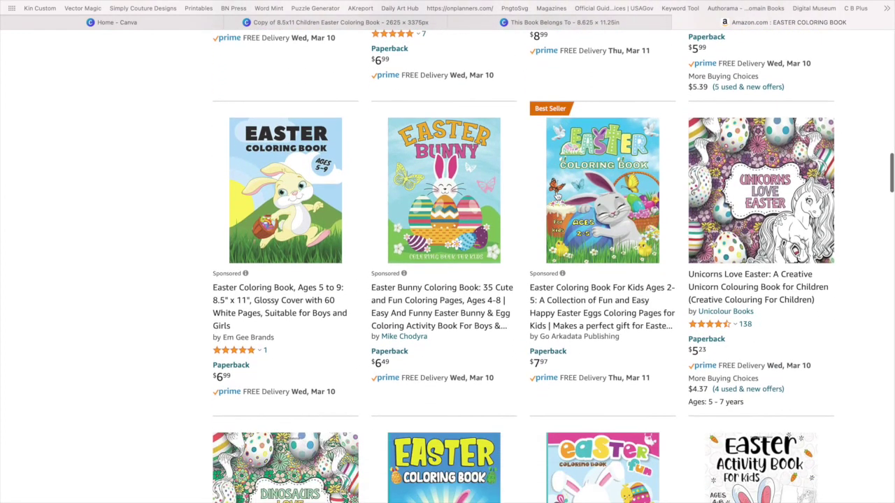